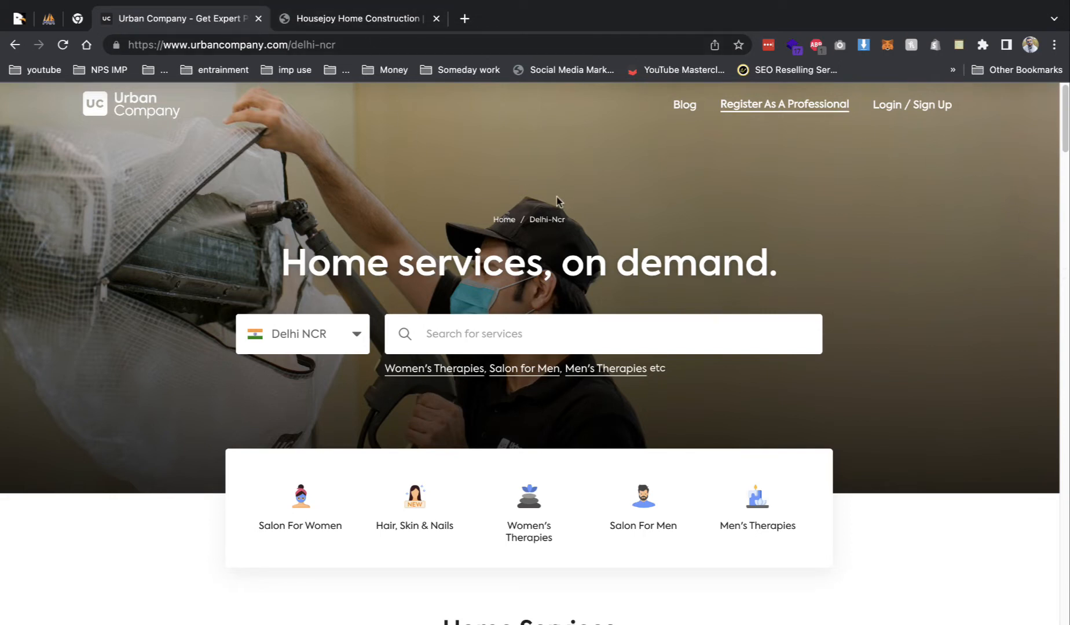
# - Open the Qixer item page and add 12-month extended support, bringing the Regular License to $51.75
pyautogui.scroll(-2, 778, 219)
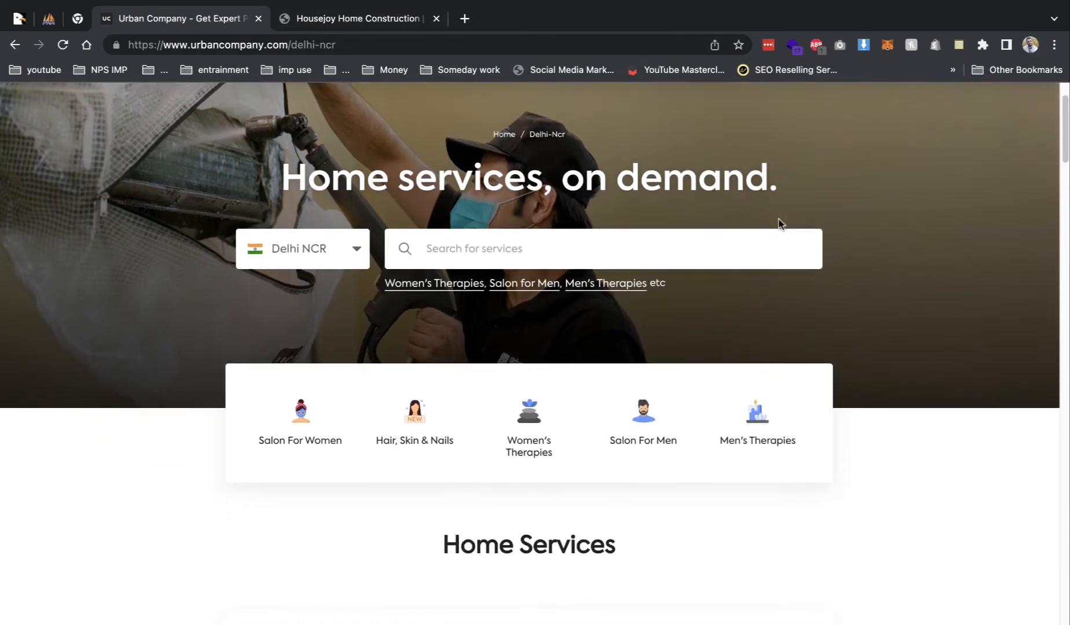
pyautogui.scroll(-3, 778, 226)
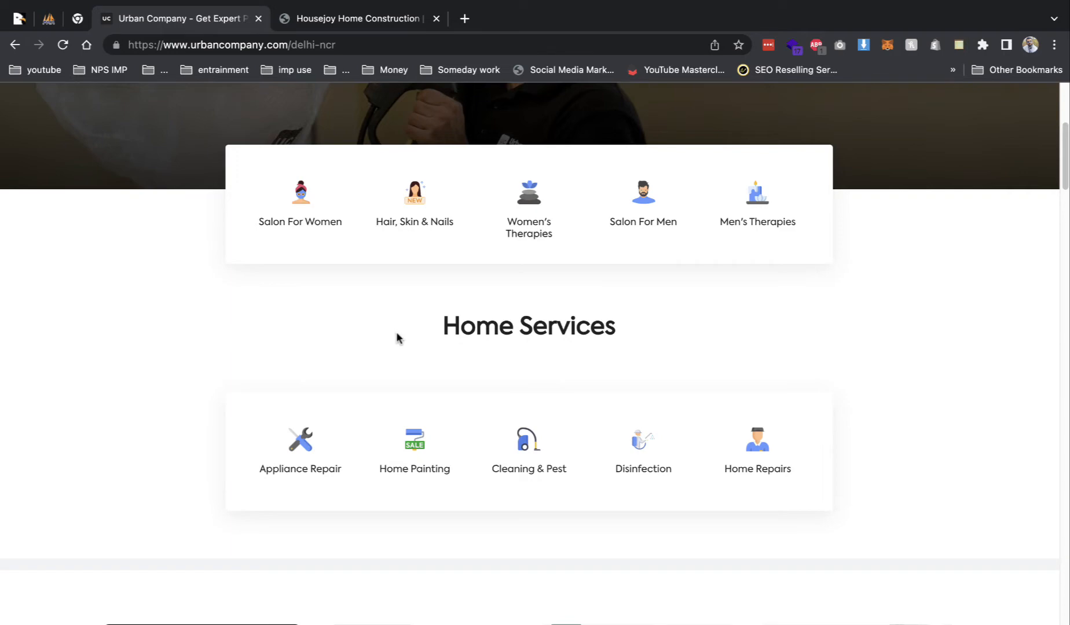
pyautogui.scroll(-2, 397, 334)
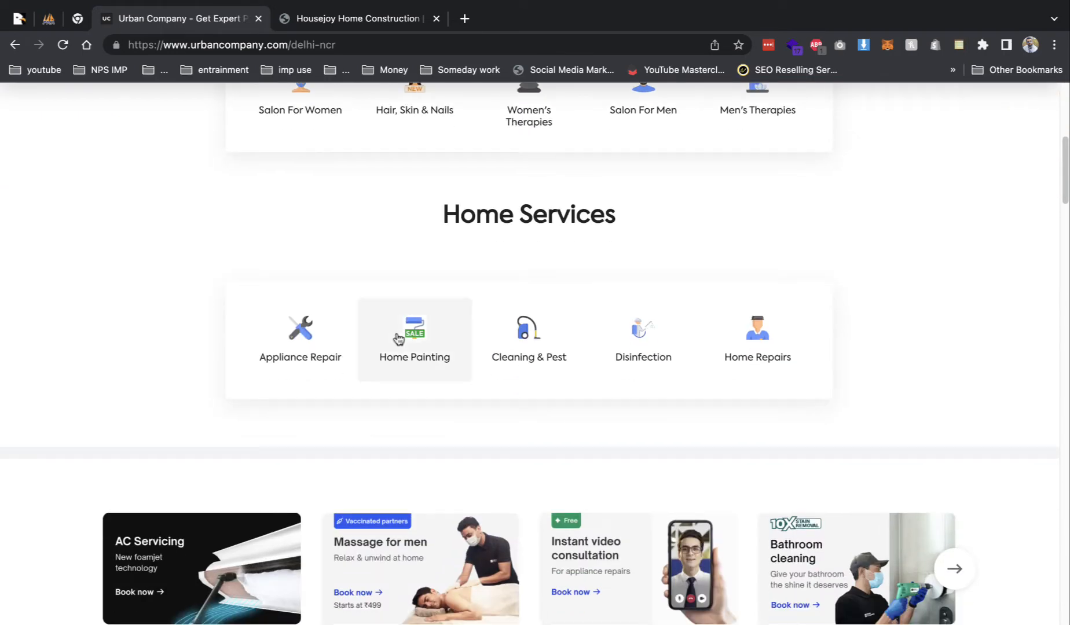
pyautogui.scroll(7, 397, 339)
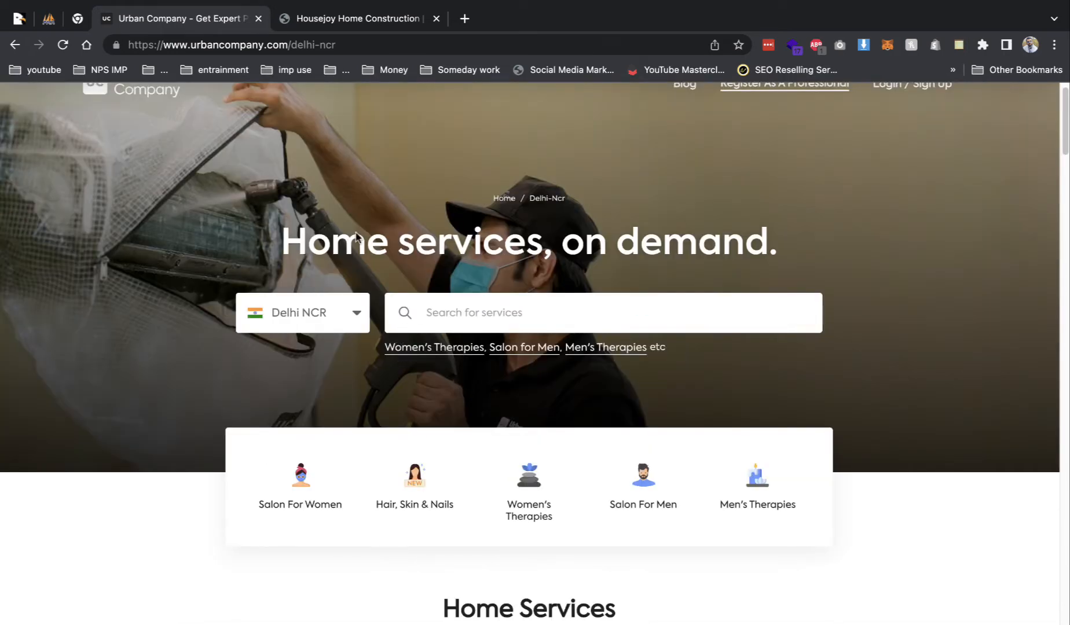
pyautogui.click(19, 17)
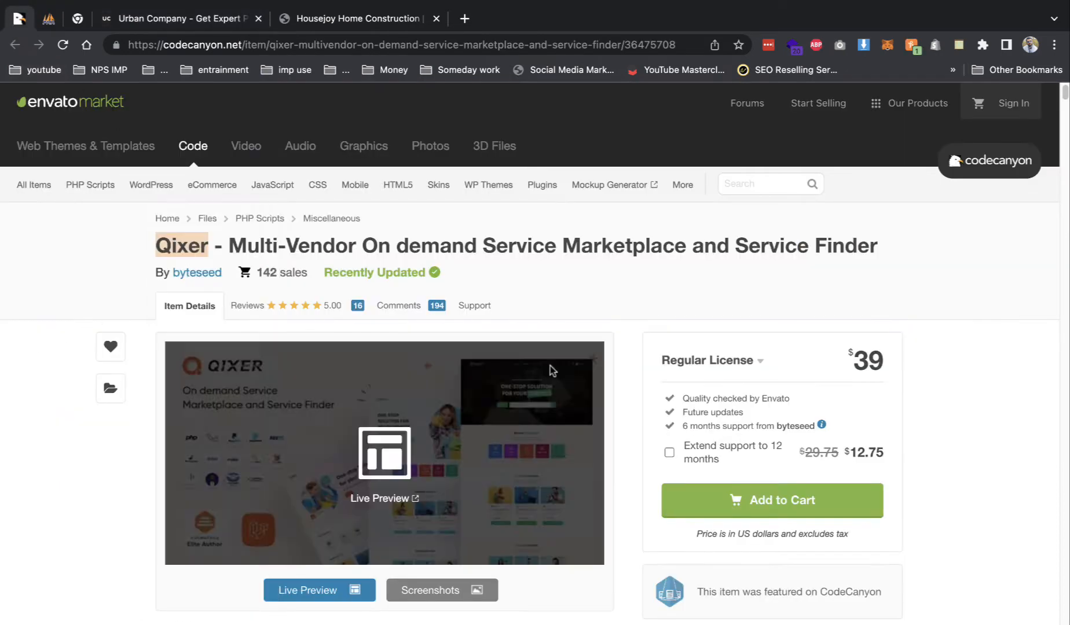
pyautogui.moveTo(493, 246); pyautogui.dragTo(884, 257)
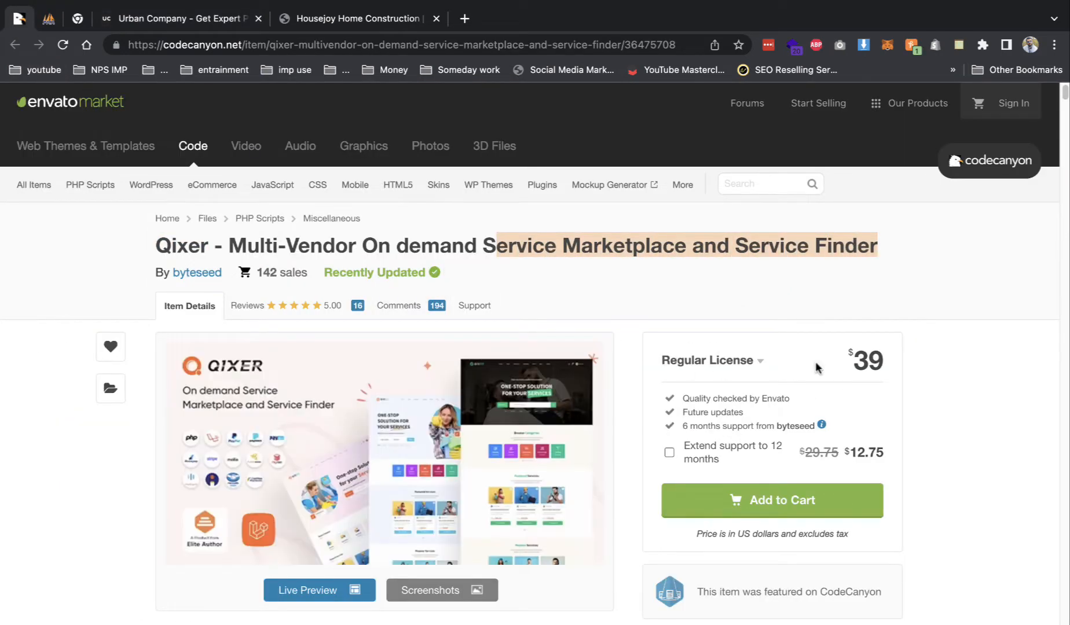
pyautogui.click(678, 449)
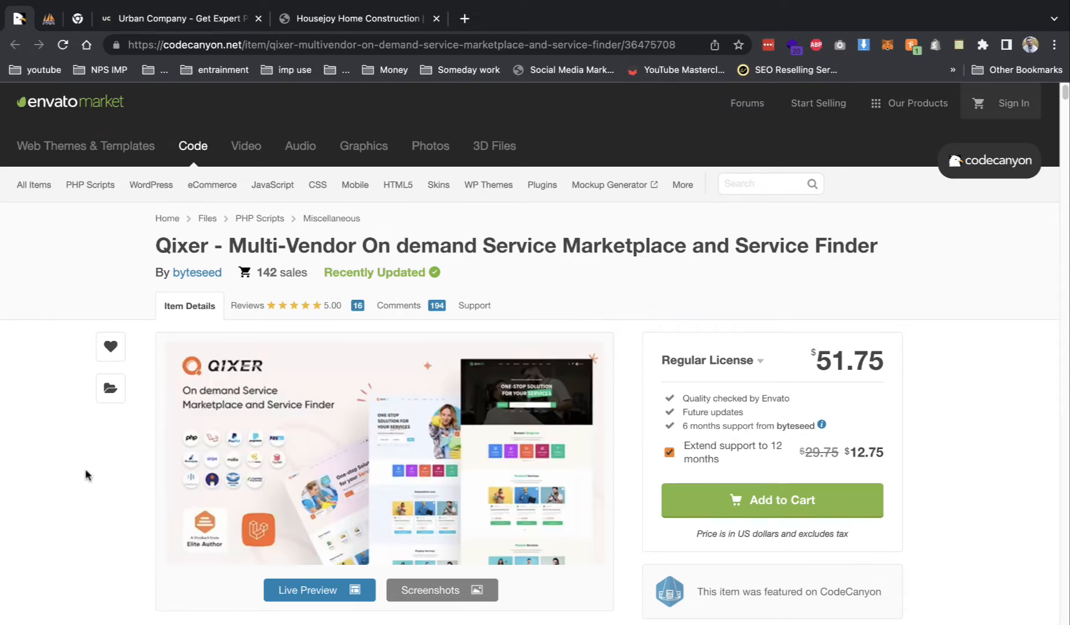
pyautogui.scroll(-6, 229, 449)
# - Scroll through the Qixer item description's listed features
pyautogui.scroll(-12, 255, 444)
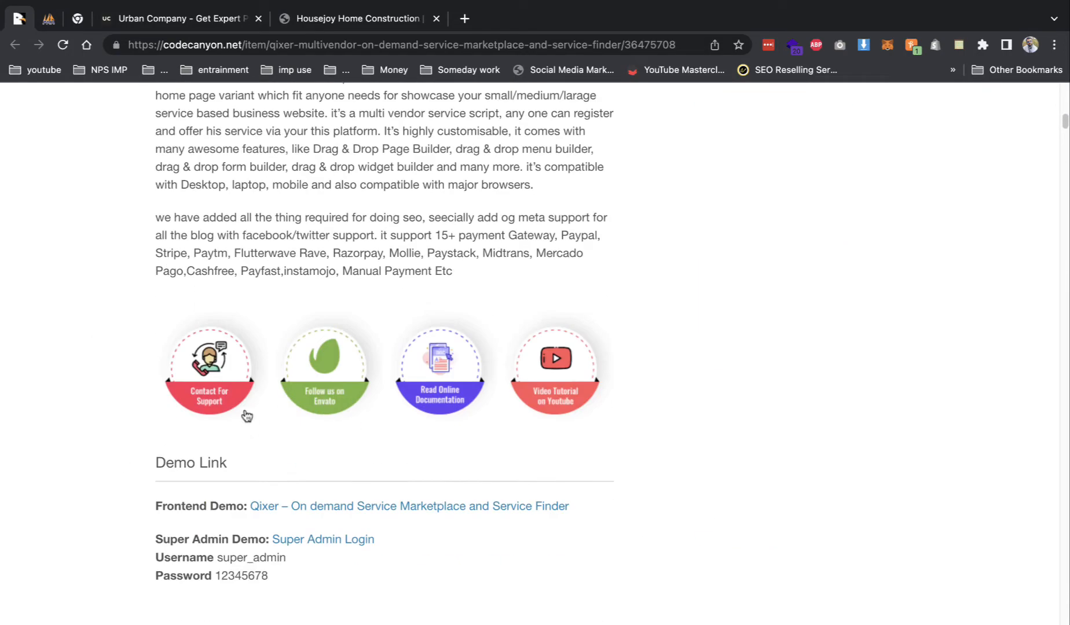
pyautogui.scroll(-3, 330, 406)
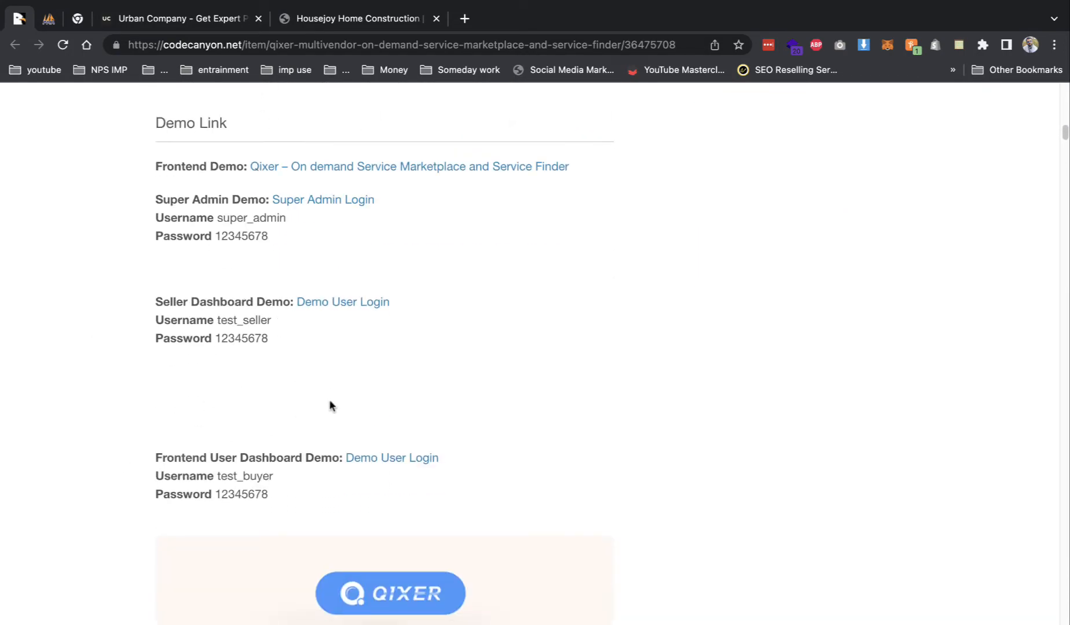
pyautogui.scroll(-1, 201, 397)
pyautogui.scroll(-11, 202, 390)
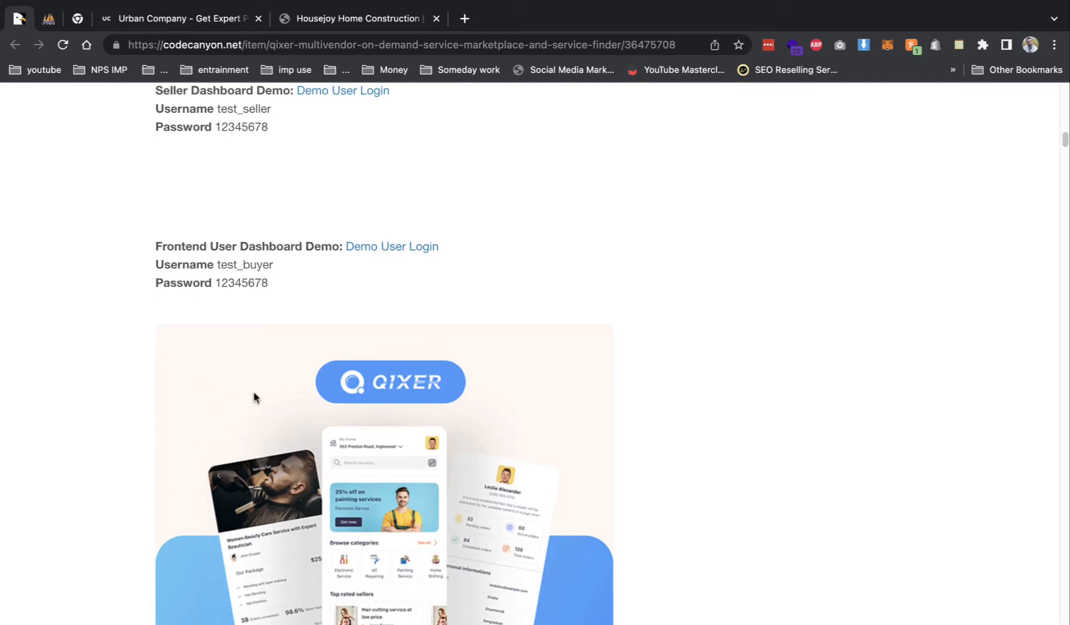
pyautogui.scroll(-12, 261, 393)
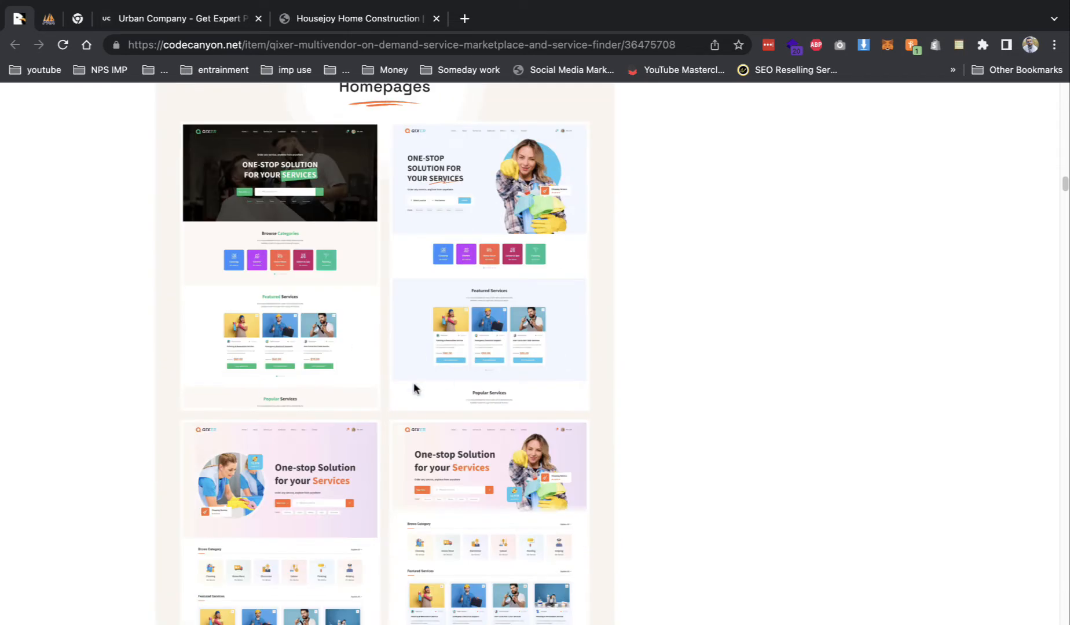
pyautogui.scroll(1, 359, 398)
pyautogui.scroll(-4, 333, 410)
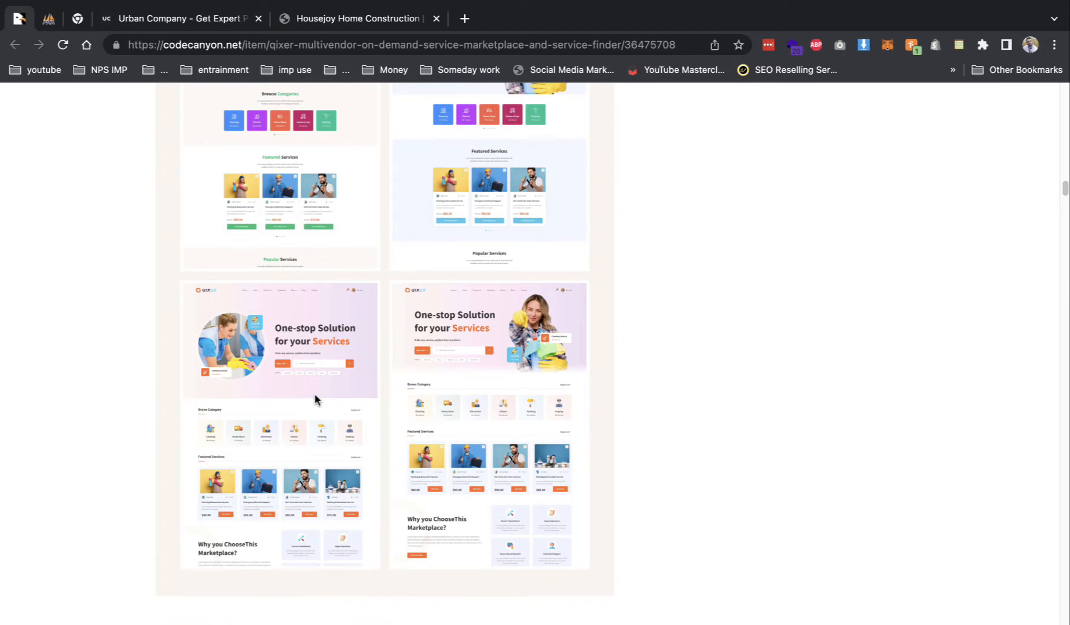
pyautogui.scroll(-2, 311, 390)
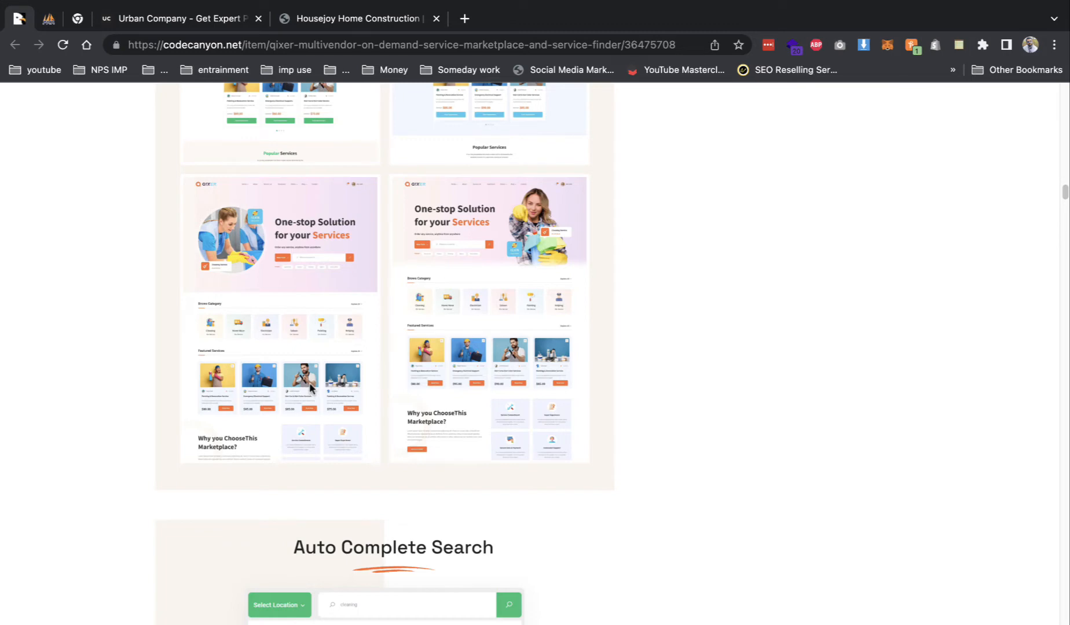
pyautogui.scroll(-4, 310, 371)
pyautogui.scroll(-7, 376, 339)
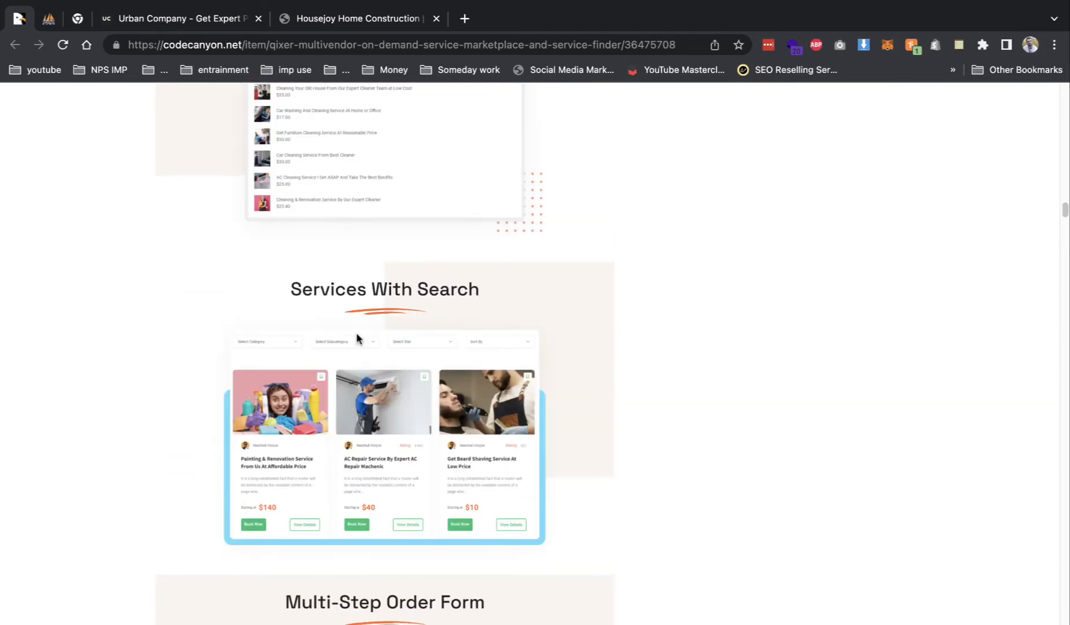
pyautogui.scroll(-6, 342, 318)
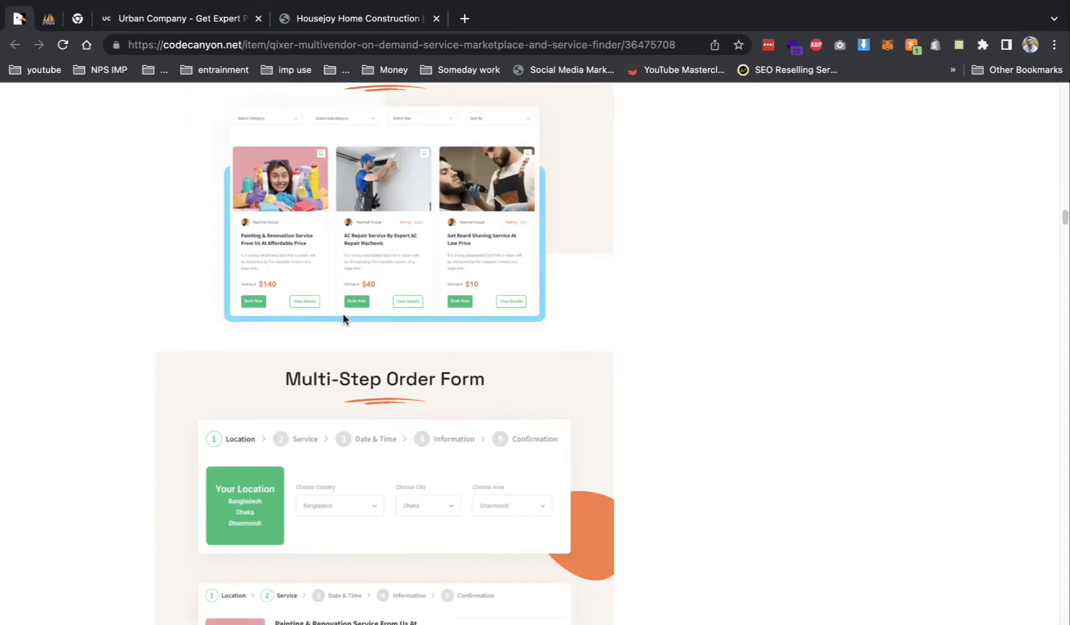
pyautogui.scroll(-20, 433, 305)
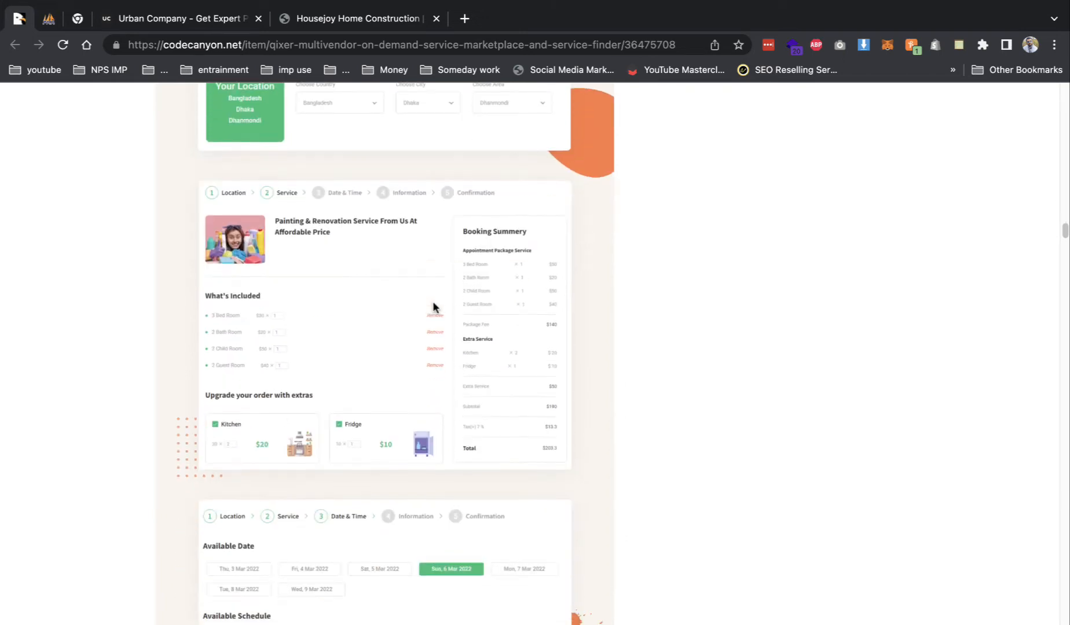
pyautogui.scroll(-20, 389, 302)
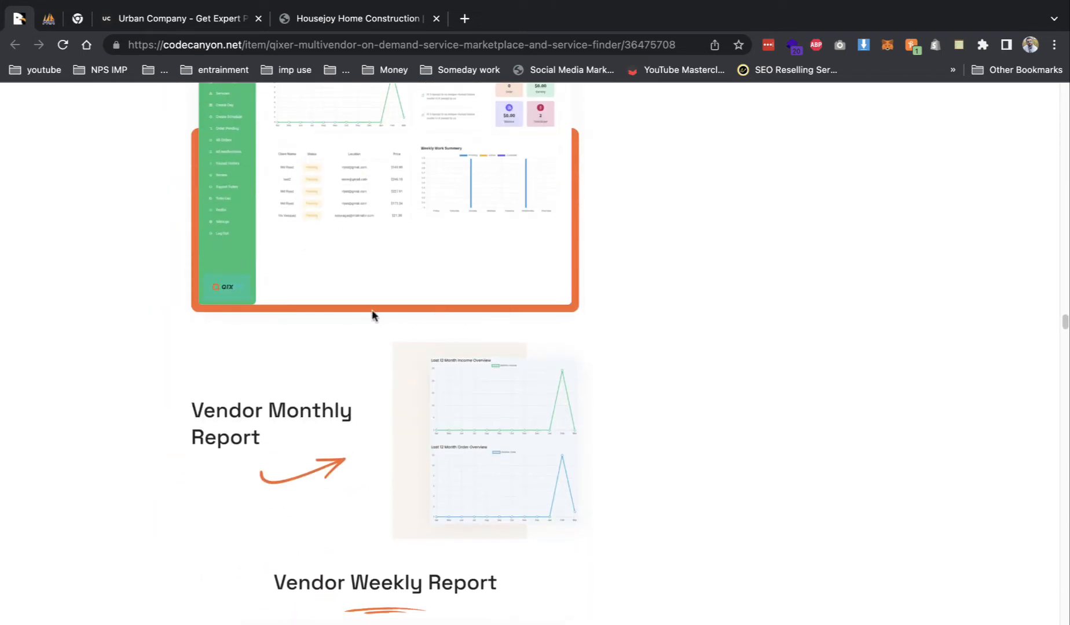
pyautogui.scroll(-15, 433, 306)
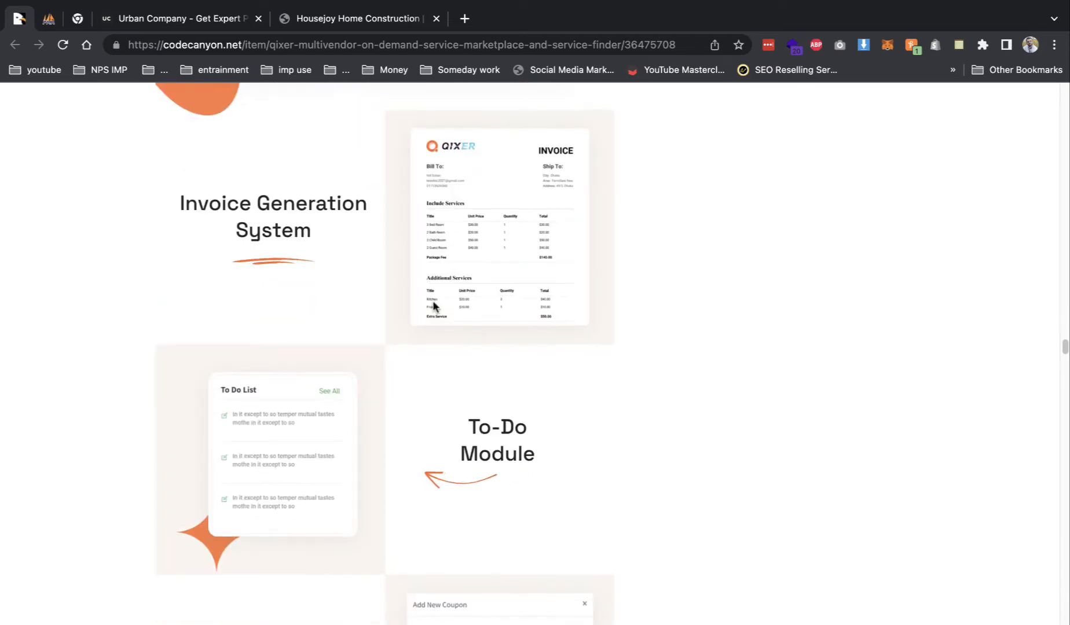
pyautogui.scroll(-10, 433, 305)
pyautogui.scroll(5, 433, 306)
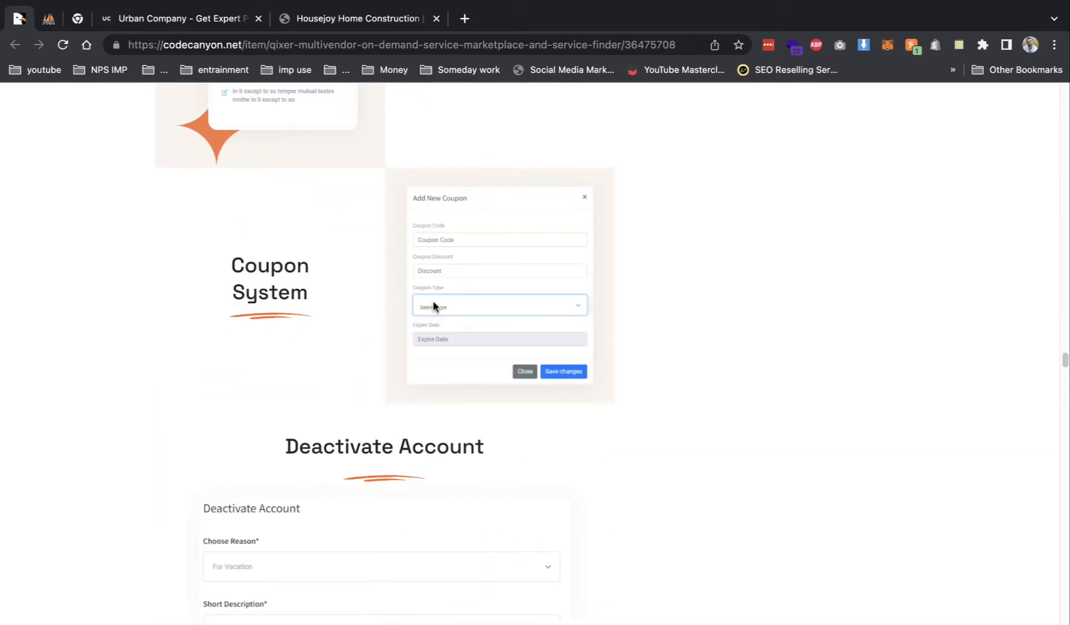
pyautogui.scroll(-12, 394, 309)
pyautogui.scroll(-4, 394, 307)
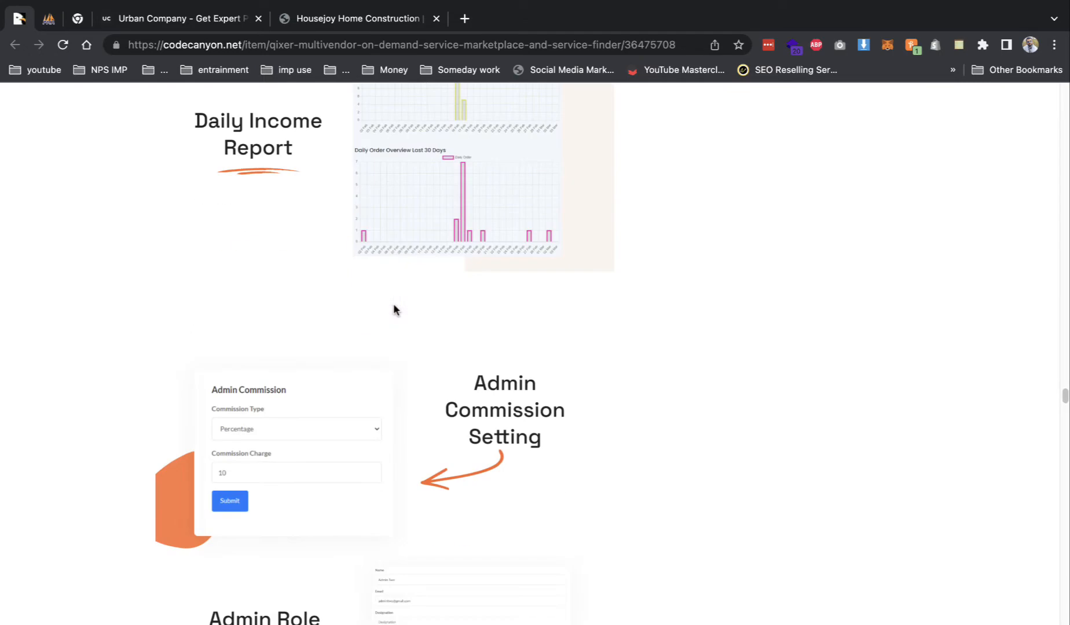
pyautogui.scroll(-8, 394, 306)
pyautogui.scroll(-15, 393, 307)
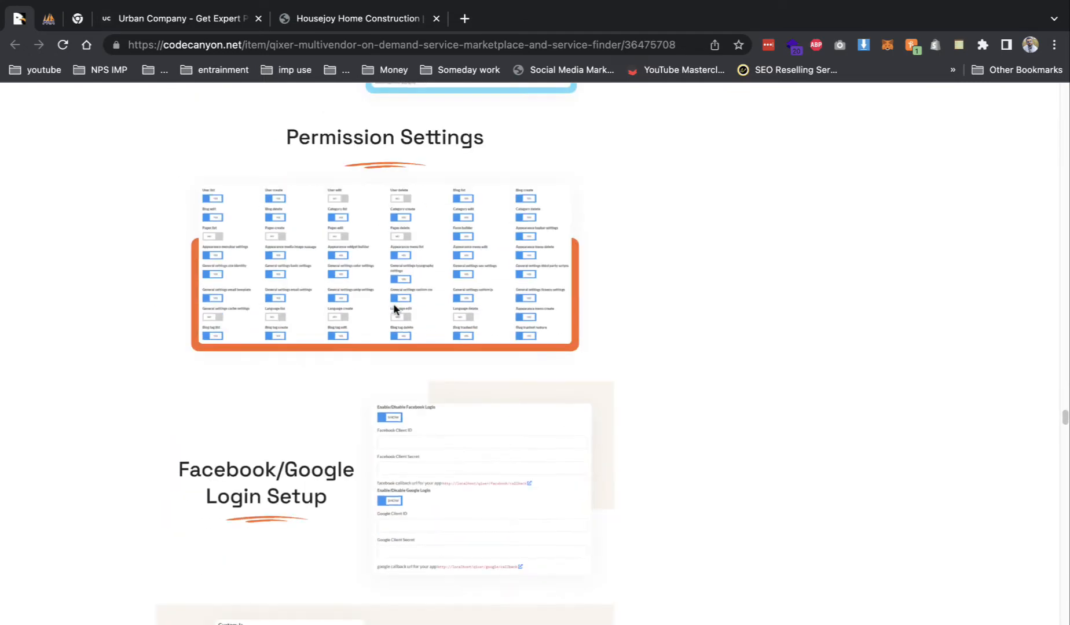
pyautogui.scroll(-9, 394, 310)
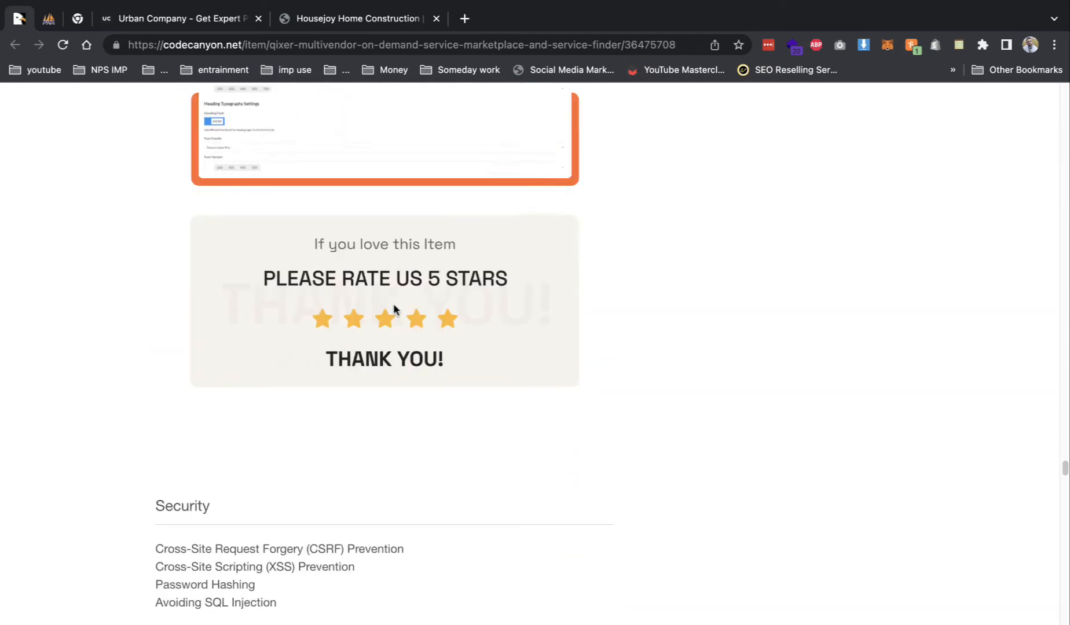
# - Highlight the Security section's four points, review the system requirements, then move to the desktop
pyautogui.moveTo(173, 142); pyautogui.dragTo(137, 155)
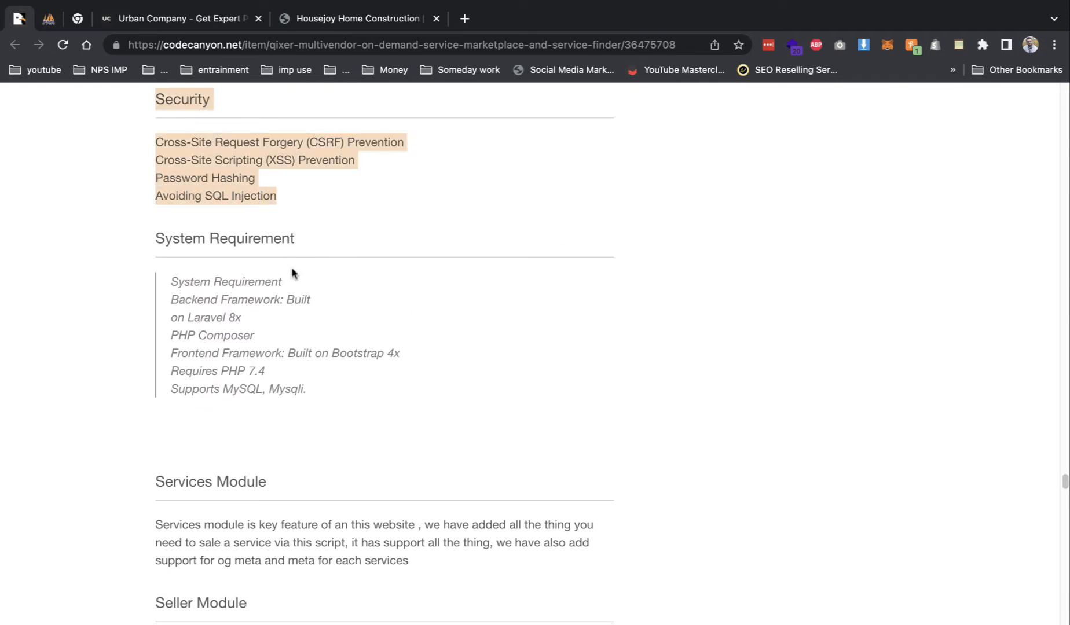
pyautogui.scroll(-5, 291, 267)
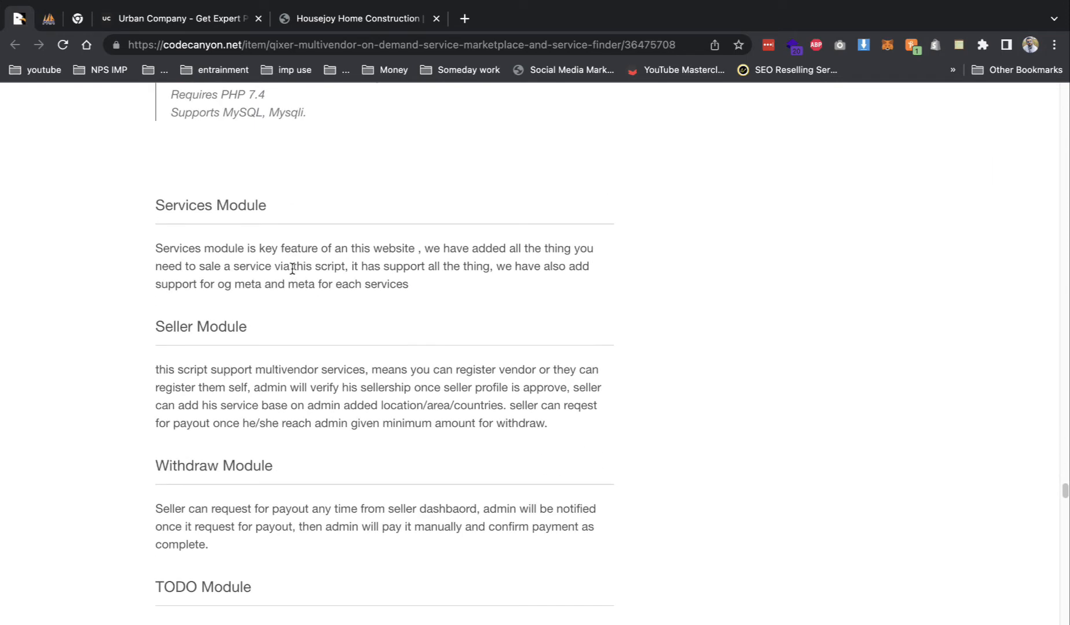
pyautogui.scroll(-20, 292, 268)
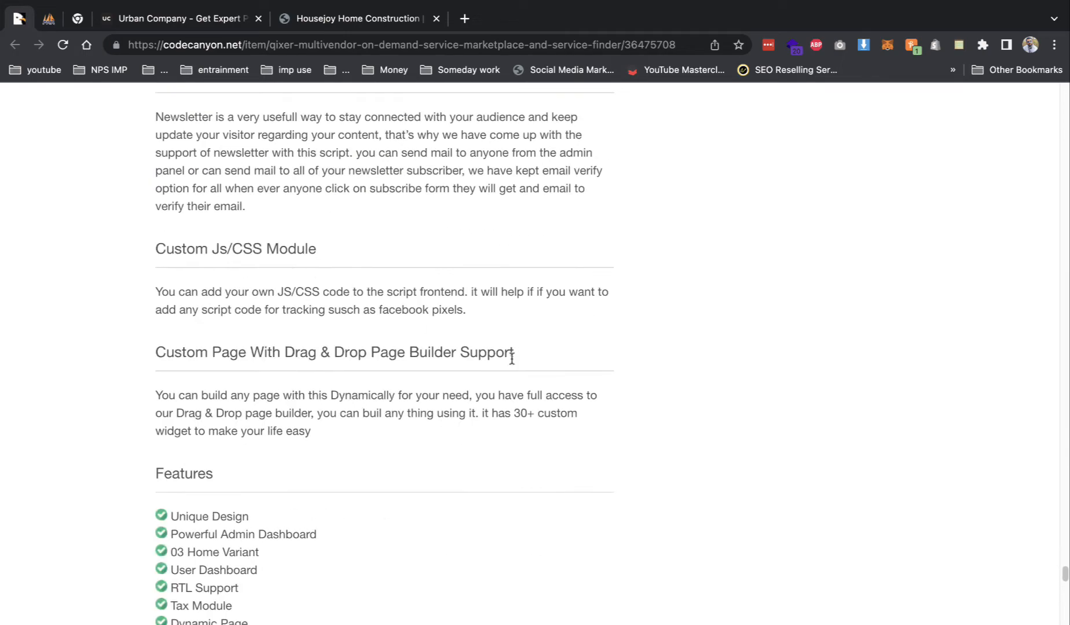
pyautogui.scroll(-9, 512, 358)
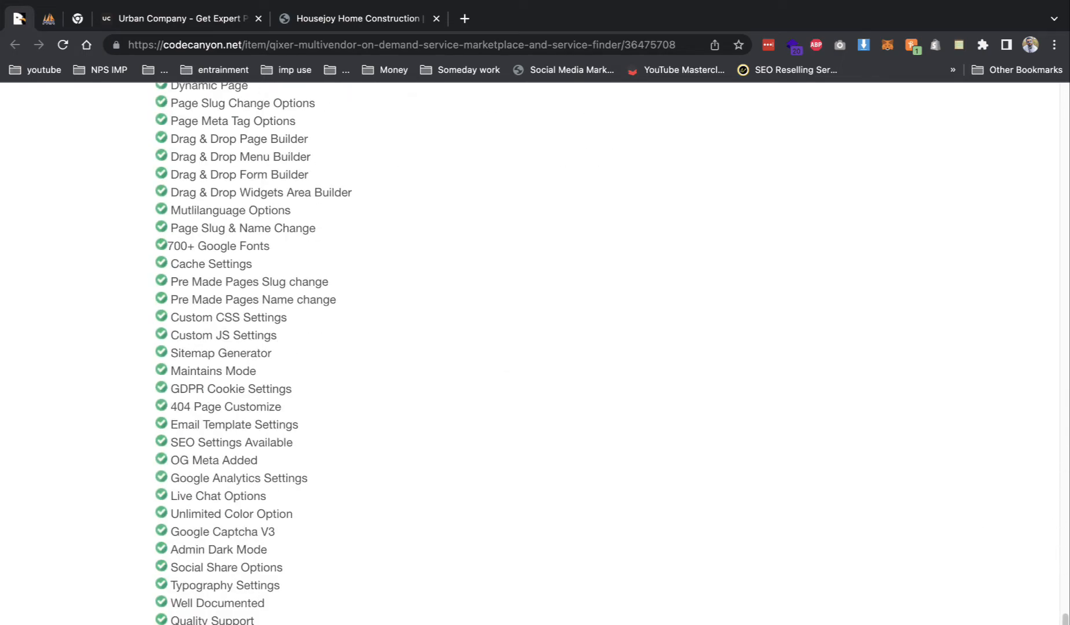
pyautogui.moveTo(1065, 619); pyautogui.dragTo(1012, 72)
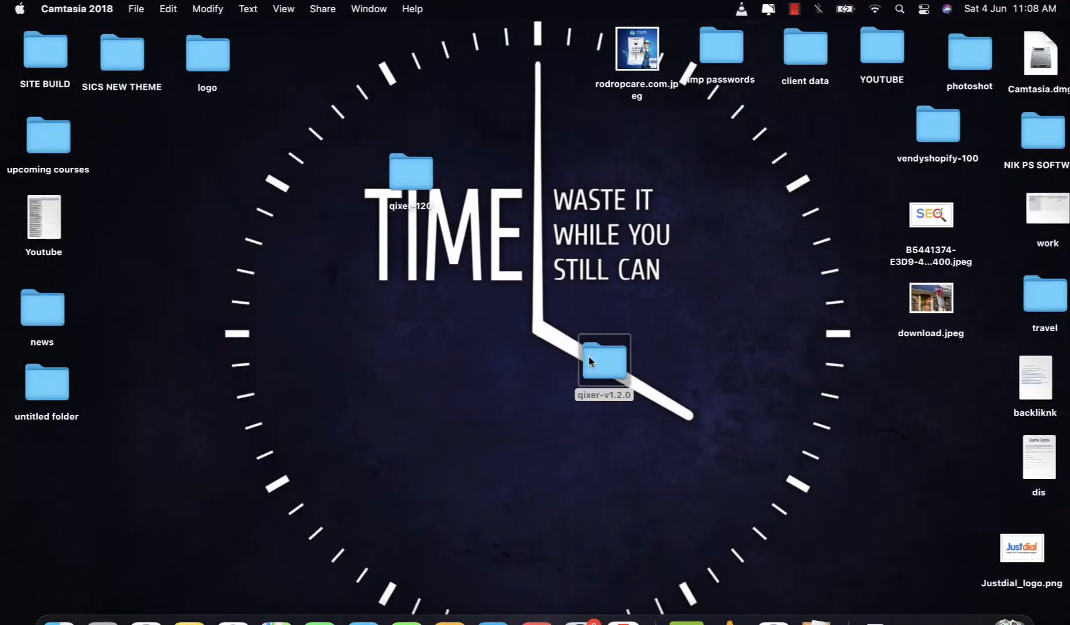
# - Copy the qixer-v1.2.0 folder from the desktop
pyautogui.doubleClick(588, 355)
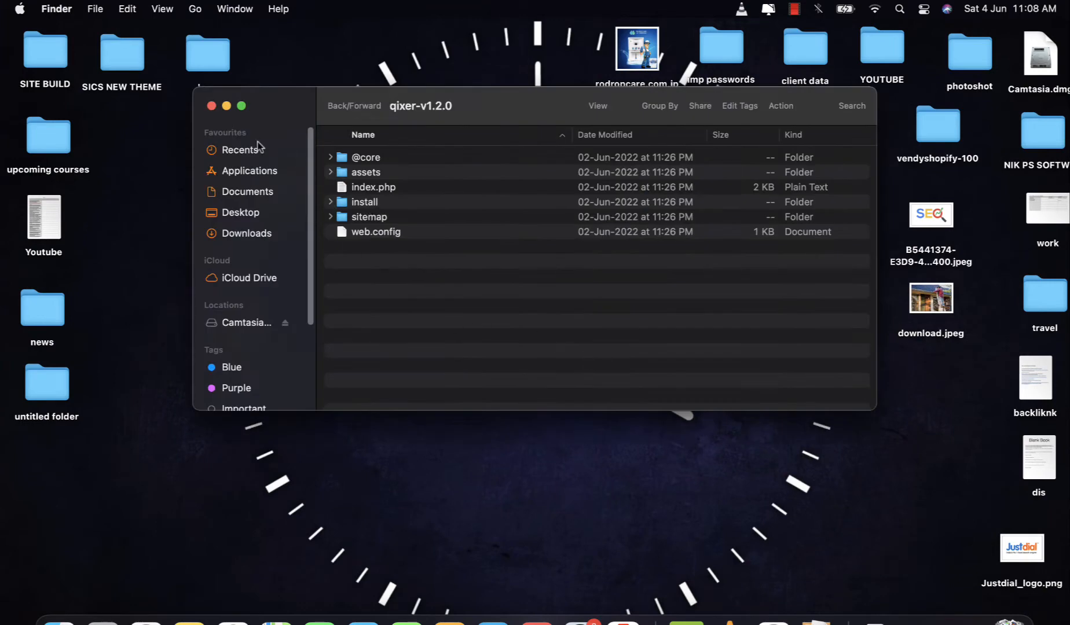
pyautogui.click(212, 106)
pyautogui.click(544, 351)
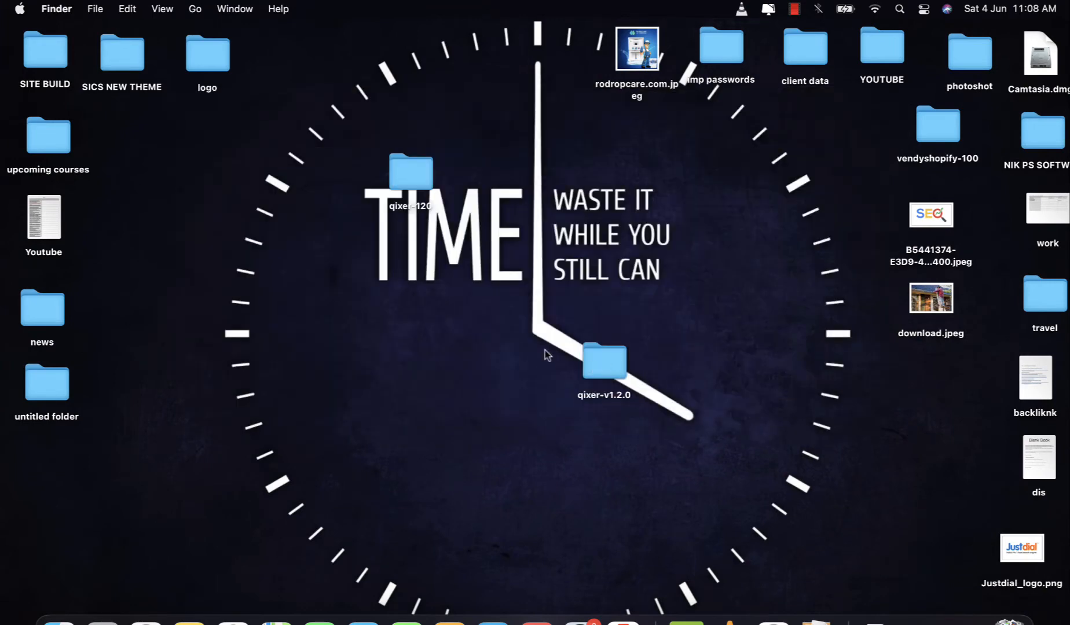
pyautogui.click(606, 362)
pyautogui.press('super+c')
# - Paste it into the Blue-tagged htdocs folder, replacing the existing qixer-v1.2.0, and return to Chrome
pyautogui.doubleClick(606, 366)
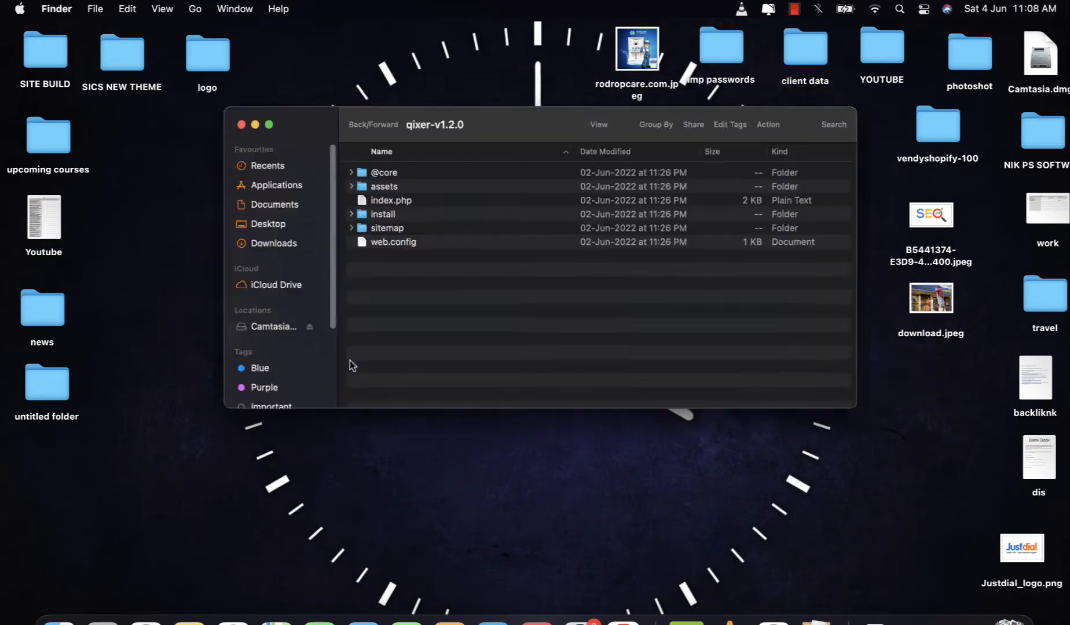
pyautogui.click(231, 366)
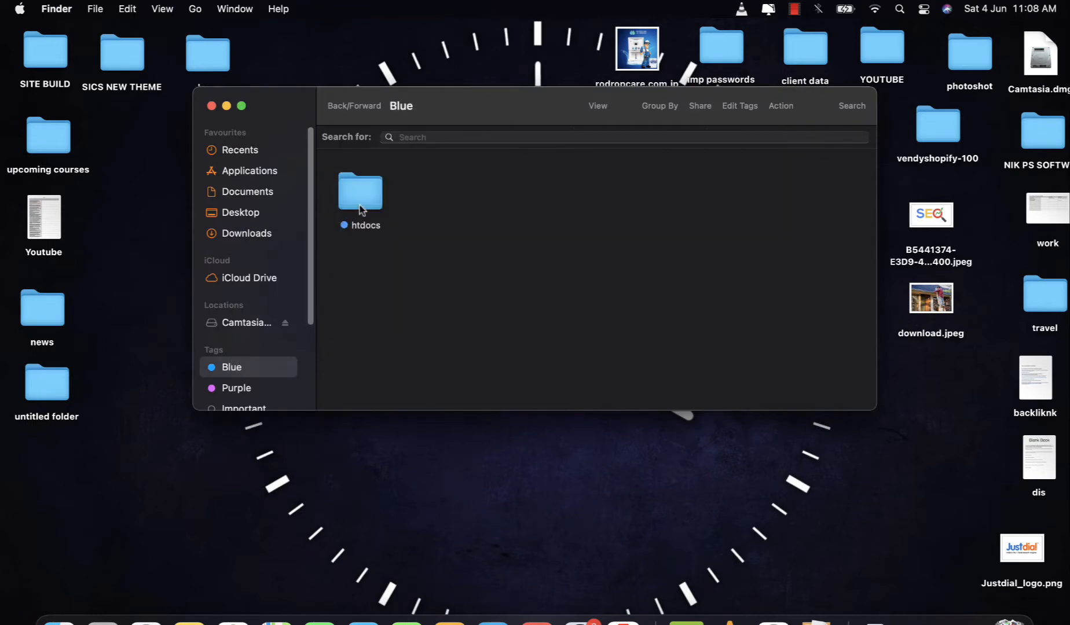
pyautogui.doubleClick(359, 197)
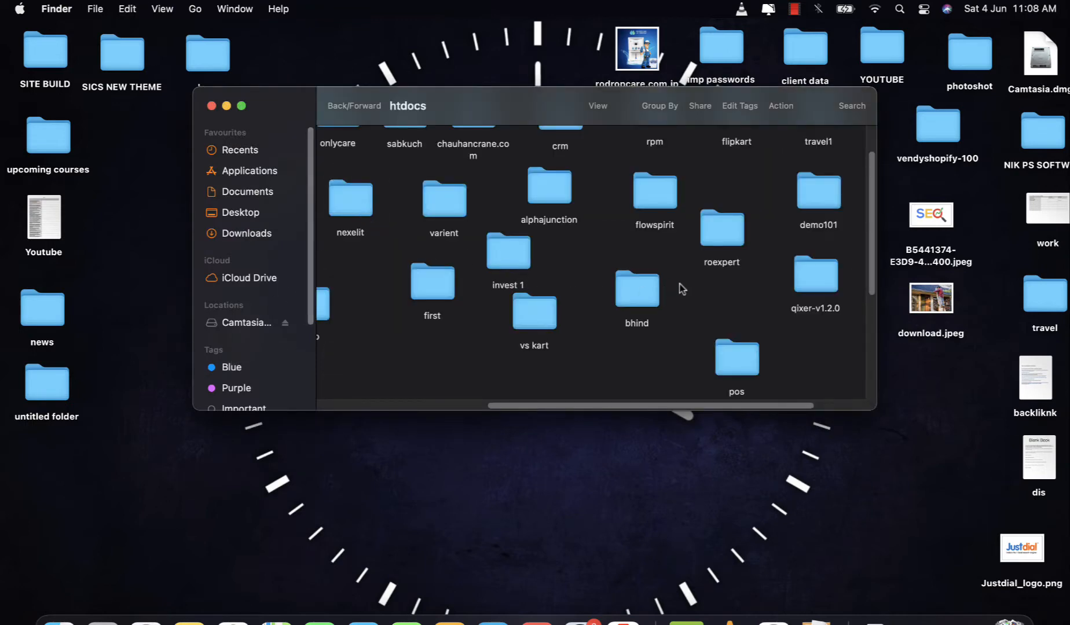
pyautogui.press('super+v')
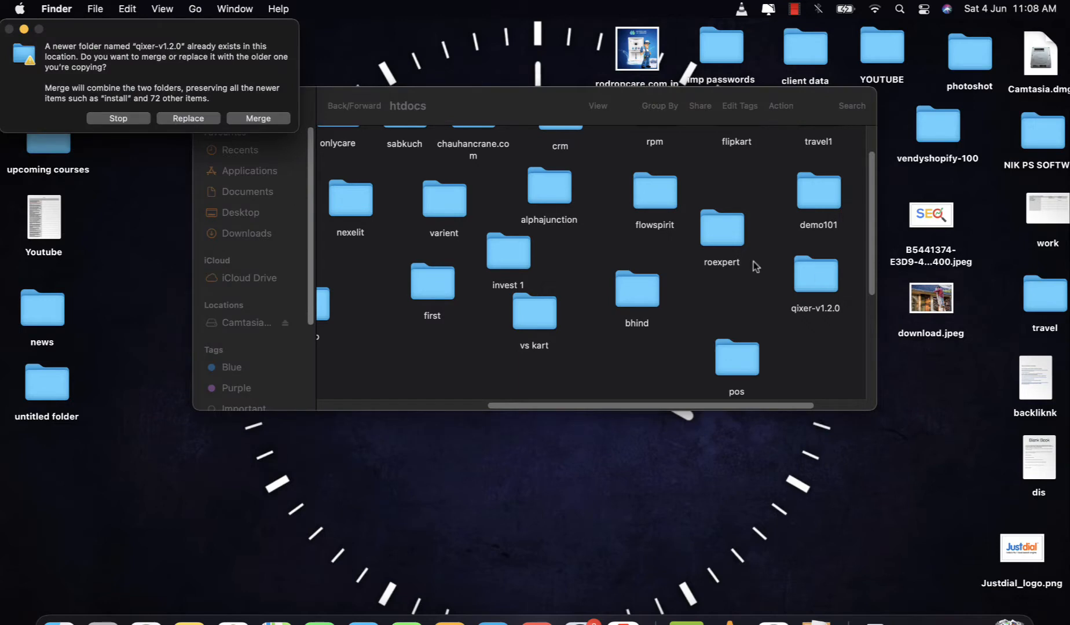
pyautogui.click(175, 120)
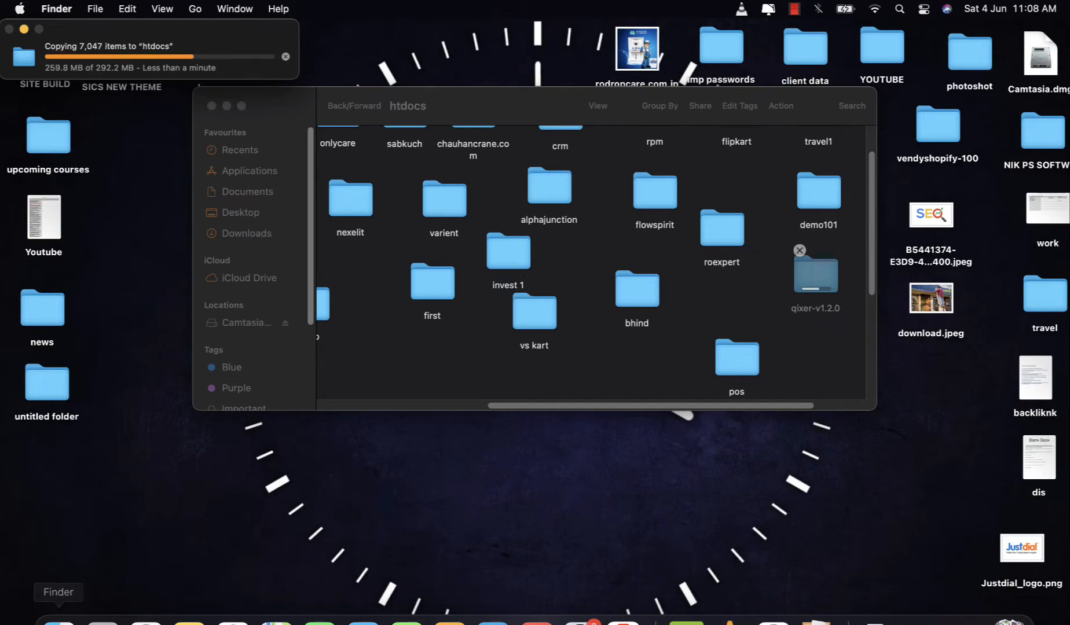
pyautogui.click(146, 620)
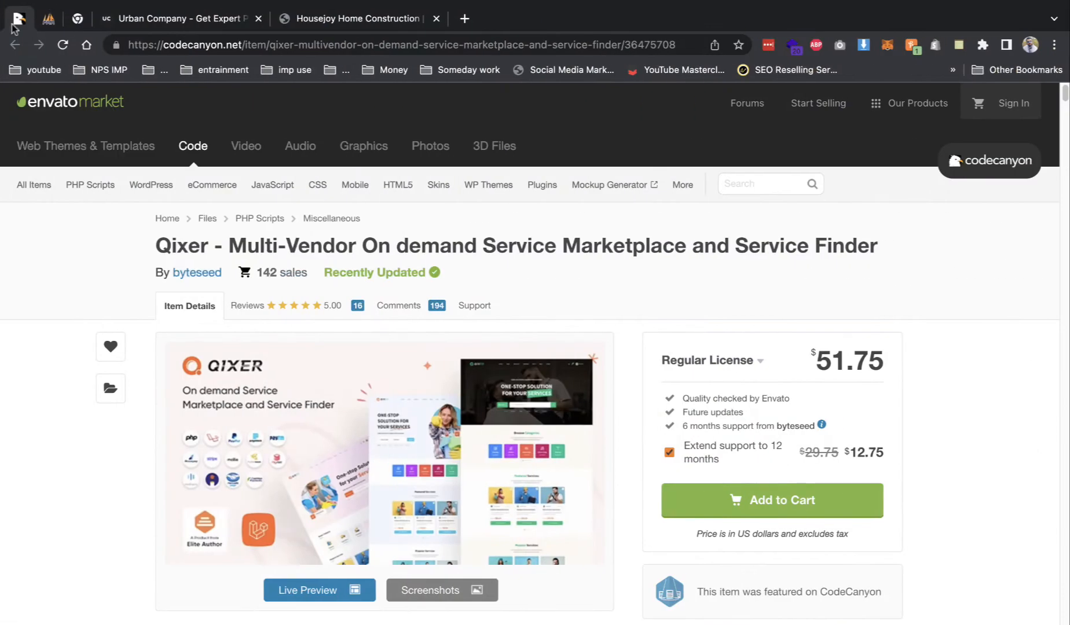
# - Confirm the qixer database has no tables in phpMyAdmin and review its user privileges
pyautogui.click(49, 19)
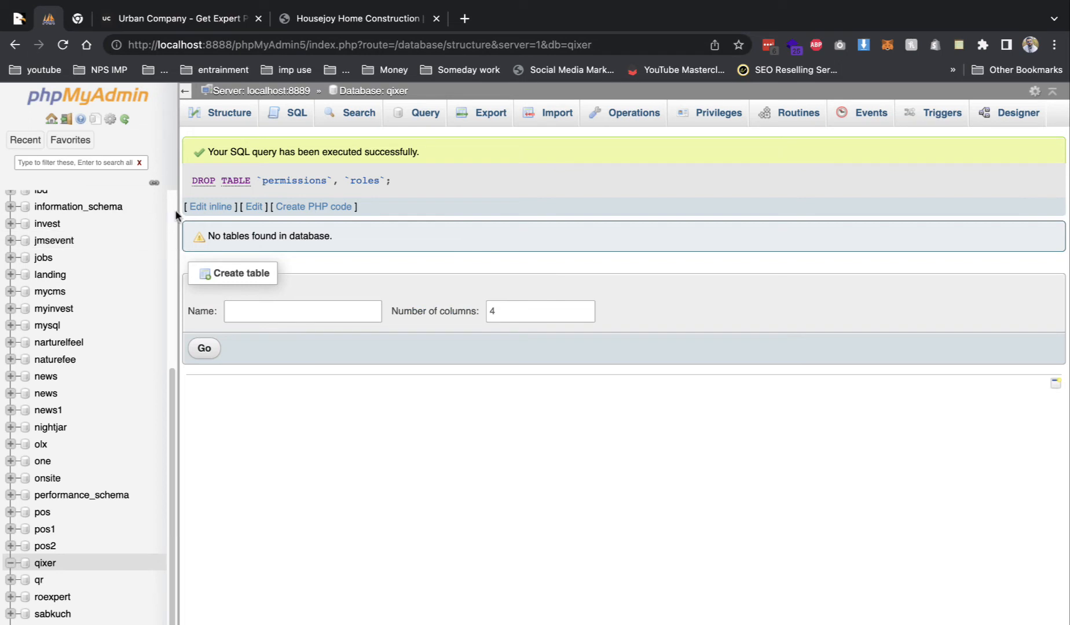
pyautogui.click(56, 563)
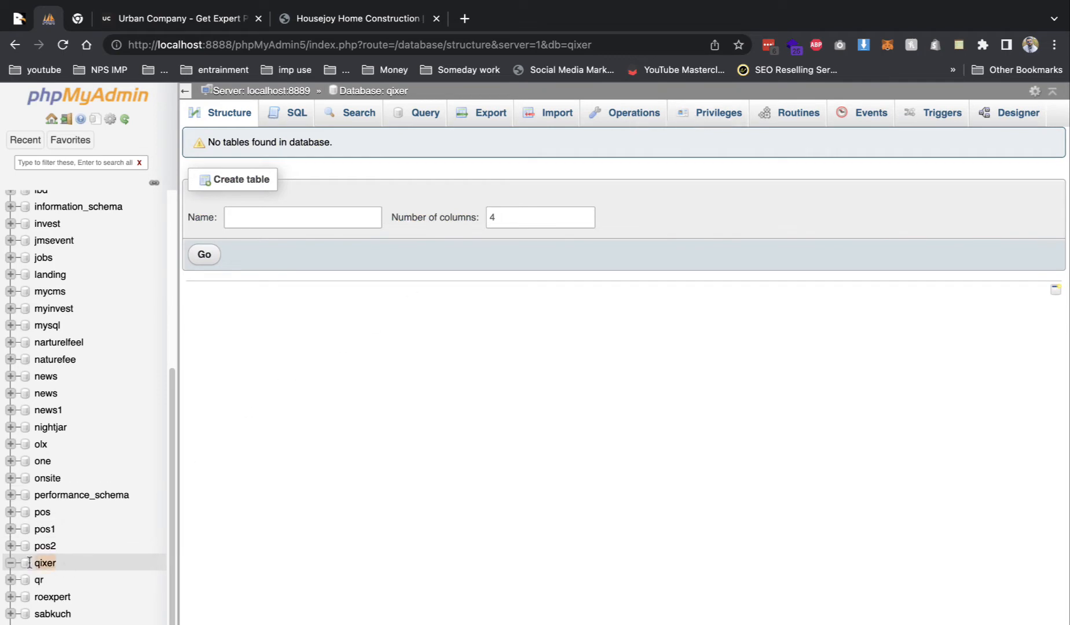
pyautogui.click(685, 115)
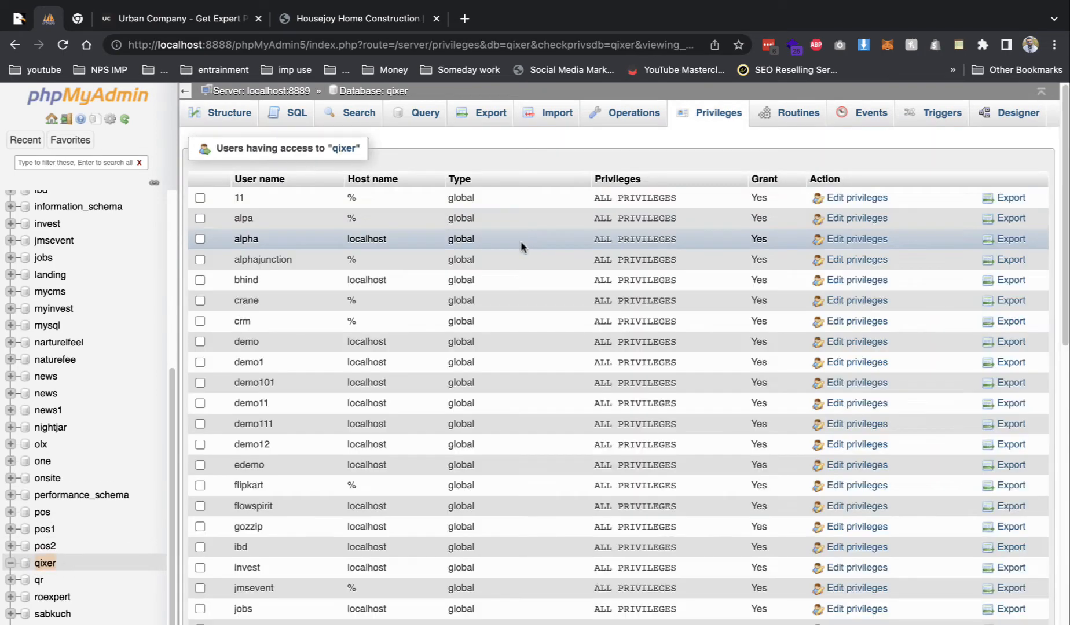
pyautogui.scroll(-1, 405, 304)
pyautogui.scroll(-2, 406, 303)
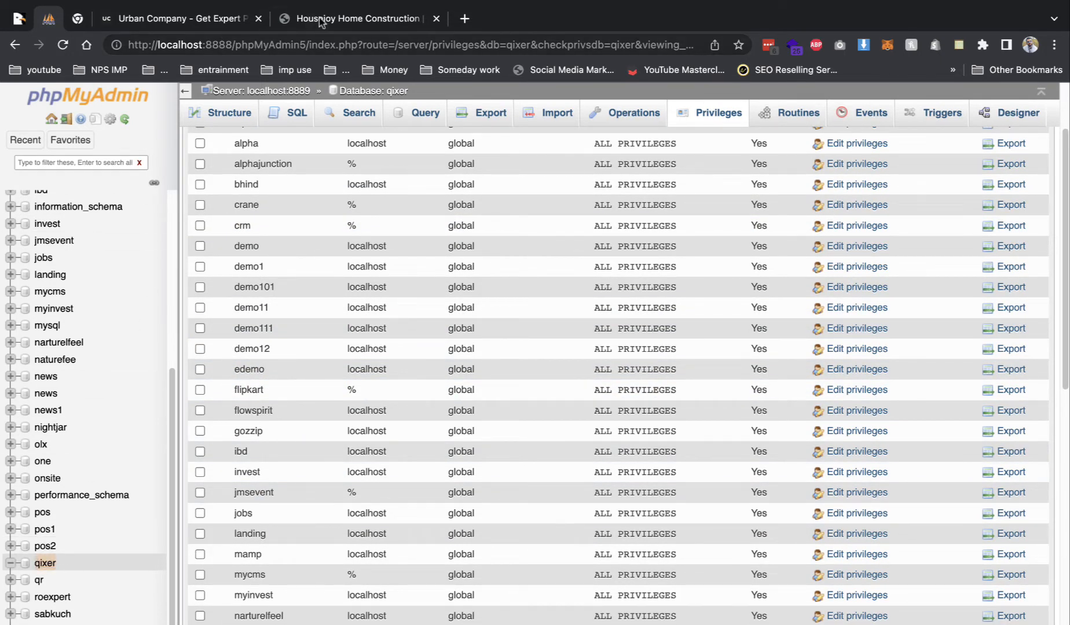
# - Close the Urban Company and Housejoy tabs and open a fresh tab
pyautogui.click(258, 20)
pyautogui.click(259, 20)
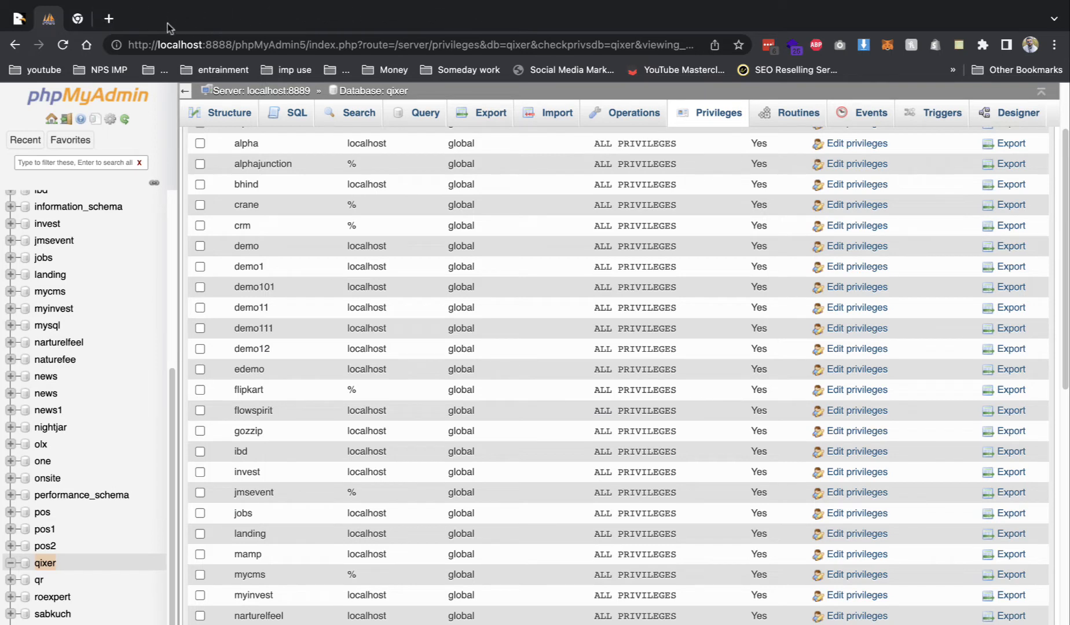
pyautogui.click(106, 18)
# - Load localhost:8888 and start the qixer-v1.2.0 install wizard
pyautogui.write('lo')
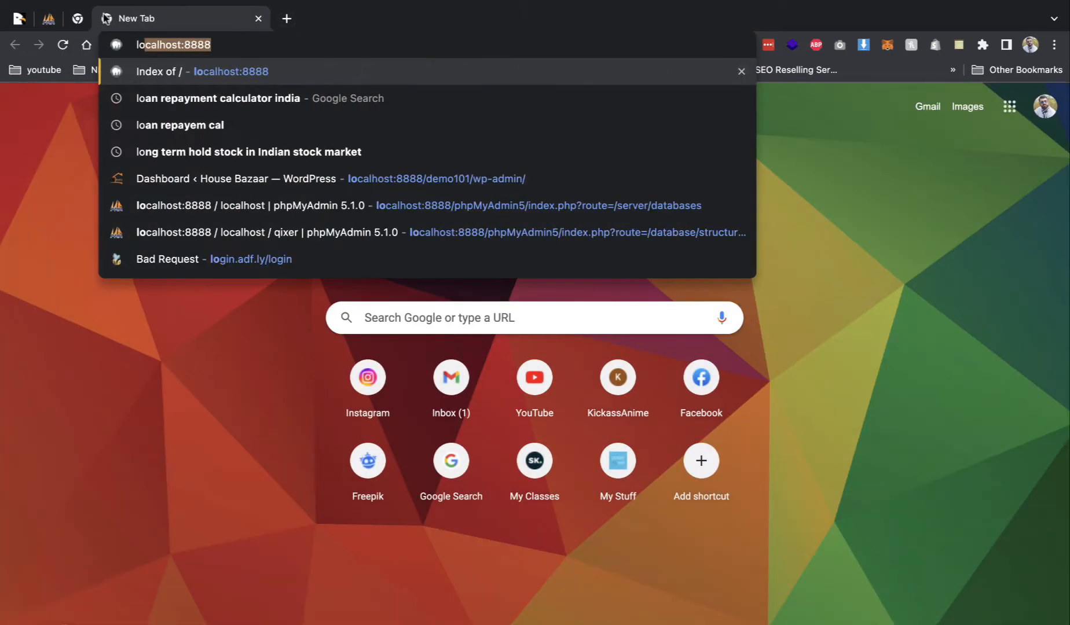
pyautogui.press('Return')
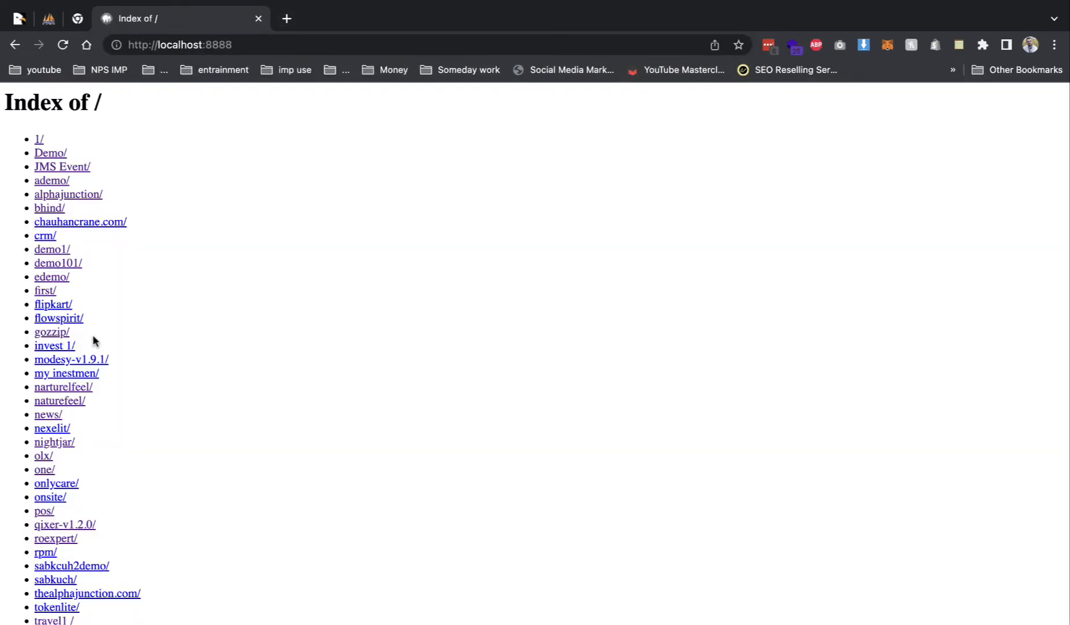
pyautogui.click(77, 525)
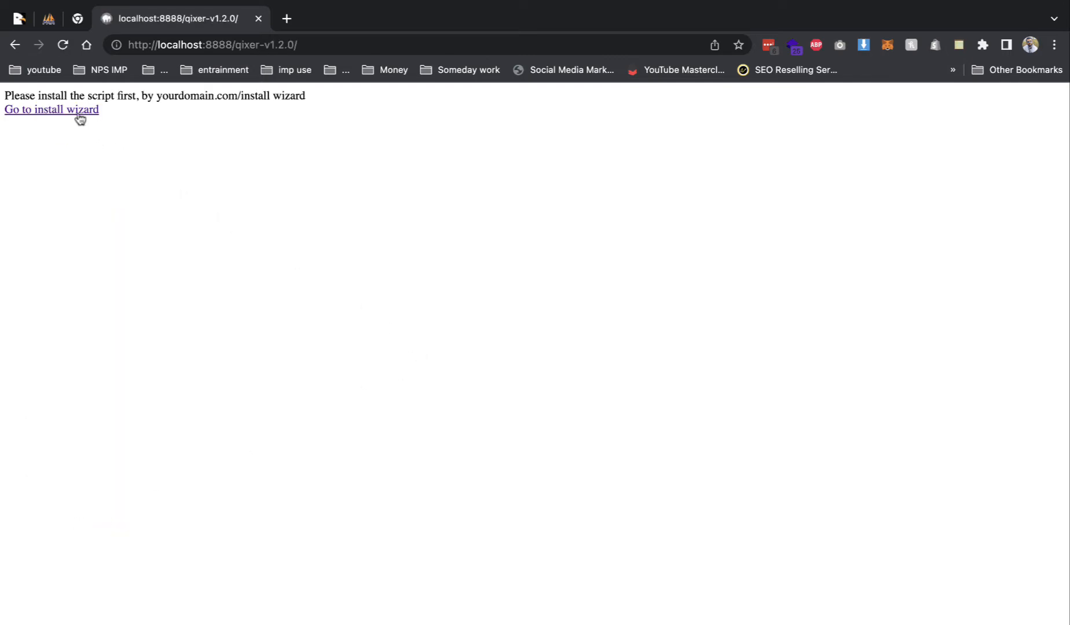
pyautogui.click(79, 118)
# - Accept the licence and pass the server requirements, folder permission and database checks
pyautogui.scroll(-4, 788, 546)
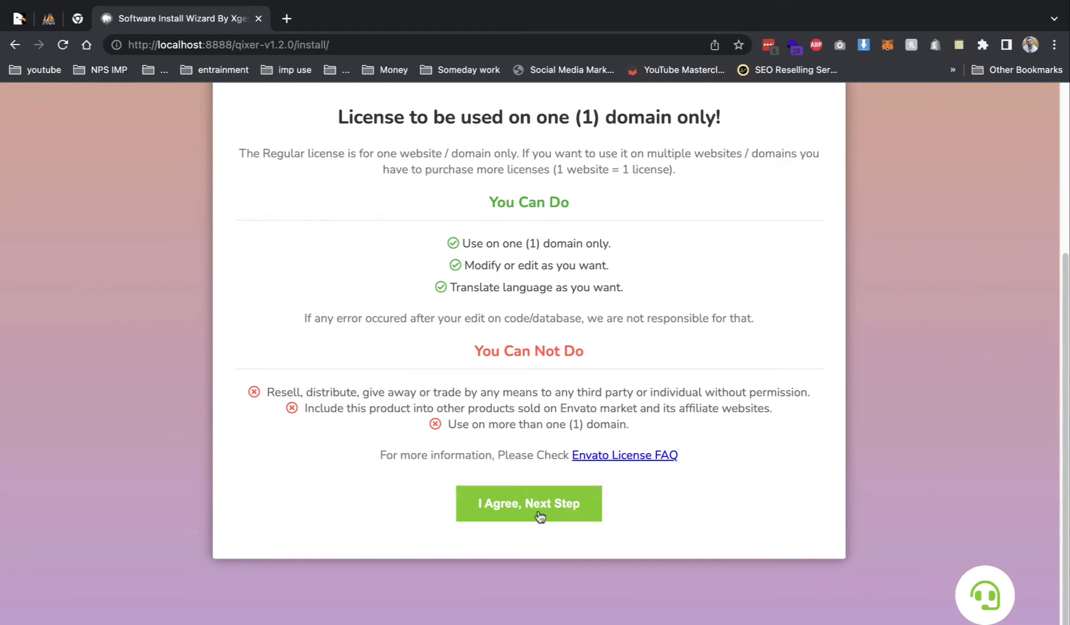
pyautogui.click(539, 517)
pyautogui.scroll(-4, 524, 469)
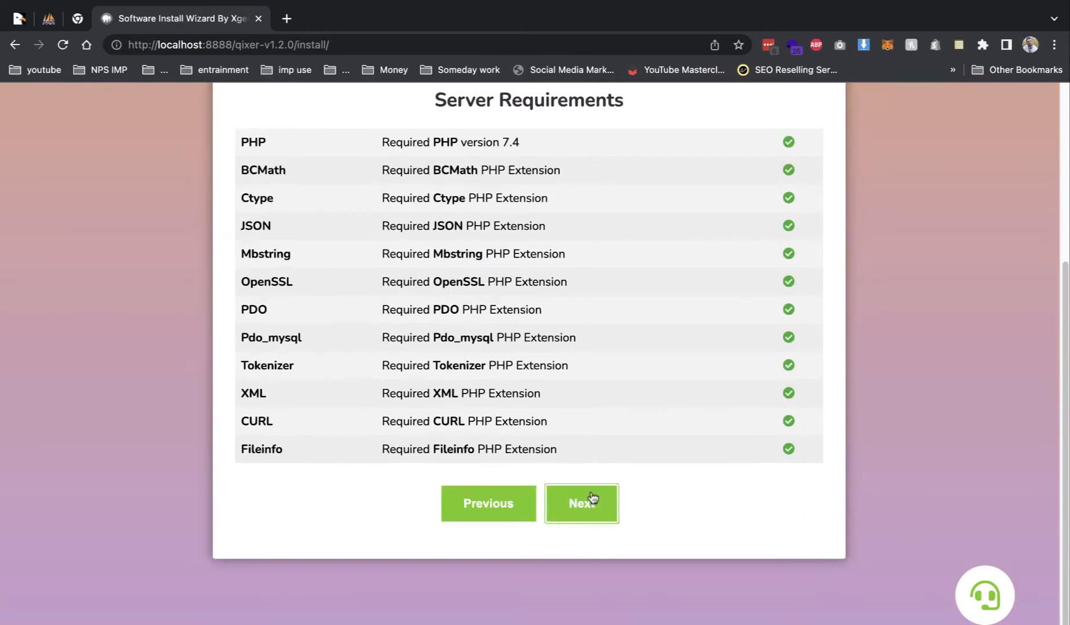
pyautogui.click(592, 499)
pyautogui.click(558, 468)
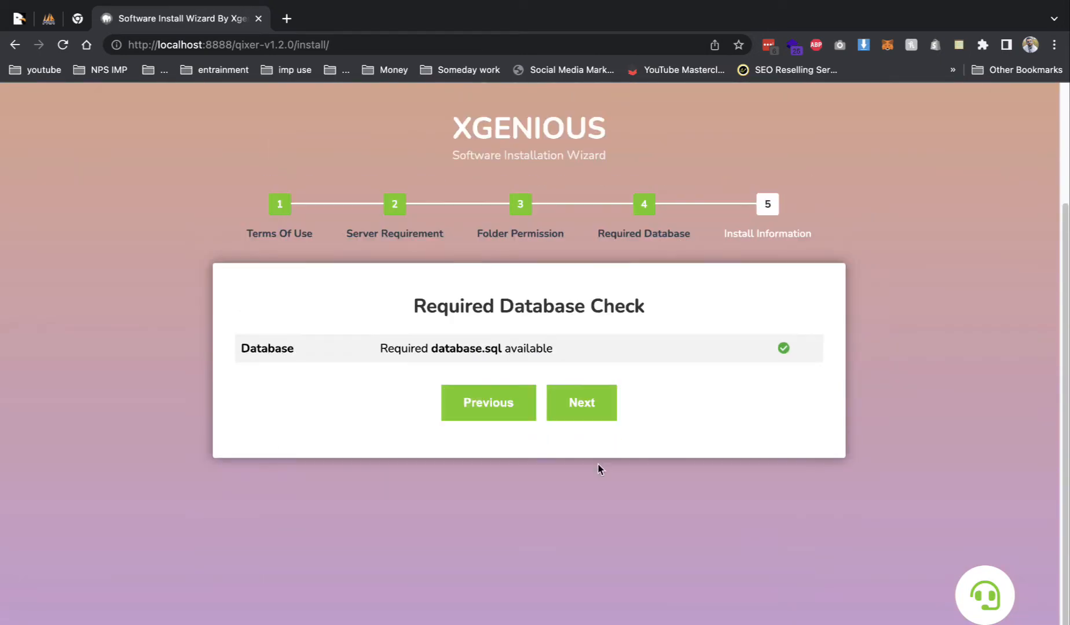
pyautogui.click(592, 402)
pyautogui.click(557, 400)
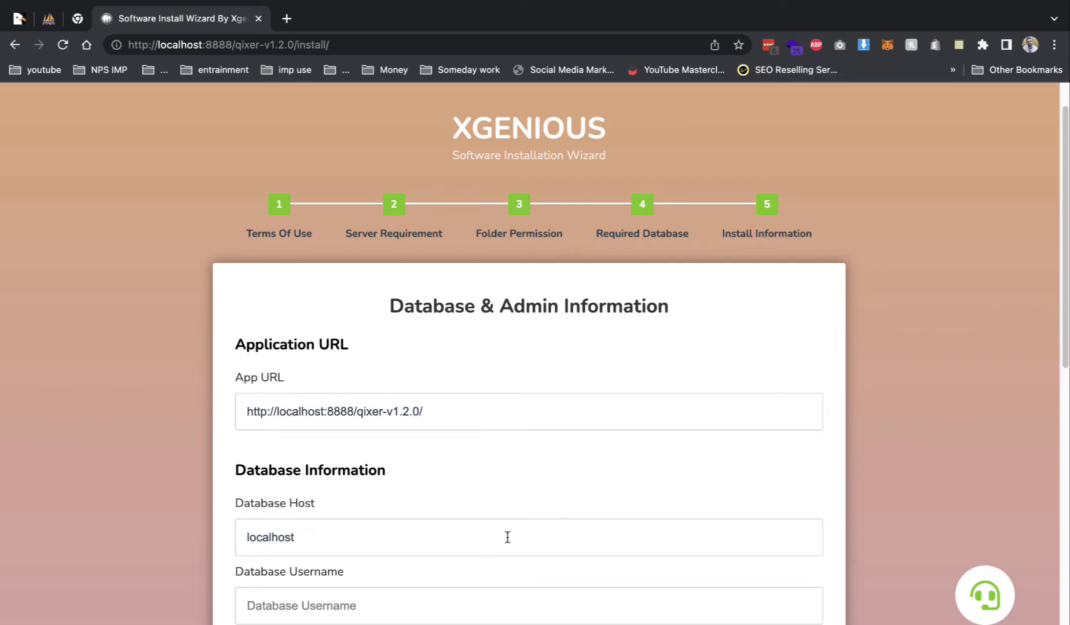
# - Enter database username qixer, database name qixer and the database password
pyautogui.click(406, 605)
pyautogui.write('qixer')
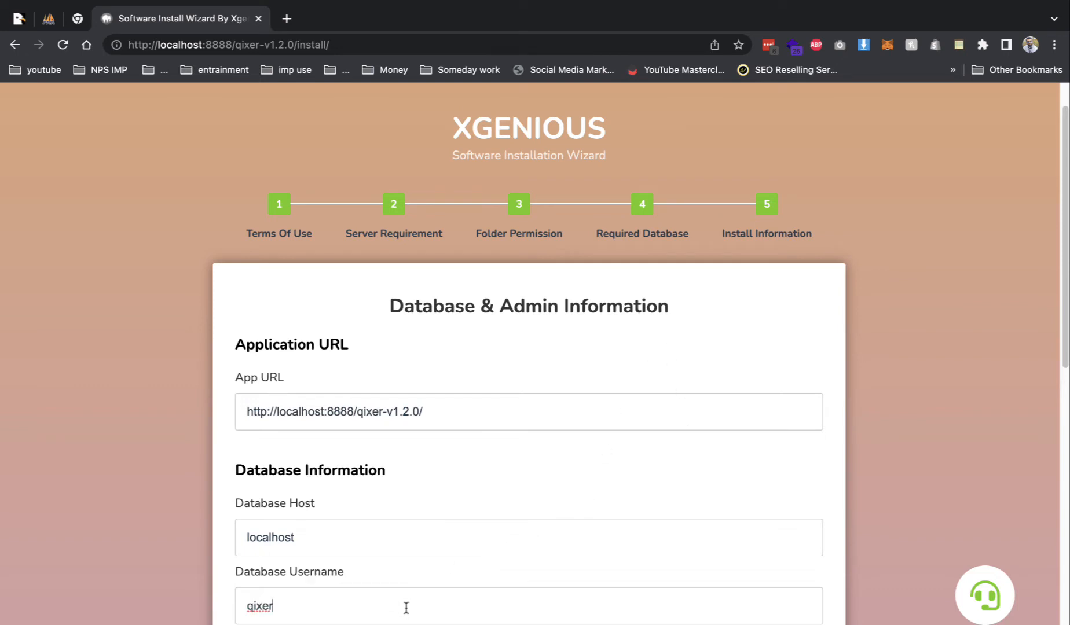
pyautogui.scroll(-2, 404, 604)
pyautogui.click(377, 561)
pyautogui.write('qixer')
pyautogui.click(384, 618)
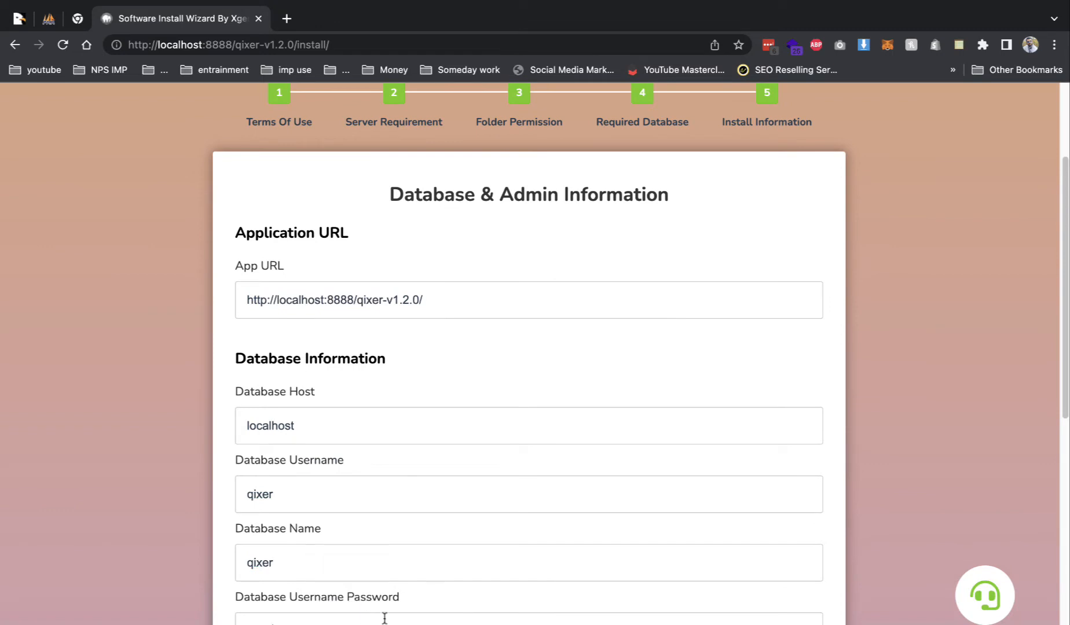
pyautogui.press('super+v')
pyautogui.scroll(-6, 371, 521)
# - Set admin username to admin, fill the saved admin e-mail, test the connection and install
pyautogui.moveTo(281, 341); pyautogui.dragTo(117, 333)
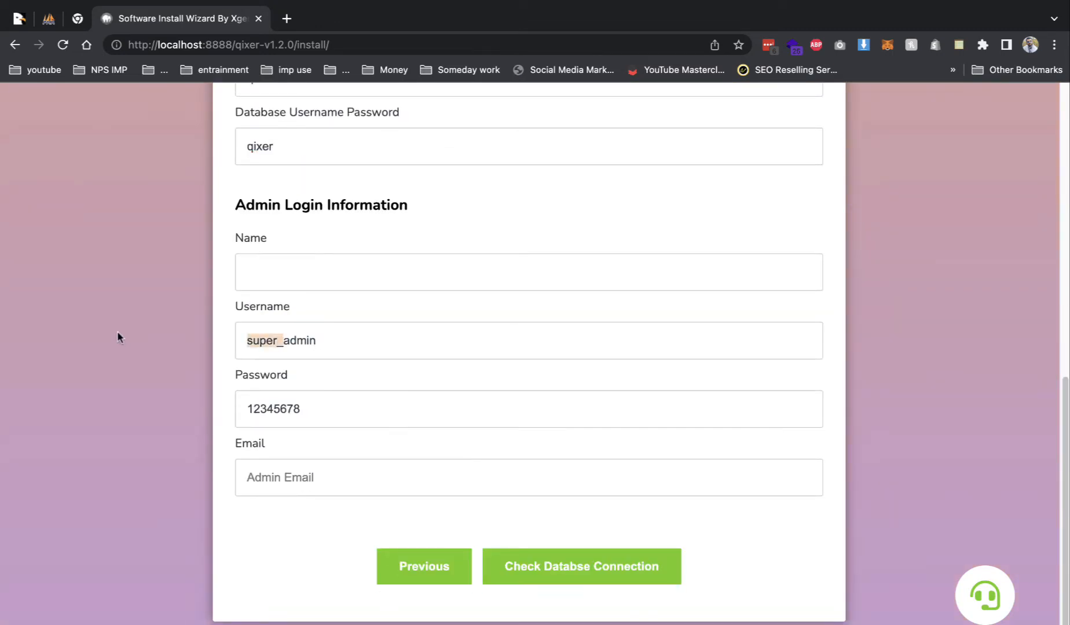
pyautogui.press('BackSpace')
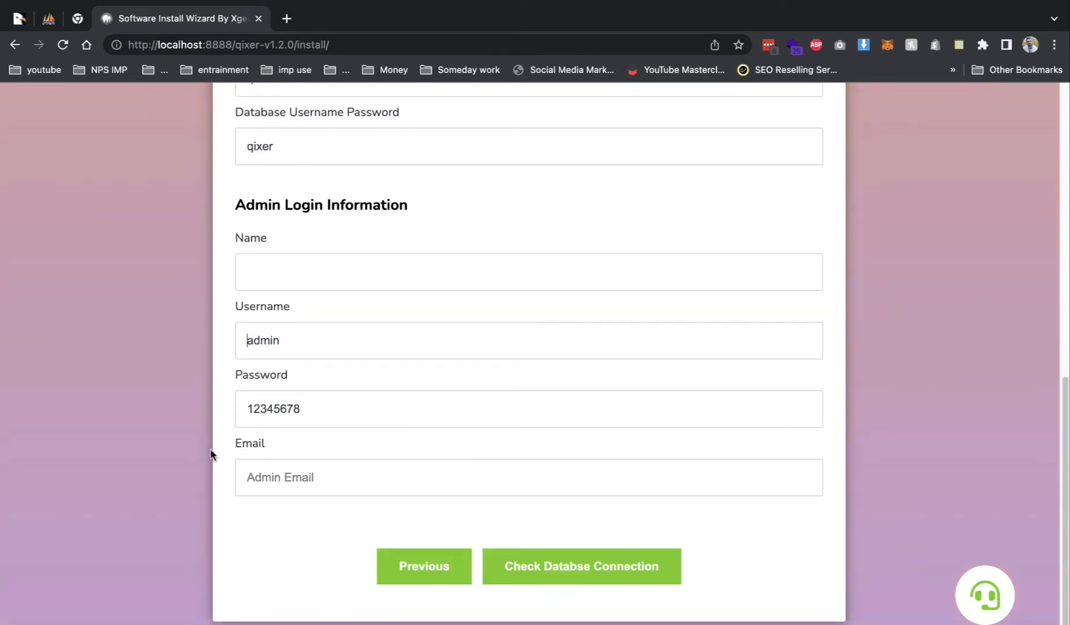
pyautogui.click(247, 469)
pyautogui.click(318, 320)
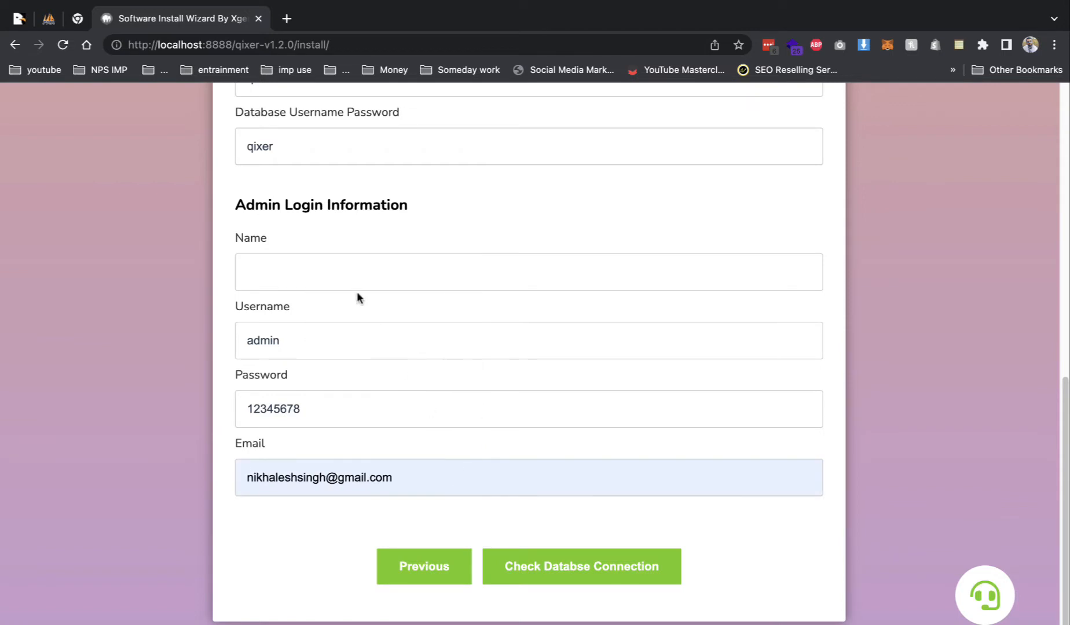
pyautogui.click(549, 565)
pyautogui.scroll(-3, 549, 565)
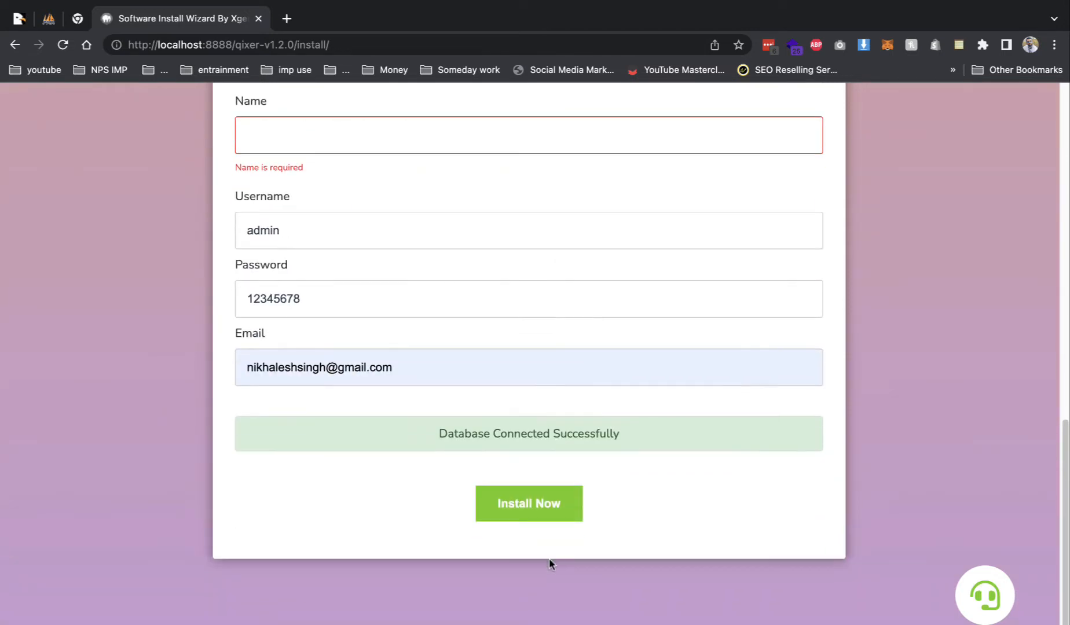
pyautogui.click(557, 526)
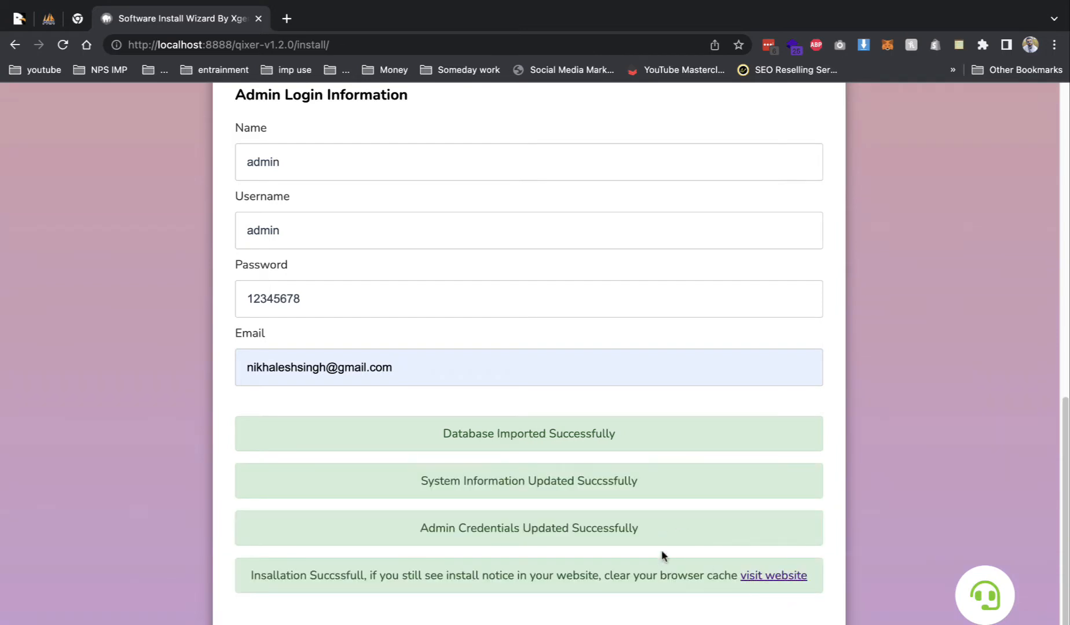
# - In Finder, open qixer-v1.2.0 in htdocs to delete its install folder, then return to the success page
pyautogui.press('super+Tab')
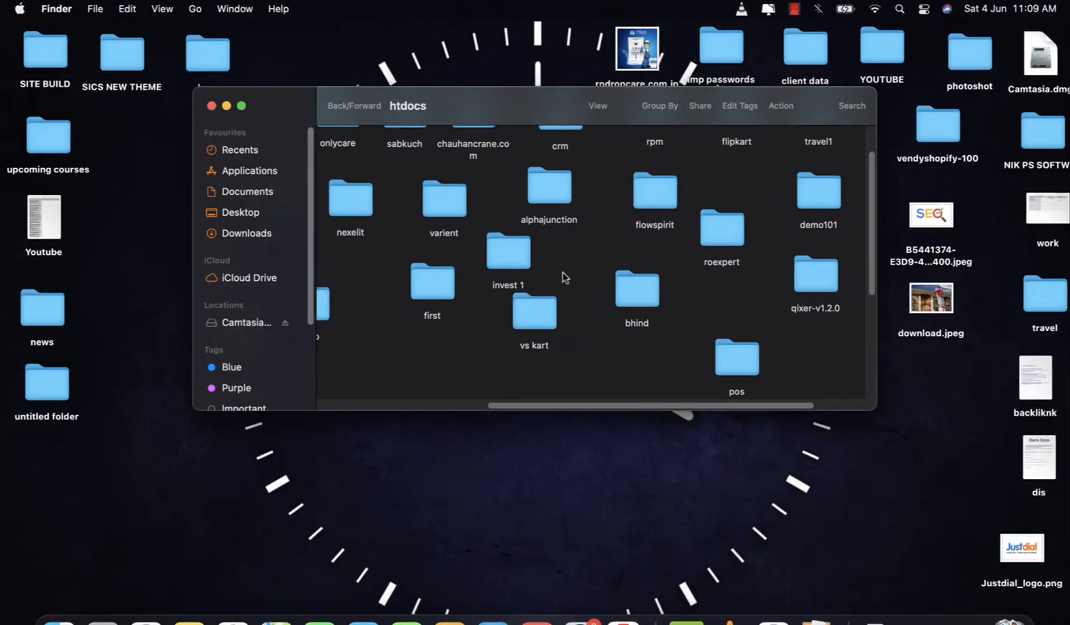
pyautogui.doubleClick(811, 263)
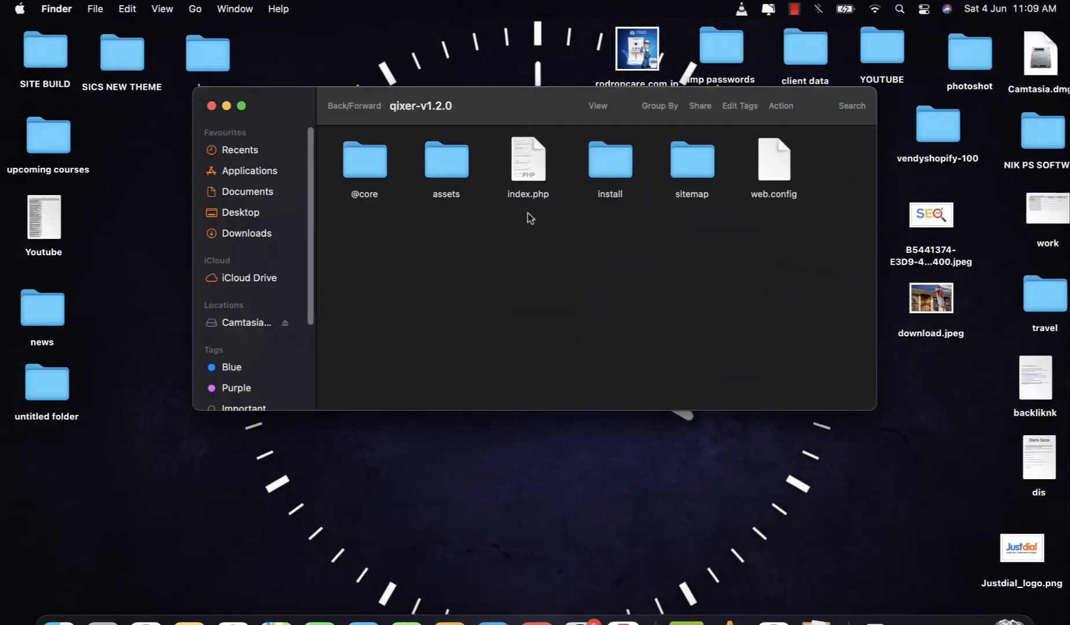
pyautogui.rightClick(596, 163)
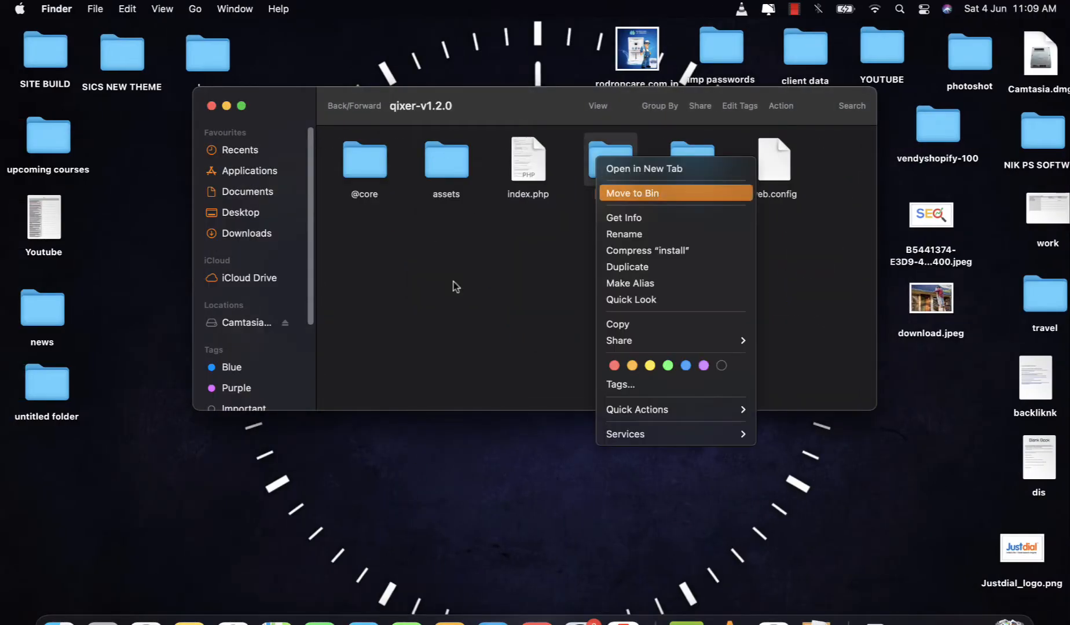
pyautogui.click(146, 621)
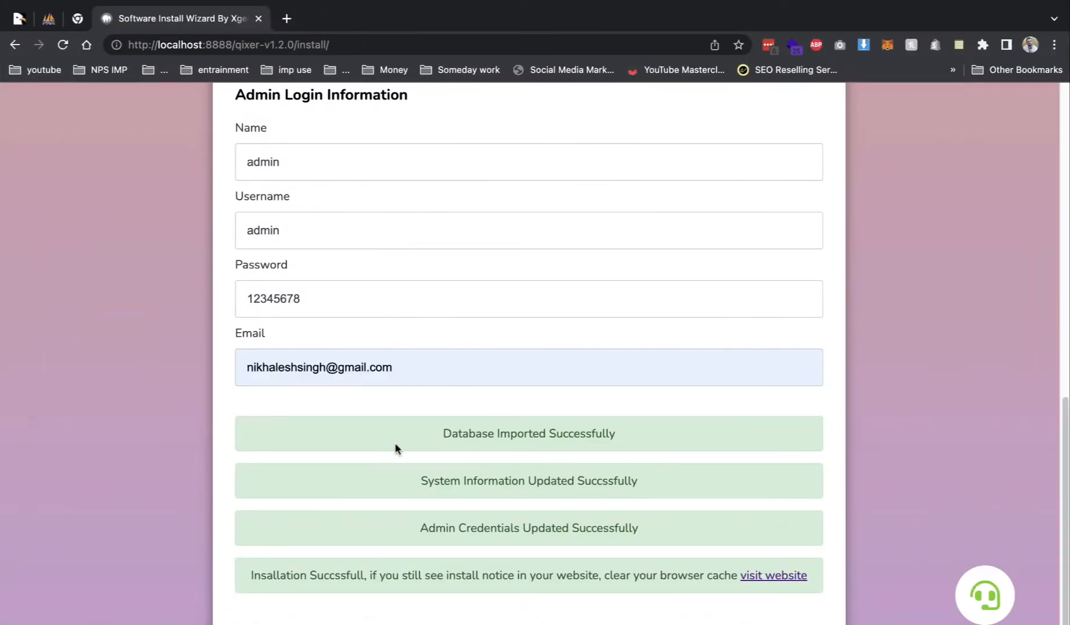
# - Visit the site at localhost:8888/qixer-v1.2.0, reload it, and scroll from hero to blog articles
pyautogui.click(762, 576)
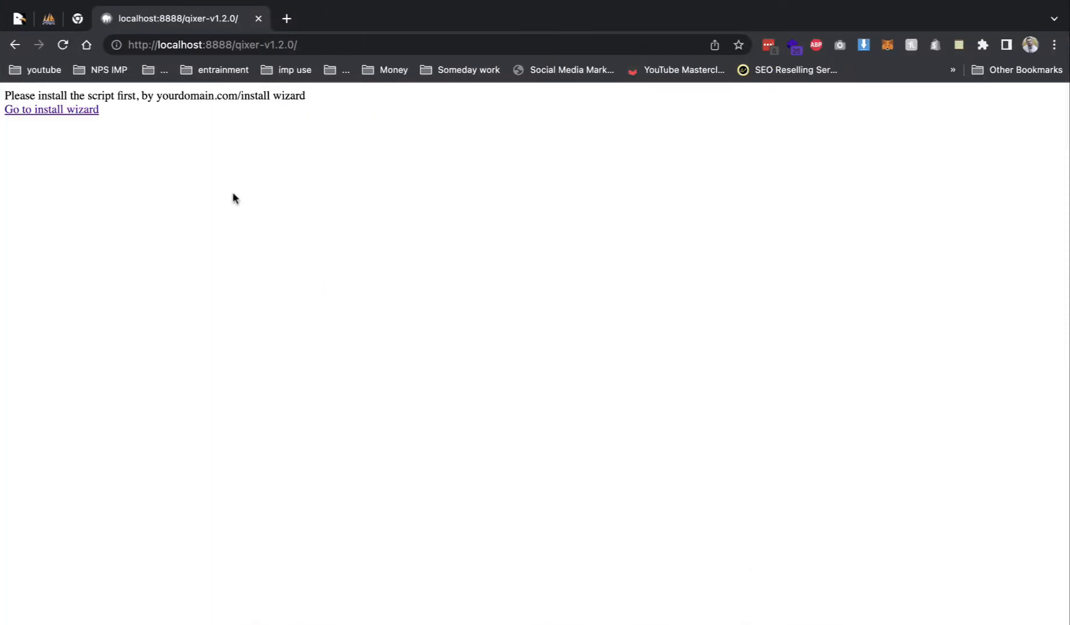
pyautogui.press('super+r')
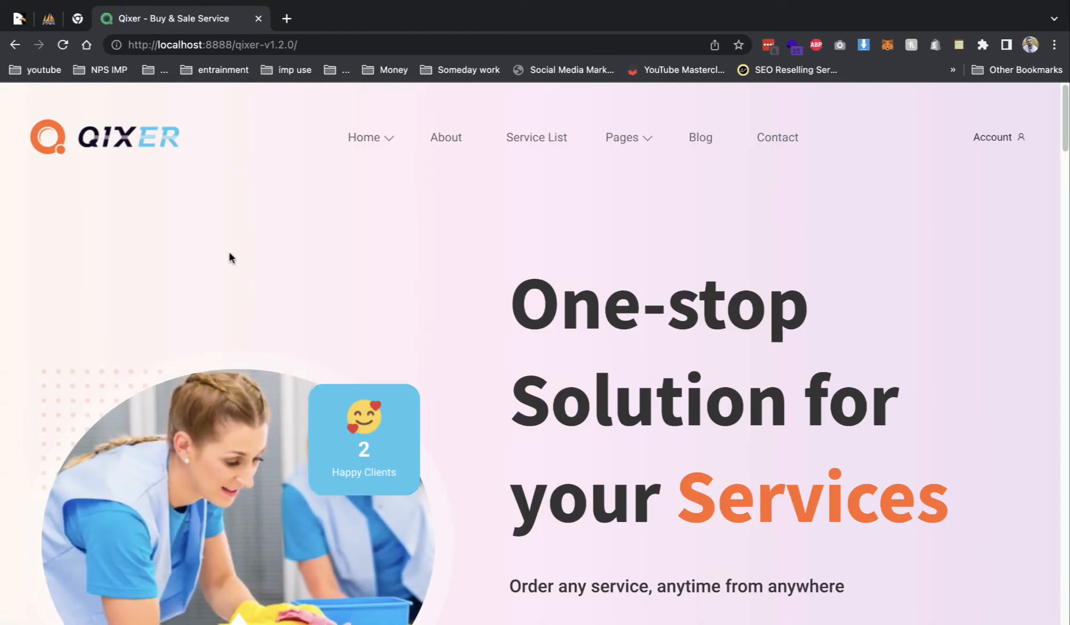
pyautogui.scroll(-20, 396, 307)
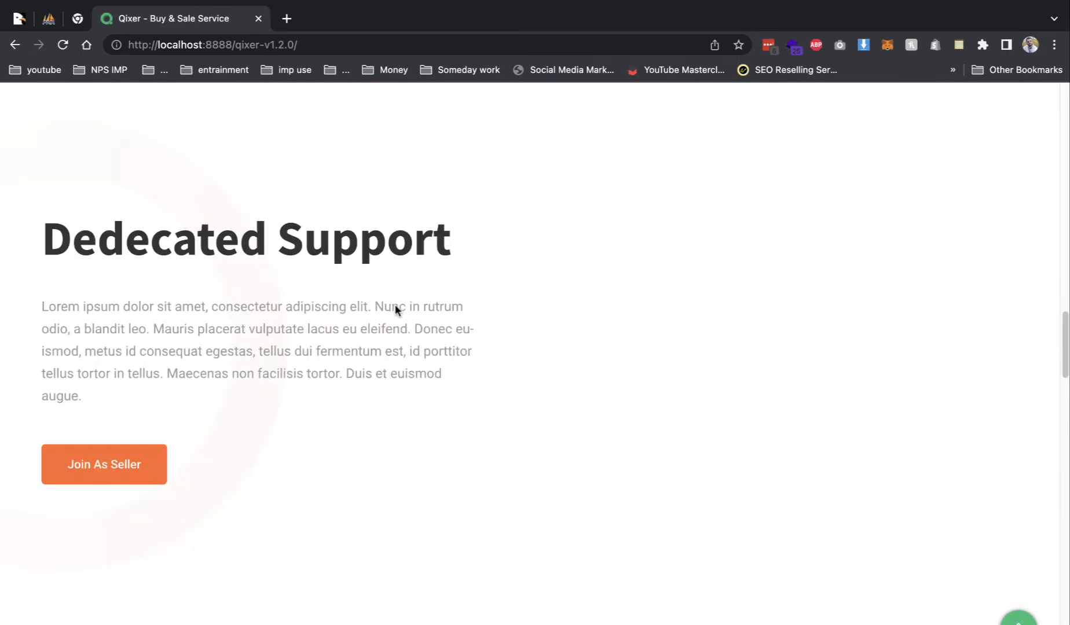
pyautogui.scroll(-20, 396, 308)
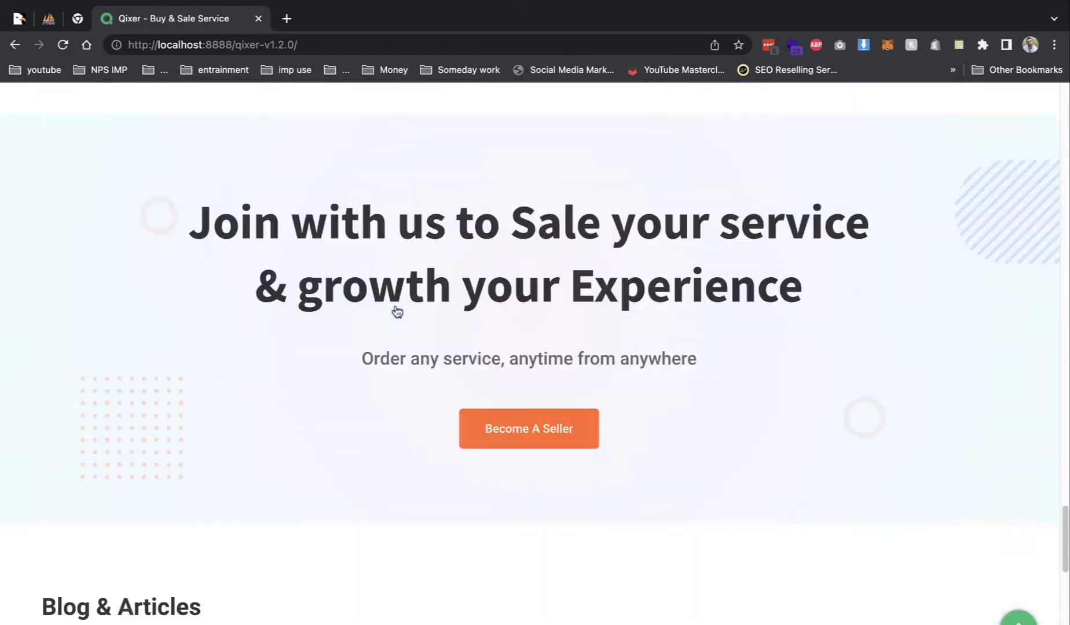
pyautogui.scroll(-2, 396, 311)
pyautogui.scroll(-8, 396, 311)
pyautogui.scroll(4, 396, 313)
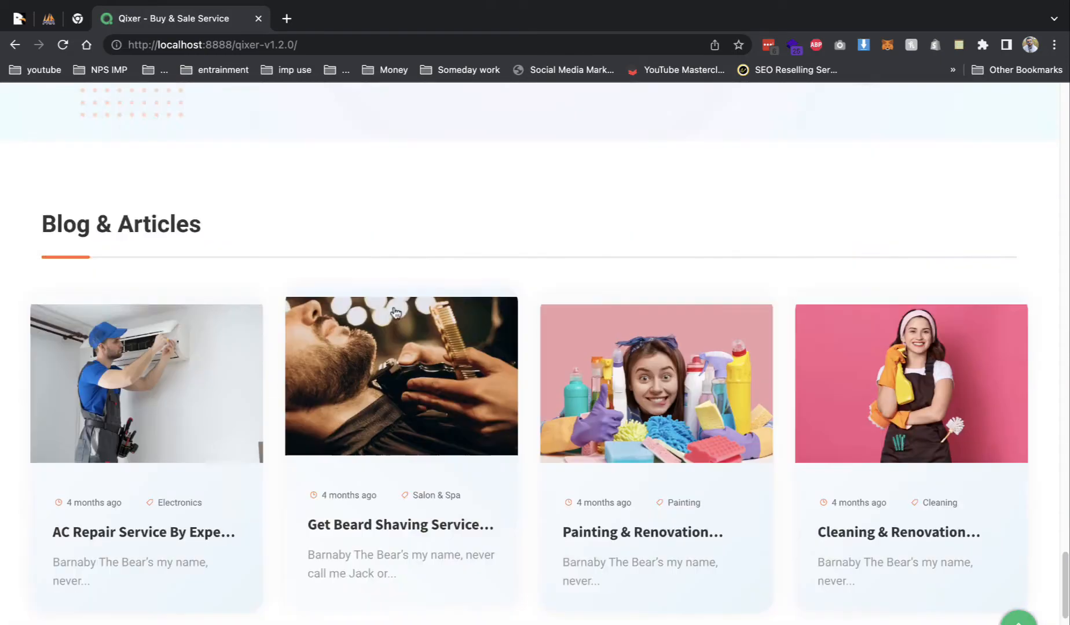
pyautogui.scroll(20, 396, 313)
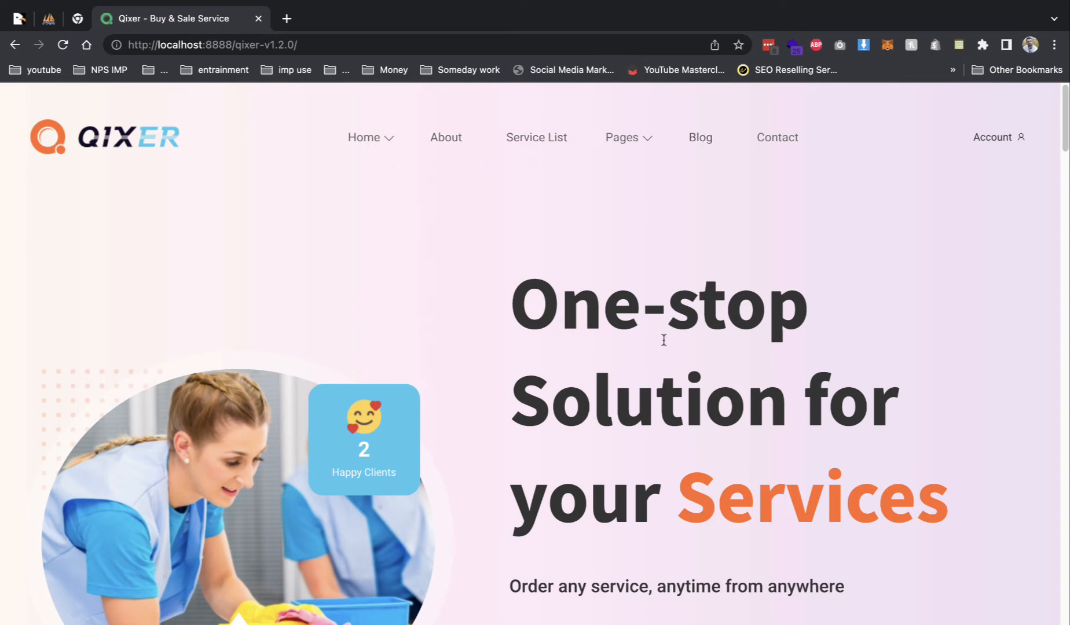
pyautogui.scroll(-12, 618, 478)
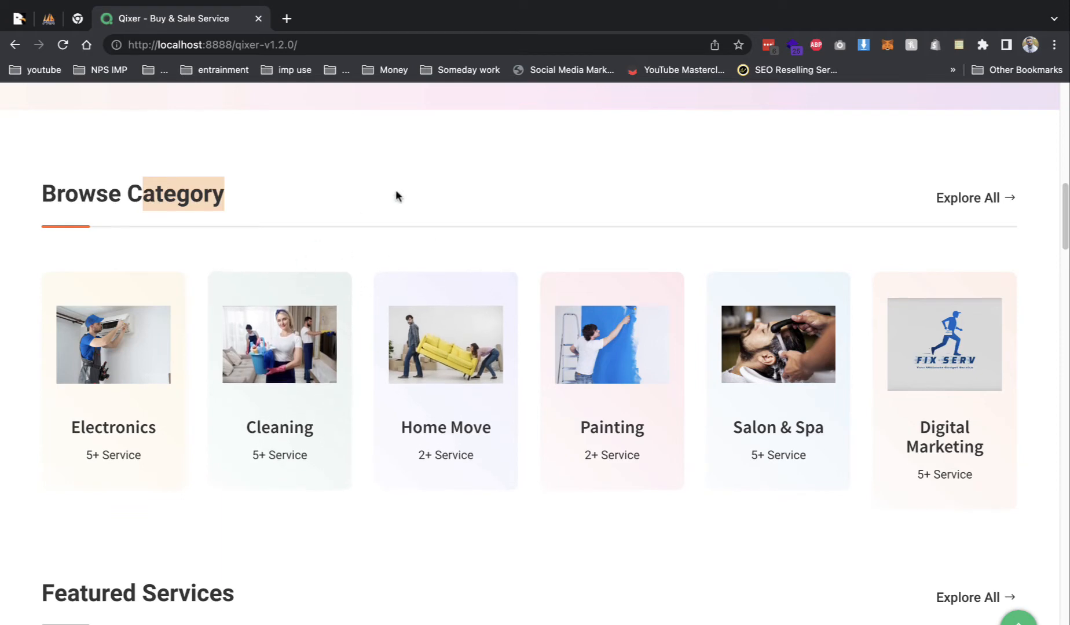
# - Navigate to the site's /login/admin page from the address bar suggestions
pyautogui.click(445, 43)
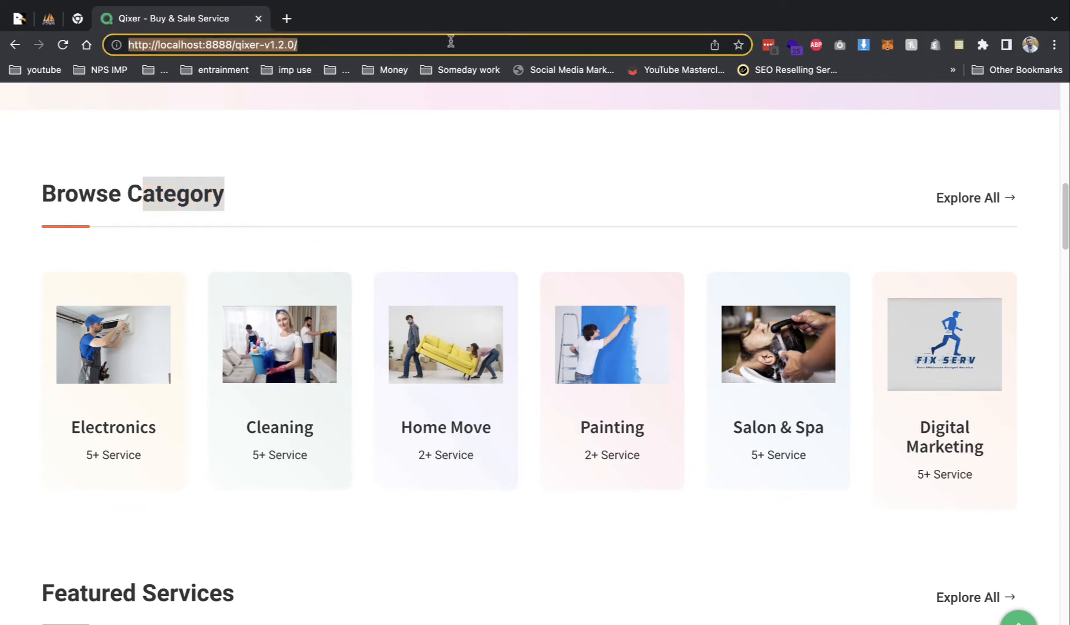
pyautogui.click(446, 43)
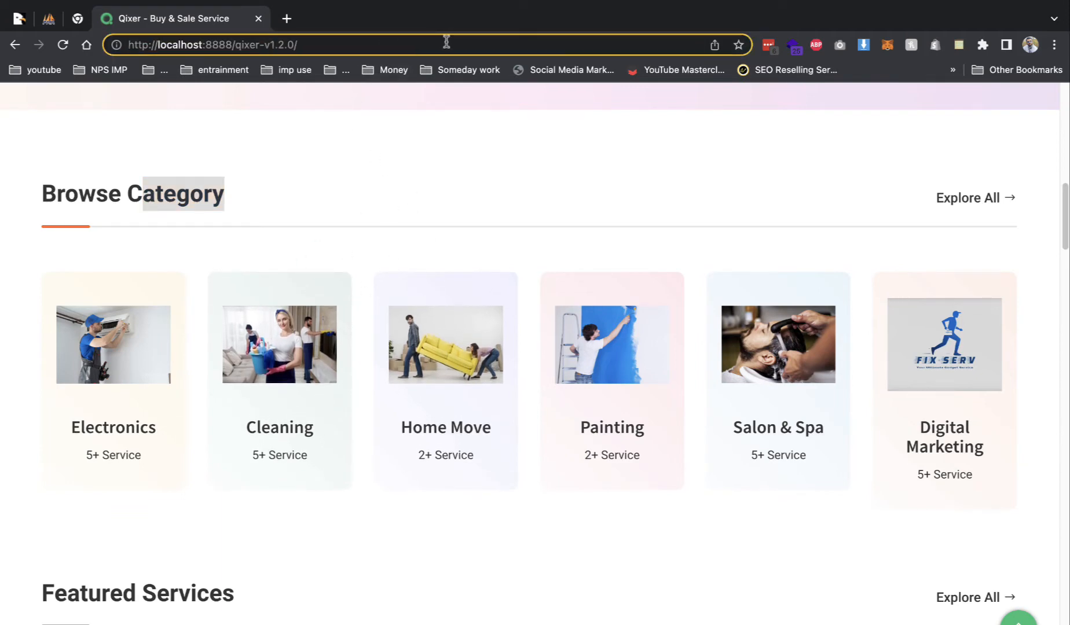
pyautogui.write('l')
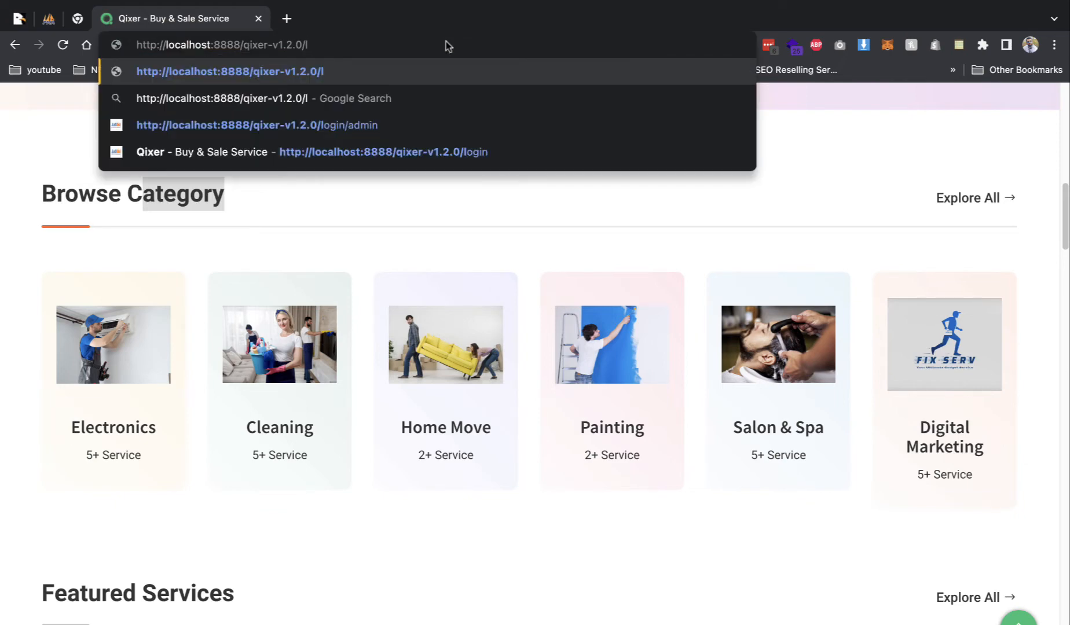
pyautogui.press('Down')
pyautogui.press('Down')
pyautogui.press('Return')
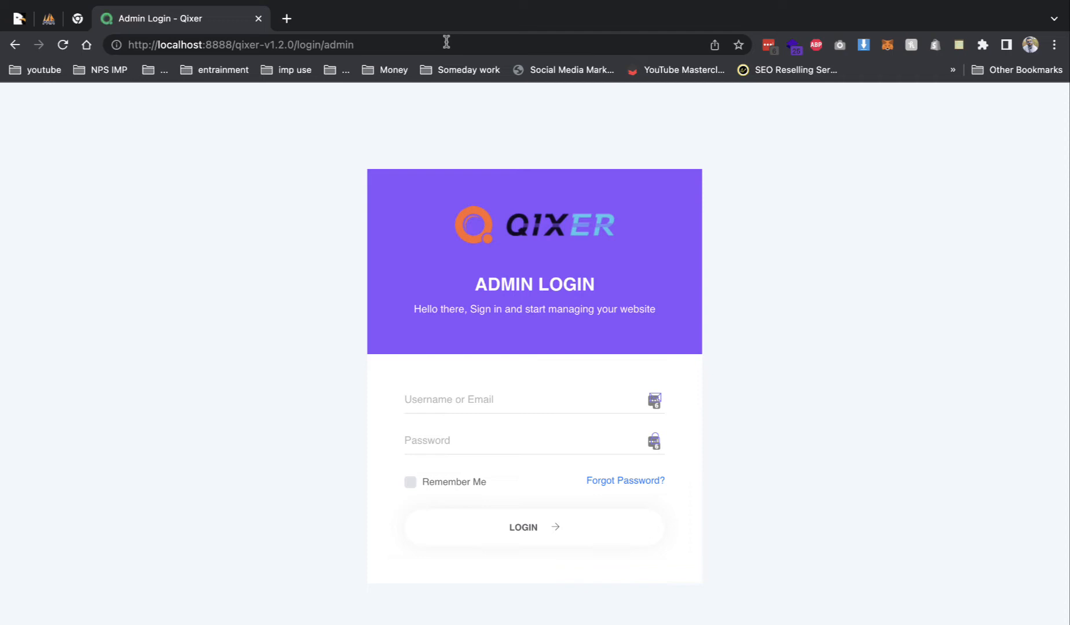
# - Log in with the admin username and its password
pyautogui.click(451, 398)
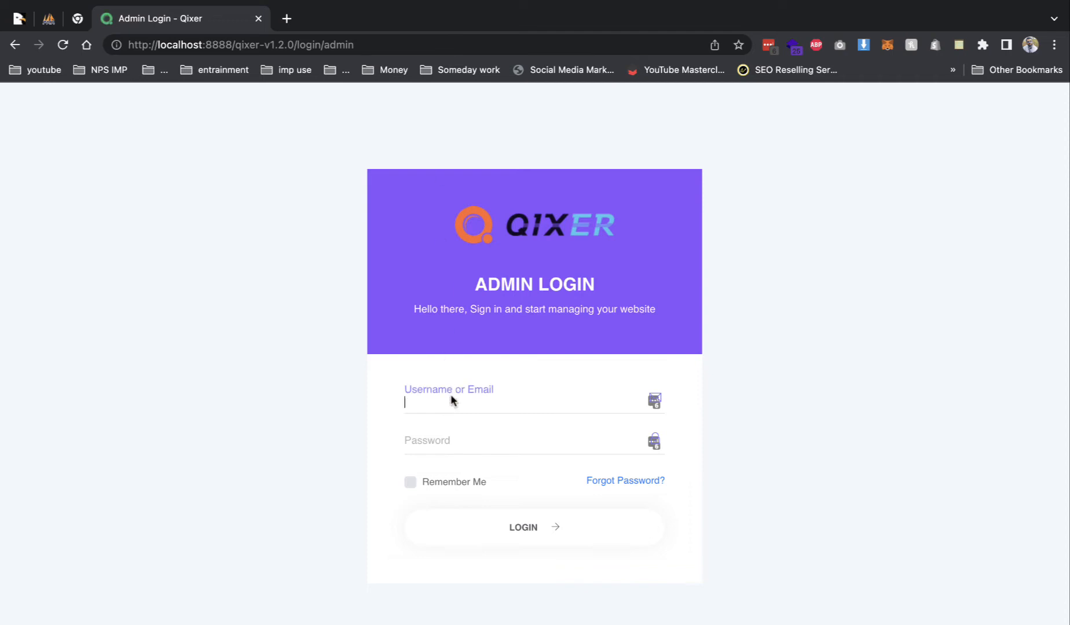
pyautogui.write('admin')
pyautogui.click(440, 443)
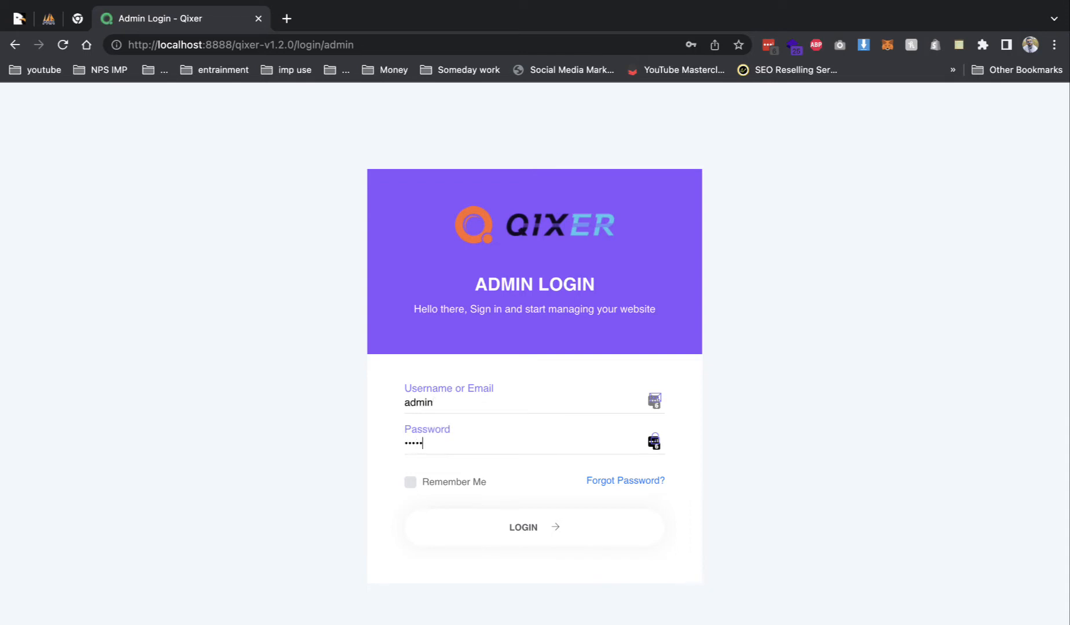
pyautogui.write('12345678')
pyautogui.press('Return')
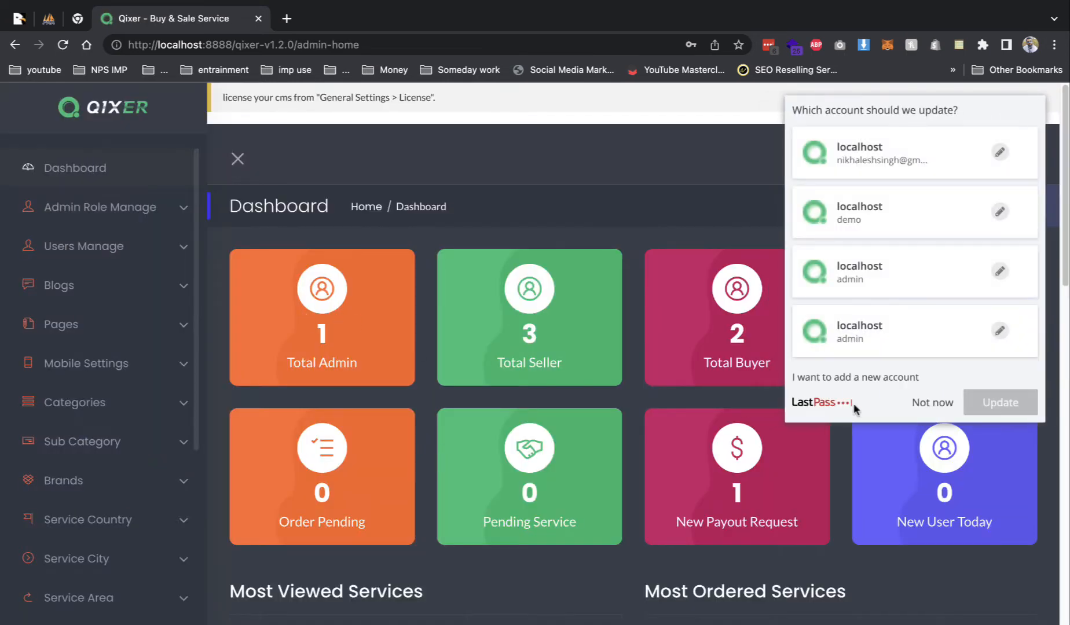
# - Dismiss the LastPass prompt, open View Site in a new tab and view the Home Move service
pyautogui.click(919, 403)
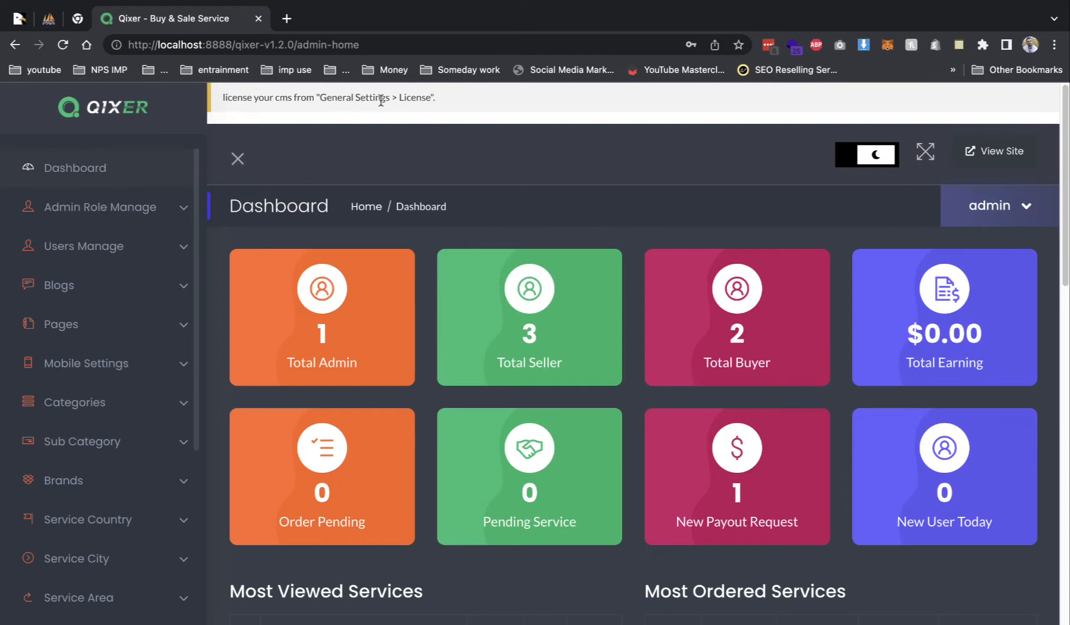
pyautogui.scroll(-5, 145, 342)
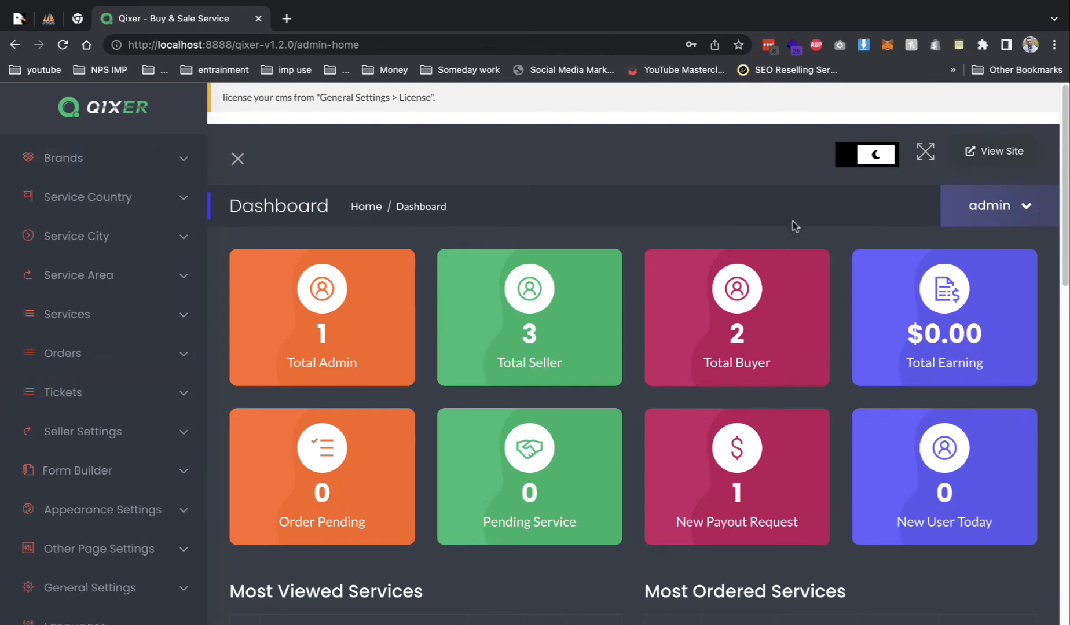
pyautogui.rightClick(971, 152)
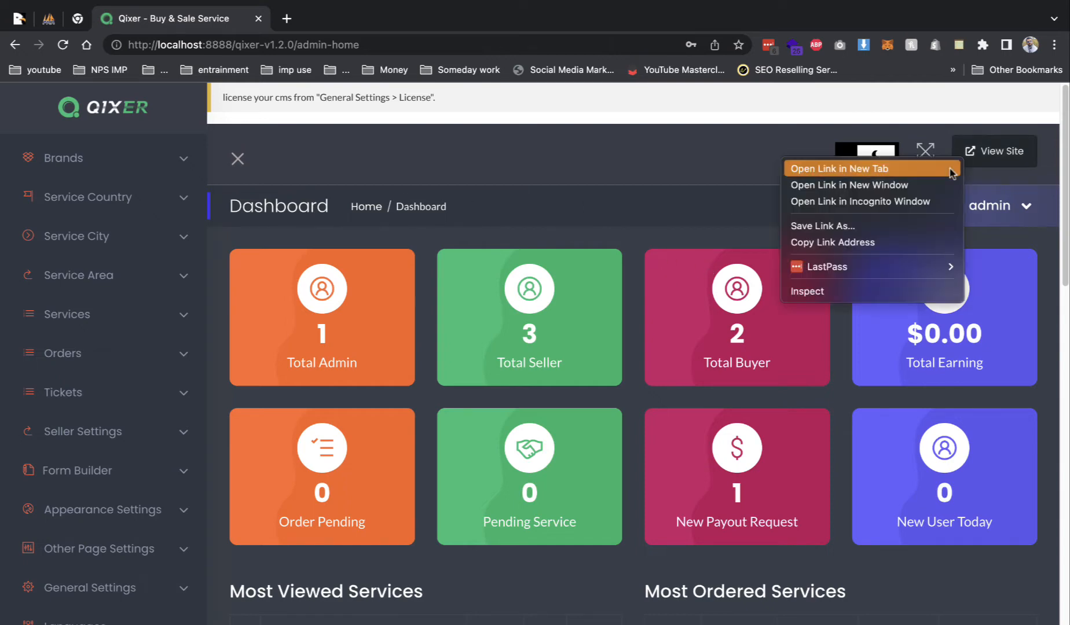
pyautogui.click(927, 168)
pyautogui.click(330, 23)
pyautogui.scroll(-15, 430, 332)
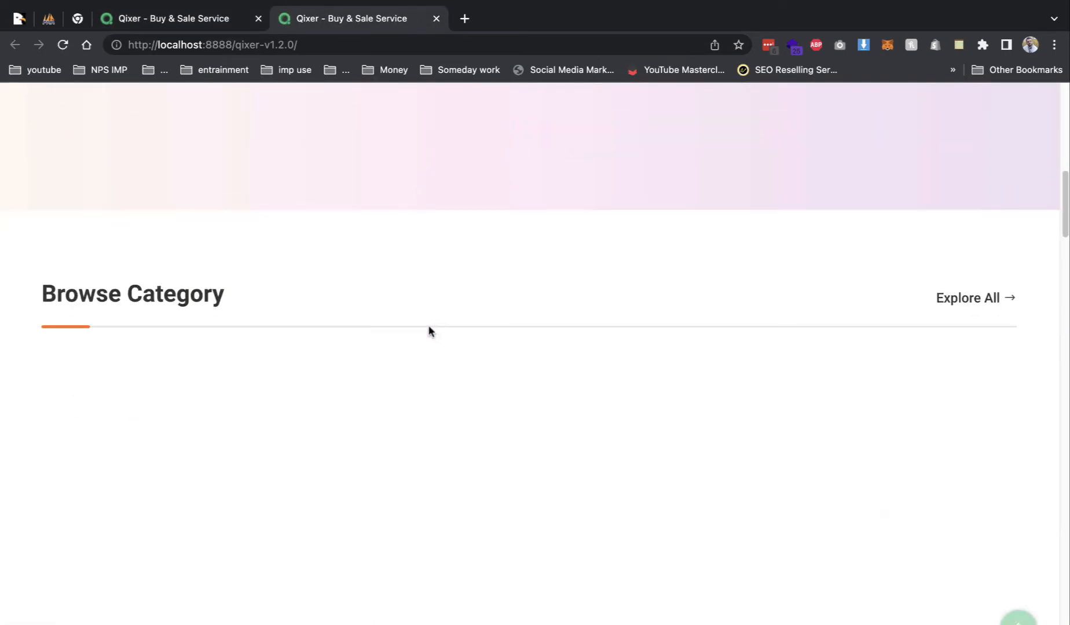
pyautogui.scroll(-2, 323, 307)
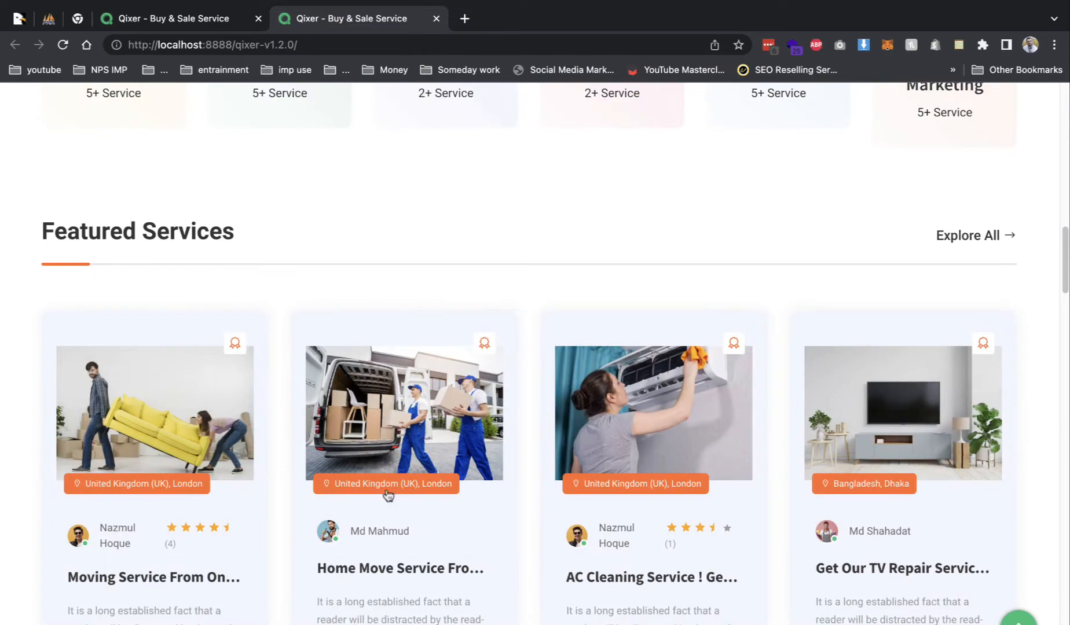
pyautogui.click(400, 401)
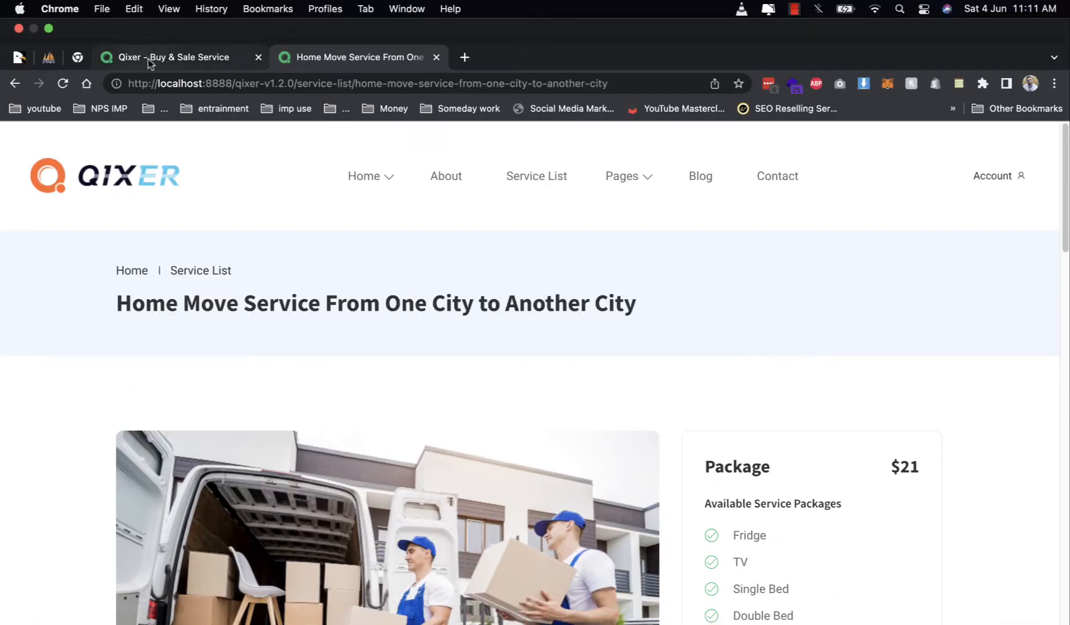
# - Return to the admin dashboard tab and open the admin's Edit Profile page
pyautogui.click(132, 18)
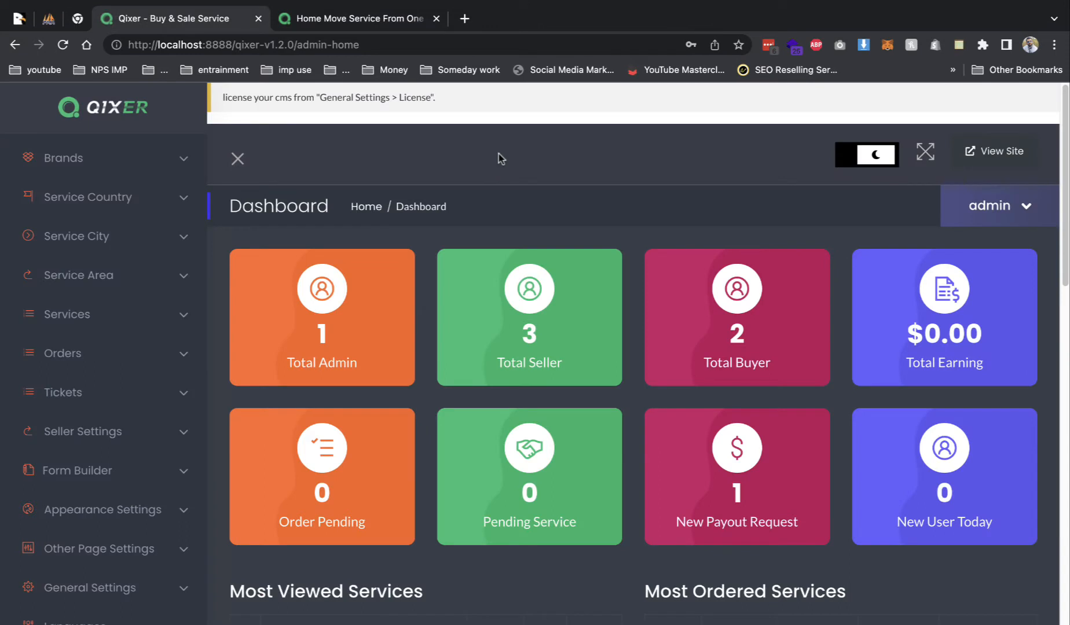
pyautogui.scroll(-1, 498, 154)
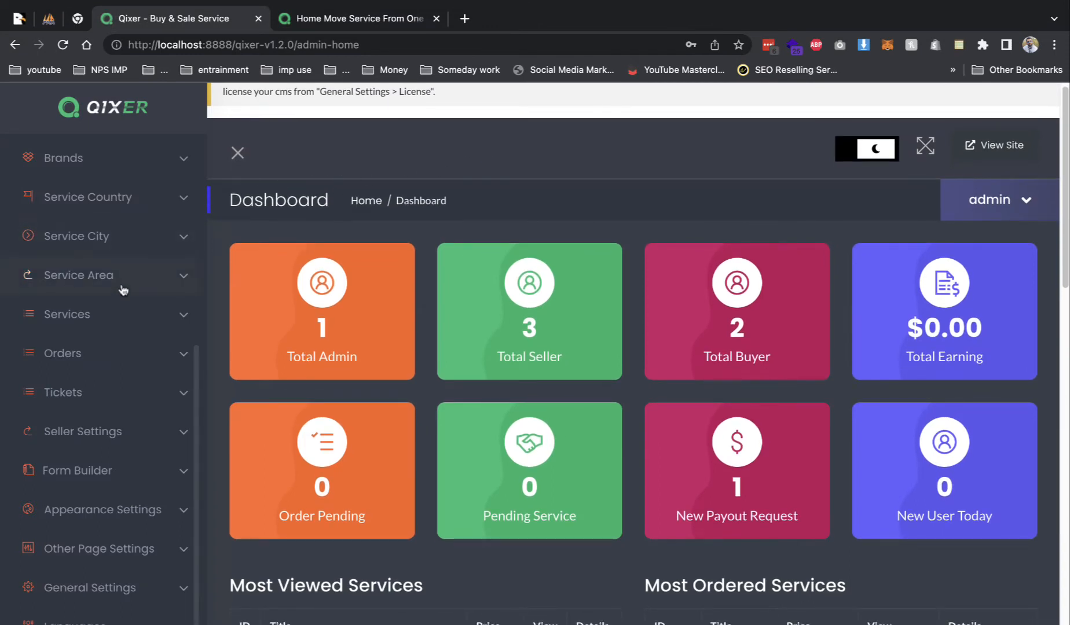
pyautogui.click(1020, 213)
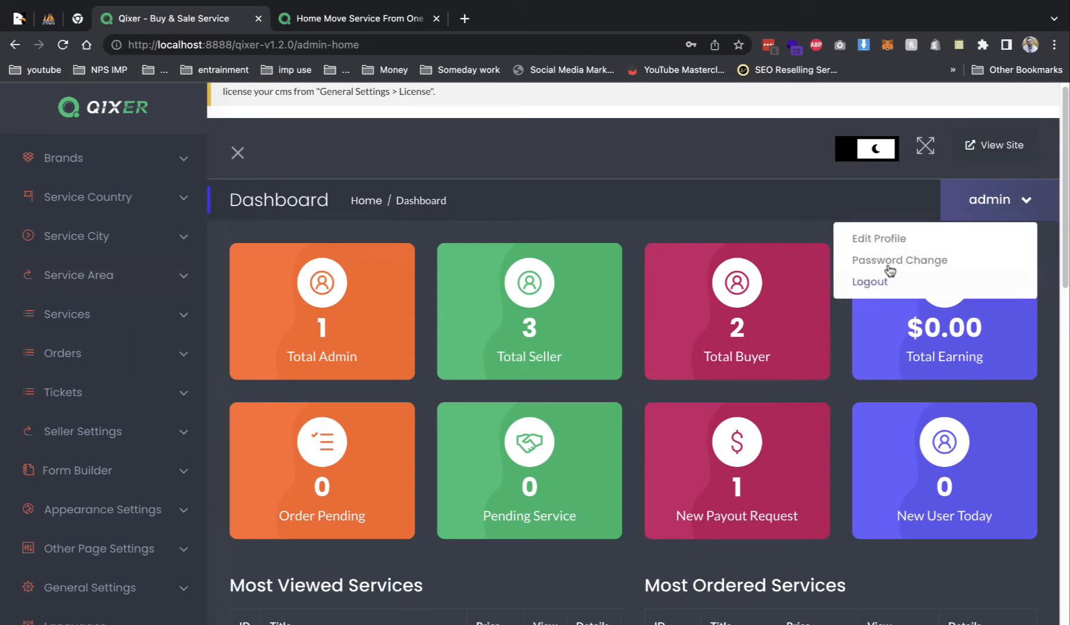
pyautogui.click(886, 244)
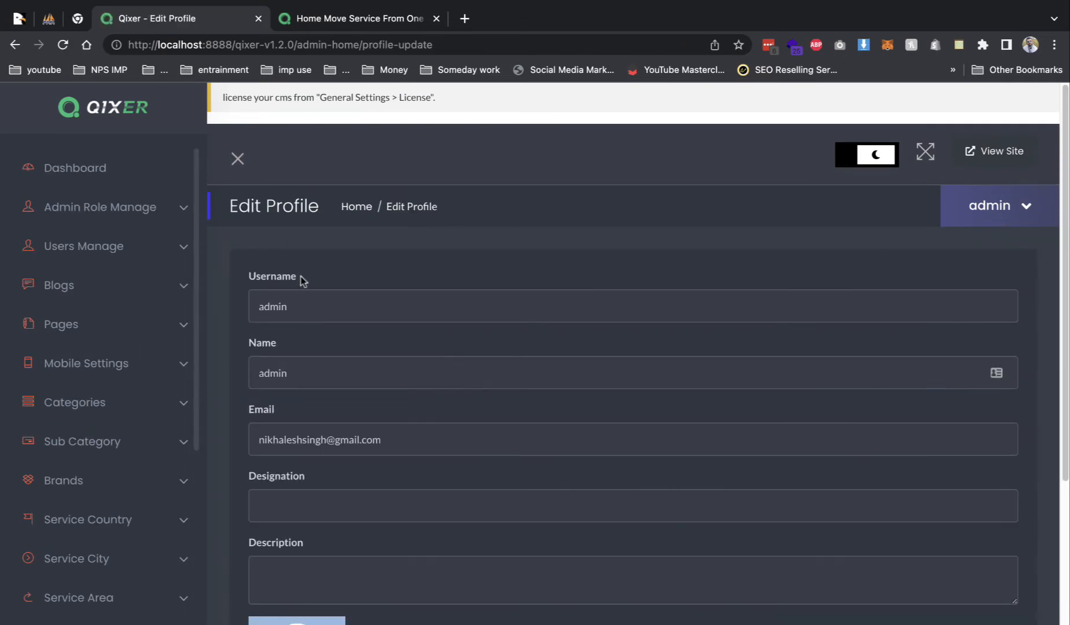
# - Expand General Settings in the admin sidebar to list Reading, Navbar Global Variant, Payment Gateway and Site Identity
pyautogui.scroll(-5, 309, 466)
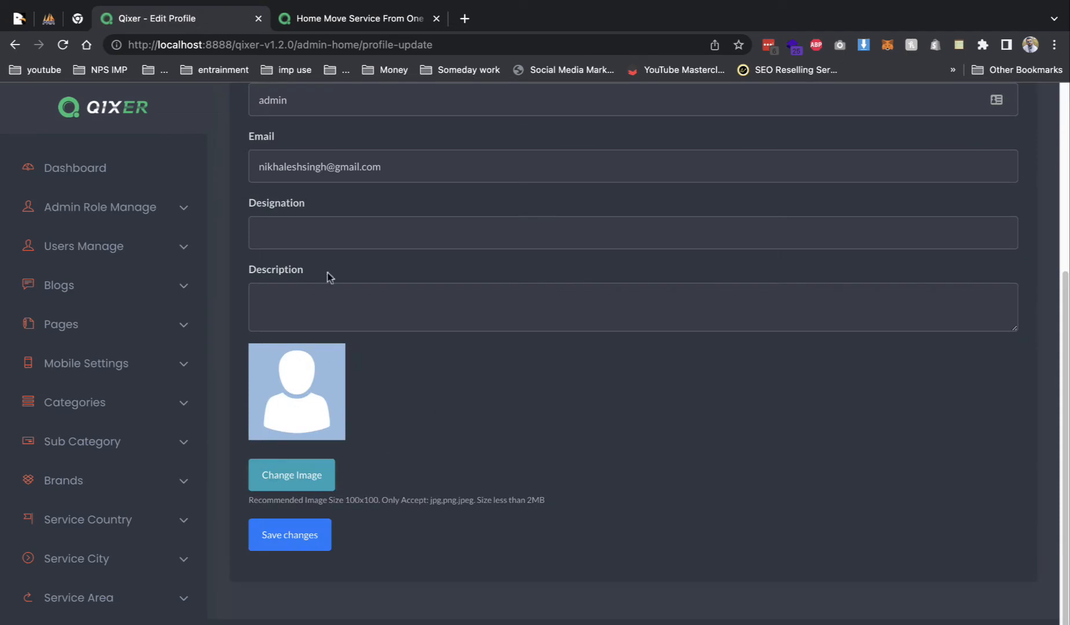
pyautogui.scroll(5, 328, 308)
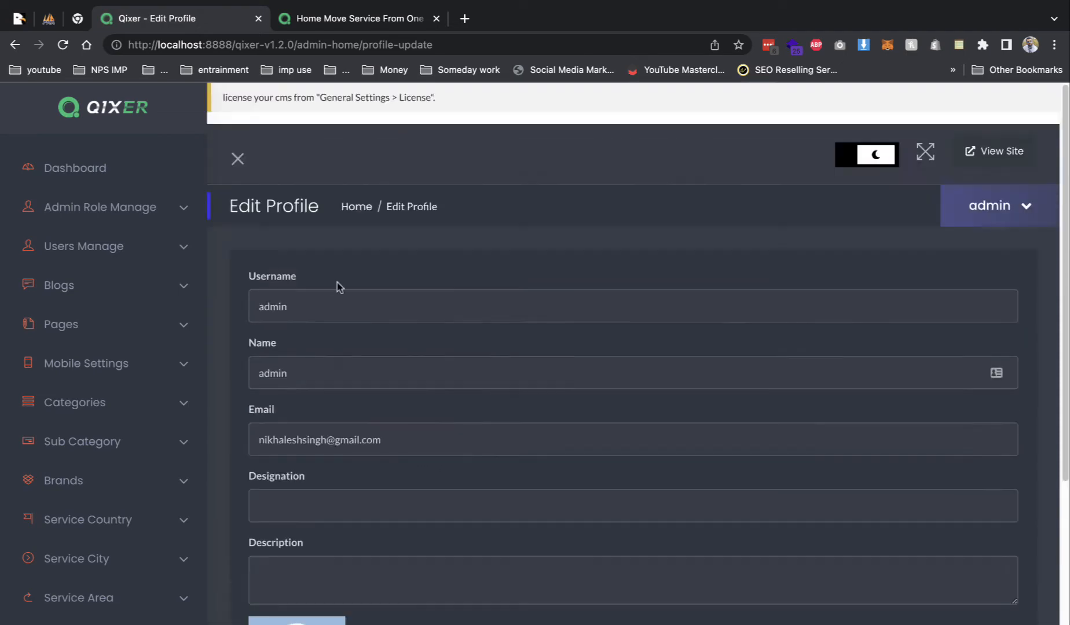
pyautogui.click(243, 168)
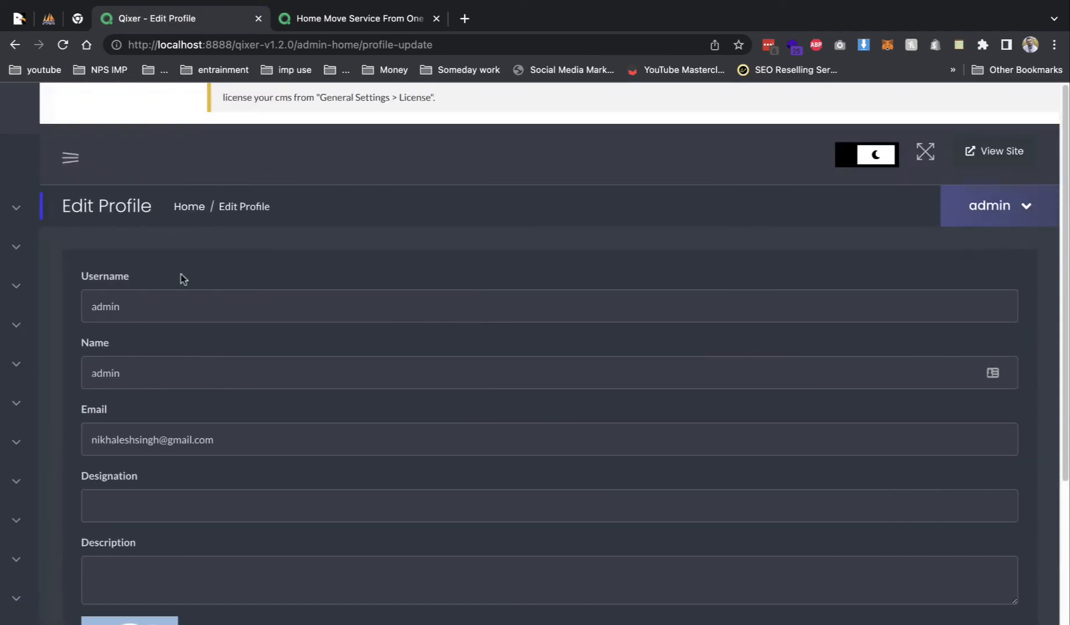
pyautogui.click(32, 162)
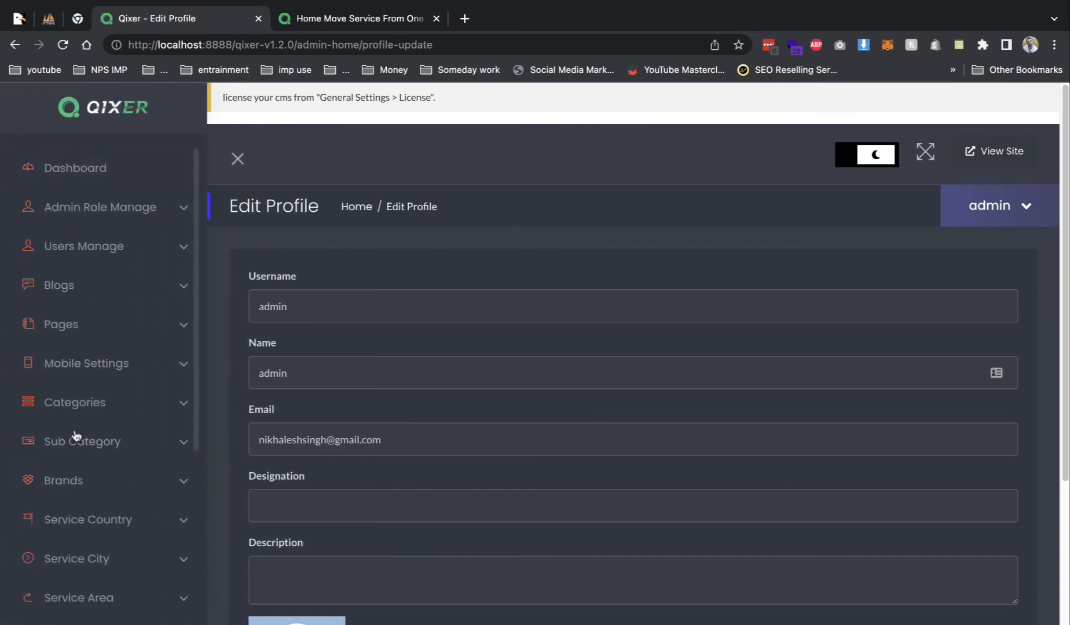
pyautogui.scroll(-5, 139, 374)
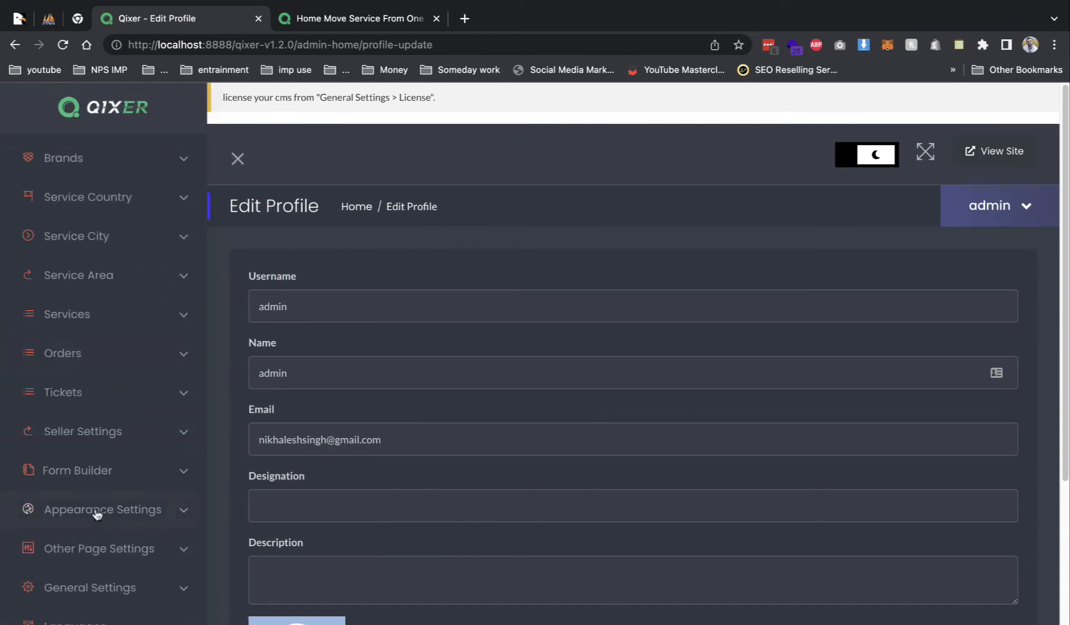
pyautogui.click(122, 585)
# - Apply the dark navbar global variant and check it on the reloaded live site
pyautogui.scroll(-10, 118, 579)
pyautogui.scroll(7, 100, 353)
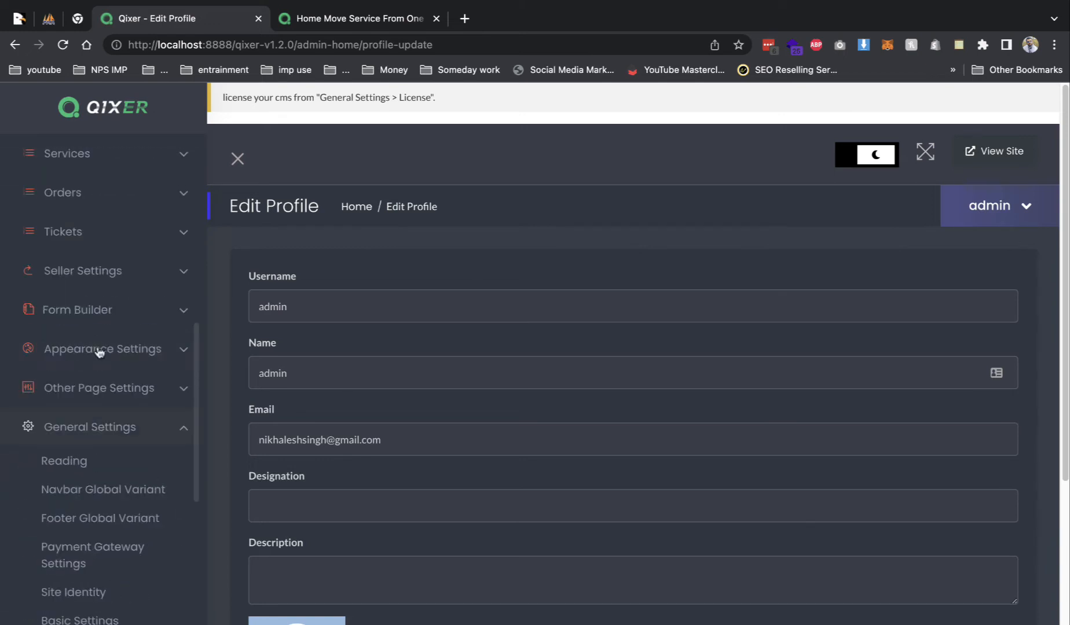
pyautogui.click(100, 502)
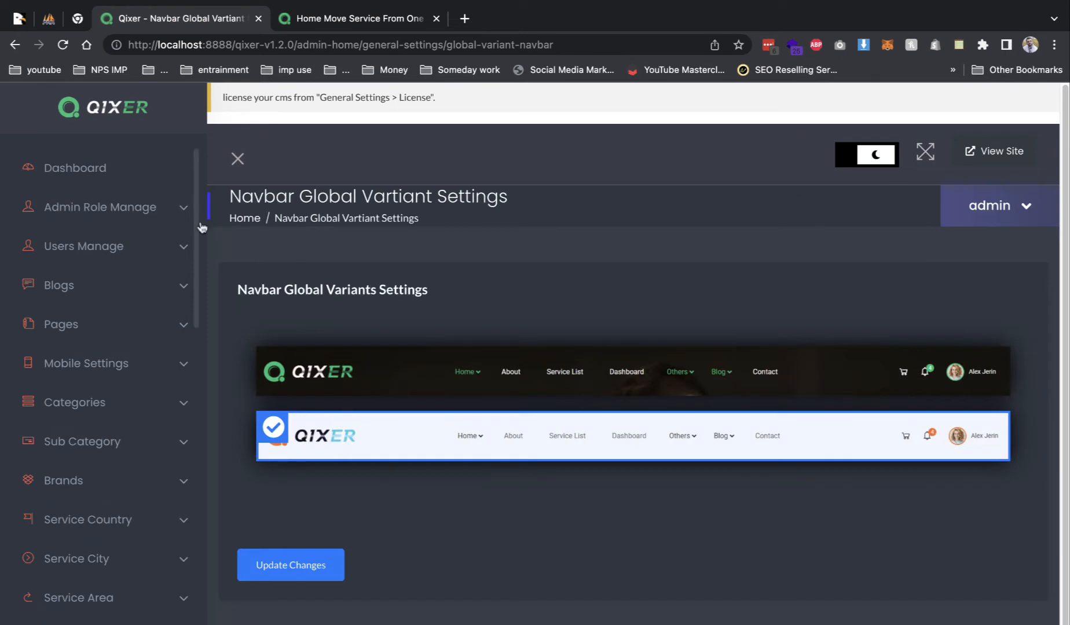
pyautogui.click(345, 20)
pyautogui.click(191, 22)
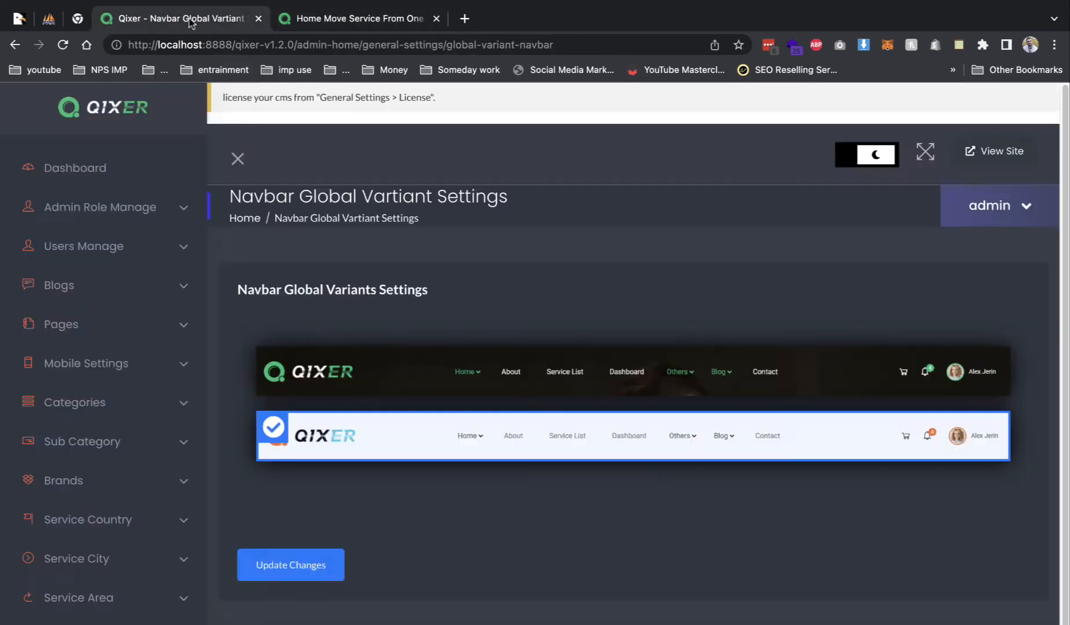
pyautogui.click(346, 382)
pyautogui.click(294, 570)
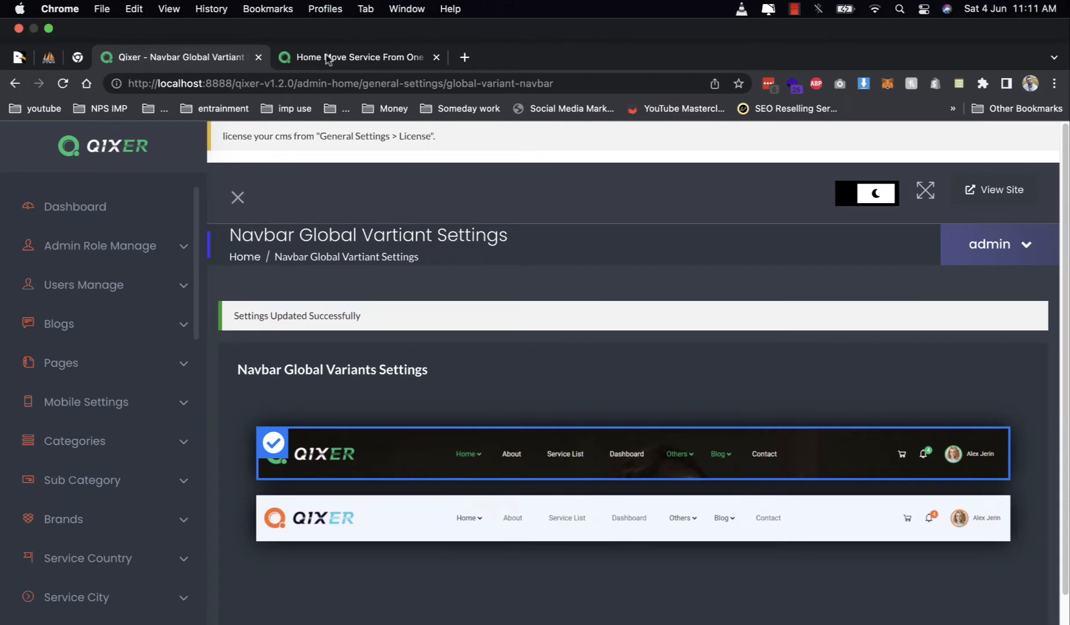
pyautogui.click(339, 18)
pyautogui.press('super+r')
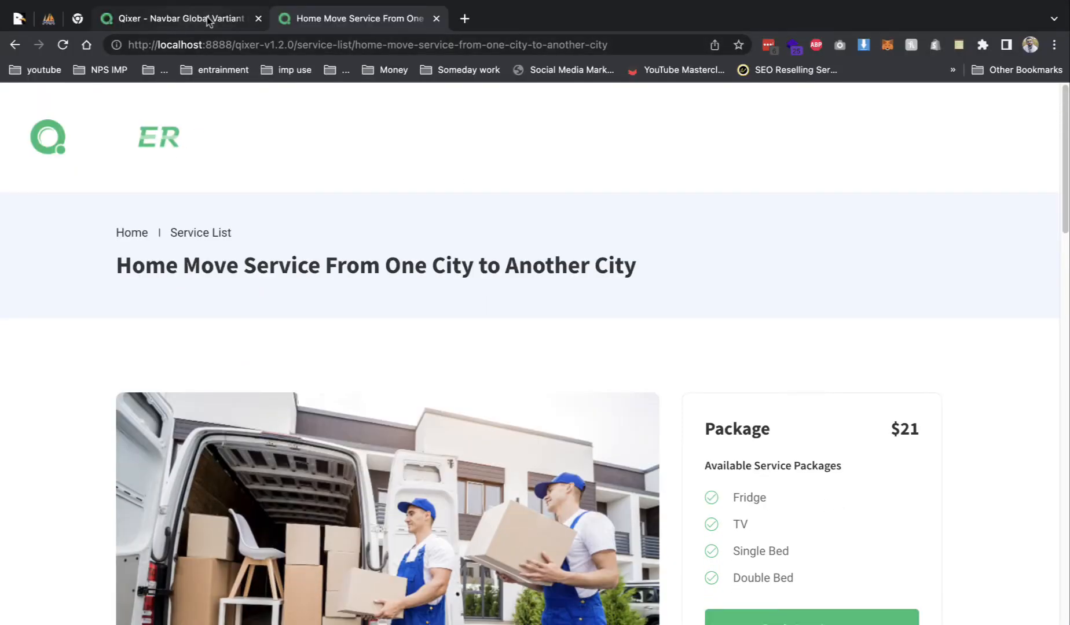
# - Switch the navbar global variant back to white and save it
pyautogui.click(199, 52)
pyautogui.click(334, 466)
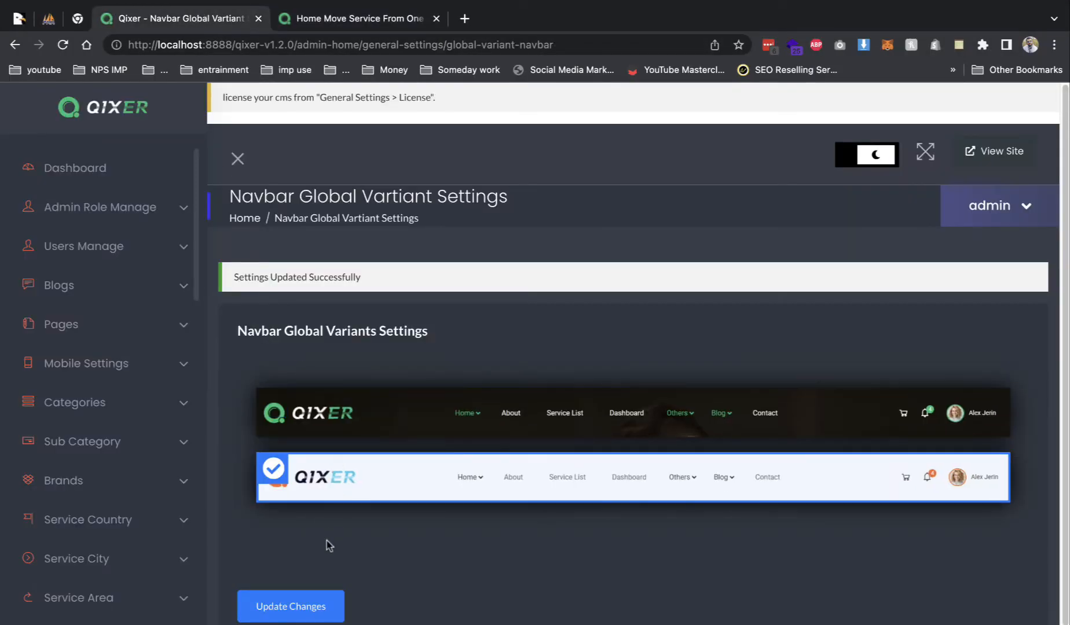
pyautogui.click(315, 605)
pyautogui.scroll(-10, 166, 365)
pyautogui.scroll(7, 166, 366)
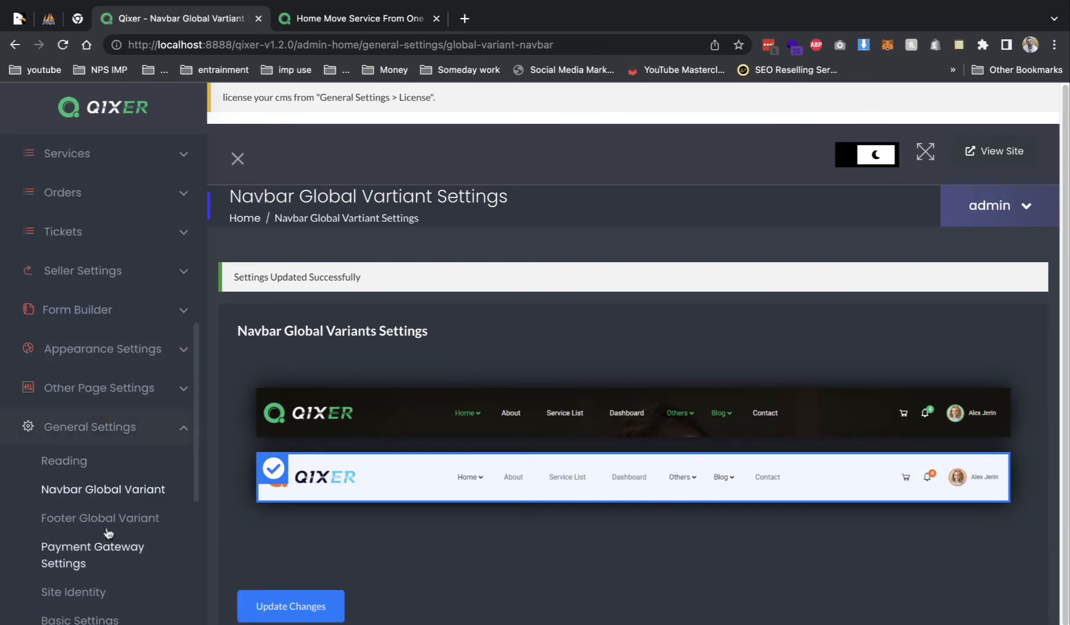
pyautogui.click(104, 549)
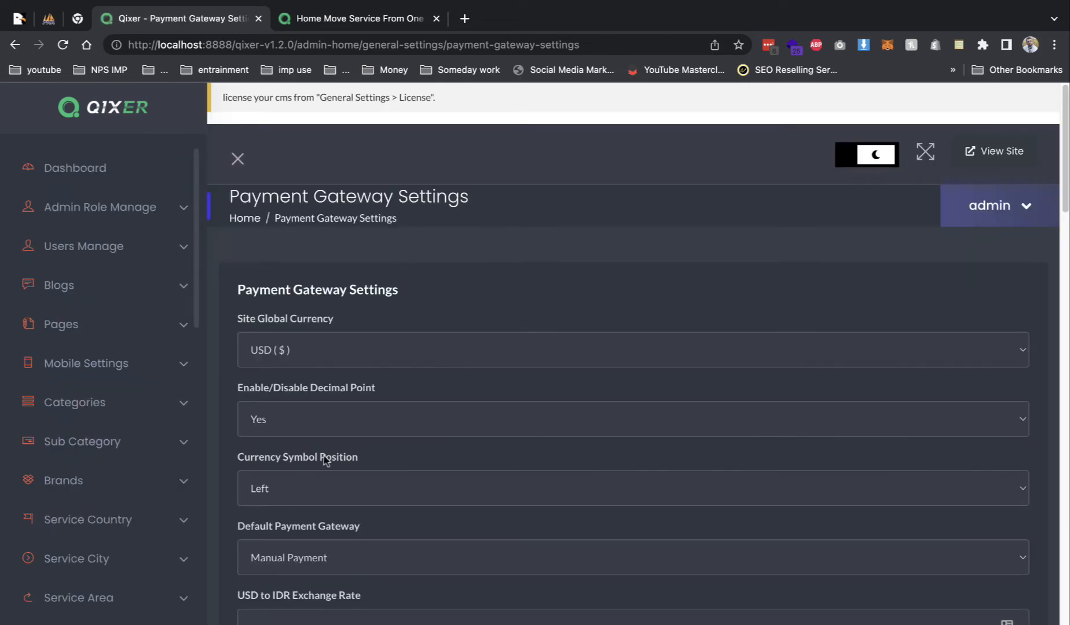
# - Choose INR (₹) as the site global currency, look over Razorpay, and save the gateway settings
pyautogui.click(312, 371)
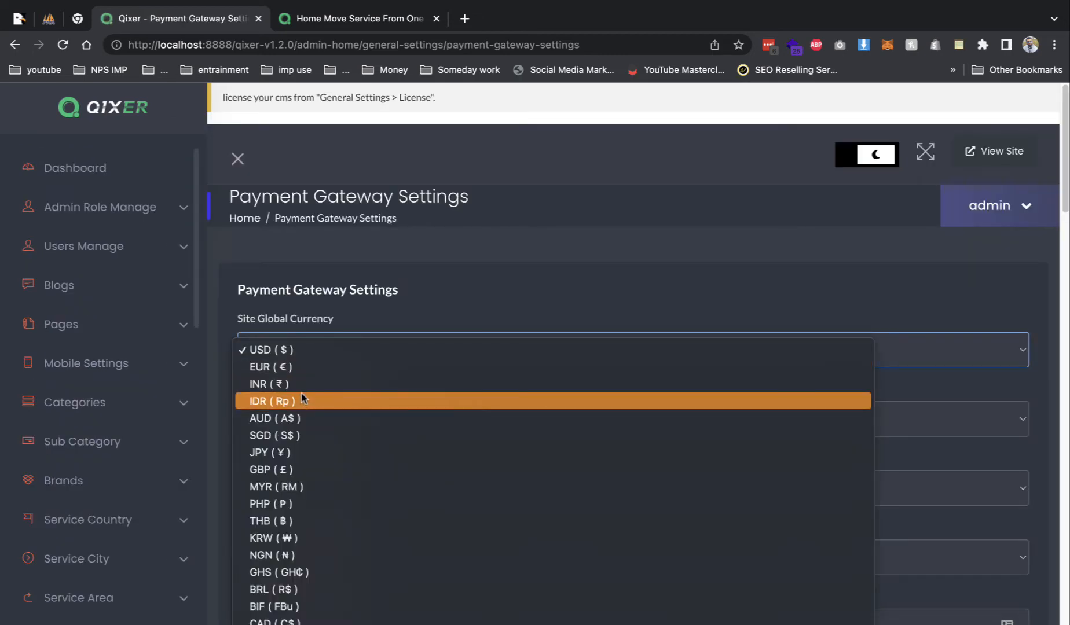
pyautogui.click(303, 385)
pyautogui.scroll(-20, 745, 348)
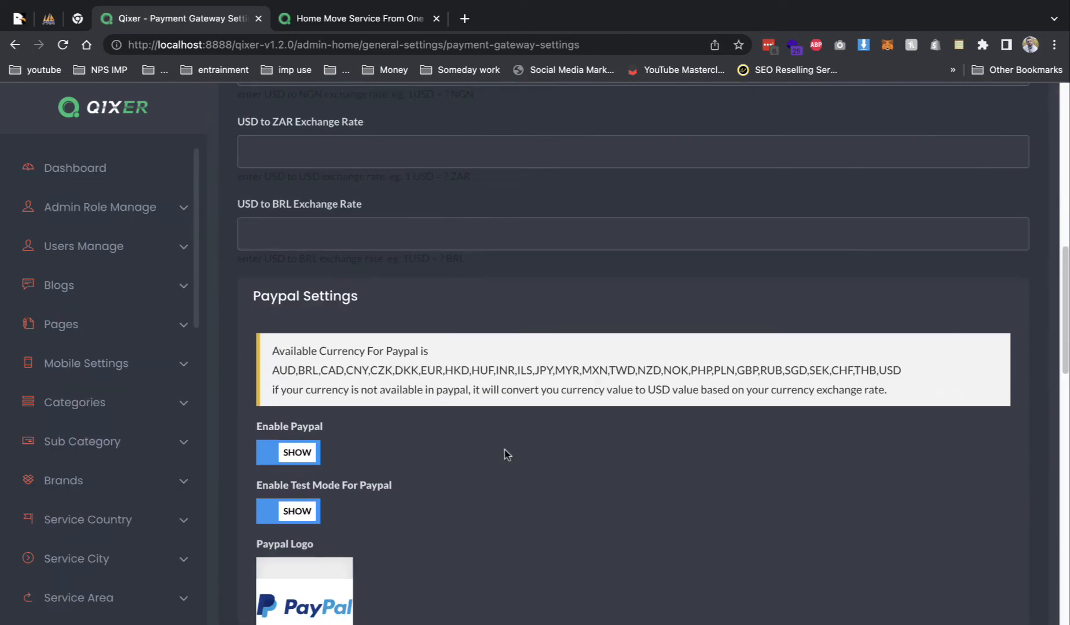
pyautogui.scroll(-2, 422, 353)
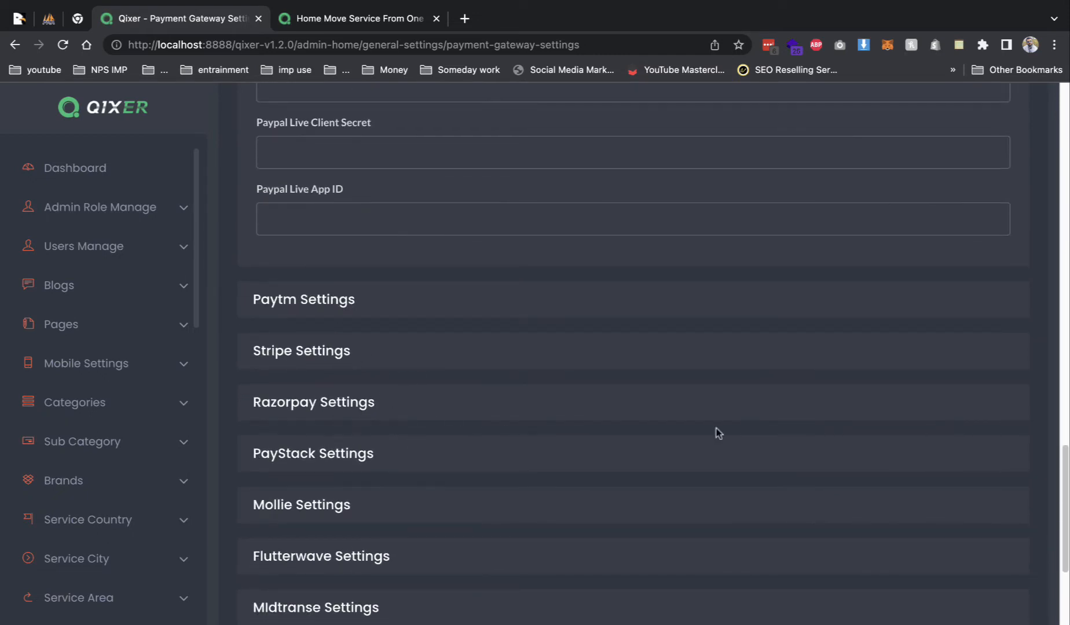
pyautogui.scroll(-2, 672, 422)
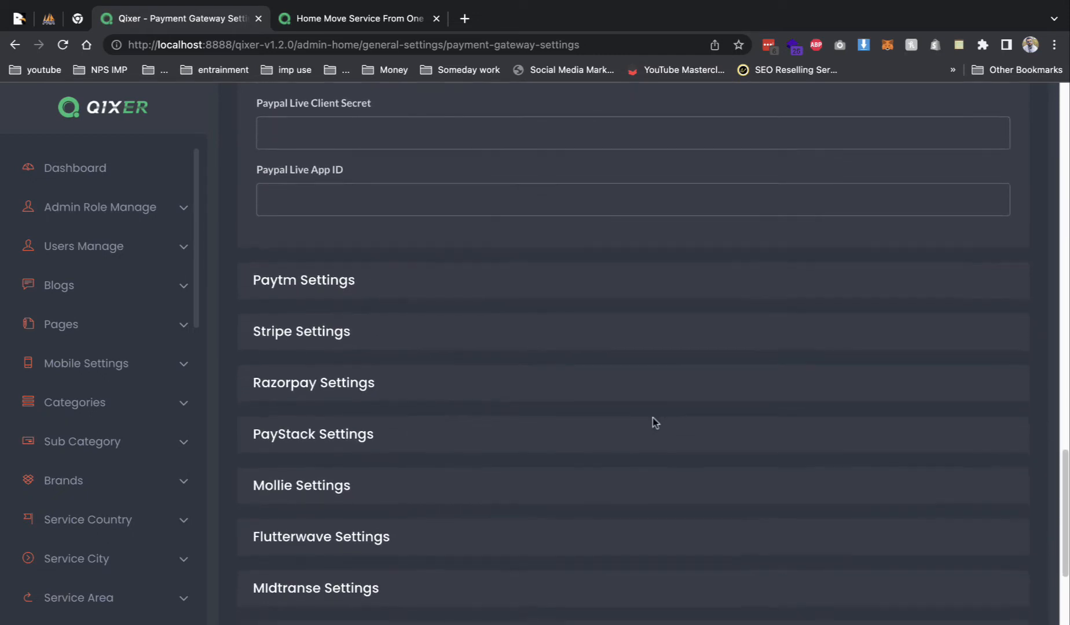
pyautogui.click(386, 360)
pyautogui.scroll(-6, 359, 341)
pyautogui.scroll(4, 336, 328)
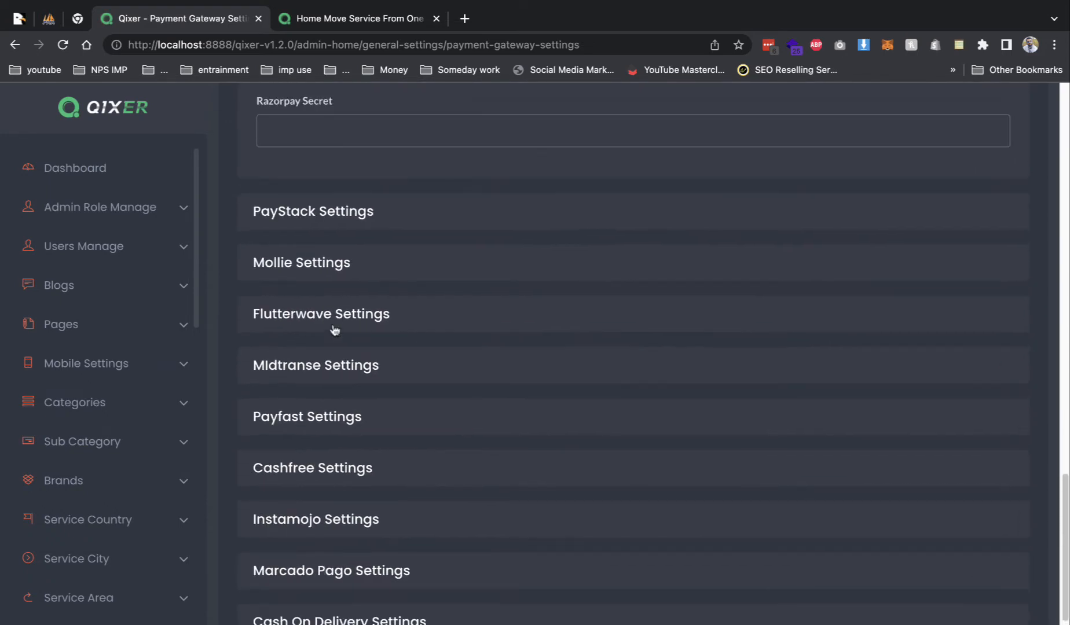
pyautogui.scroll(-5, 507, 362)
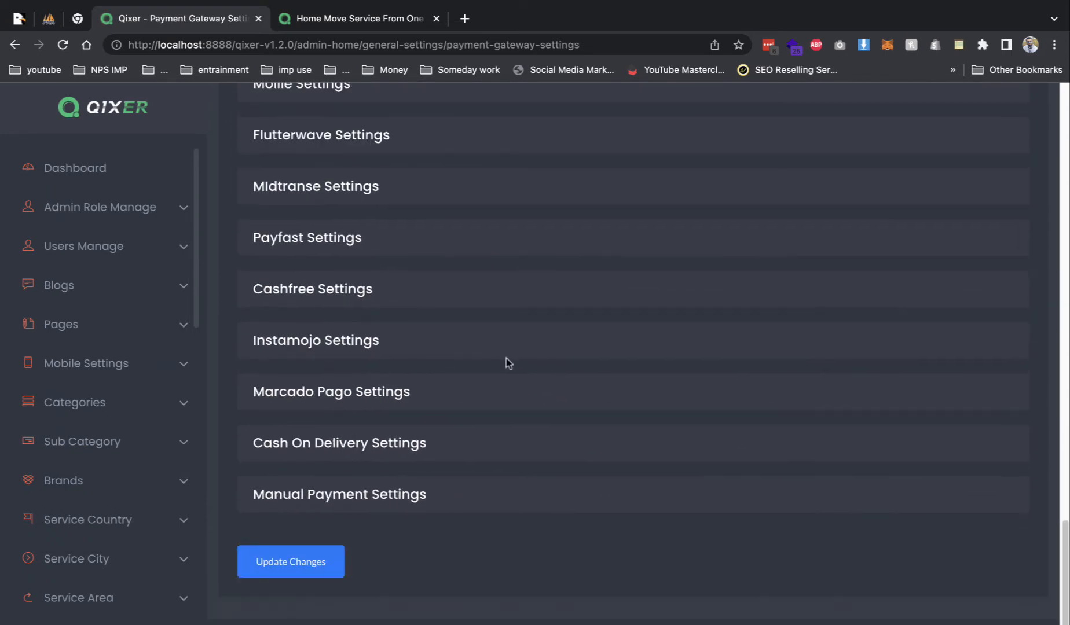
pyautogui.click(309, 577)
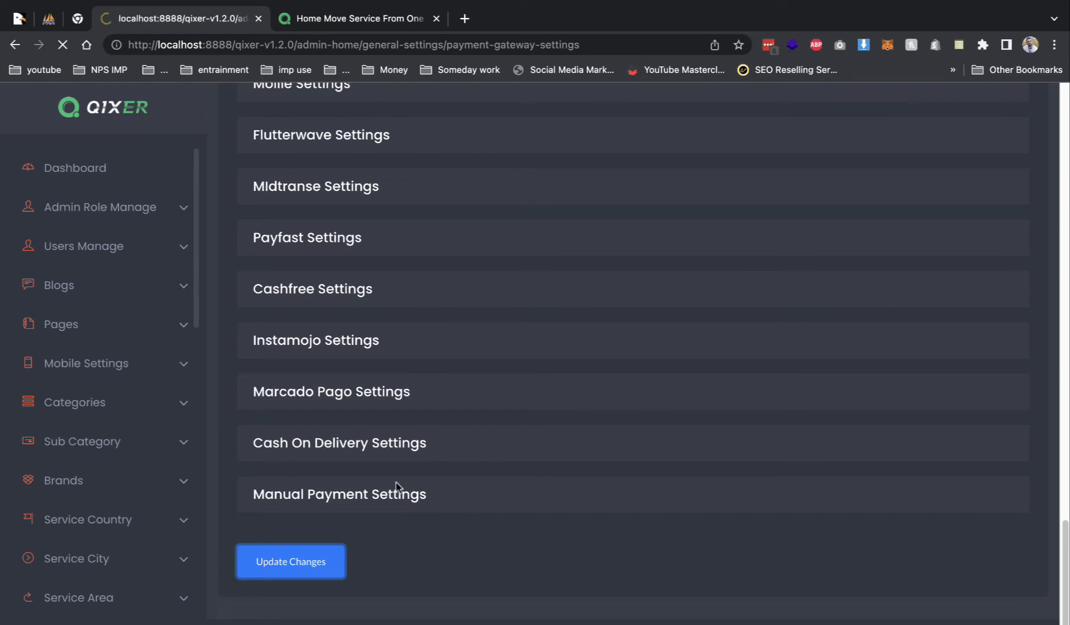
# - Expand the Manual Payment (Bank Transfer) settings and edit its payment description
pyautogui.scroll(-20, 358, 538)
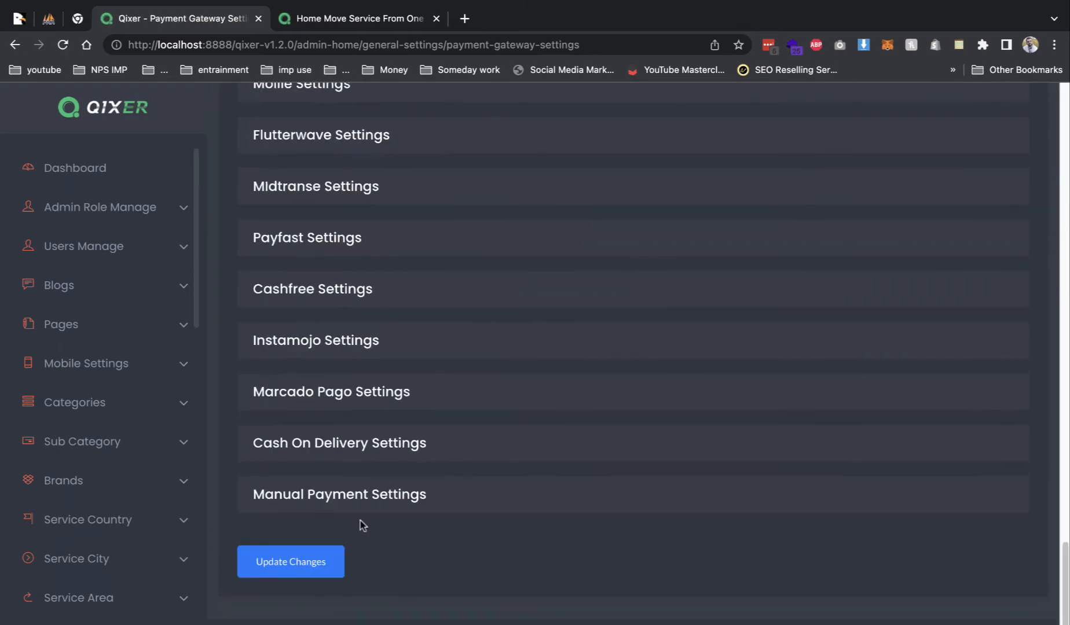
pyautogui.click(364, 512)
pyautogui.scroll(-3, 295, 545)
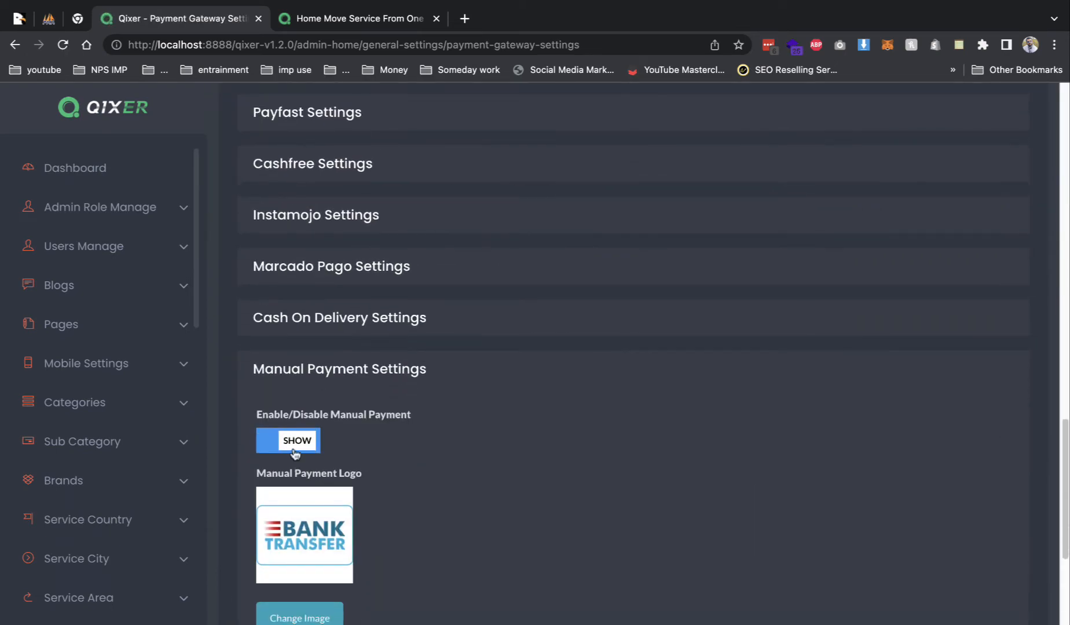
pyautogui.scroll(-3, 309, 480)
pyautogui.scroll(-3, 348, 521)
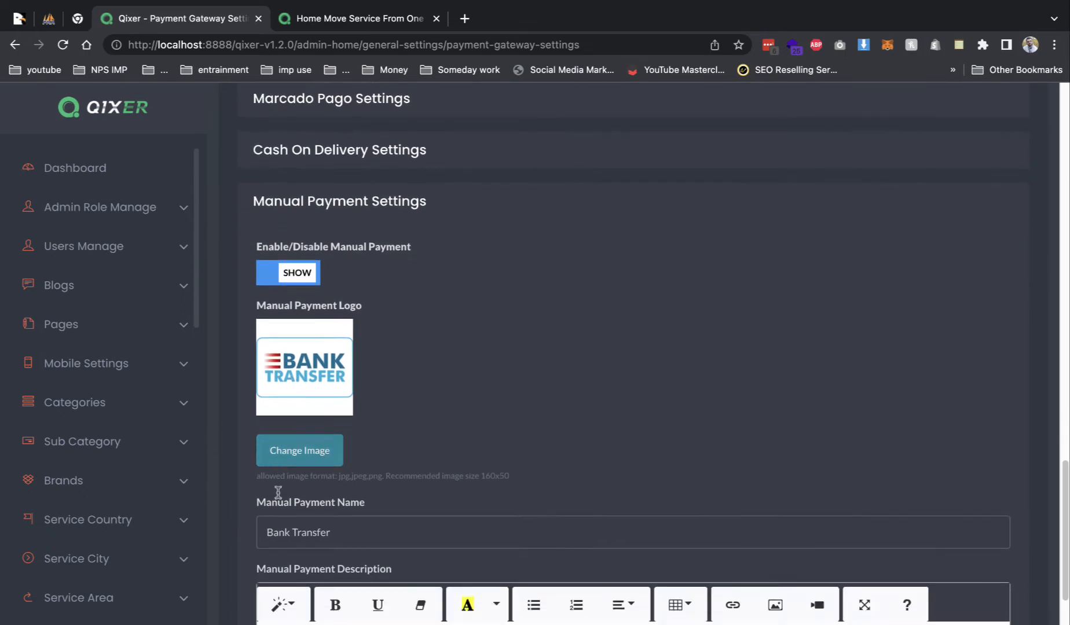
pyautogui.scroll(-3, 371, 545)
pyautogui.click(367, 391)
pyautogui.moveTo(442, 411); pyautogui.dragTo(438, 443)
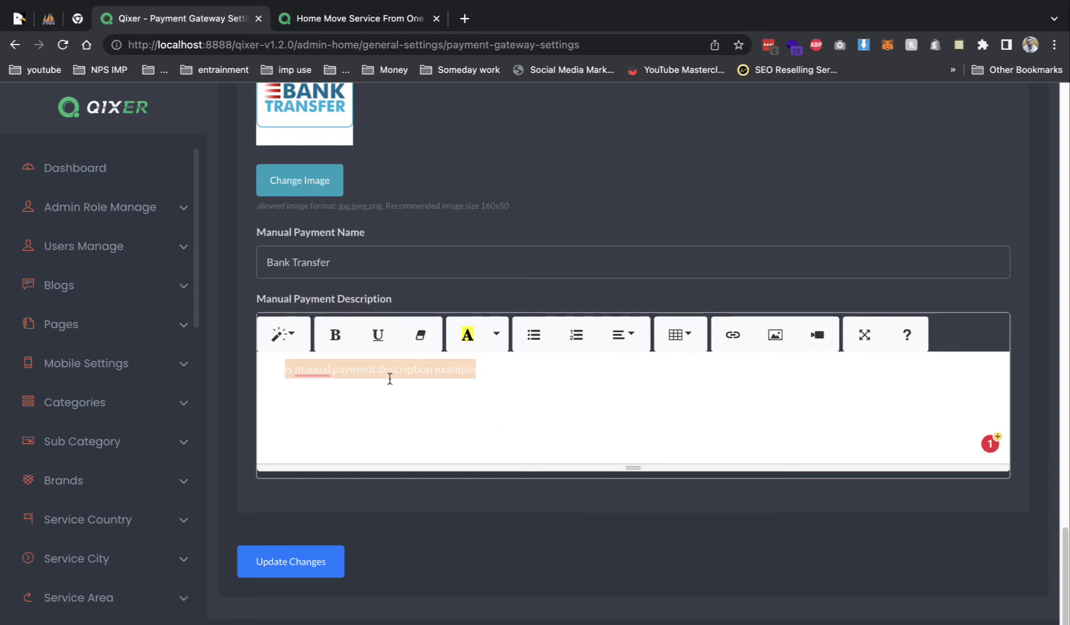
pyautogui.scroll(7, 132, 445)
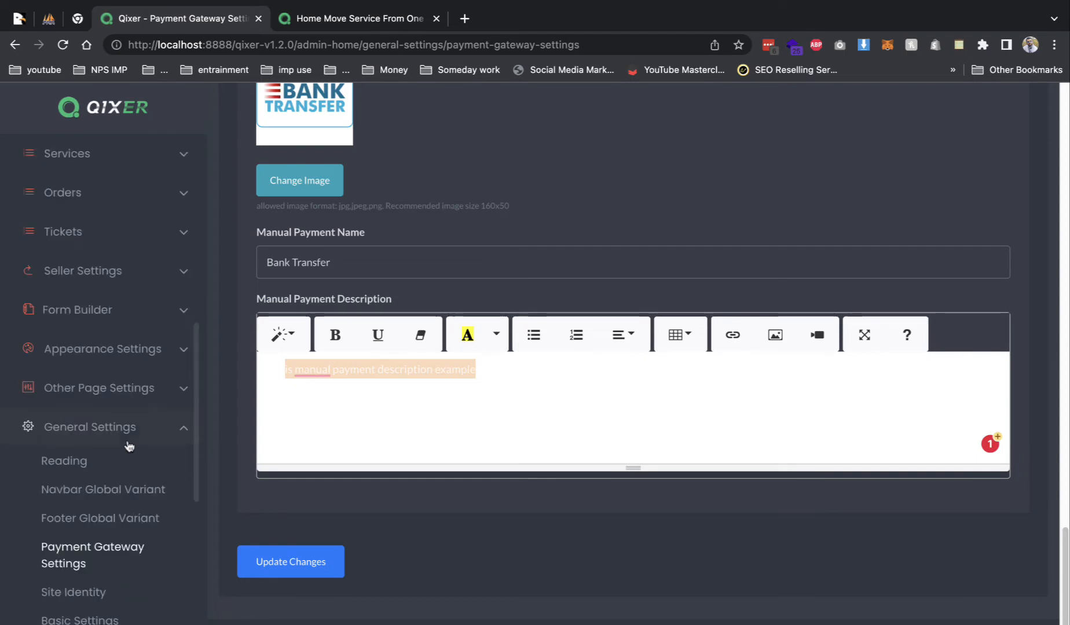
pyautogui.scroll(-3, 78, 405)
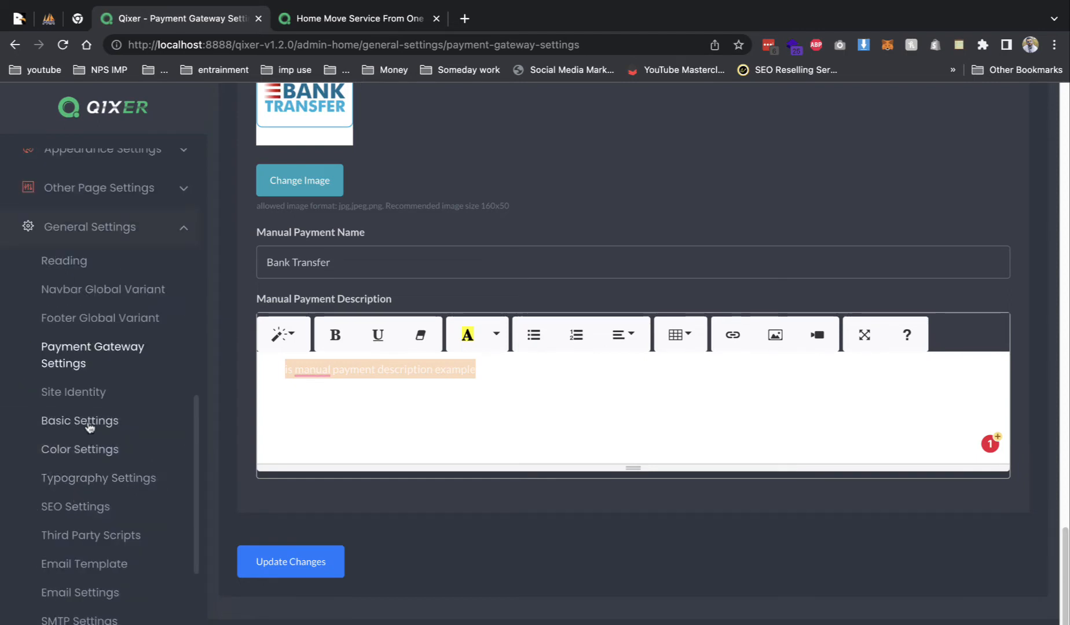
# - Upload Justdial_logo.png to the media library from the site identity settings
pyautogui.click(82, 392)
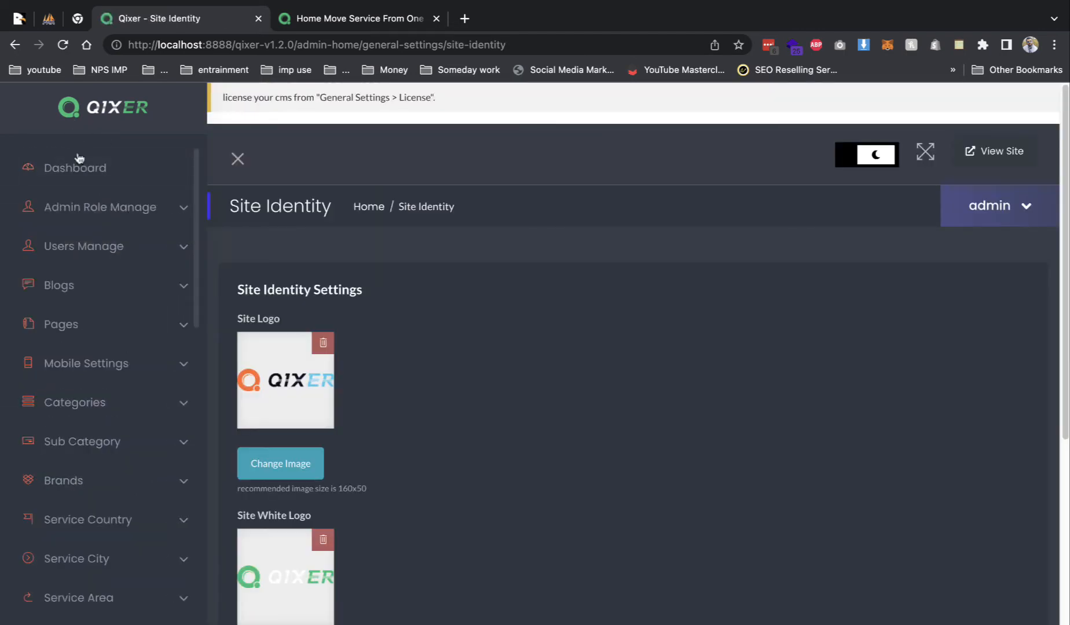
pyautogui.click(306, 462)
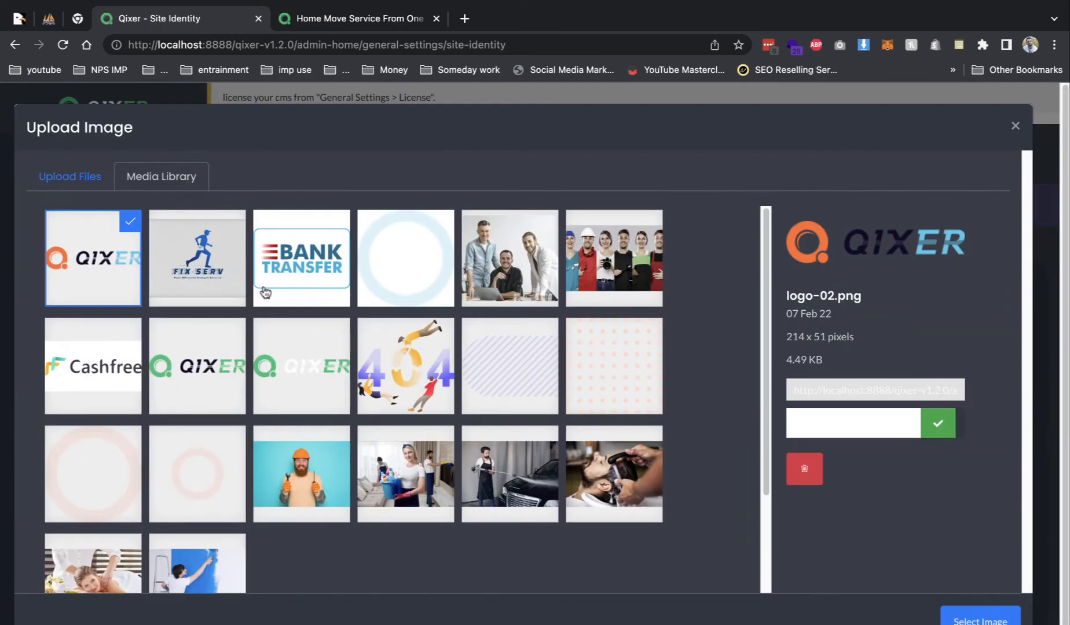
pyautogui.click(92, 175)
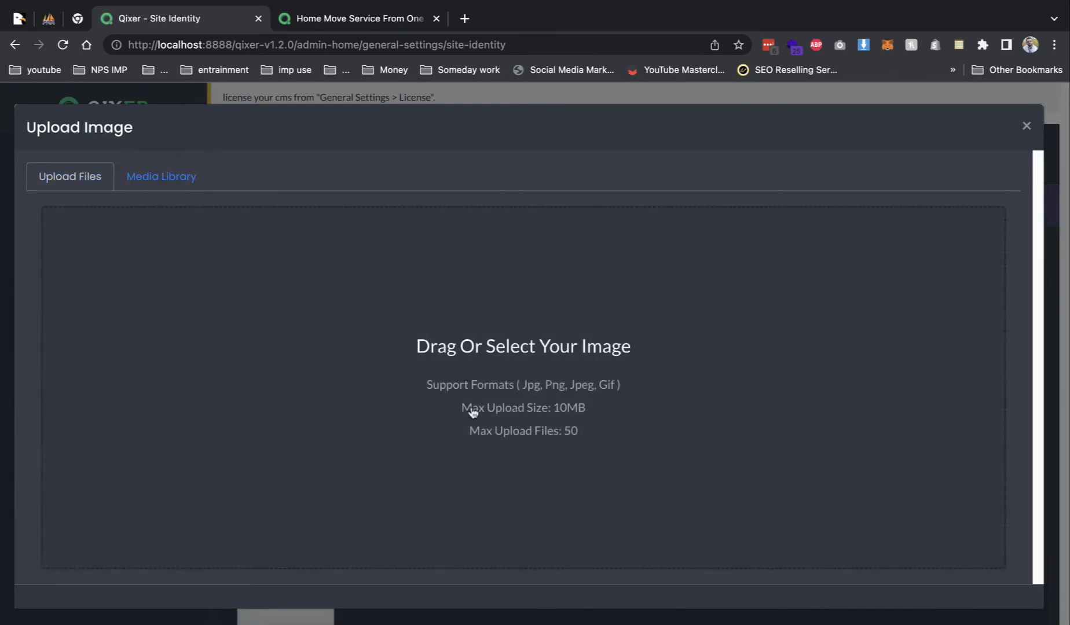
pyautogui.click(391, 381)
pyautogui.click(404, 267)
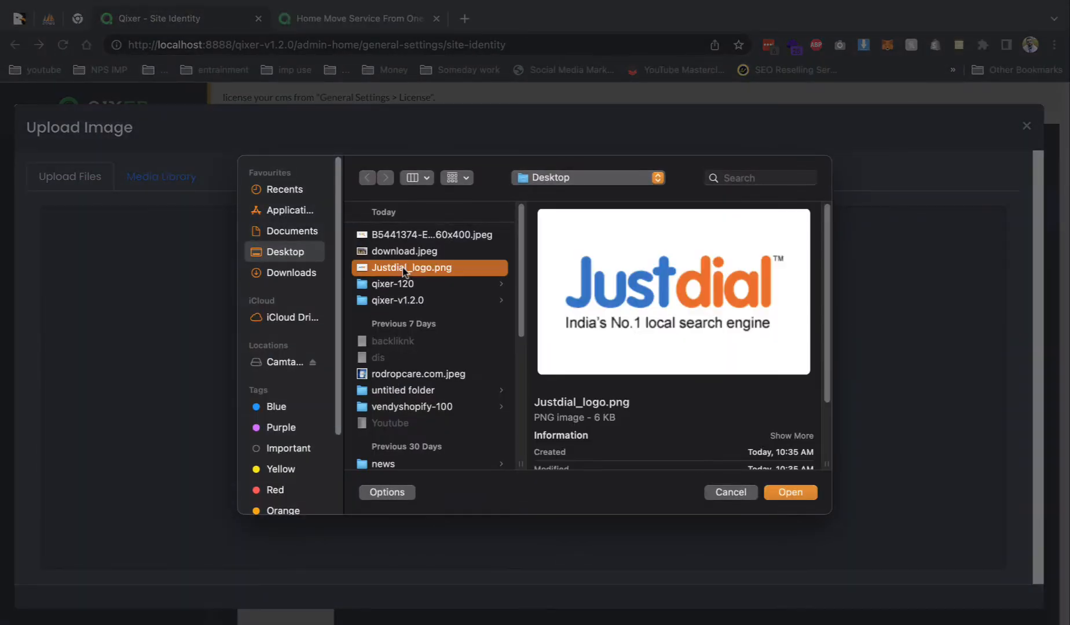
pyautogui.doubleClick(403, 268)
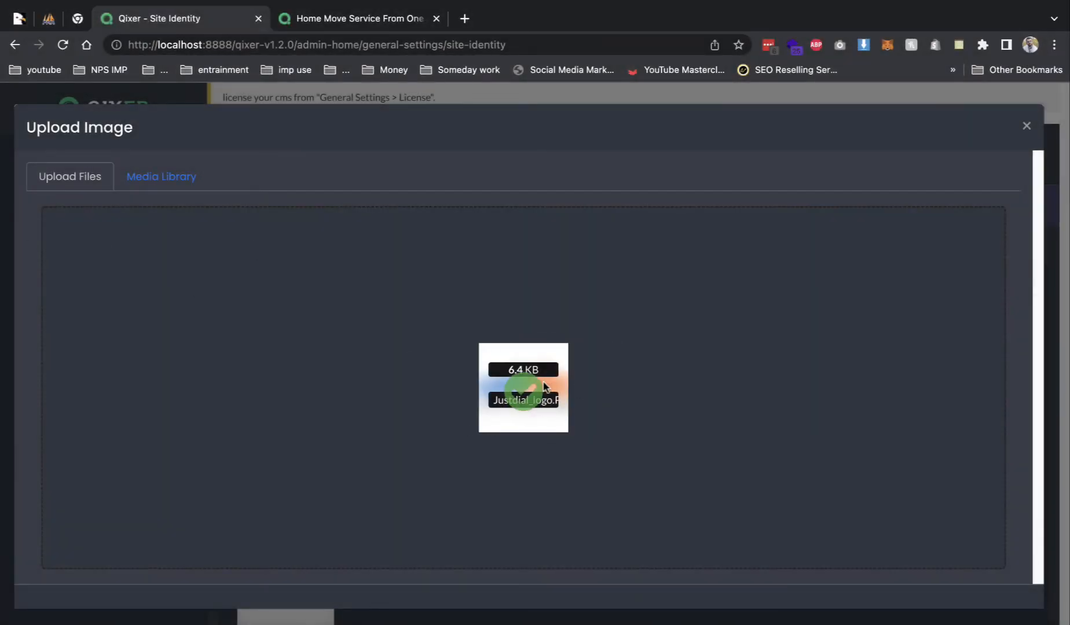
pyautogui.click(1027, 126)
# - Assign the Justdial image as the site logo, favicon and white logo
pyautogui.click(270, 468)
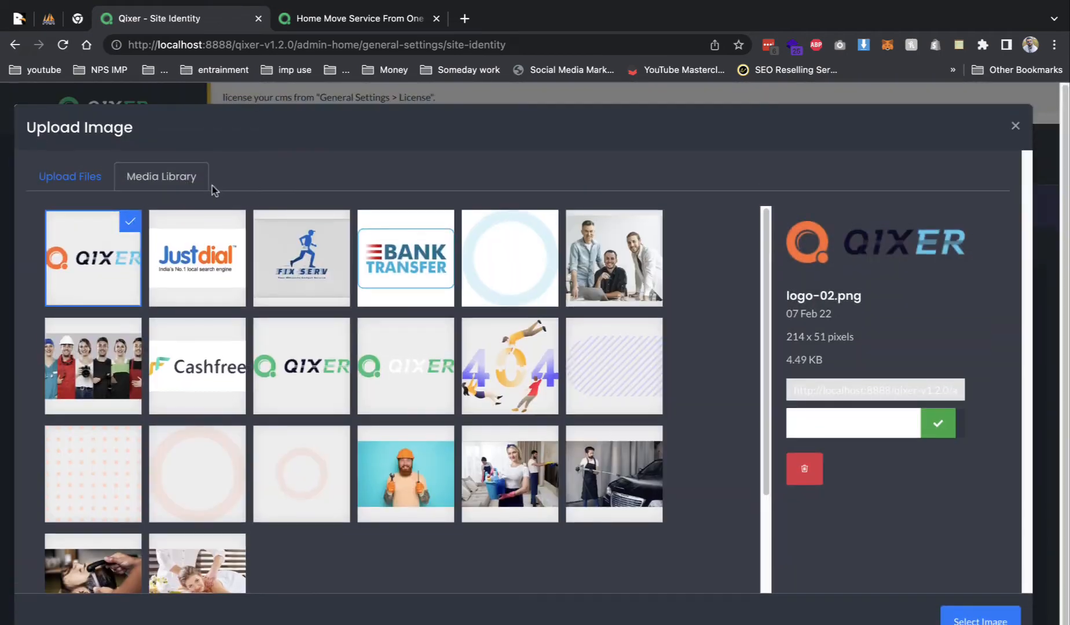
pyautogui.click(168, 254)
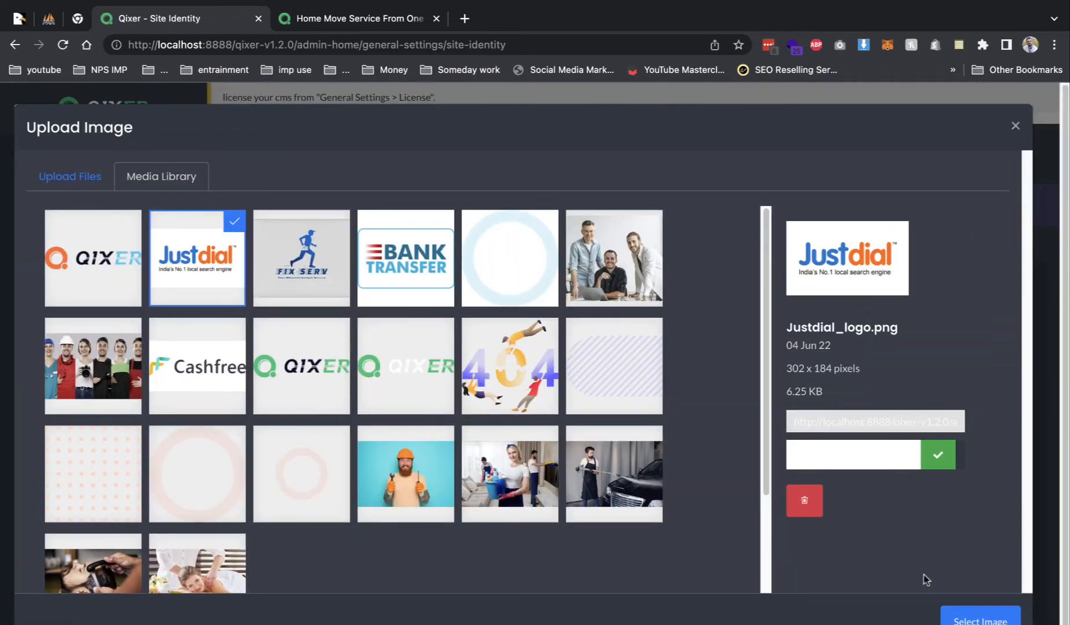
pyautogui.click(961, 615)
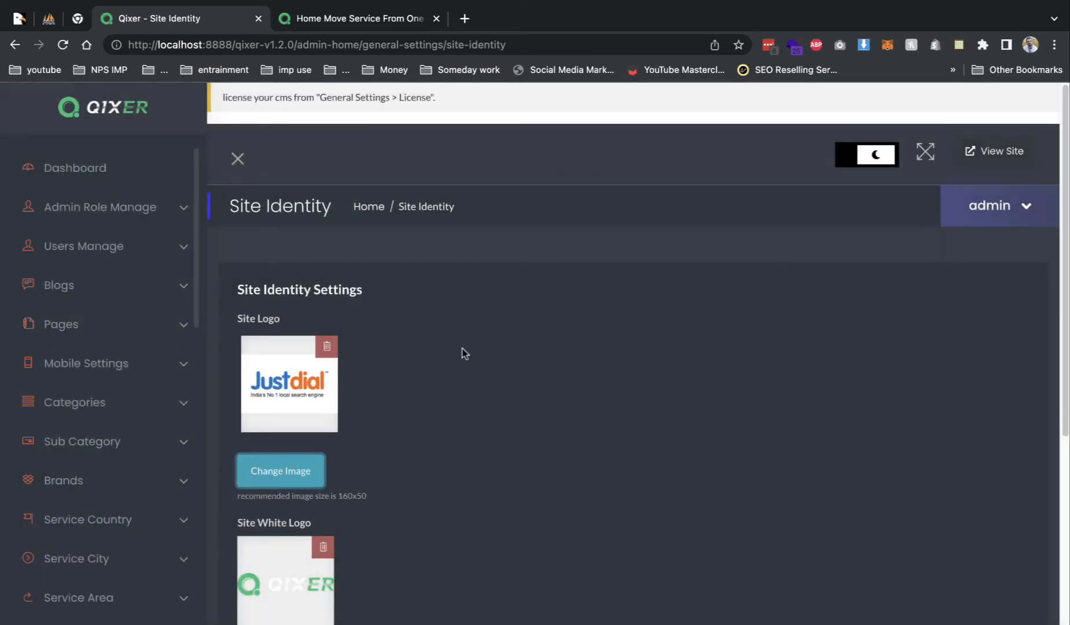
pyautogui.scroll(-3, 463, 351)
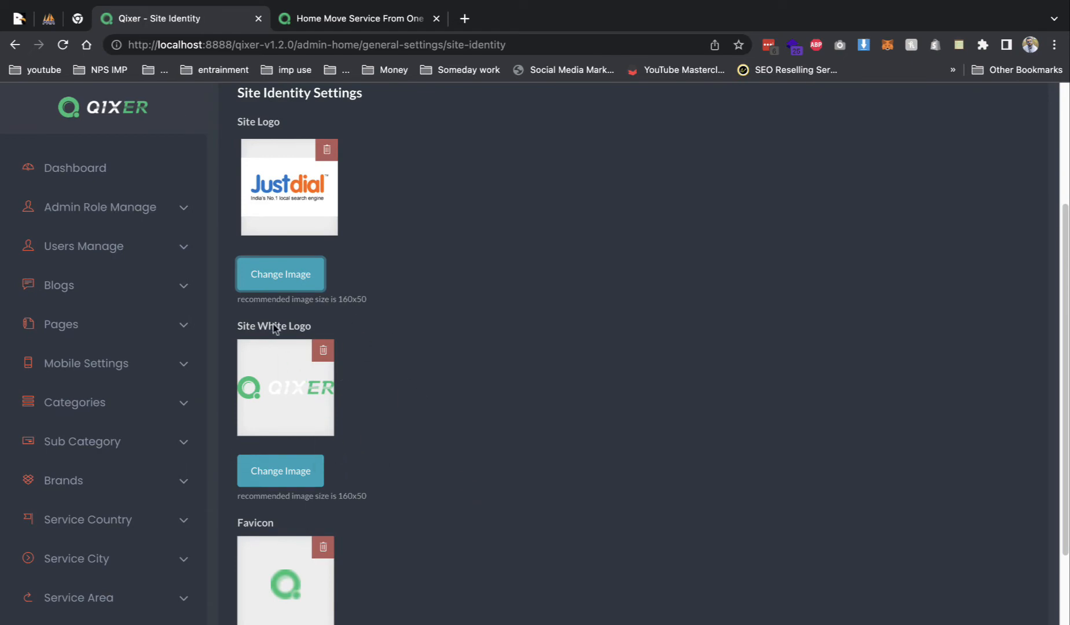
pyautogui.click(283, 276)
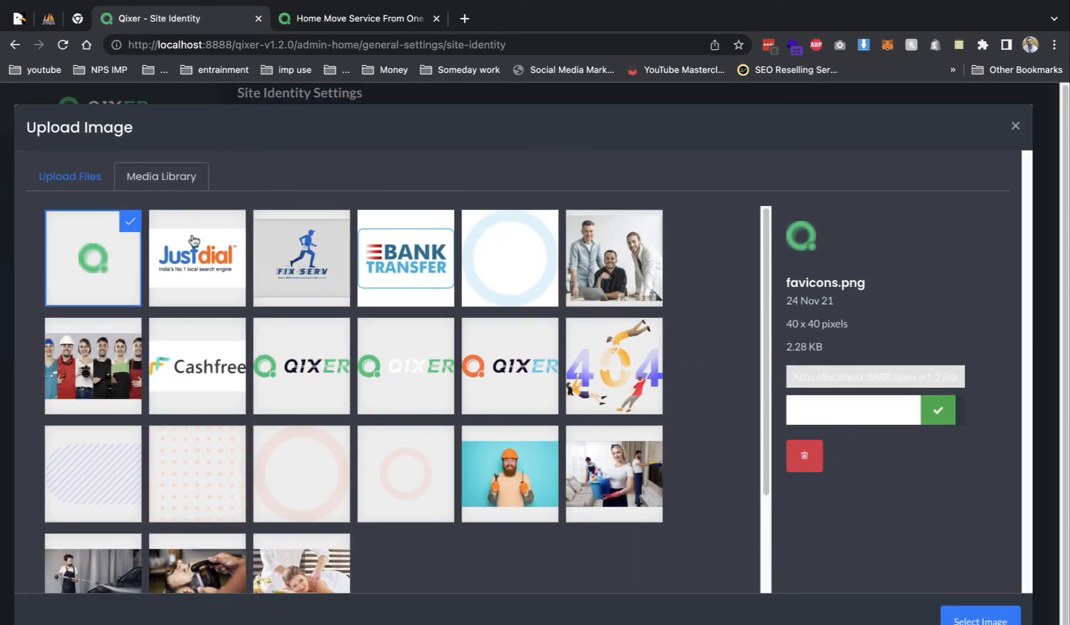
pyautogui.click(209, 250)
pyautogui.click(978, 620)
pyautogui.scroll(-1, 308, 447)
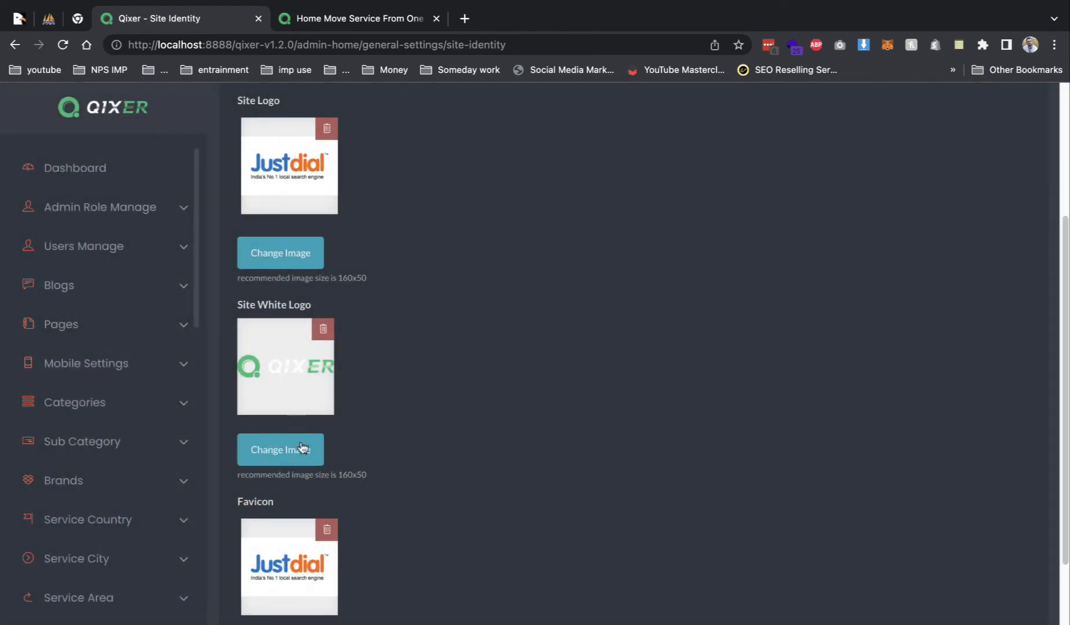
pyautogui.click(308, 446)
pyautogui.click(195, 249)
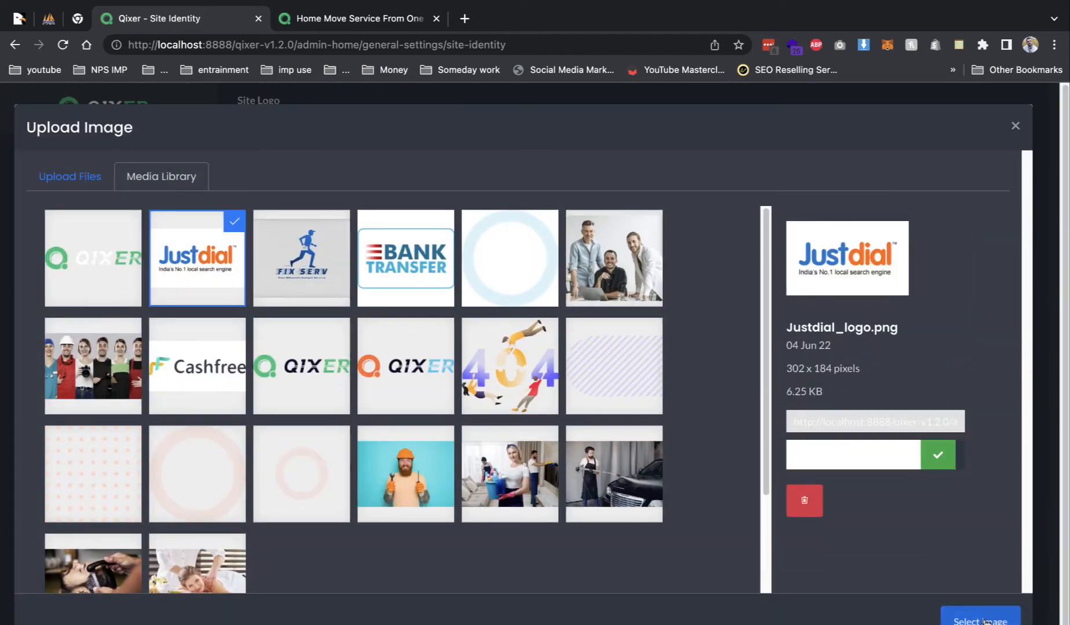
pyautogui.click(978, 619)
# - Save the site identity changes and confirm the Justdial logo appears on the live site
pyautogui.click(325, 563)
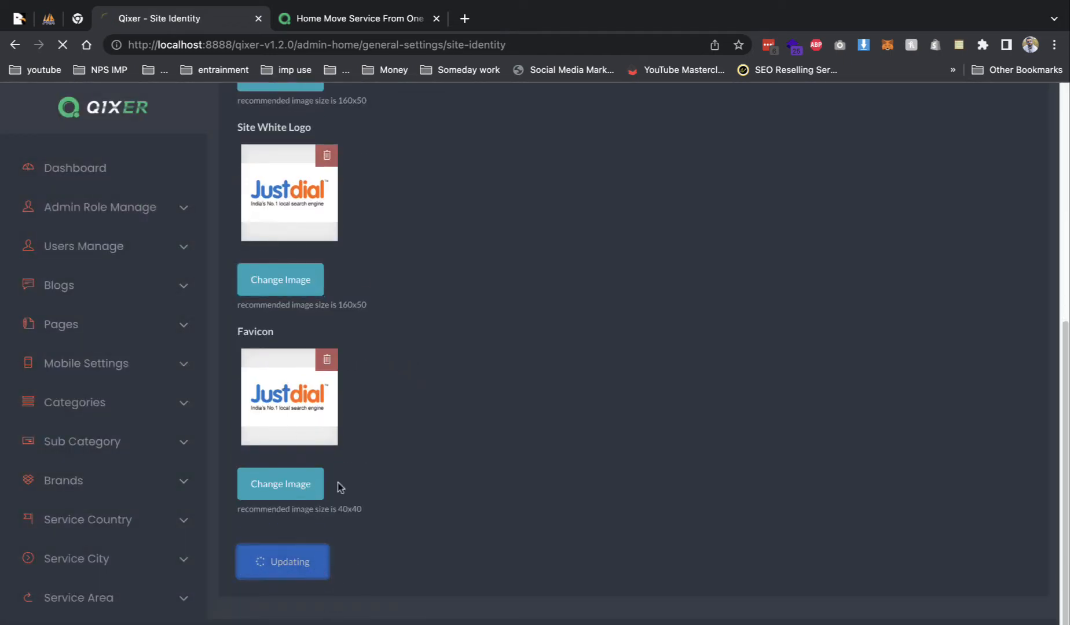
pyautogui.click(352, 26)
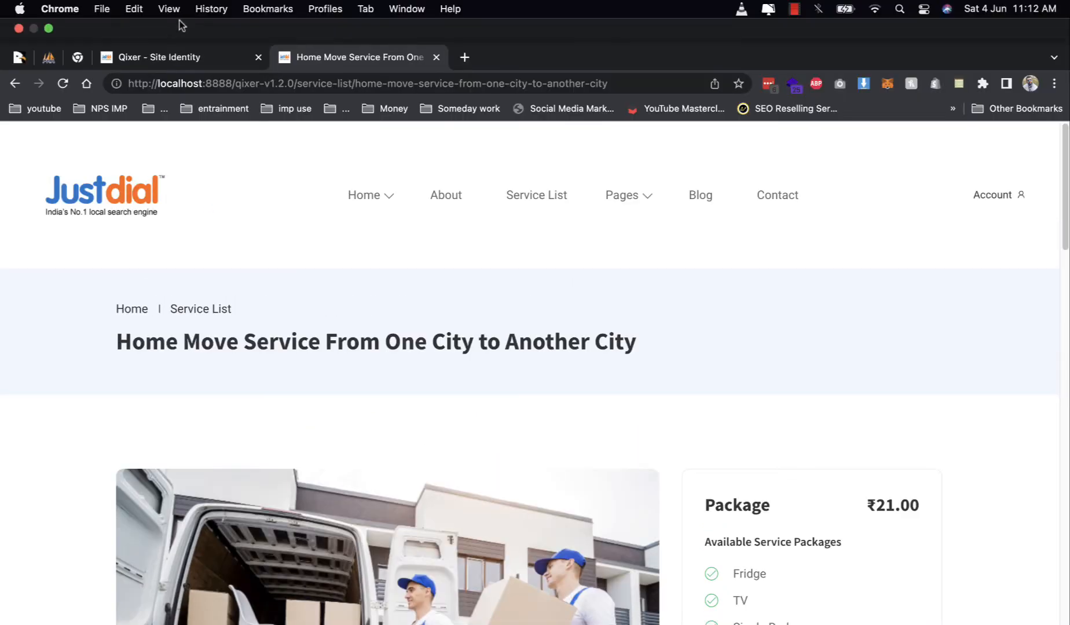
pyautogui.click(159, 18)
pyautogui.scroll(-10, 108, 490)
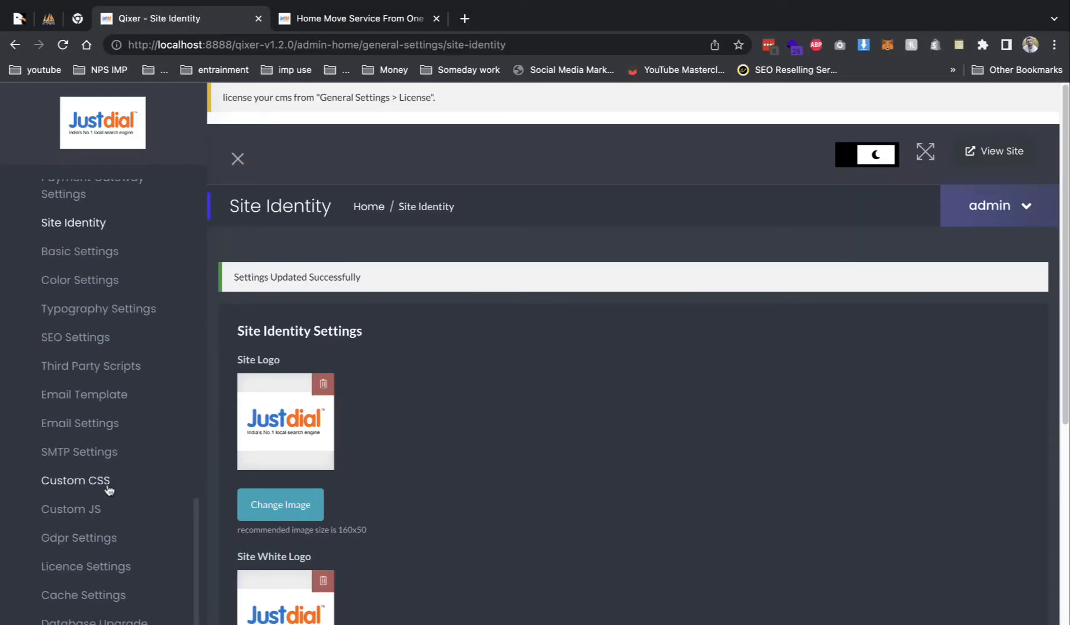
pyautogui.click(106, 253)
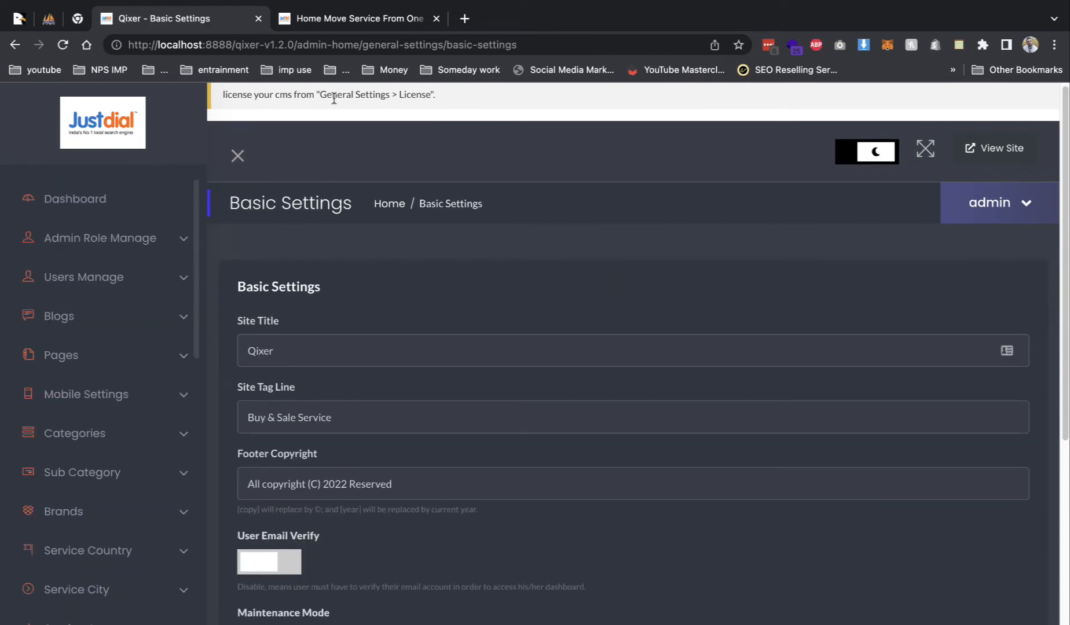
# - Review the Basic Settings site title and tag line, then move to Third Party Scripts settings
pyautogui.moveTo(267, 417); pyautogui.dragTo(393, 432)
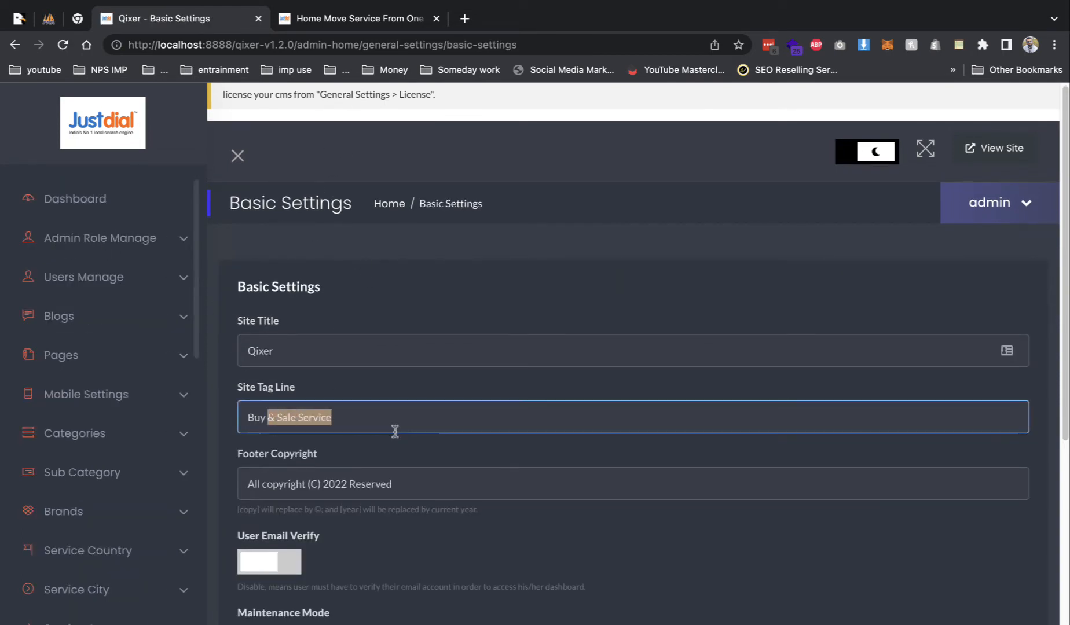
pyautogui.scroll(-2, 394, 436)
pyautogui.scroll(-1, 268, 405)
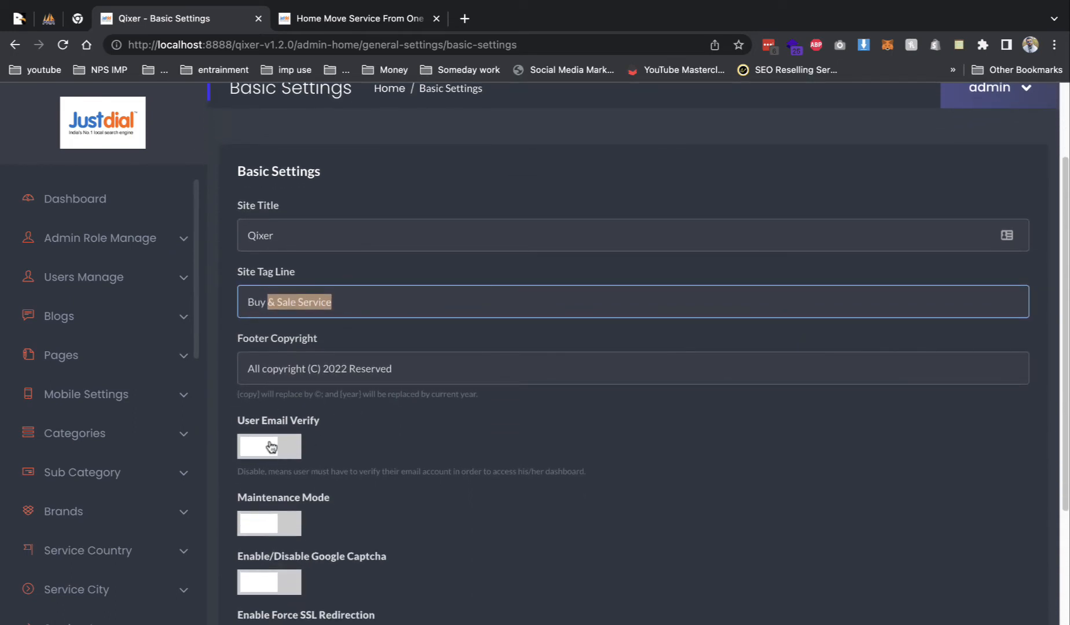
pyautogui.scroll(-2, 292, 496)
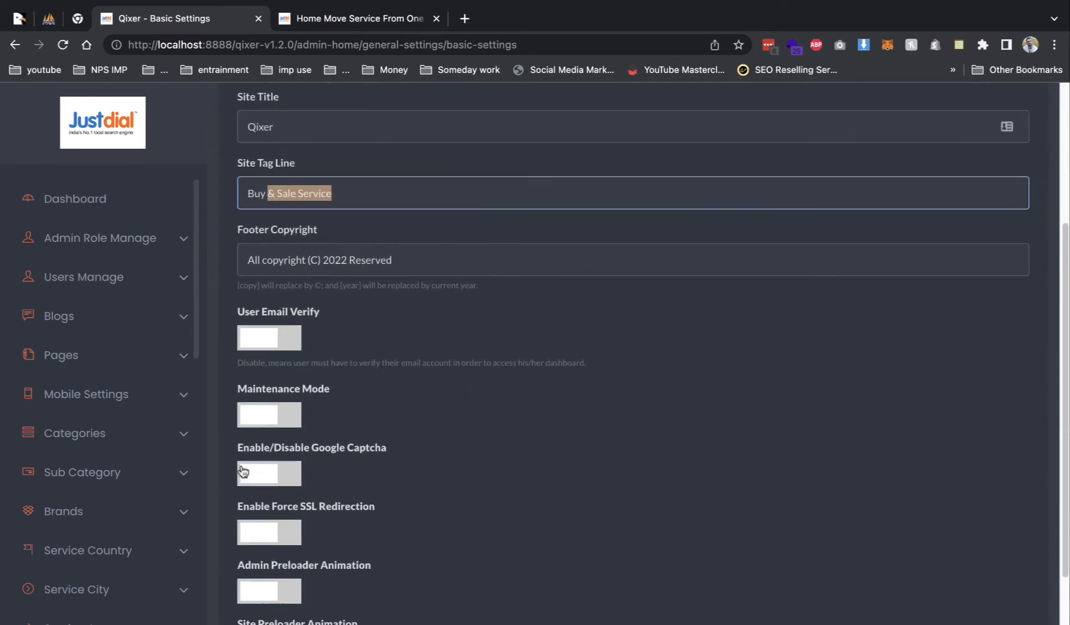
pyautogui.scroll(-1, 248, 440)
pyautogui.scroll(-1, 243, 449)
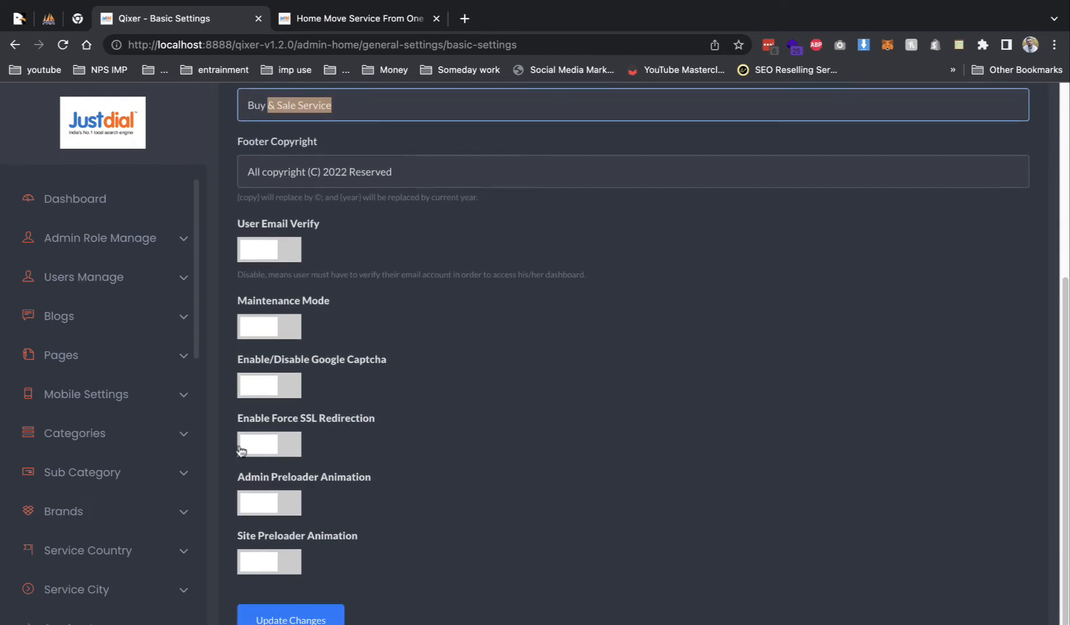
pyautogui.scroll(-10, 72, 422)
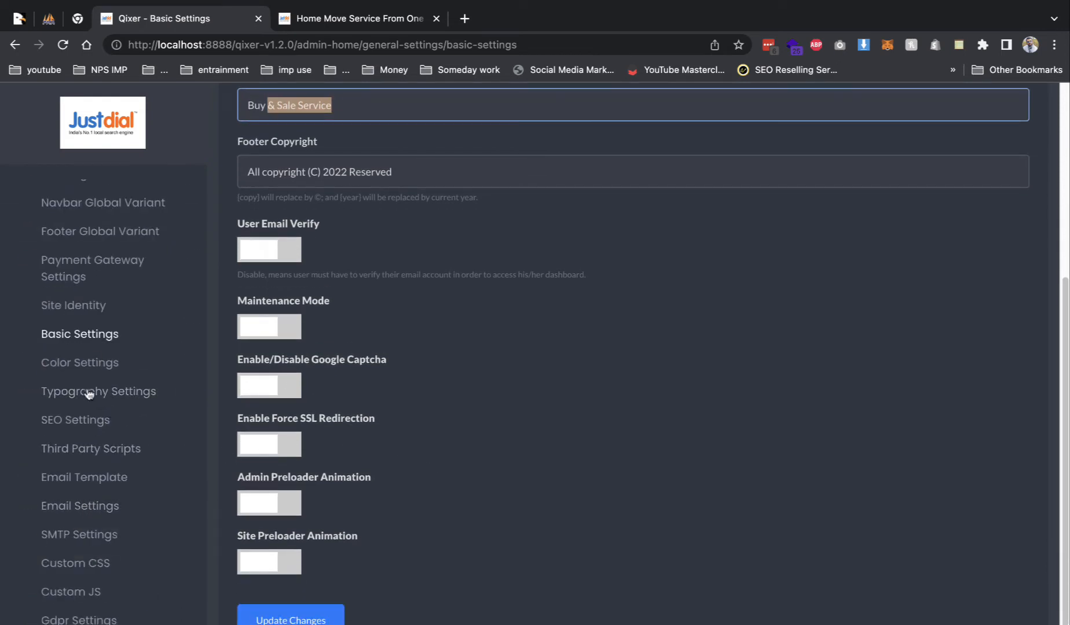
pyautogui.click(89, 450)
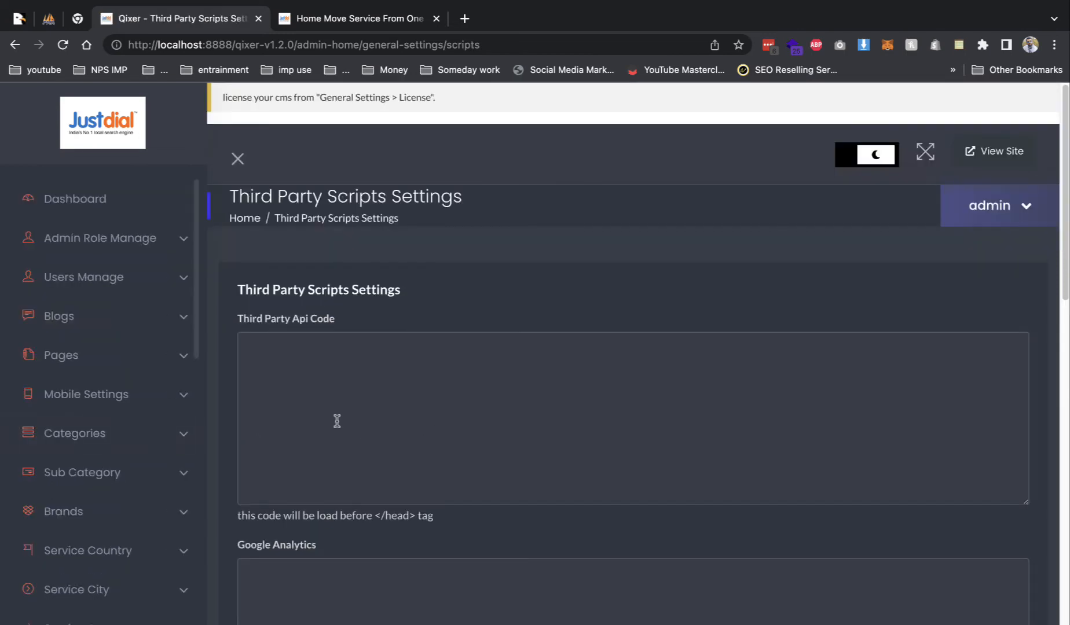
# - Inspect the Third Party Api Code box, leave it empty, and move on to Email Settings
pyautogui.scroll(-2, 361, 484)
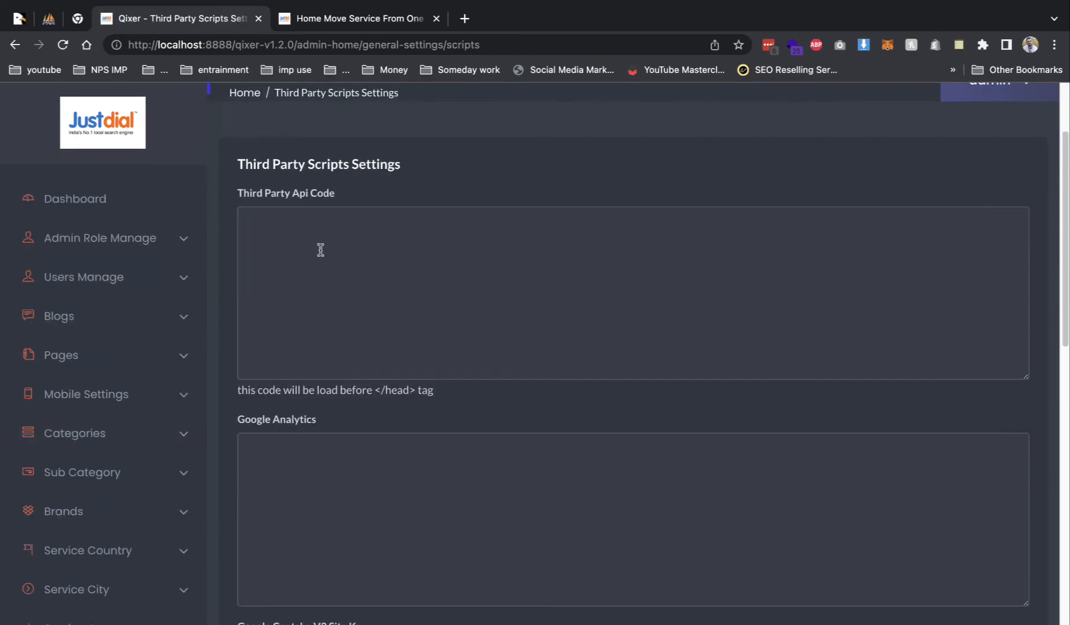
pyautogui.click(298, 256)
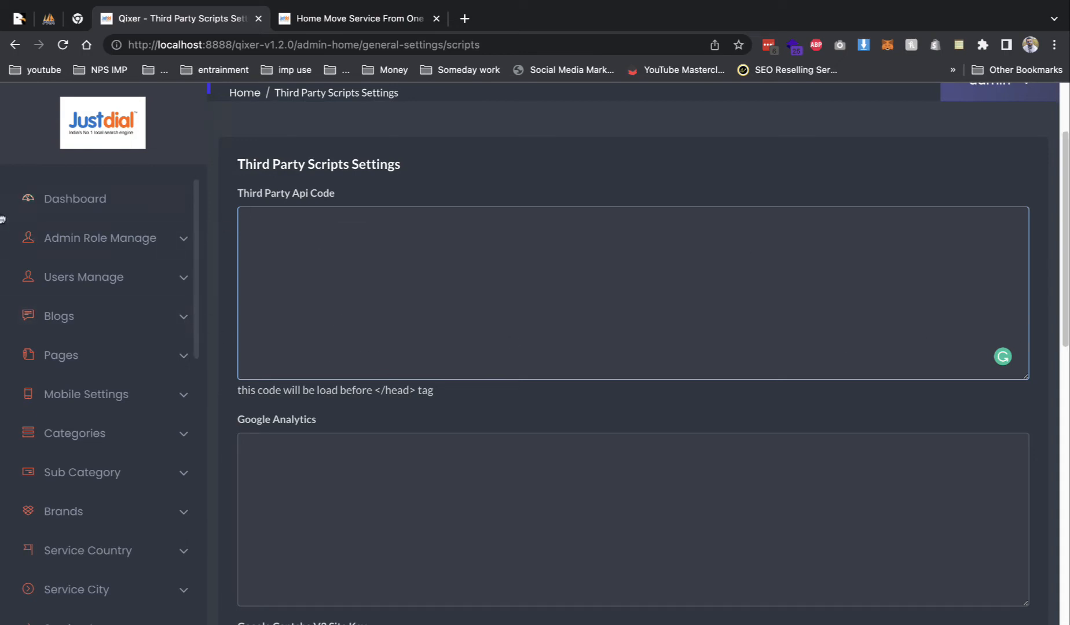
pyautogui.click(531, 269)
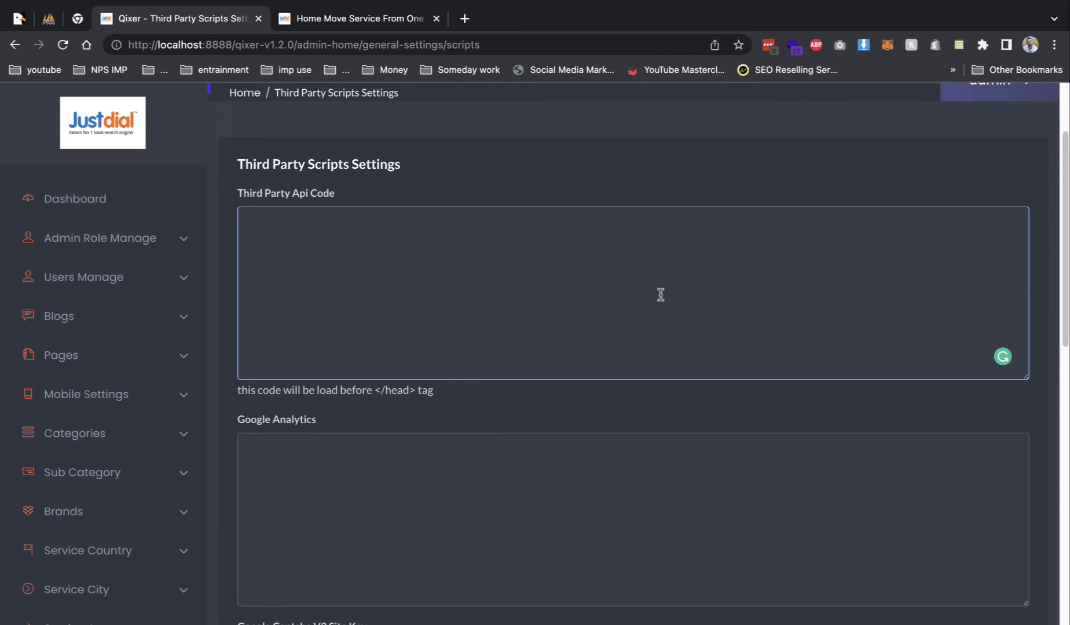
pyautogui.scroll(-10, 132, 363)
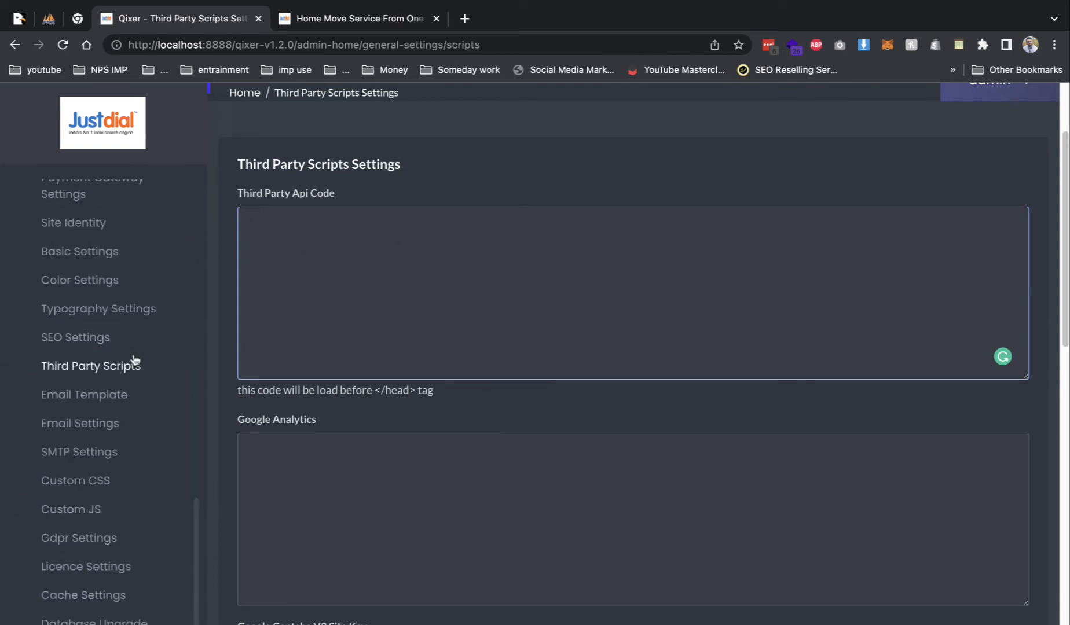
pyautogui.click(104, 404)
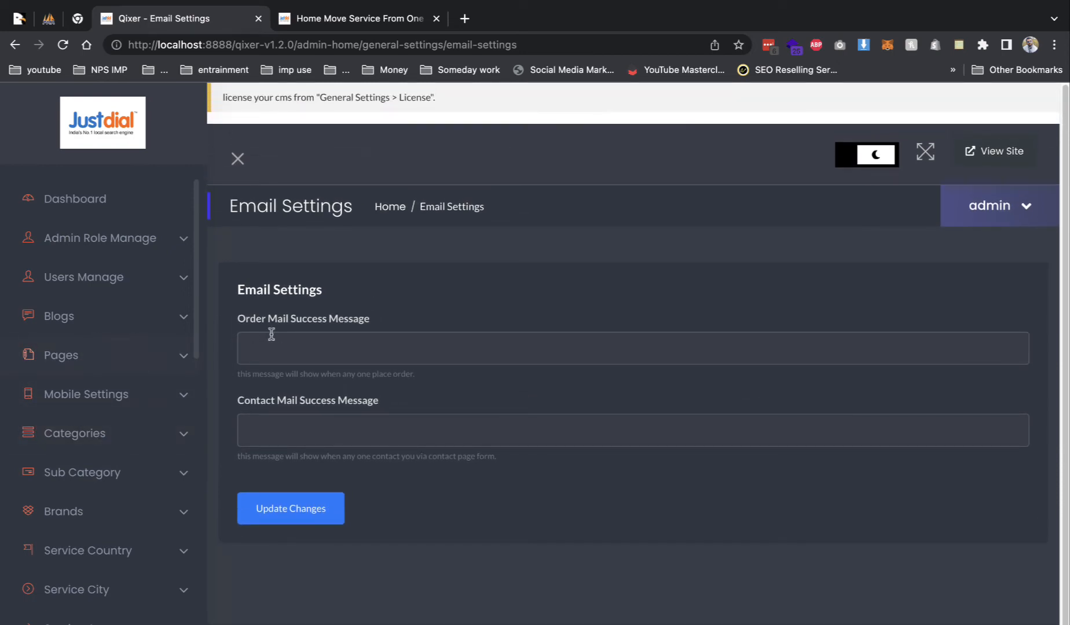
# - Navigate via Database Upgrade and Pages > Other Page Settings to 404 Page Manage
pyautogui.scroll(-15, 162, 390)
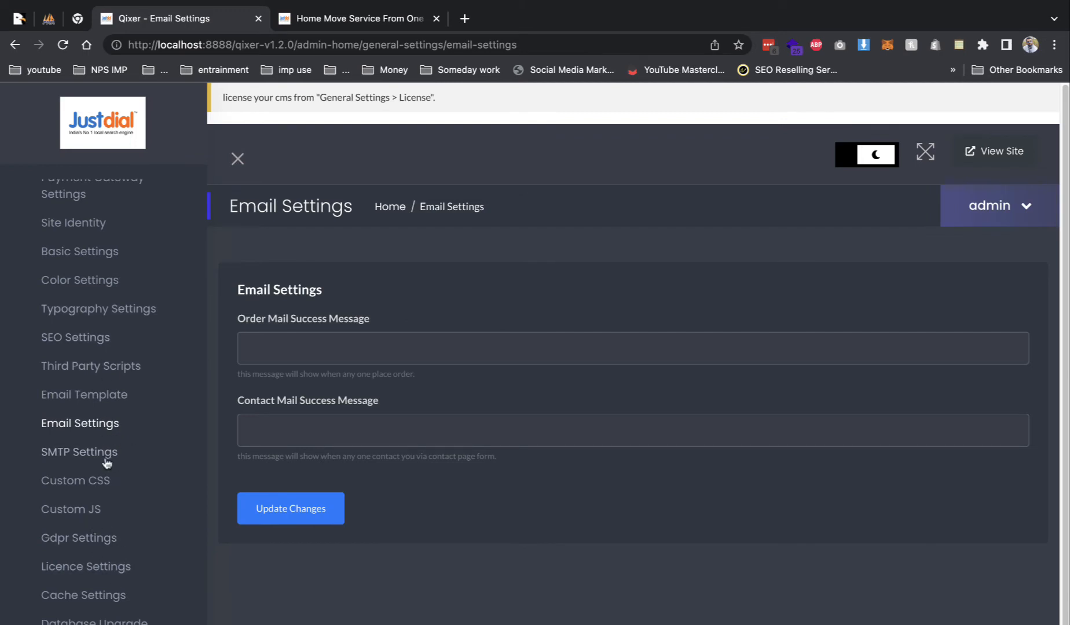
pyautogui.click(126, 621)
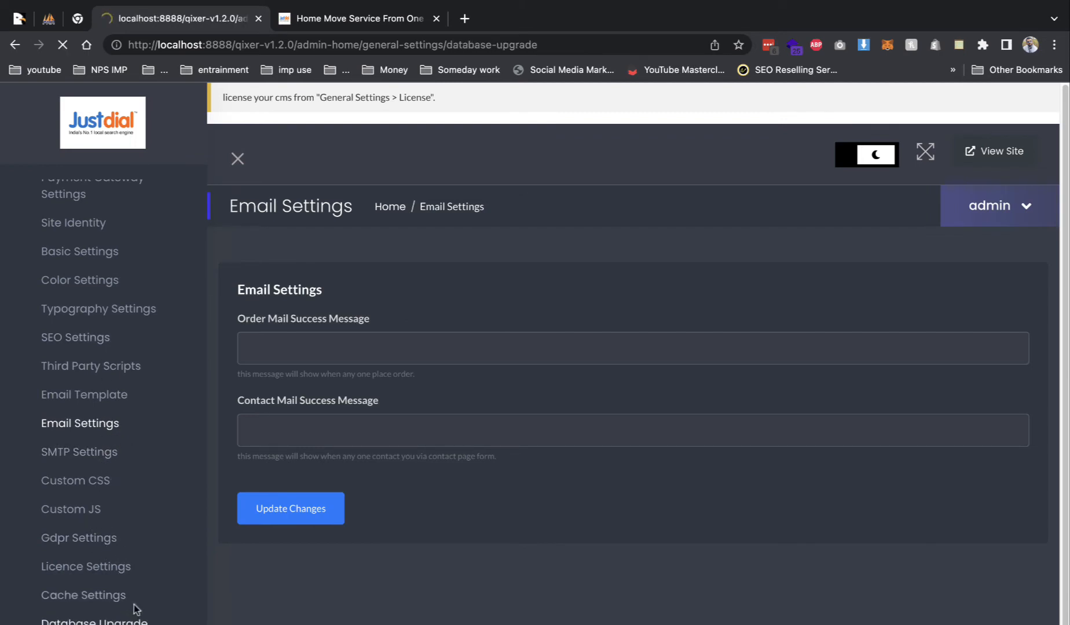
pyautogui.scroll(-1, 384, 433)
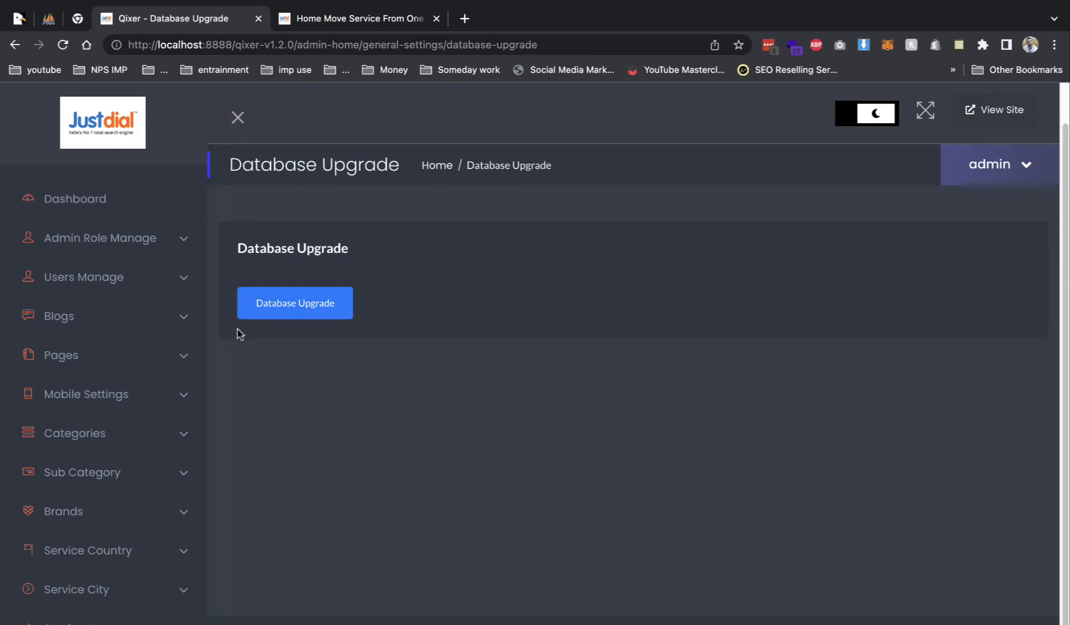
pyautogui.click(137, 364)
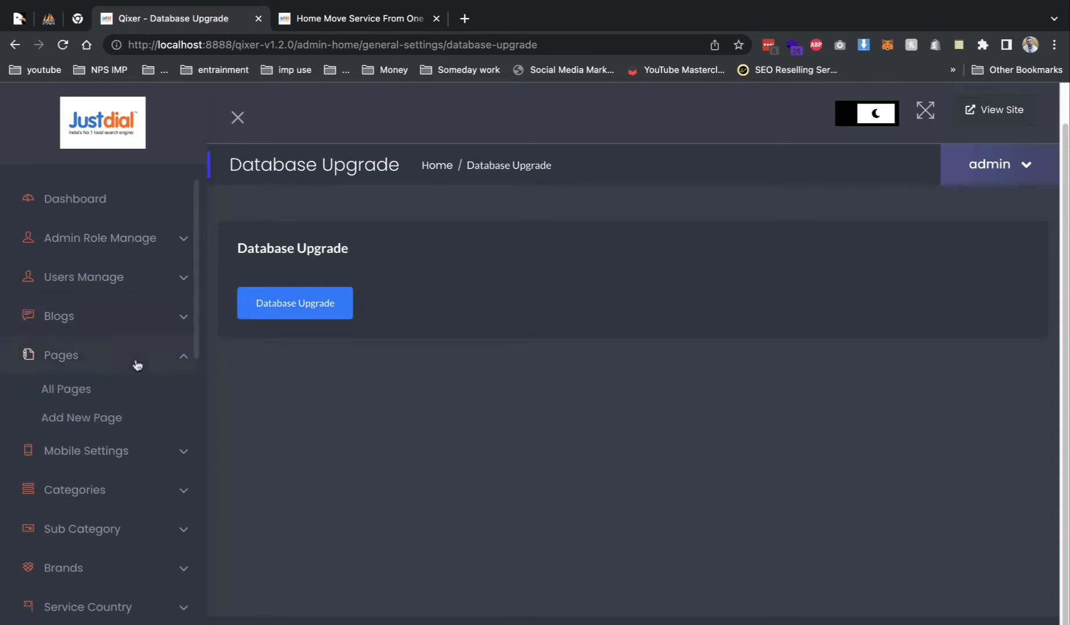
pyautogui.scroll(-2, 161, 431)
pyautogui.scroll(-5, 155, 434)
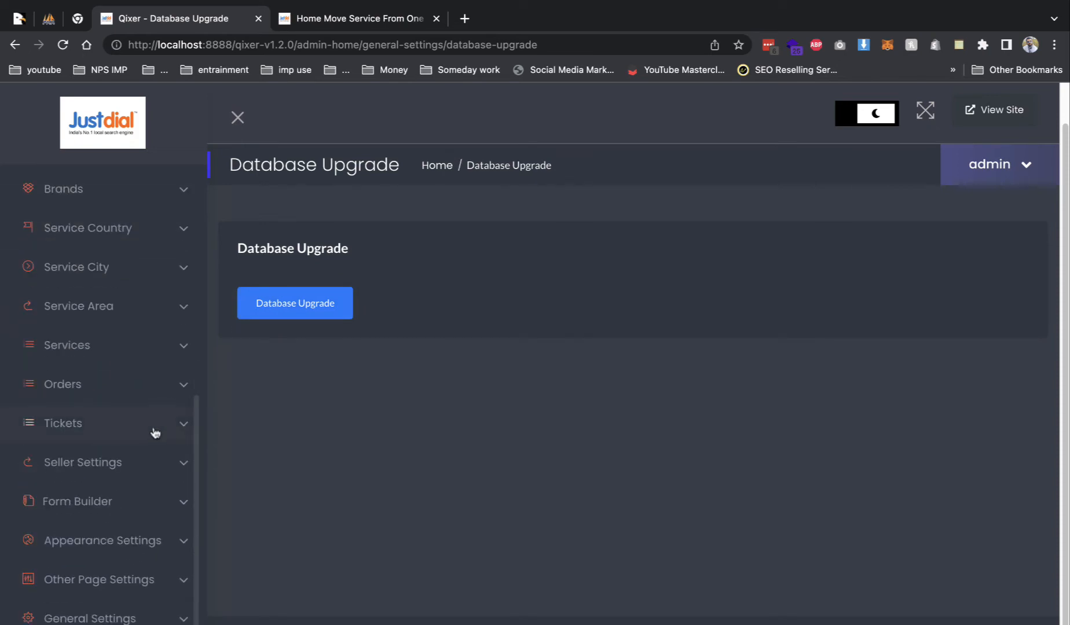
pyautogui.click(132, 597)
pyautogui.scroll(-1, 116, 564)
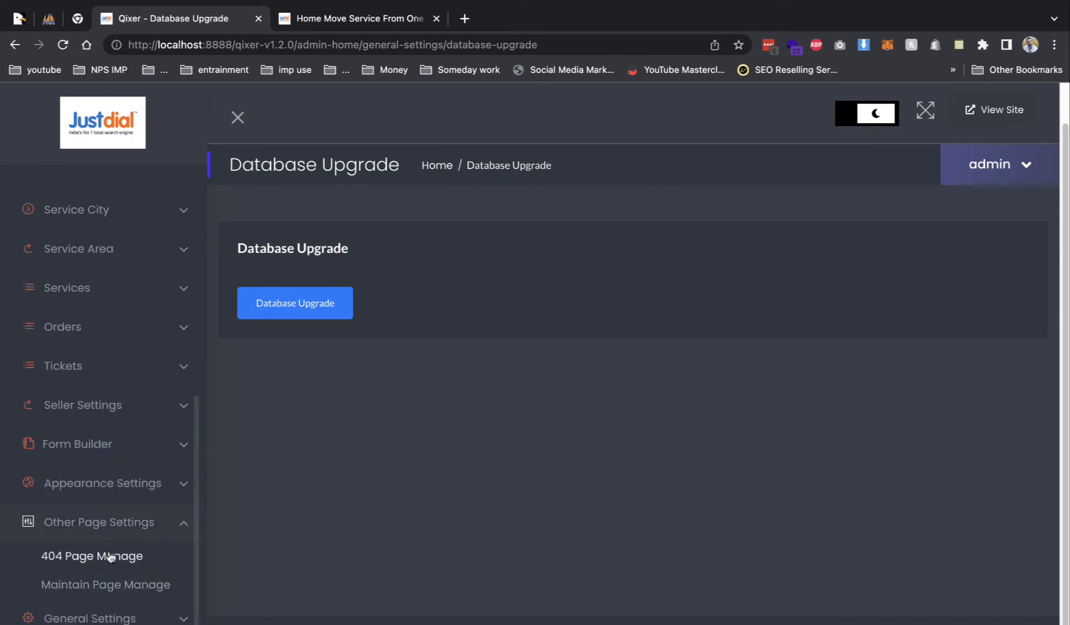
pyautogui.click(110, 555)
pyautogui.scroll(-4, 277, 453)
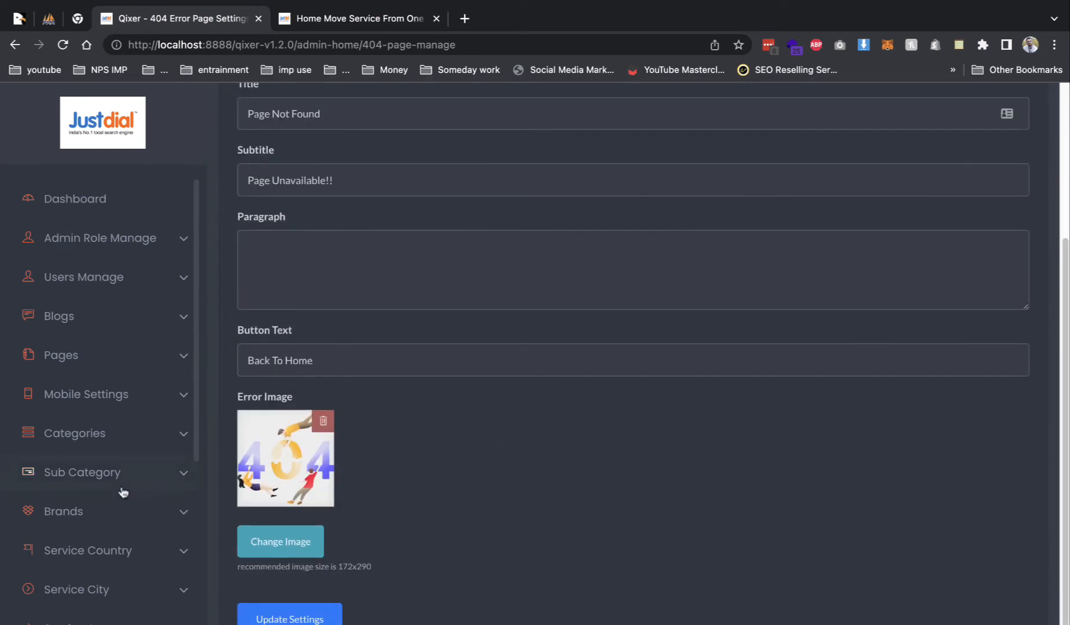
# - Browse the admin sidebar and reach Appearance Settings > Menu Manage listing Primary, Useful Links and Footer menus
pyautogui.click(112, 607)
pyautogui.scroll(-6, 114, 605)
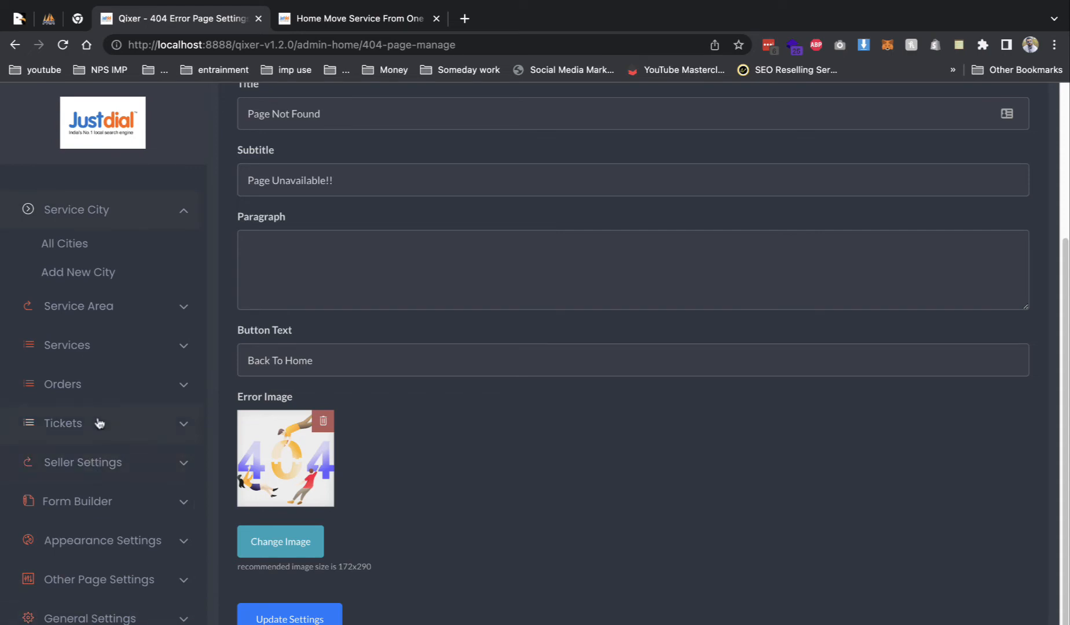
pyautogui.scroll(3, 127, 411)
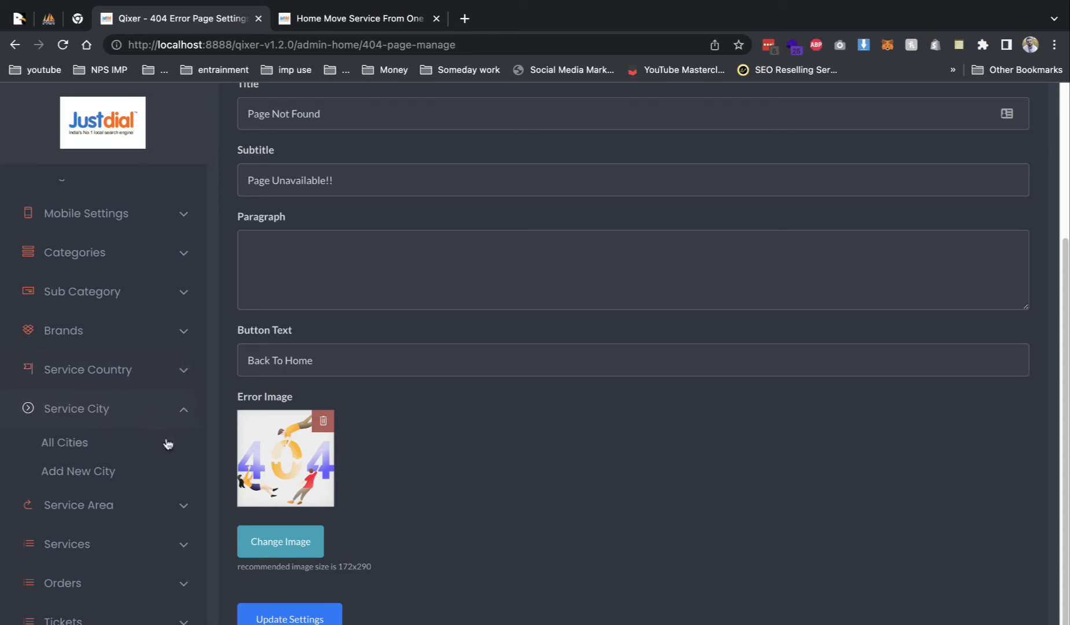
pyautogui.scroll(3, 167, 446)
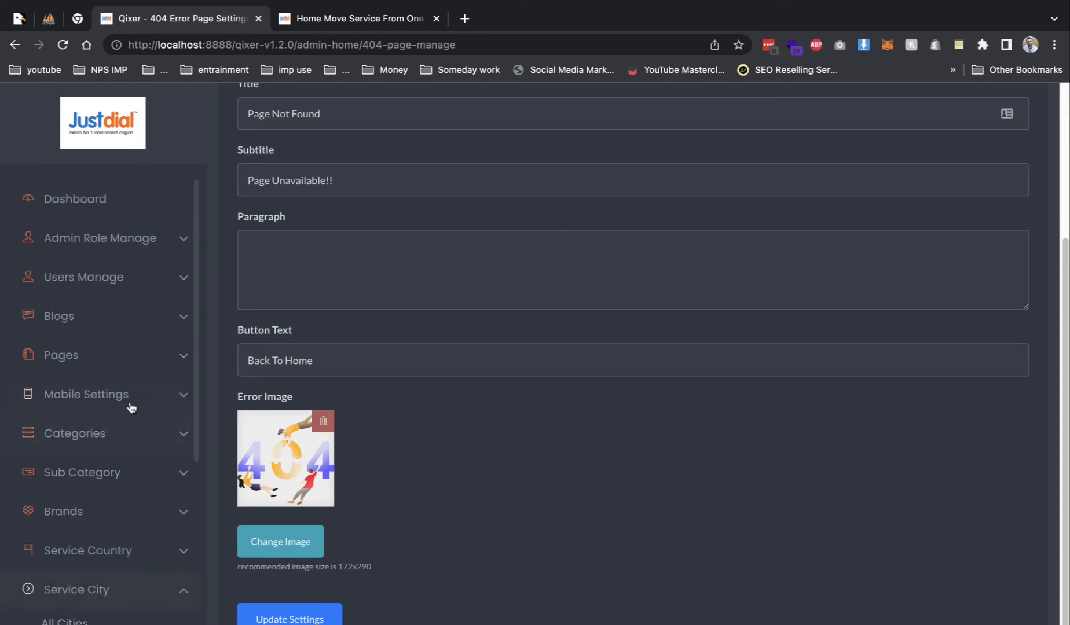
pyautogui.scroll(-3, 131, 407)
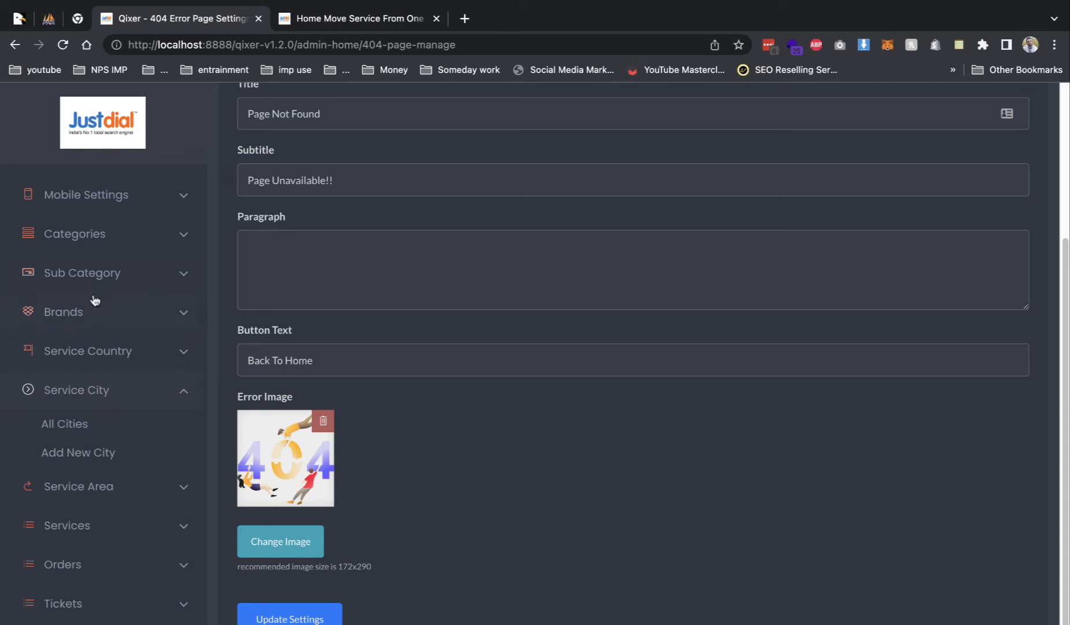
pyautogui.scroll(4, 92, 314)
pyautogui.click(83, 356)
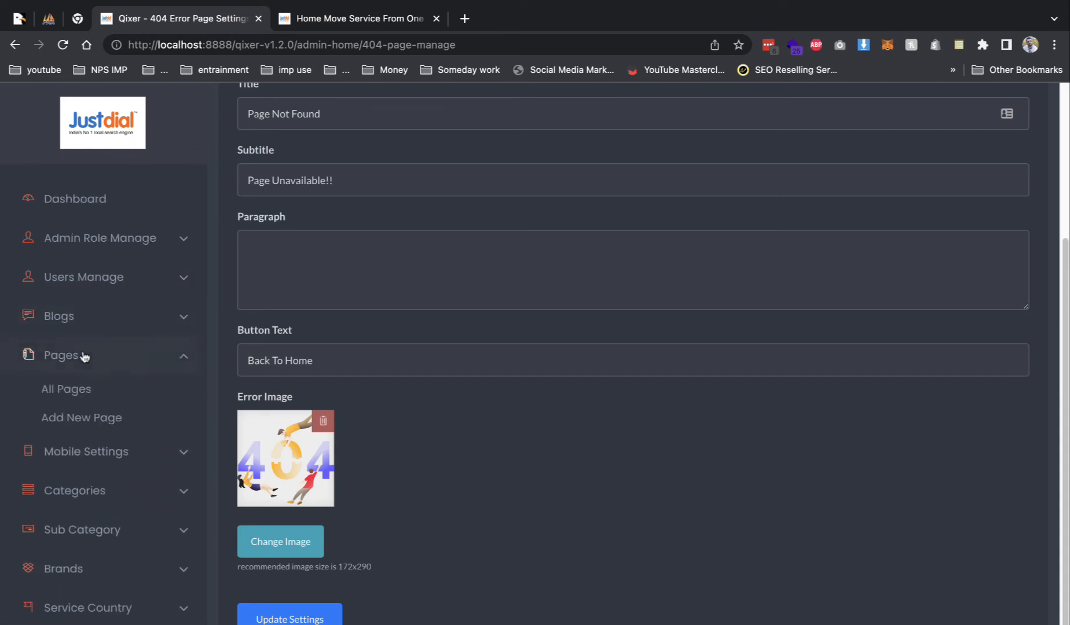
pyautogui.scroll(-4, 88, 402)
pyautogui.scroll(-3, 89, 402)
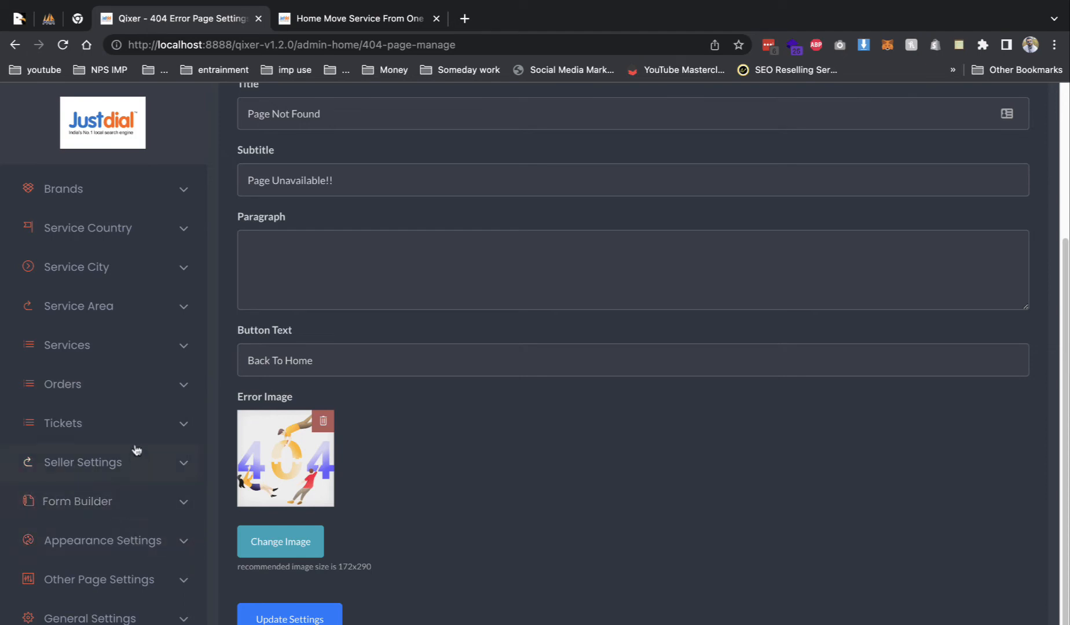
pyautogui.scroll(-1, 133, 450)
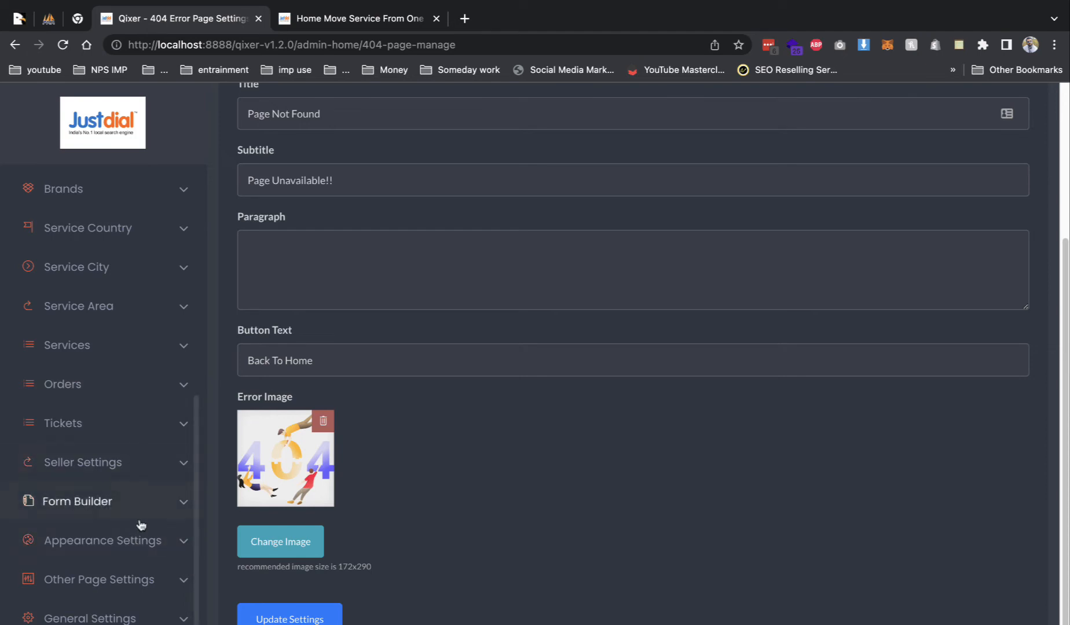
pyautogui.click(139, 546)
pyautogui.scroll(-2, 139, 548)
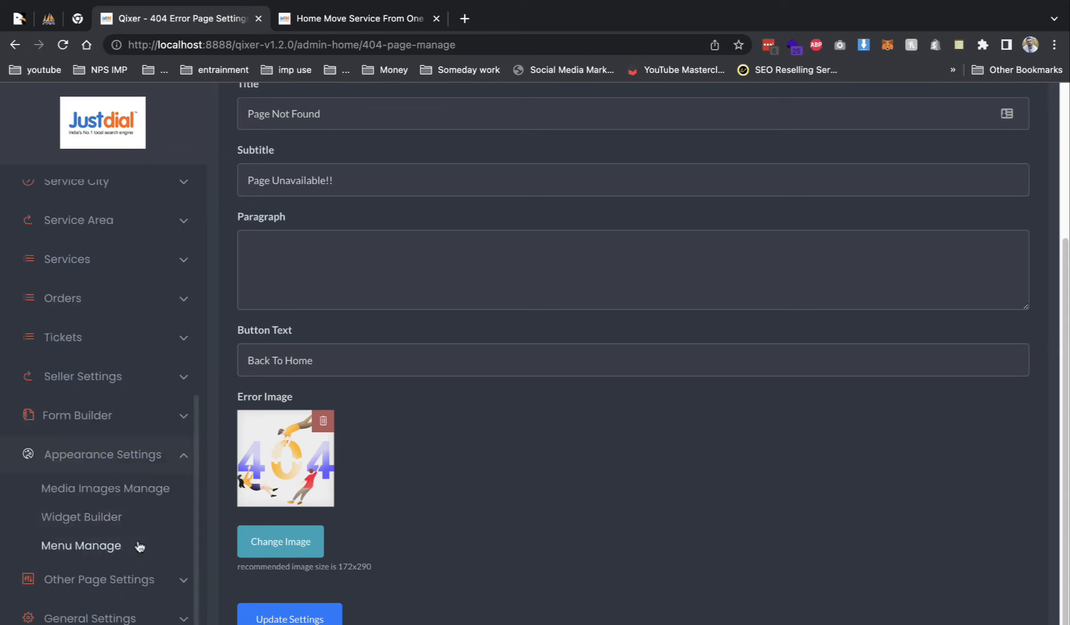
pyautogui.click(106, 546)
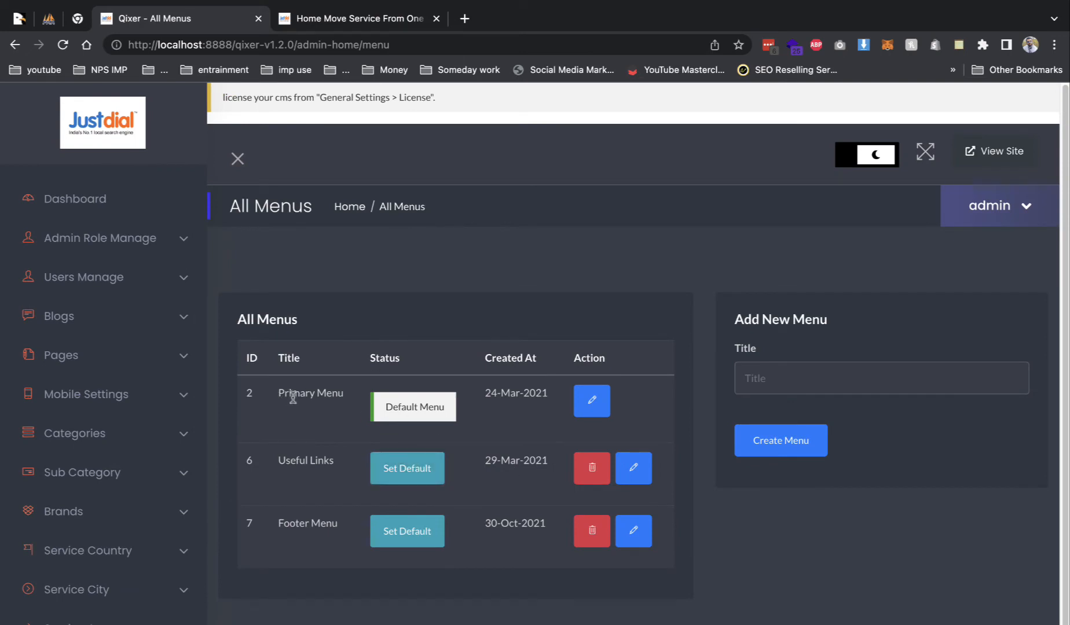
# - Glance at the Footer Menu, then bring up the Primary Menu in the editor
pyautogui.moveTo(291, 394); pyautogui.dragTo(502, 418)
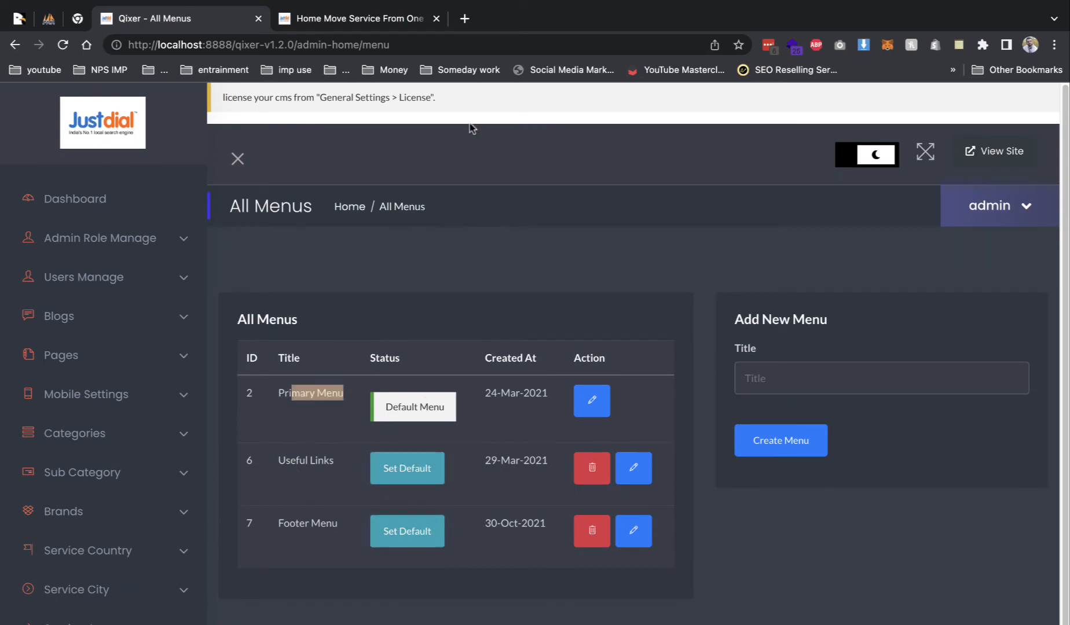
pyautogui.click(628, 541)
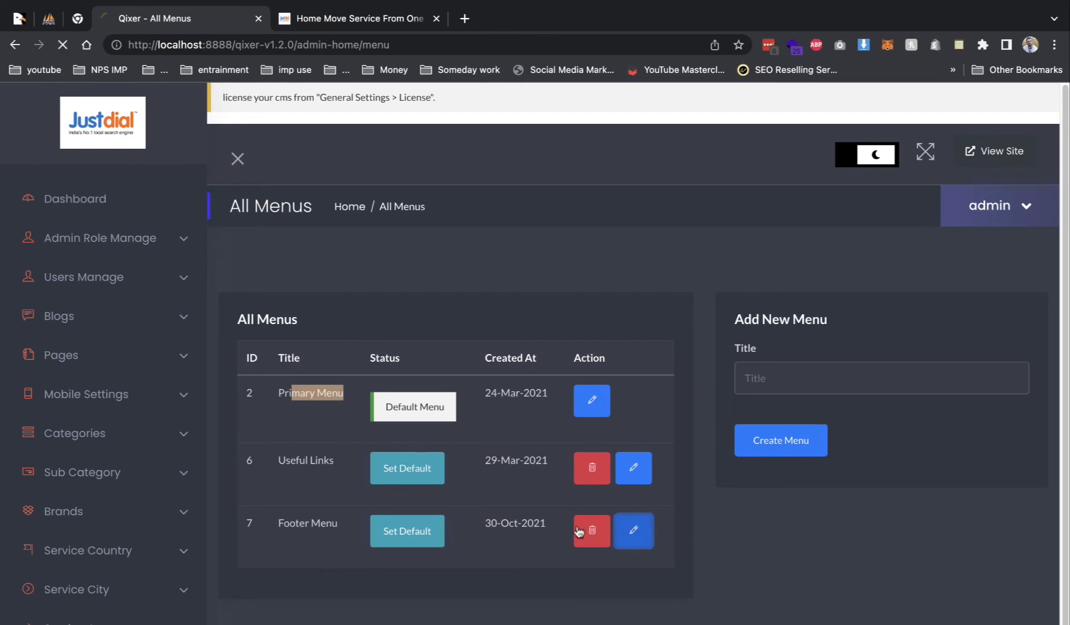
pyautogui.scroll(-2, 609, 480)
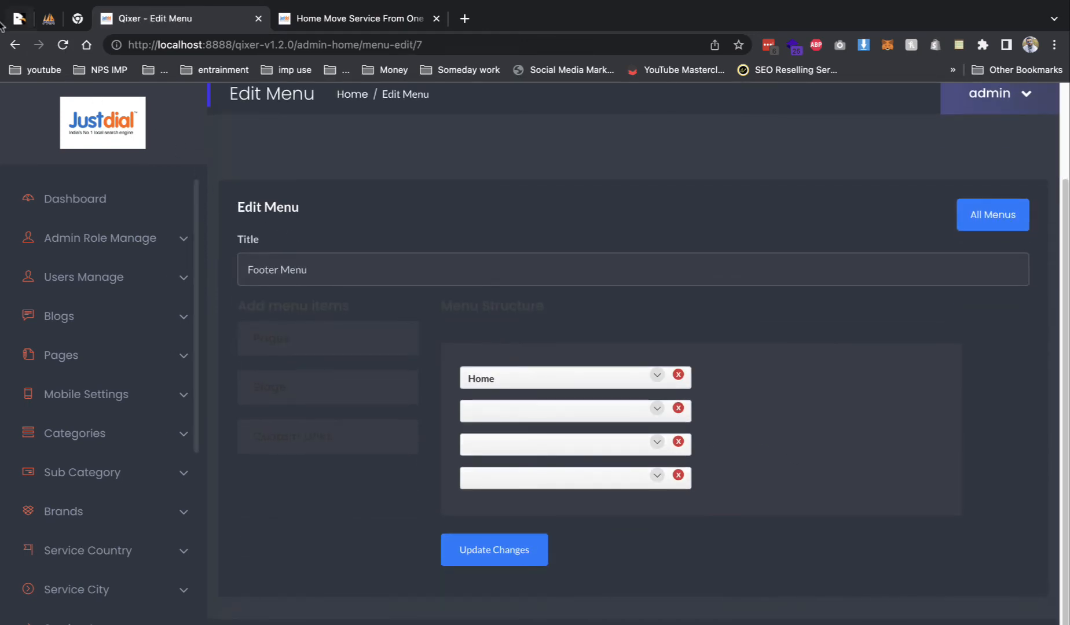
pyautogui.click(15, 45)
pyautogui.click(602, 406)
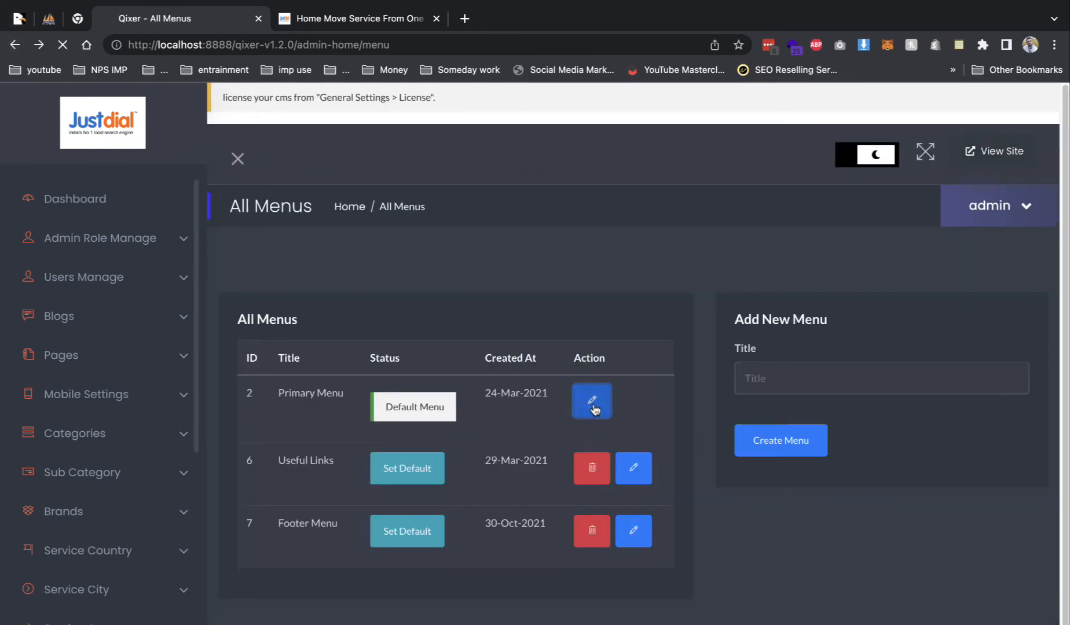
# - Browse Home Page One, Two and Three from the live site's Home dropdown
pyautogui.click(322, 23)
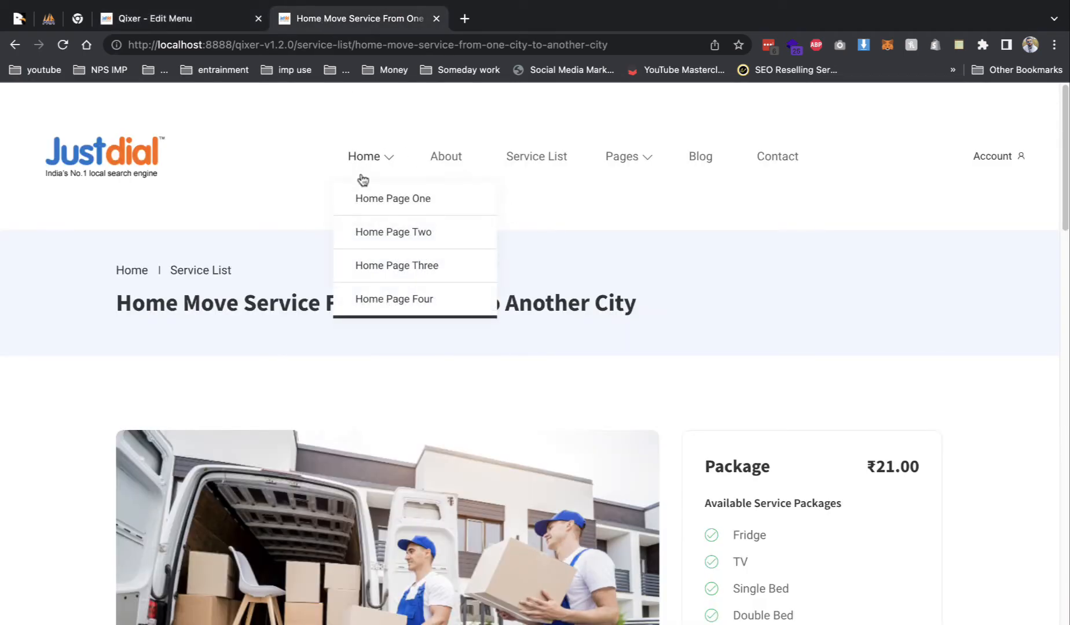
pyautogui.click(378, 210)
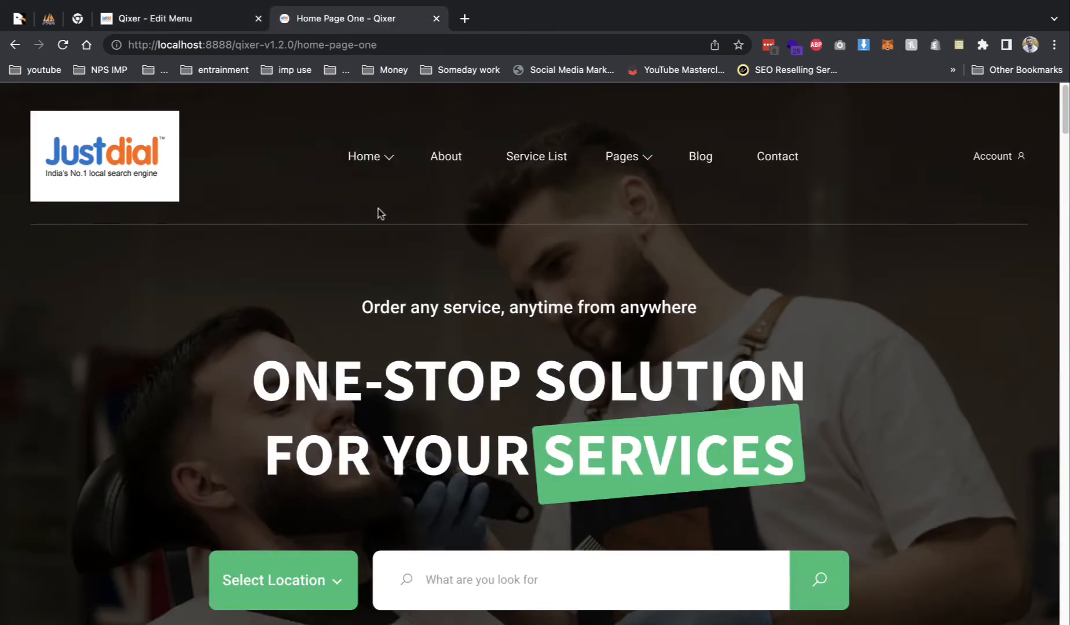
pyautogui.moveTo(382, 155)
pyautogui.click(393, 229)
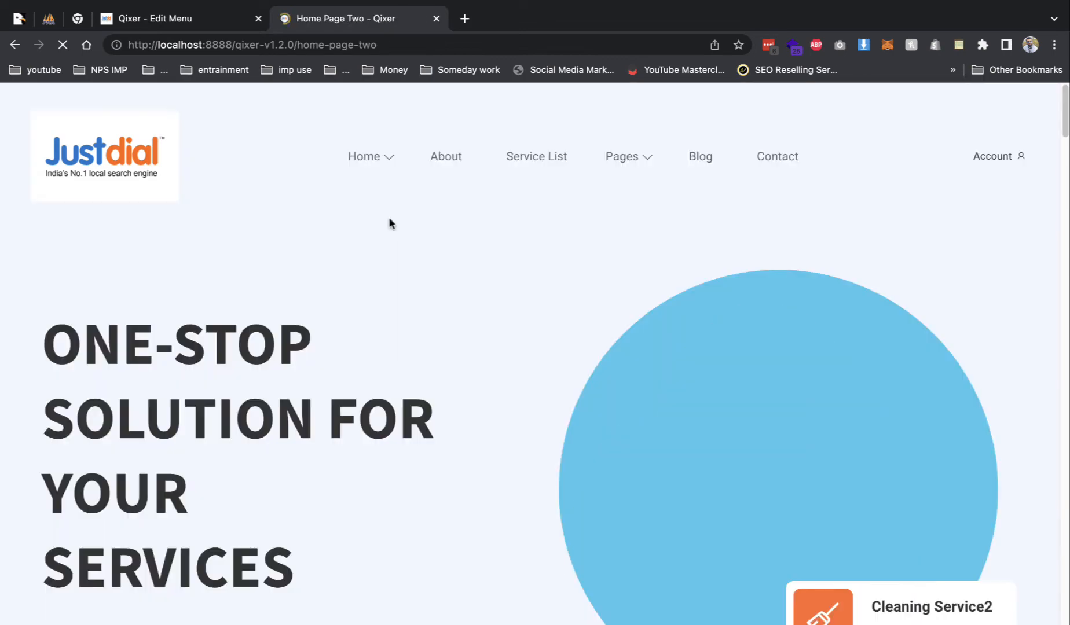
pyautogui.click(406, 265)
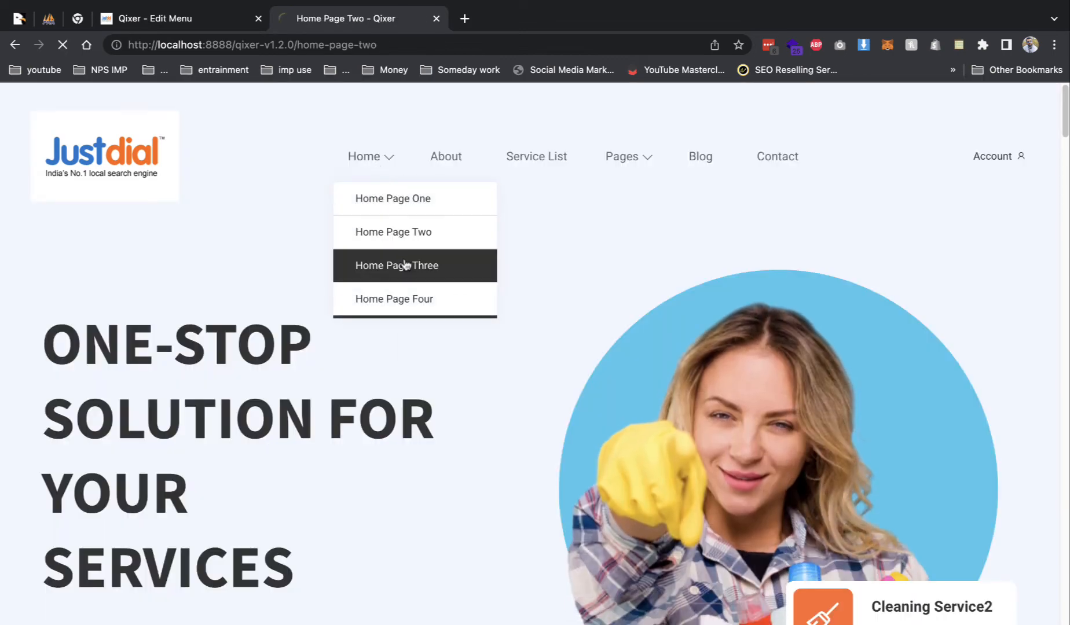
pyautogui.moveTo(422, 158)
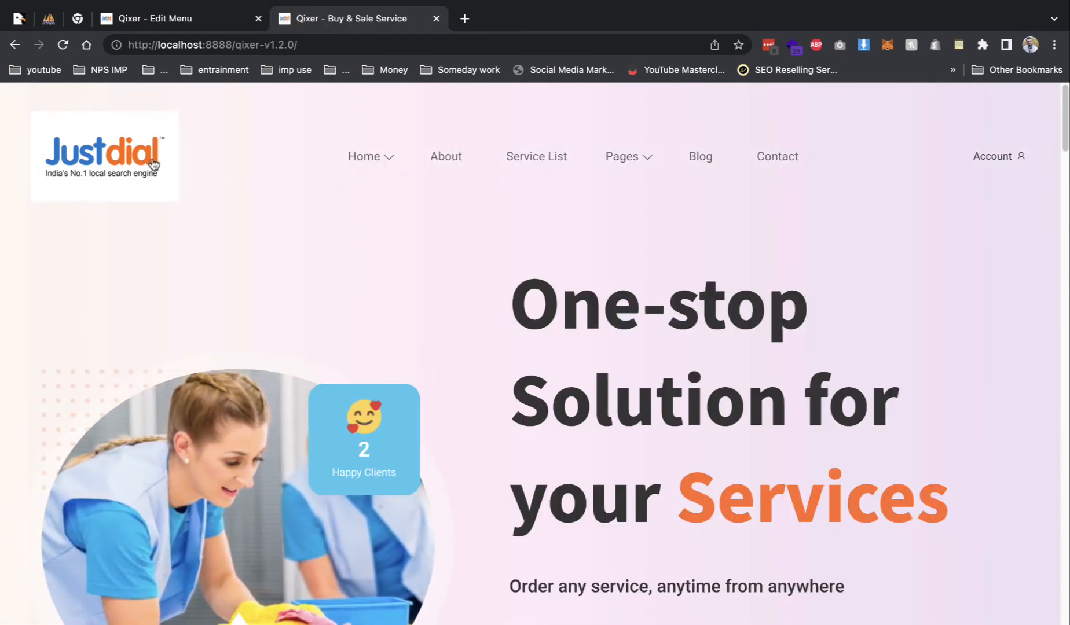
pyautogui.click(131, 161)
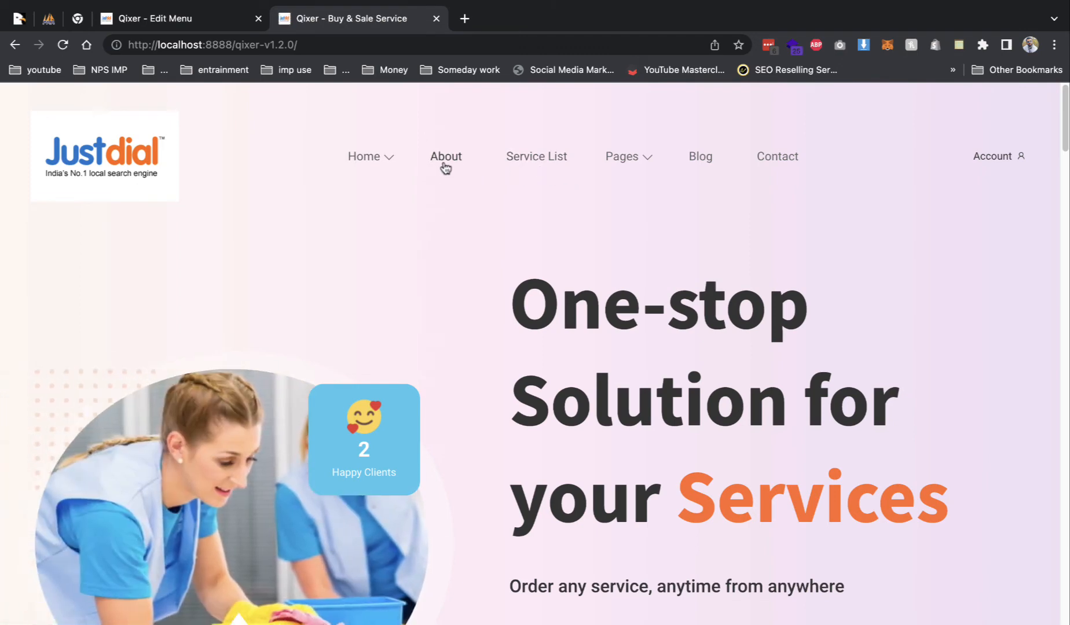
pyautogui.moveTo(624, 181)
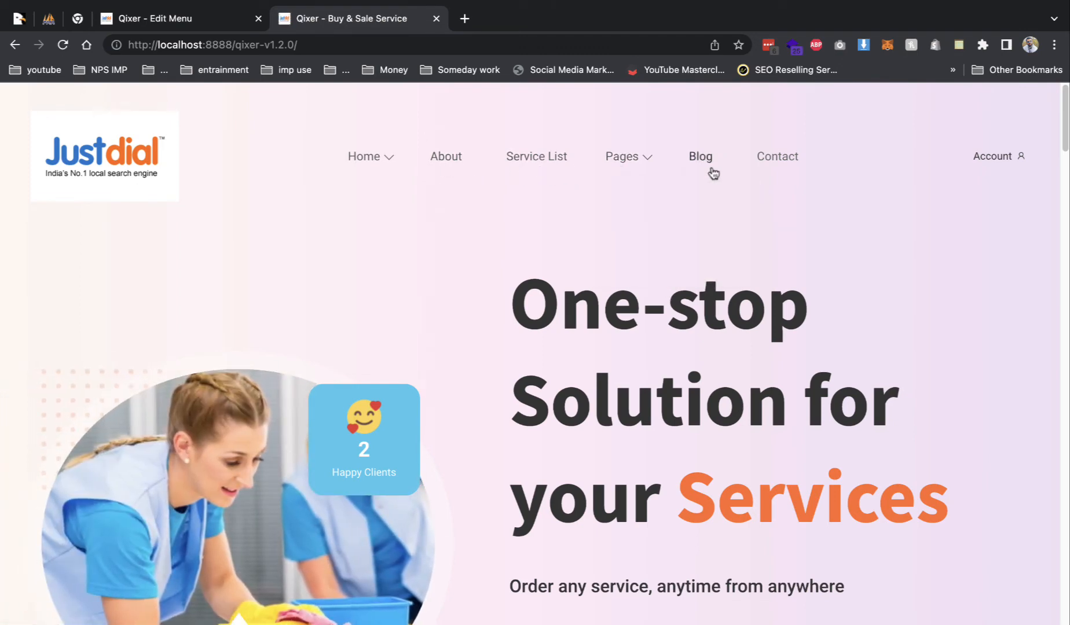
pyautogui.click(640, 232)
# - Start deleting the Home Page One–Four, About and Pages entries from the Primary Menu
pyautogui.click(174, 17)
pyautogui.scroll(-2, 723, 497)
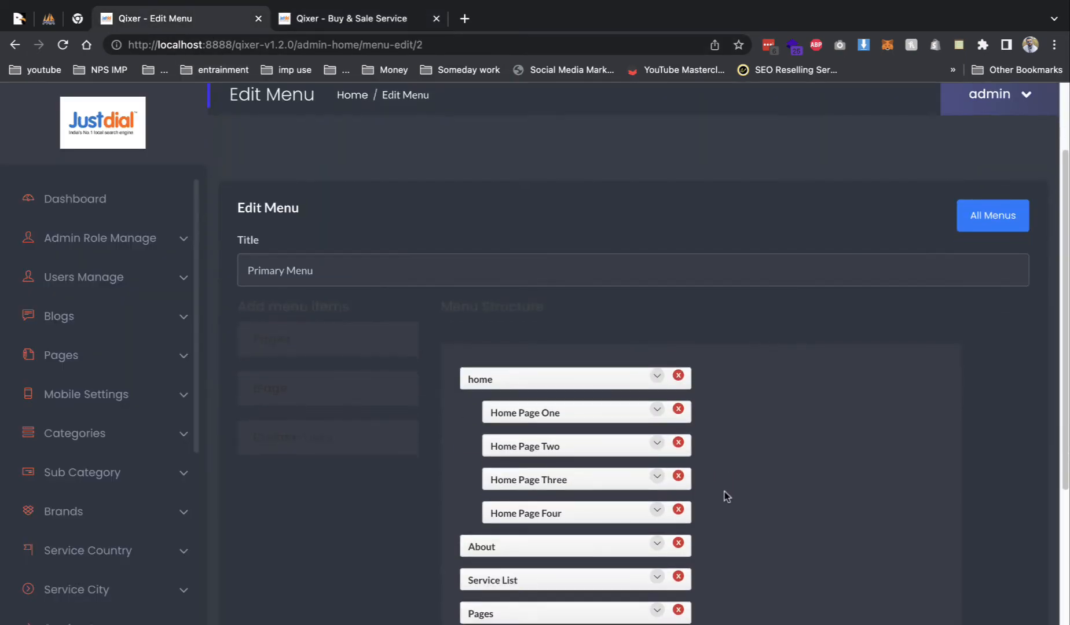
pyautogui.click(678, 409)
pyautogui.click(678, 410)
pyautogui.click(679, 410)
pyautogui.click(678, 409)
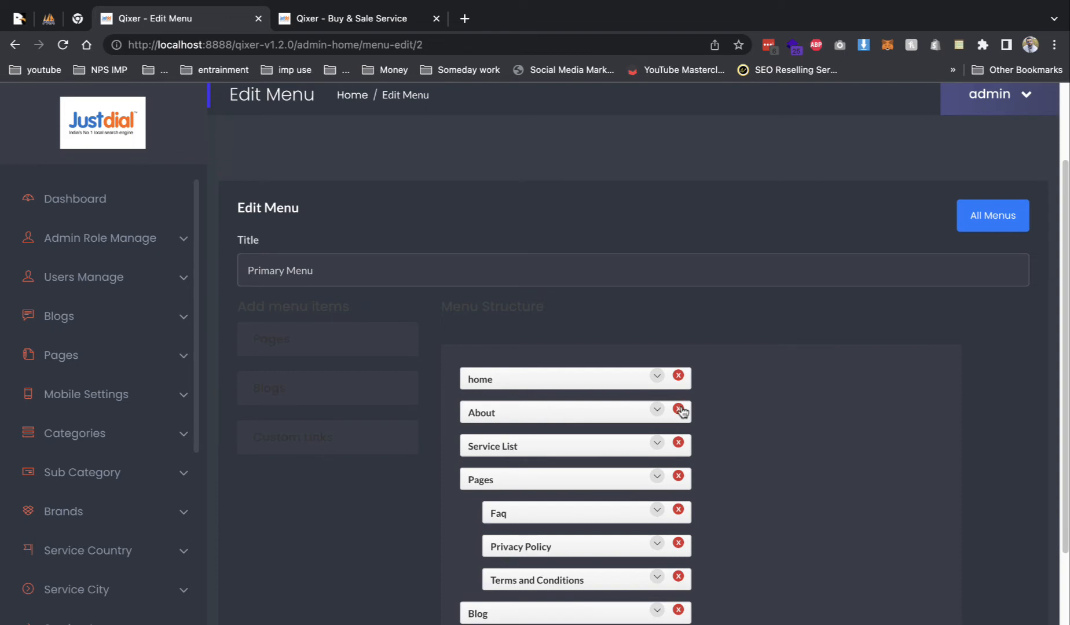
pyautogui.click(678, 409)
pyautogui.click(678, 443)
pyautogui.click(680, 443)
pyautogui.click(679, 443)
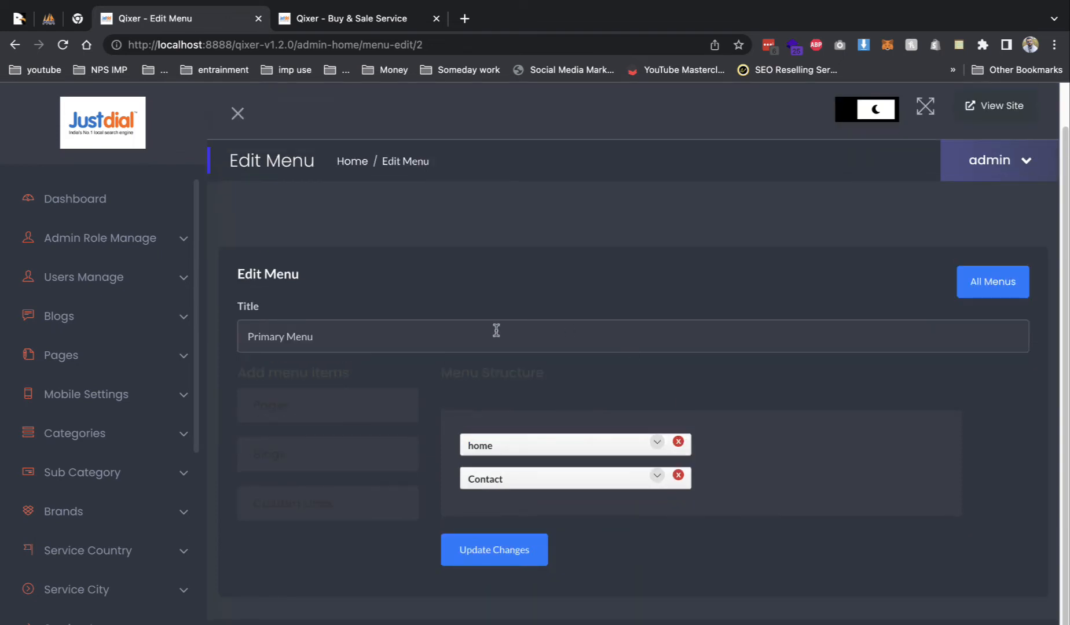
# - Reload the Primary Menu, remove Home Page One–Four, About, Pages and Blog, and save
pyautogui.click(15, 45)
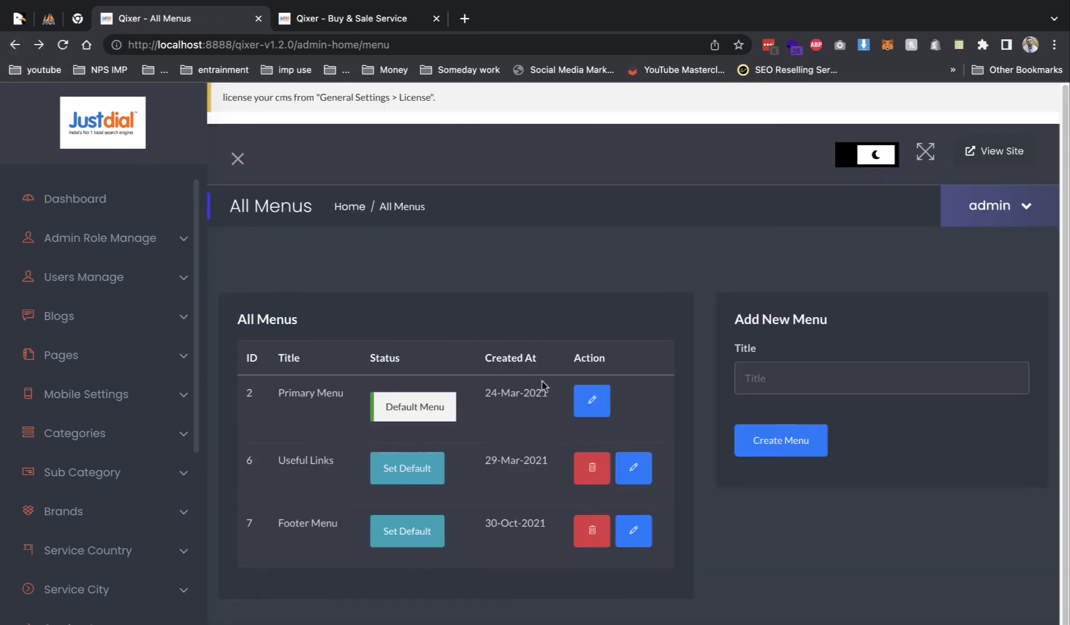
pyautogui.click(596, 396)
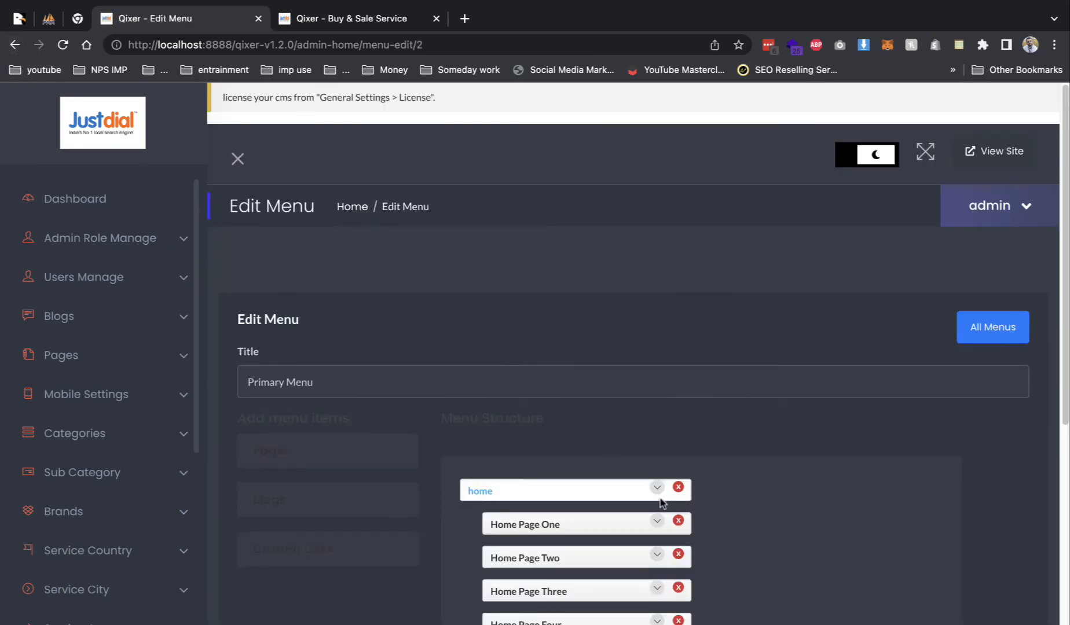
pyautogui.scroll(-1, 666, 486)
pyautogui.scroll(-2, 669, 477)
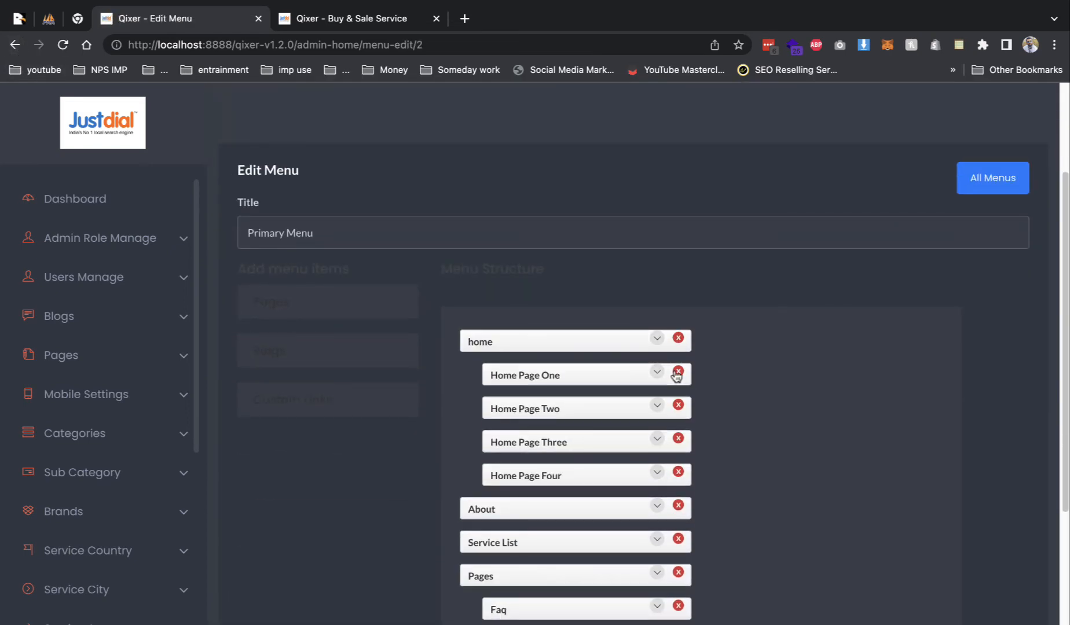
pyautogui.click(678, 372)
pyautogui.click(678, 372)
pyautogui.click(678, 372)
pyautogui.click(678, 372)
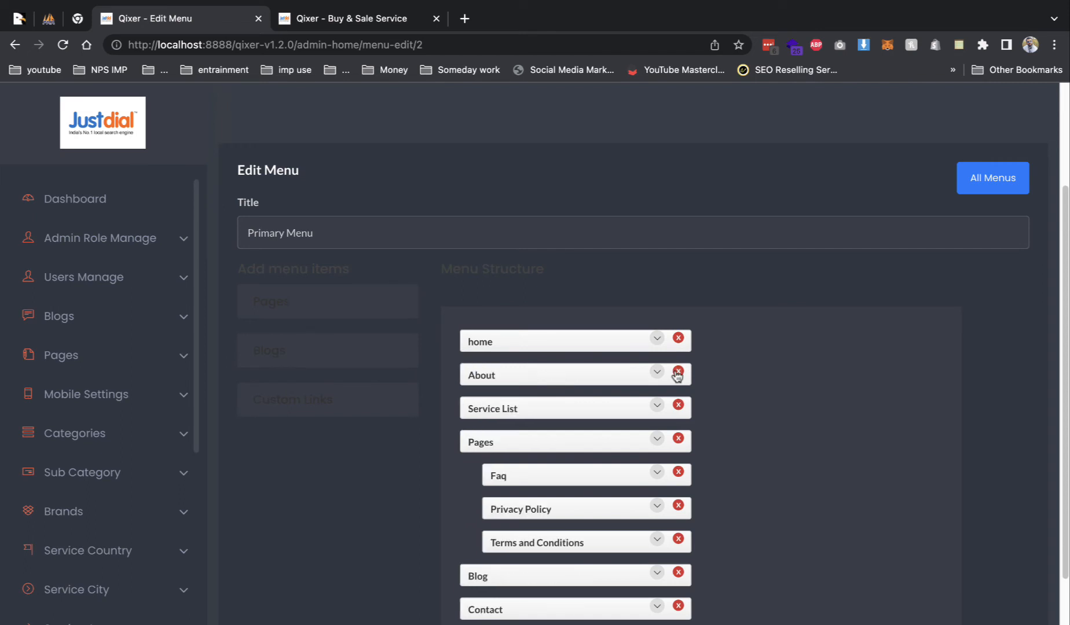
pyautogui.click(678, 373)
pyautogui.click(678, 404)
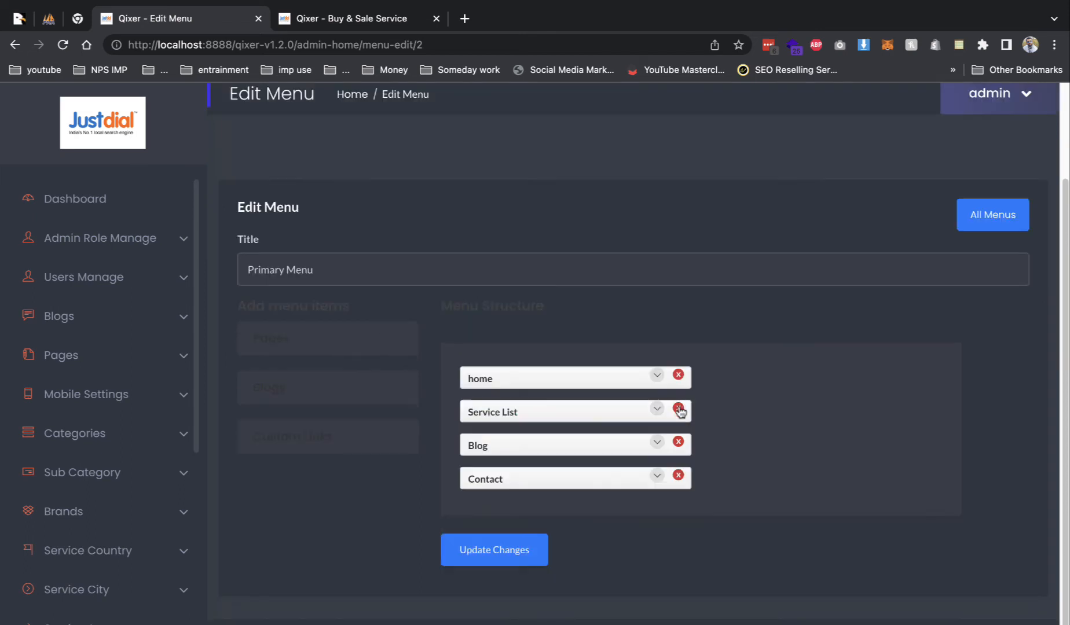
pyautogui.click(678, 442)
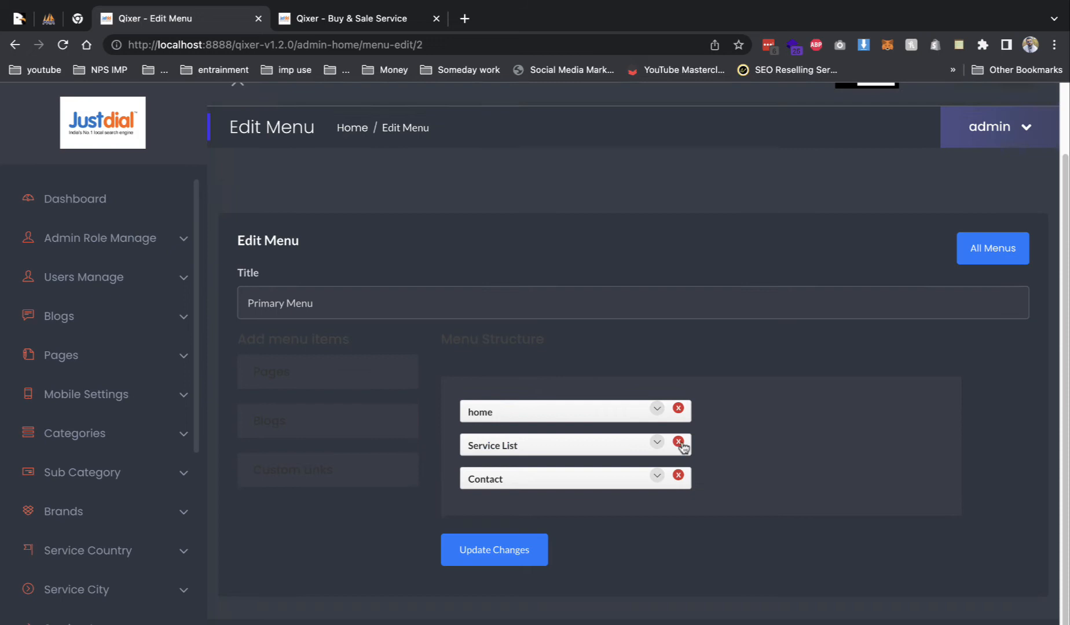
pyautogui.click(544, 545)
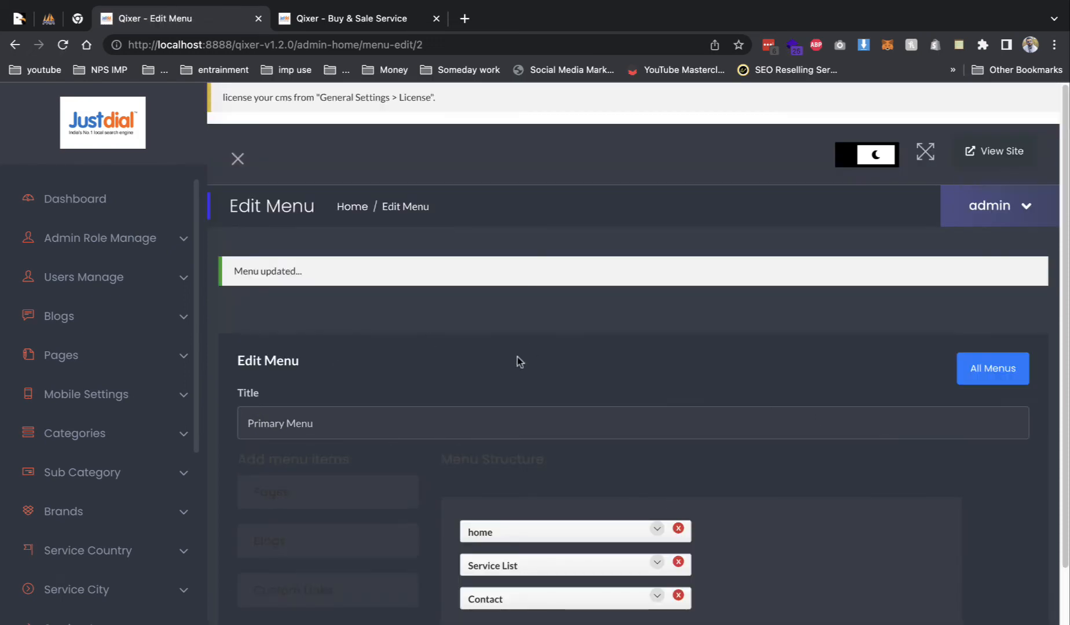
pyautogui.click(312, 24)
# - Reload the live site to check the three-link navbar, then return to the Edit Menu page
pyautogui.press('super+r')
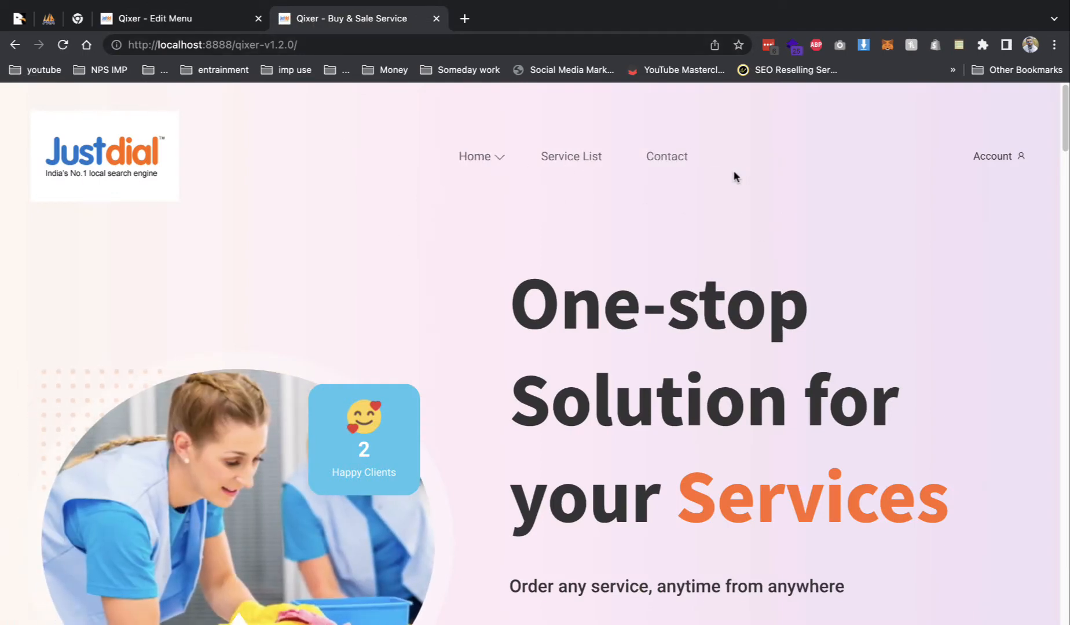
pyautogui.scroll(-5, 660, 267)
pyautogui.scroll(-5, 490, 235)
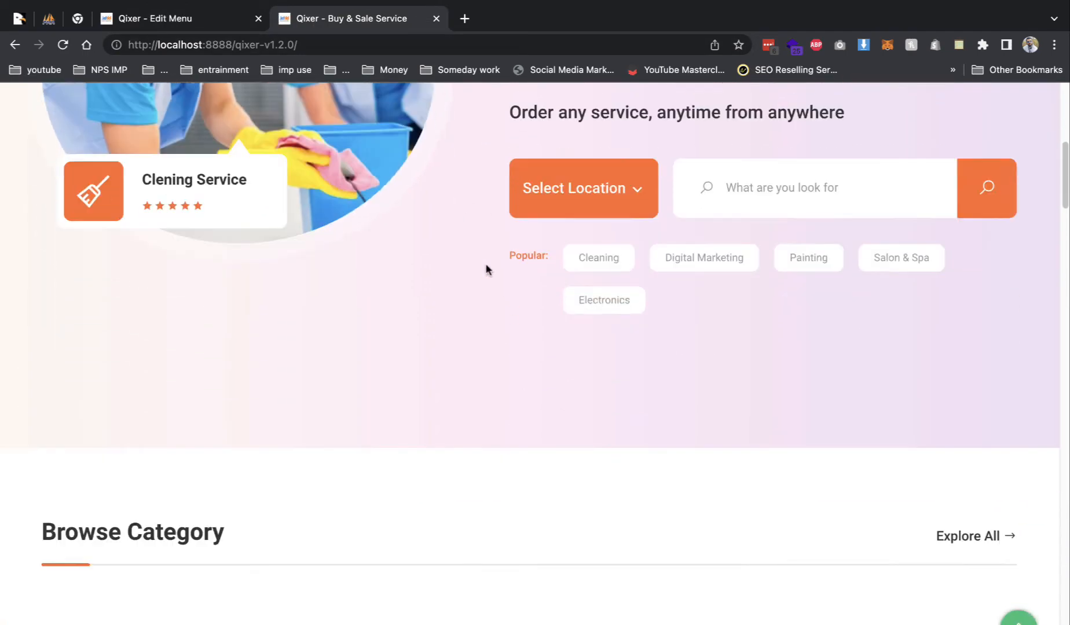
pyautogui.click(174, 18)
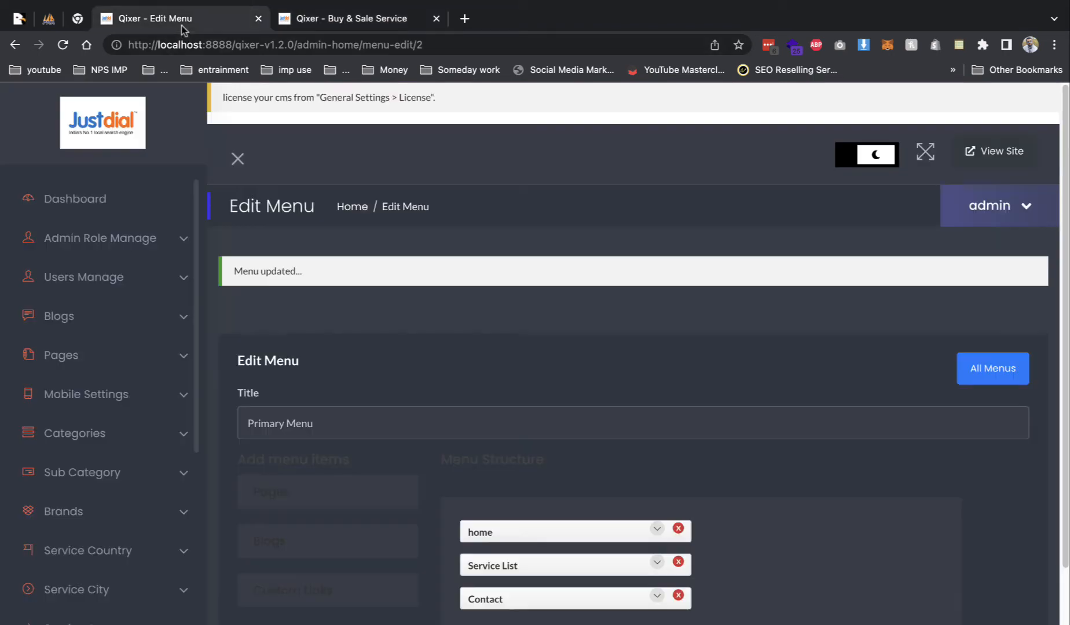
pyautogui.click(145, 353)
# - Open the page builder for Home Page Four from the All Pages list
pyautogui.click(97, 396)
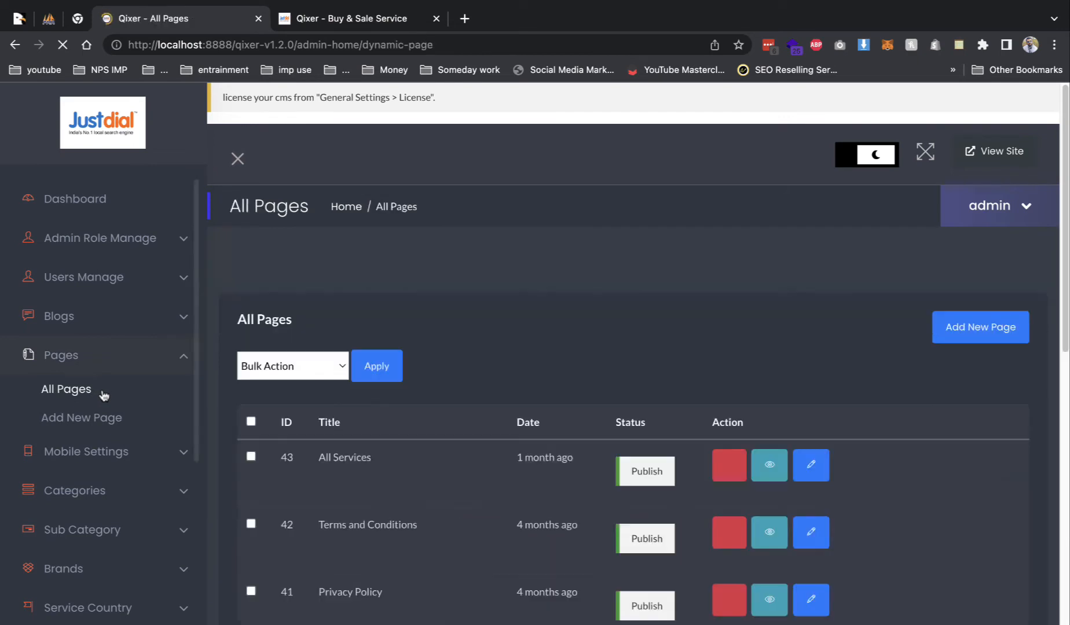
pyautogui.scroll(-2, 399, 455)
pyautogui.scroll(-3, 398, 427)
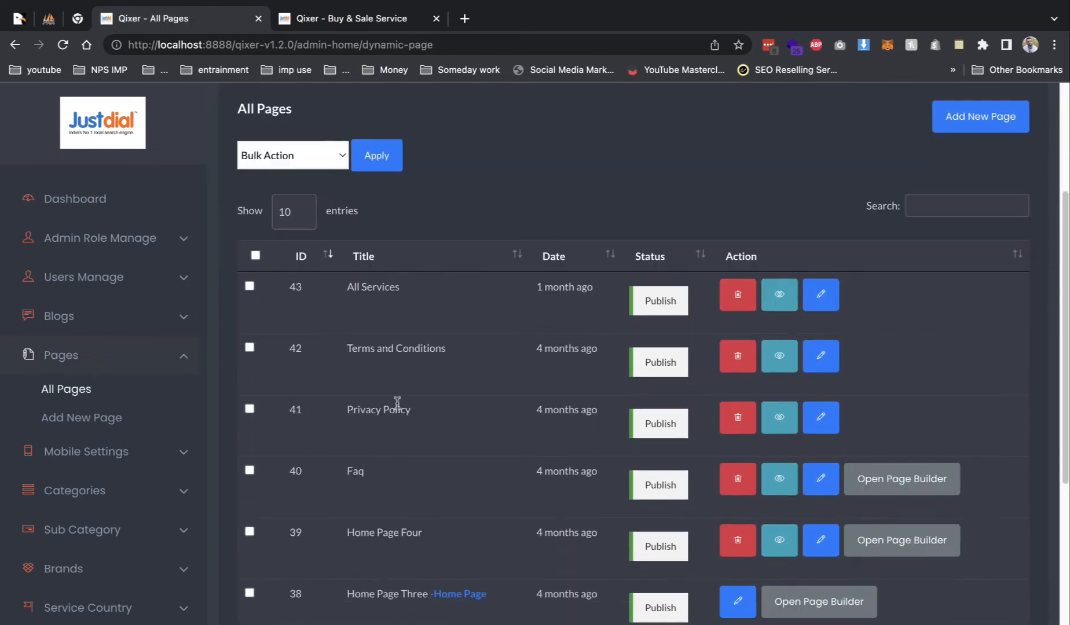
pyautogui.scroll(-3, 616, 538)
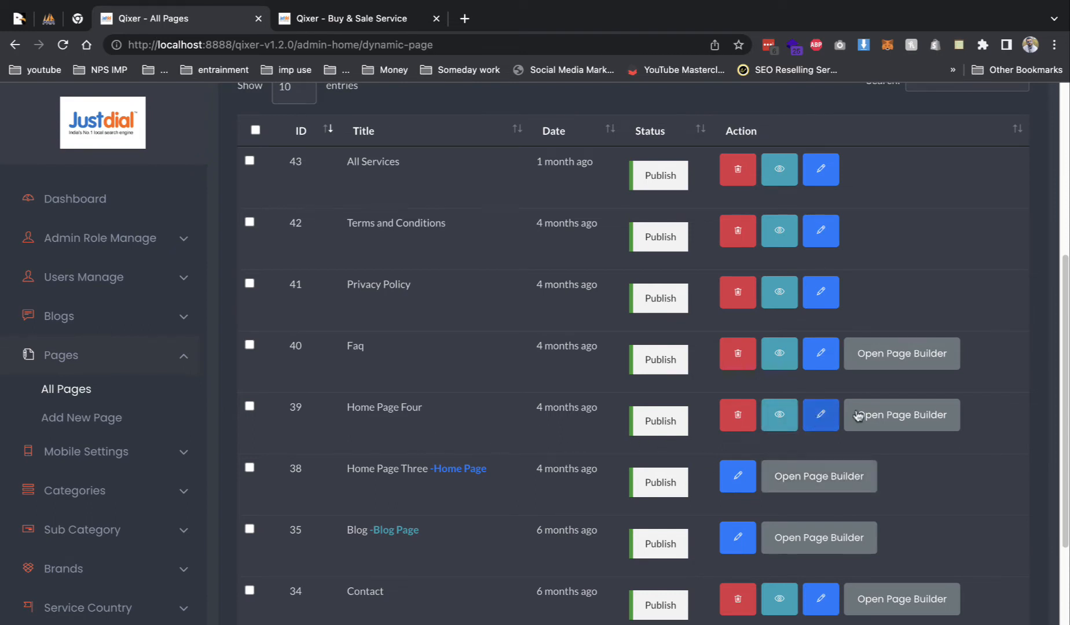
pyautogui.click(882, 415)
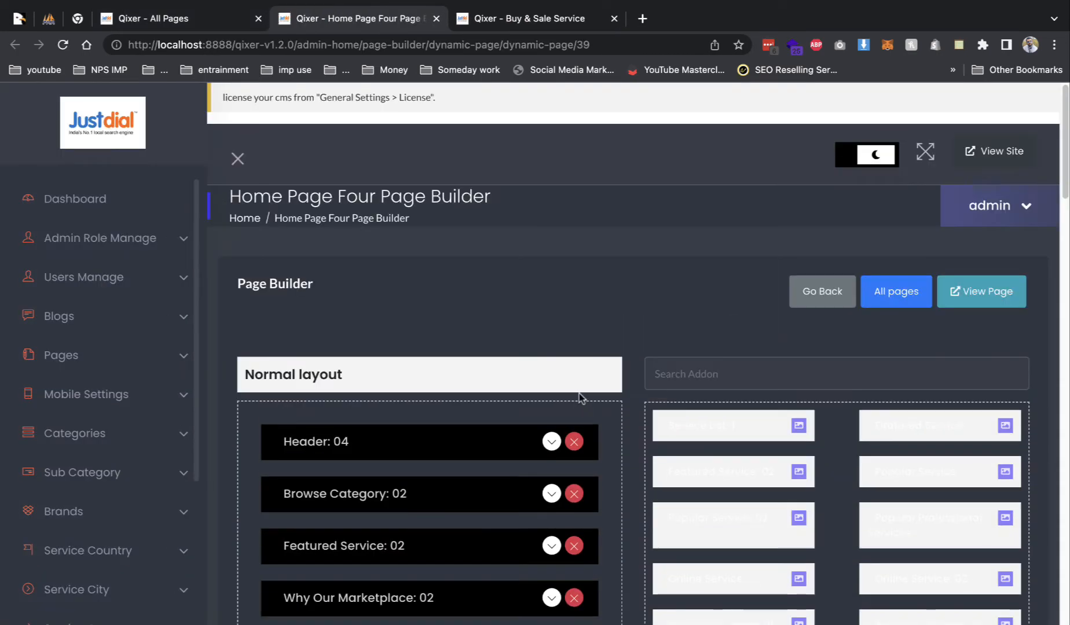
pyautogui.scroll(-4, 579, 400)
pyautogui.moveTo(797, 178)
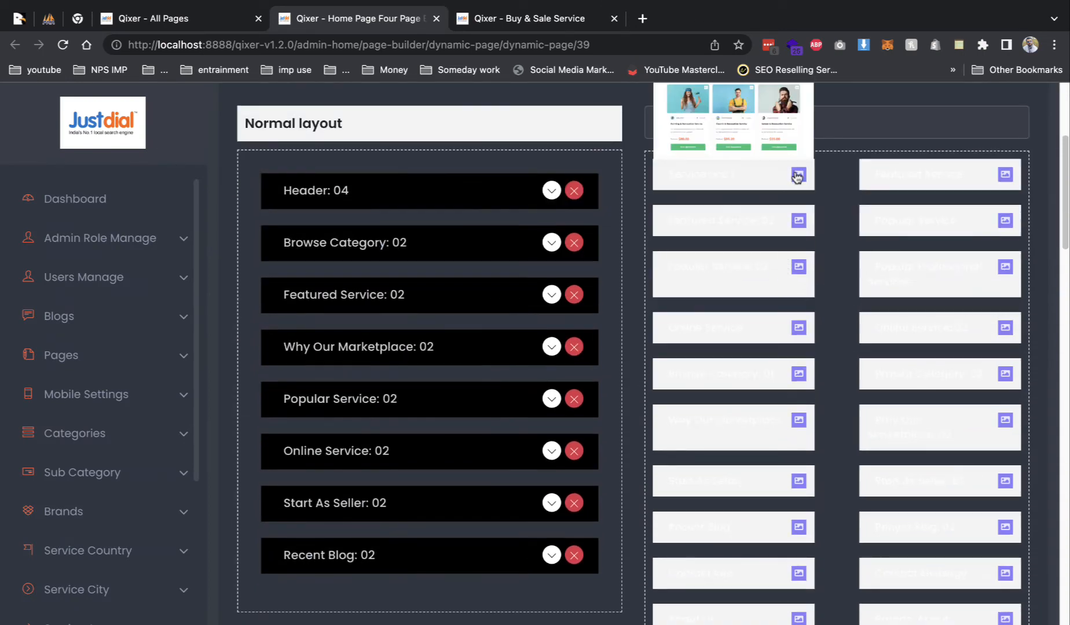
pyautogui.scroll(4, 448, 170)
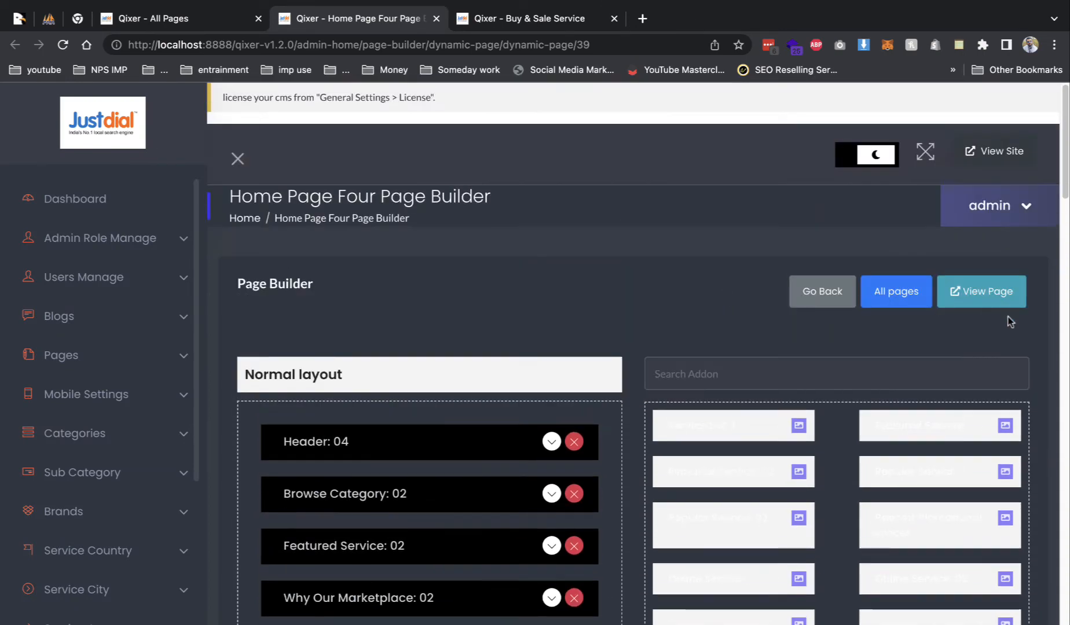
# - Preview the live Home Page Four in a new tab, then return to the builder
pyautogui.rightClick(975, 292)
pyautogui.click(883, 301)
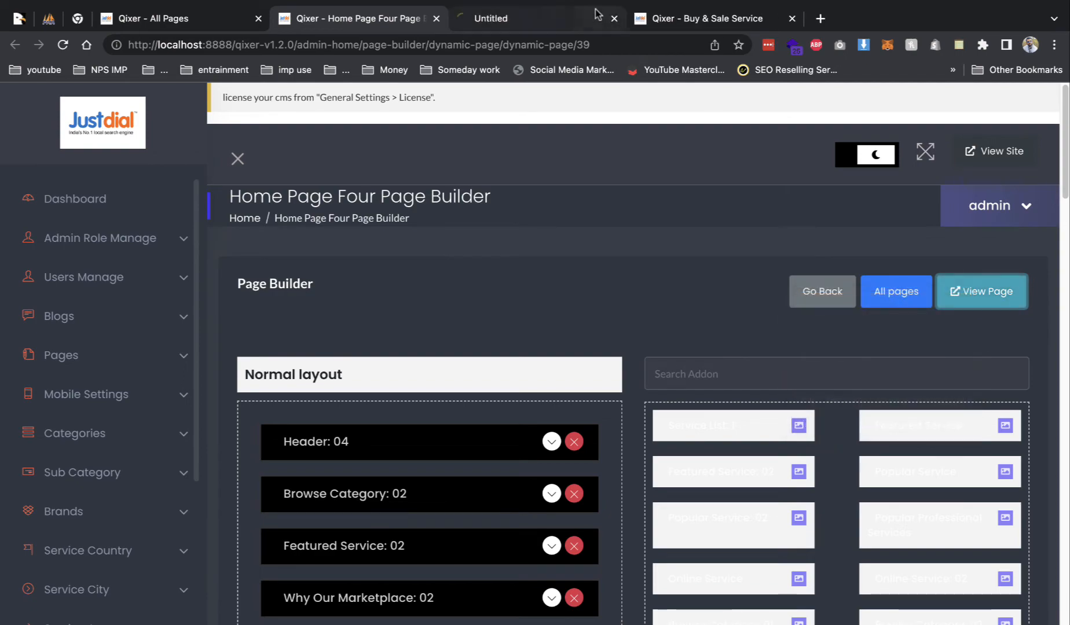
pyautogui.click(563, 19)
pyautogui.scroll(-9, 521, 199)
pyautogui.scroll(-2, 105, 198)
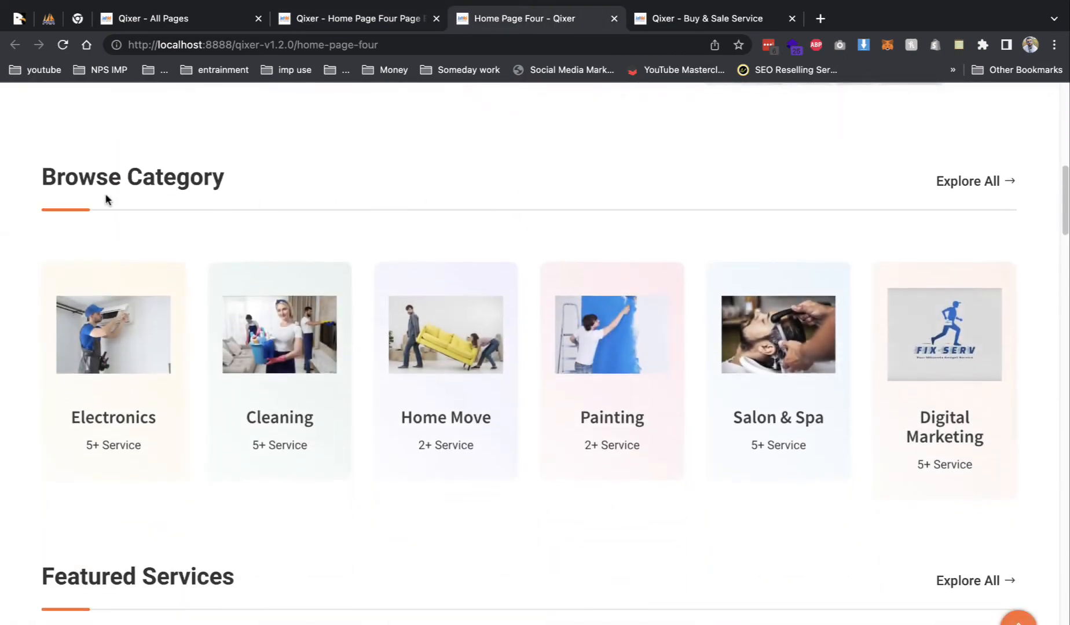
pyautogui.scroll(-5, 311, 203)
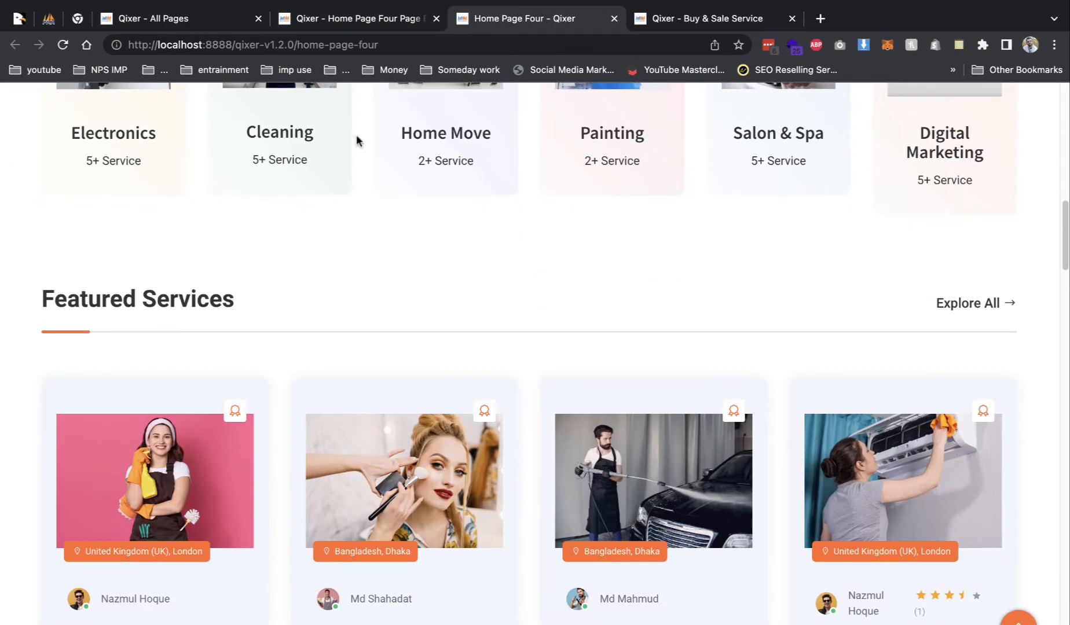
pyautogui.click(366, 20)
# - Place the Popular Professional Services addon under Browse Category: 02 and save its settings
pyautogui.scroll(-5, 900, 260)
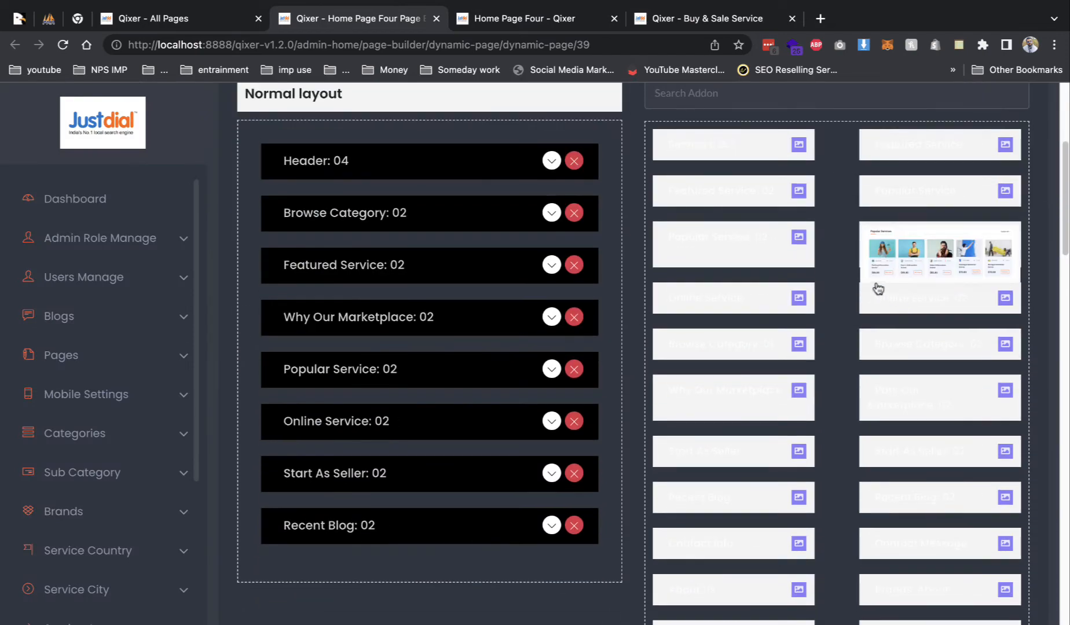
pyautogui.moveTo(889, 263)
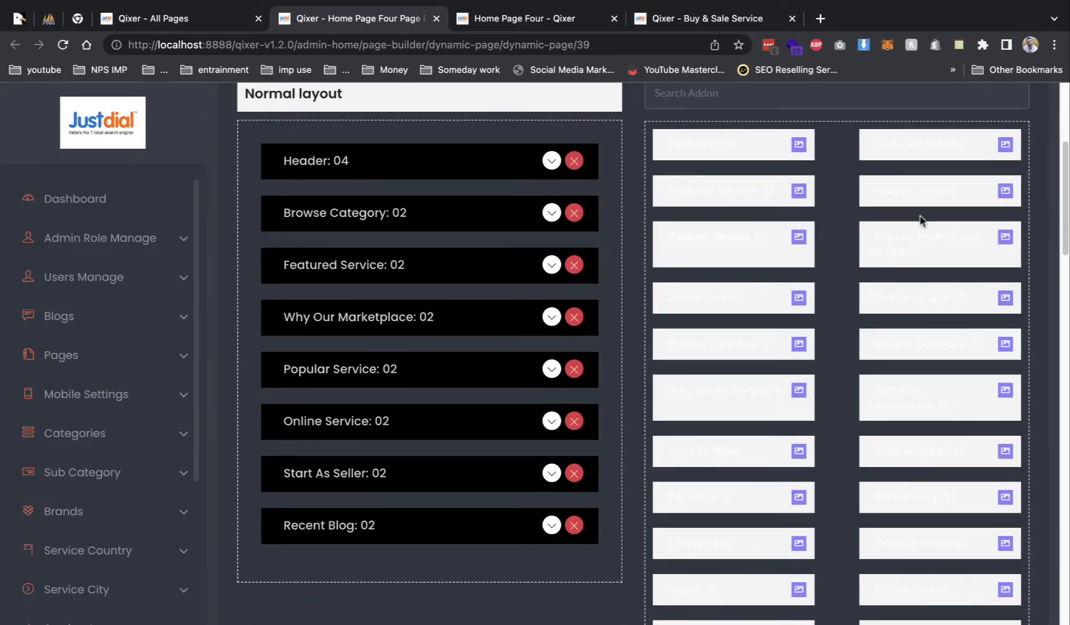
pyautogui.moveTo(930, 246)
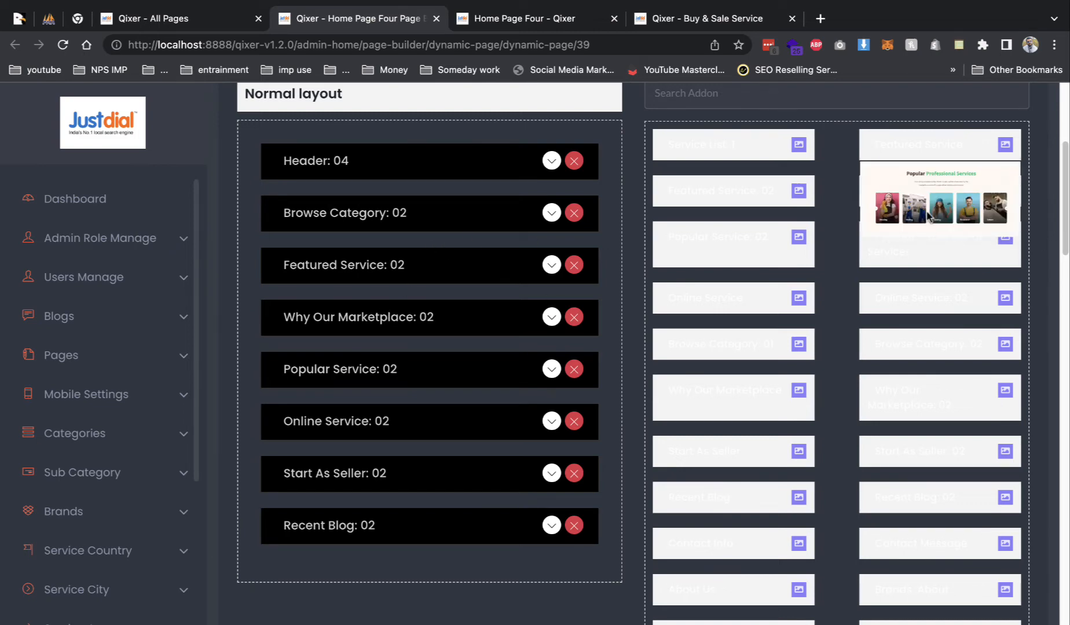
pyautogui.moveTo(931, 247); pyautogui.dragTo(345, 254)
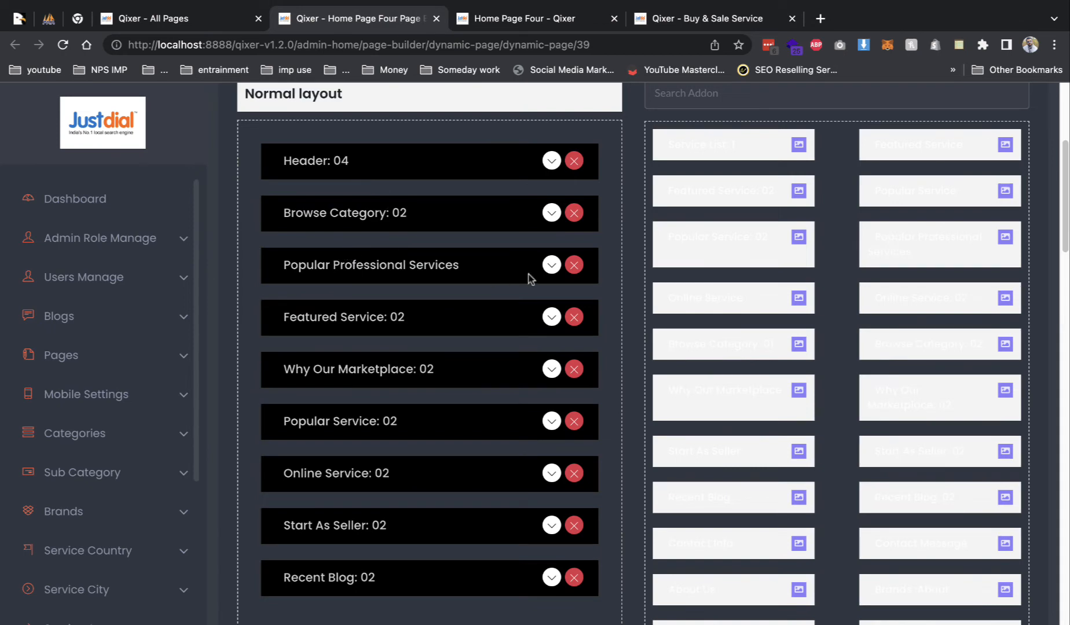
pyautogui.scroll(-5, 547, 319)
pyautogui.scroll(3, 516, 238)
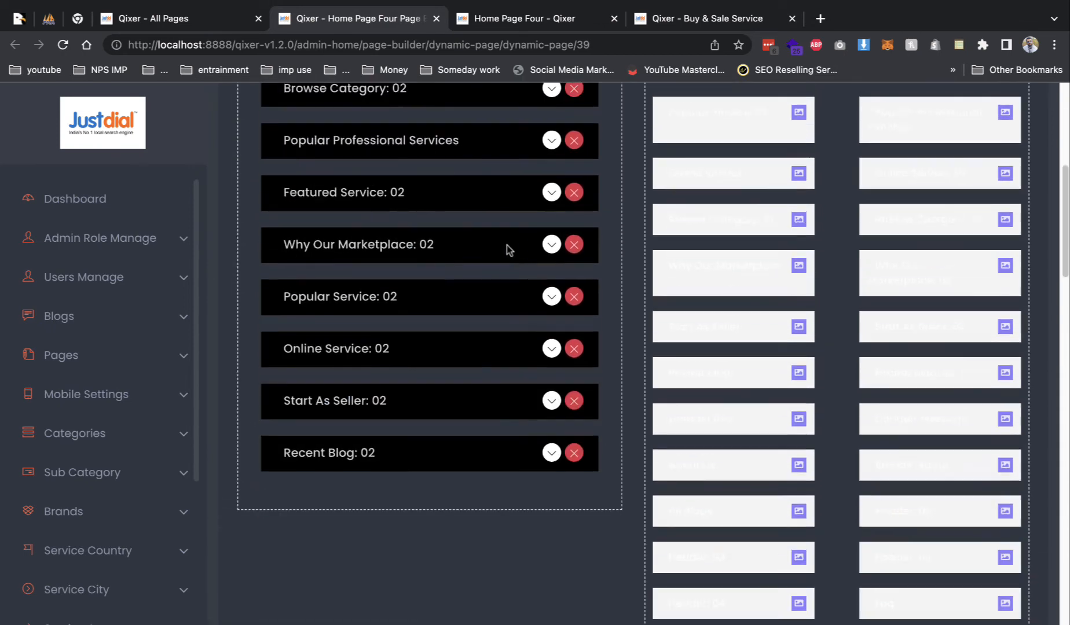
pyautogui.scroll(2, 504, 183)
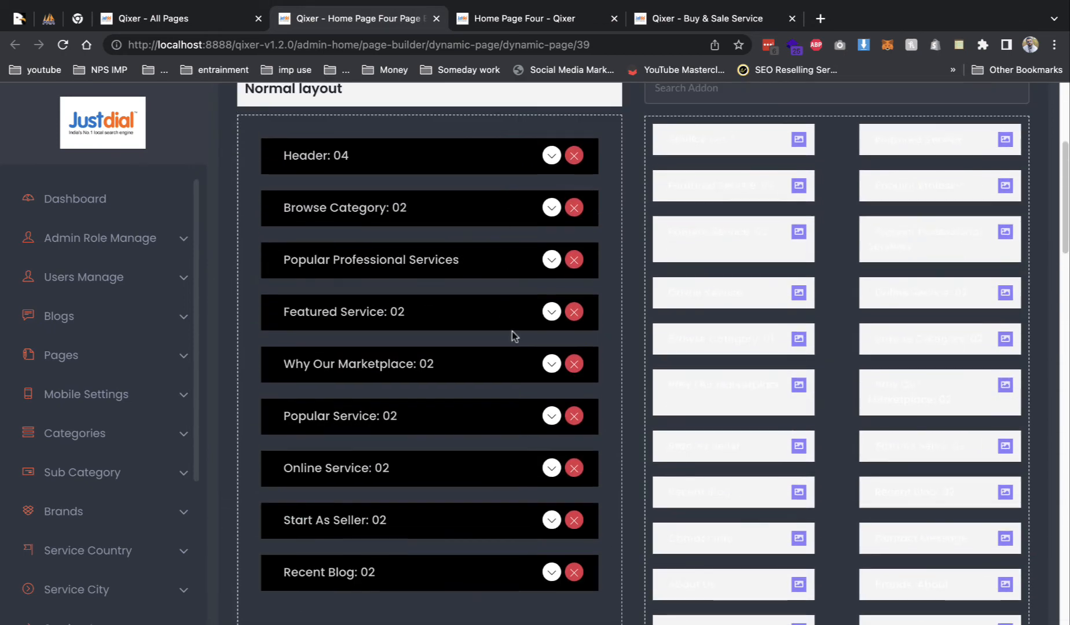
pyautogui.click(547, 263)
pyautogui.scroll(-8, 405, 377)
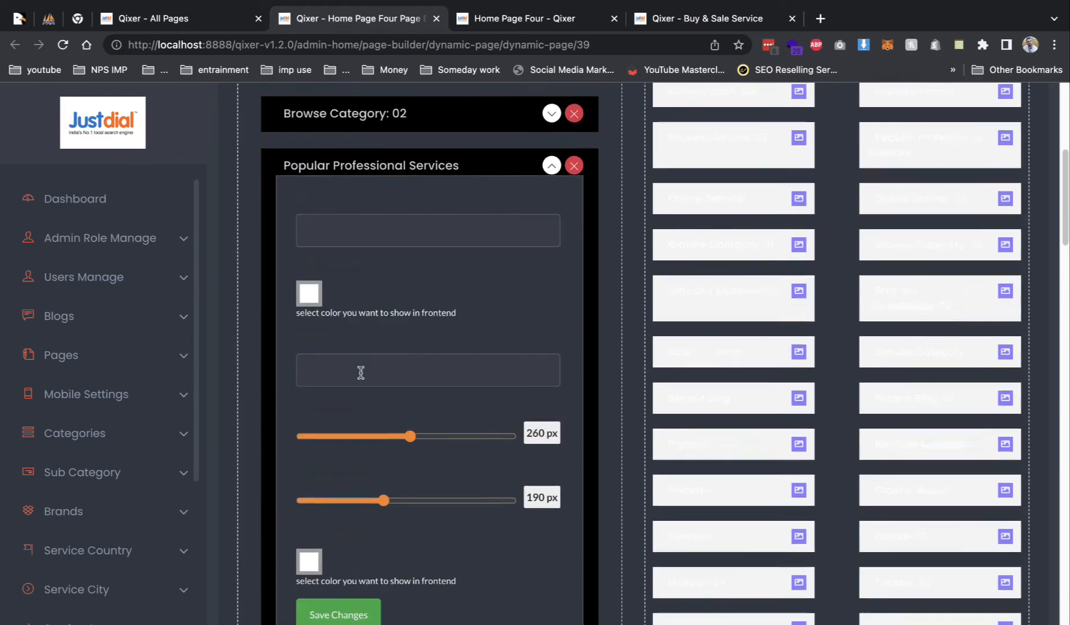
pyautogui.click(355, 255)
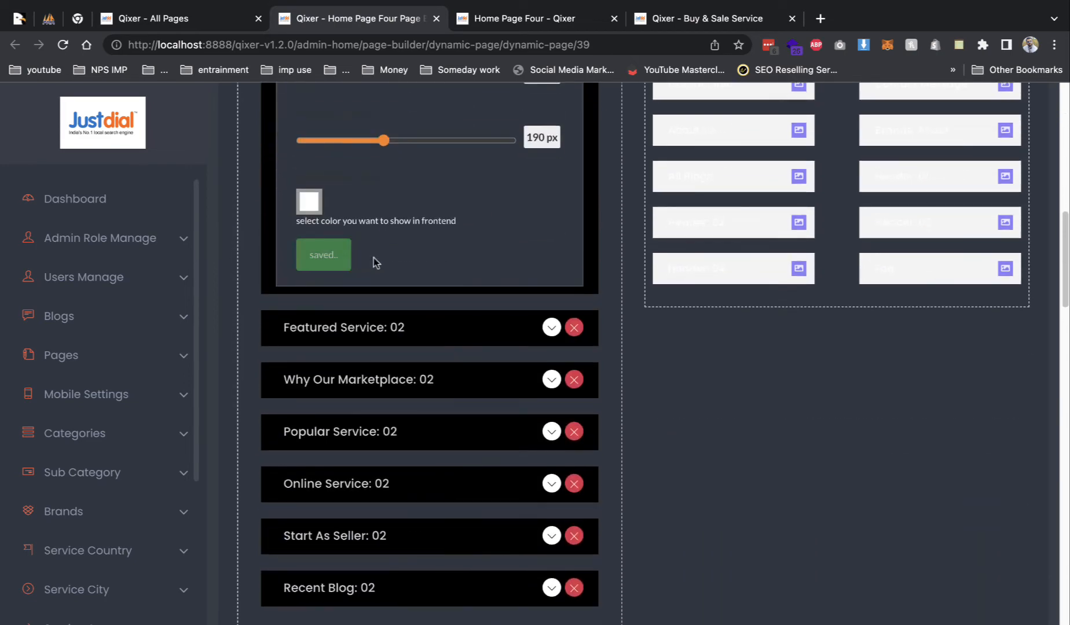
pyautogui.scroll(10, 417, 299)
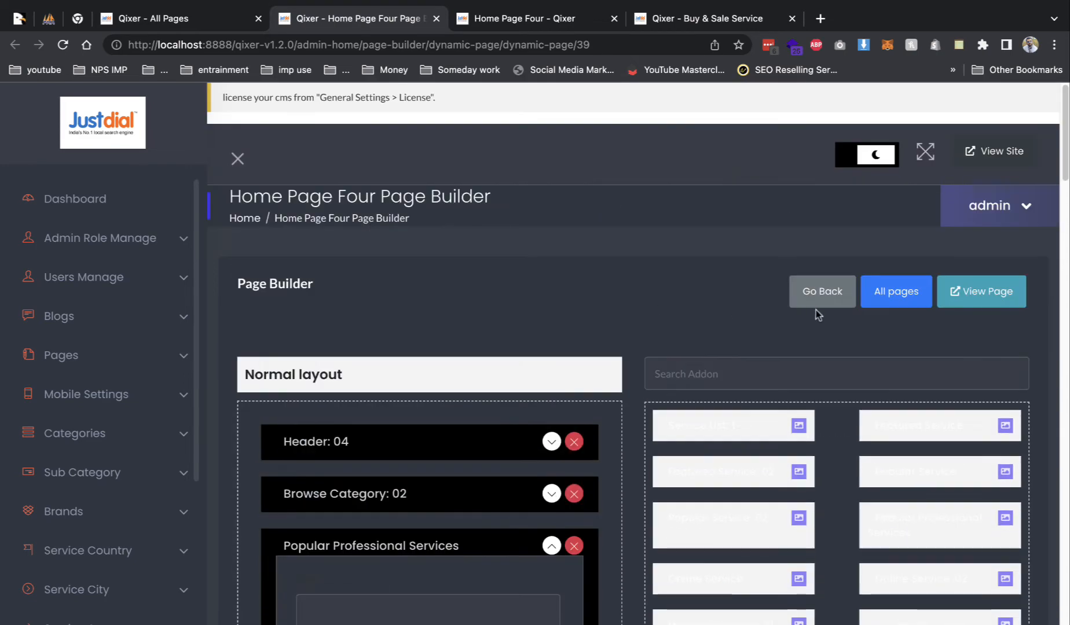
# - Check the updated Home Page Four on the live site, then return to the builder
pyautogui.click(961, 293)
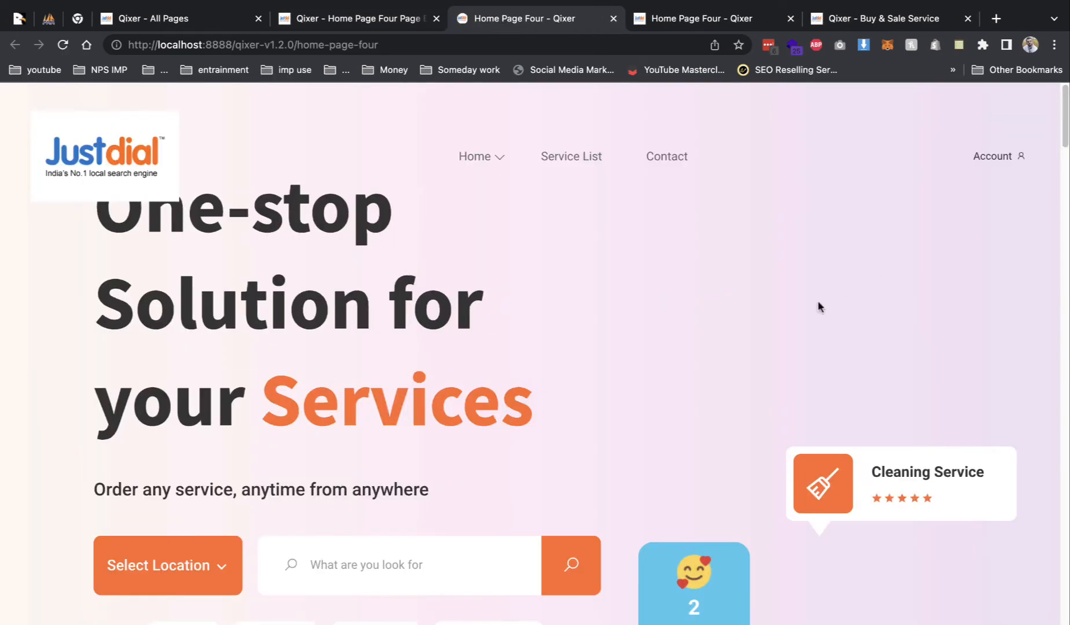
pyautogui.scroll(-10, 728, 305)
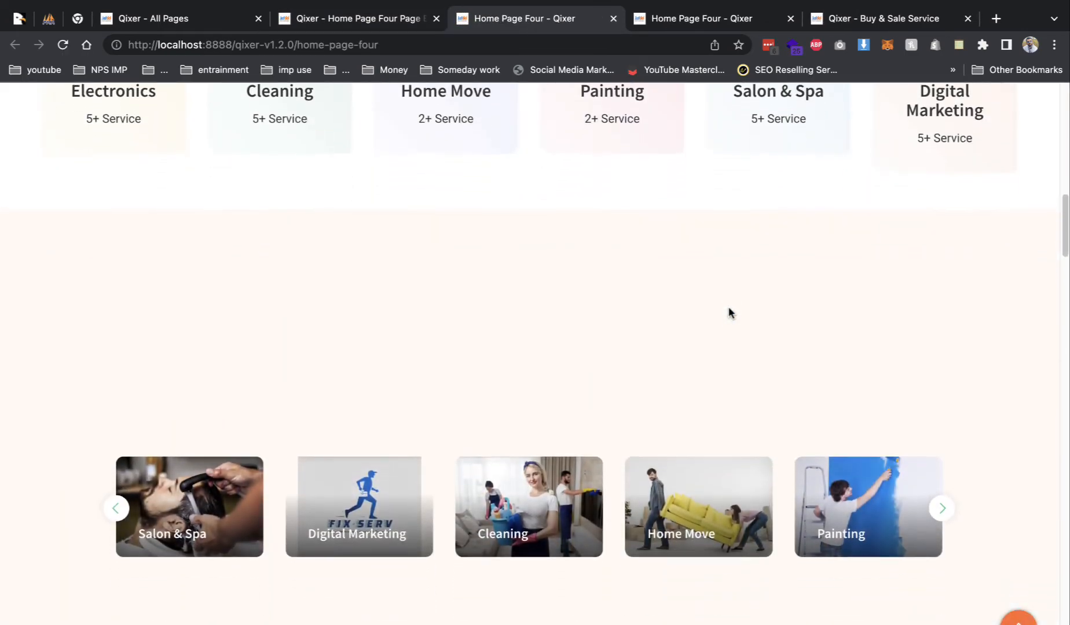
pyautogui.scroll(-3, 660, 373)
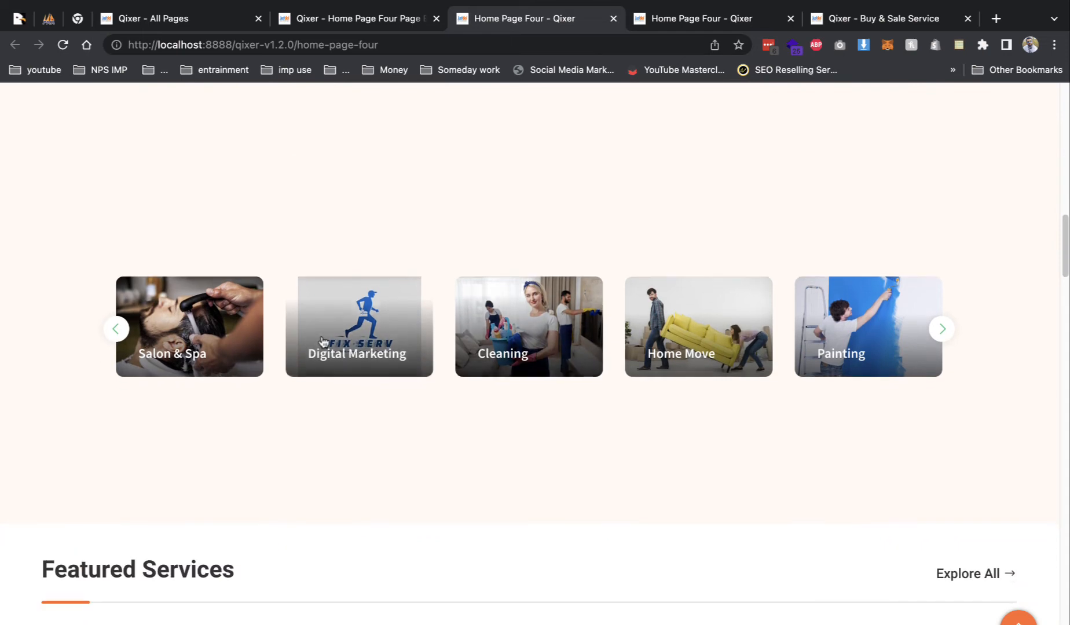
pyautogui.scroll(2, 608, 234)
pyautogui.click(291, 26)
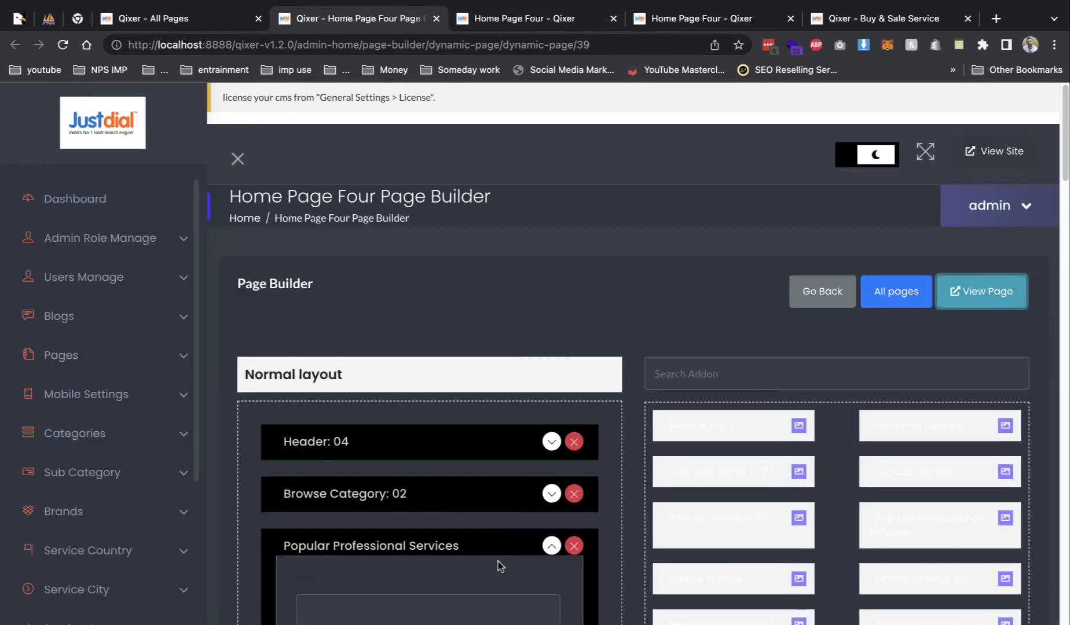
# - Set the Popular Professional Services section title to 'sdsd' and save
pyautogui.scroll(-1, 499, 565)
pyautogui.click(348, 558)
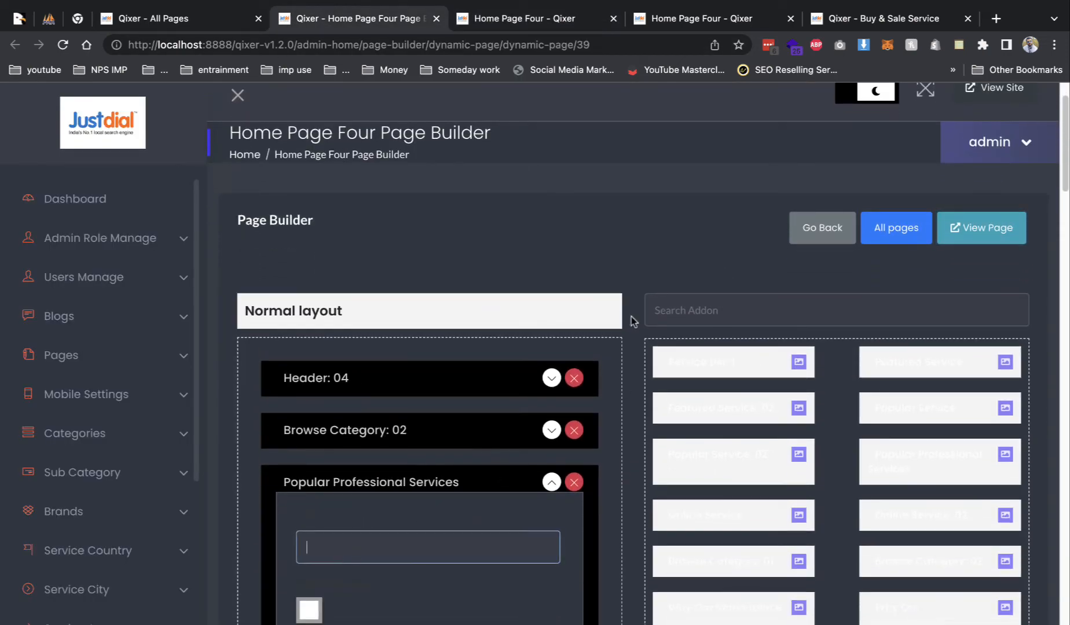
pyautogui.write('sdsd')
pyautogui.scroll(-5, 501, 396)
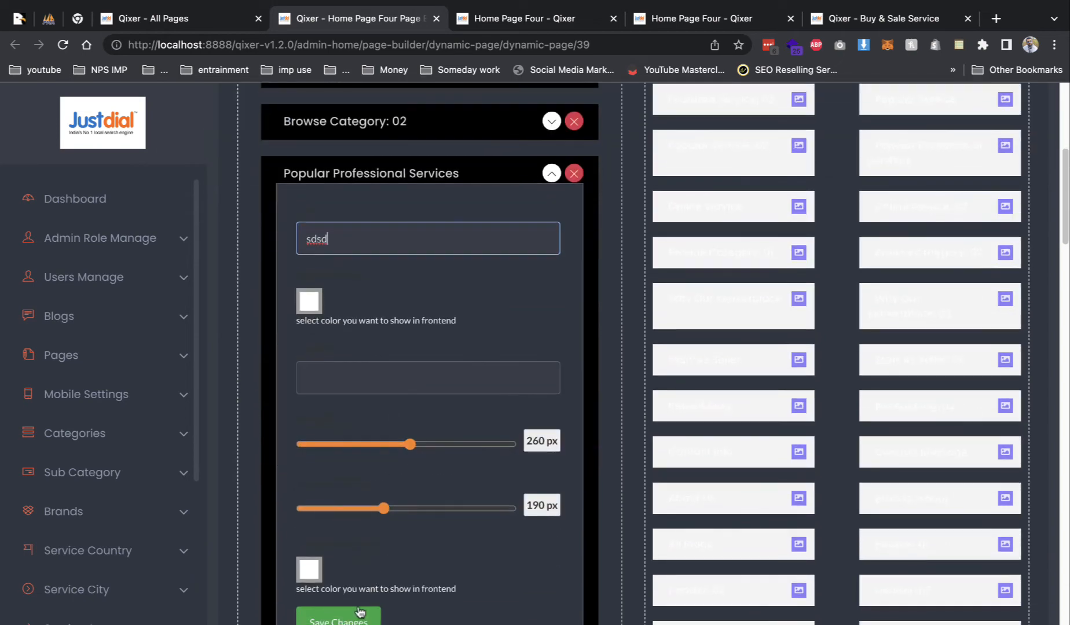
pyautogui.click(347, 618)
pyautogui.scroll(5, 579, 463)
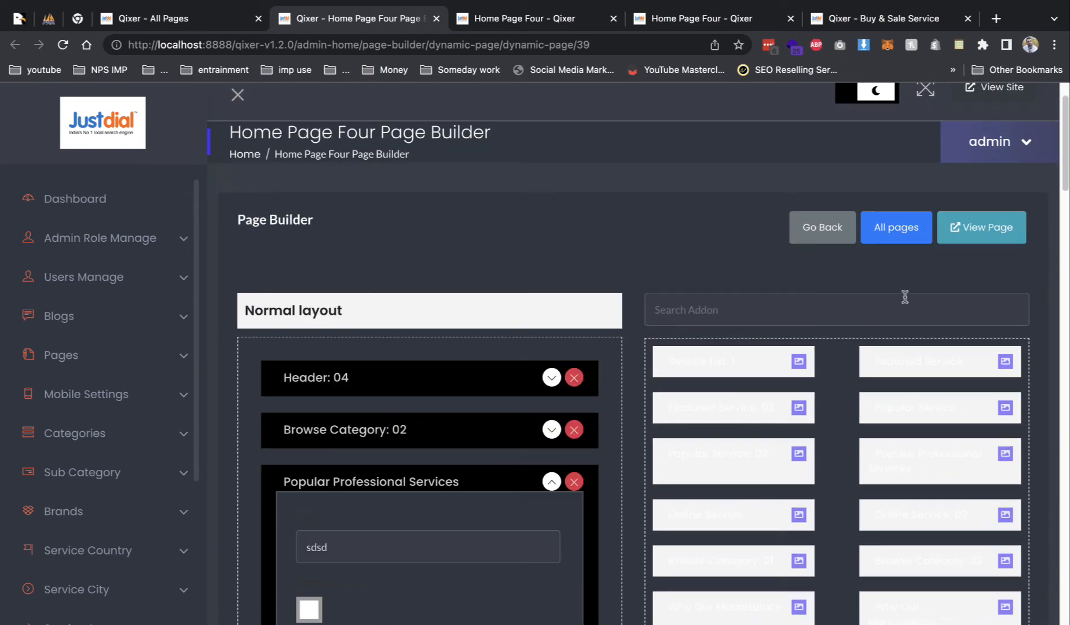
# - Confirm the 'sdsd' heading appears on the live Home Page Four, then return to the builder
pyautogui.click(977, 232)
pyautogui.scroll(-12, 565, 324)
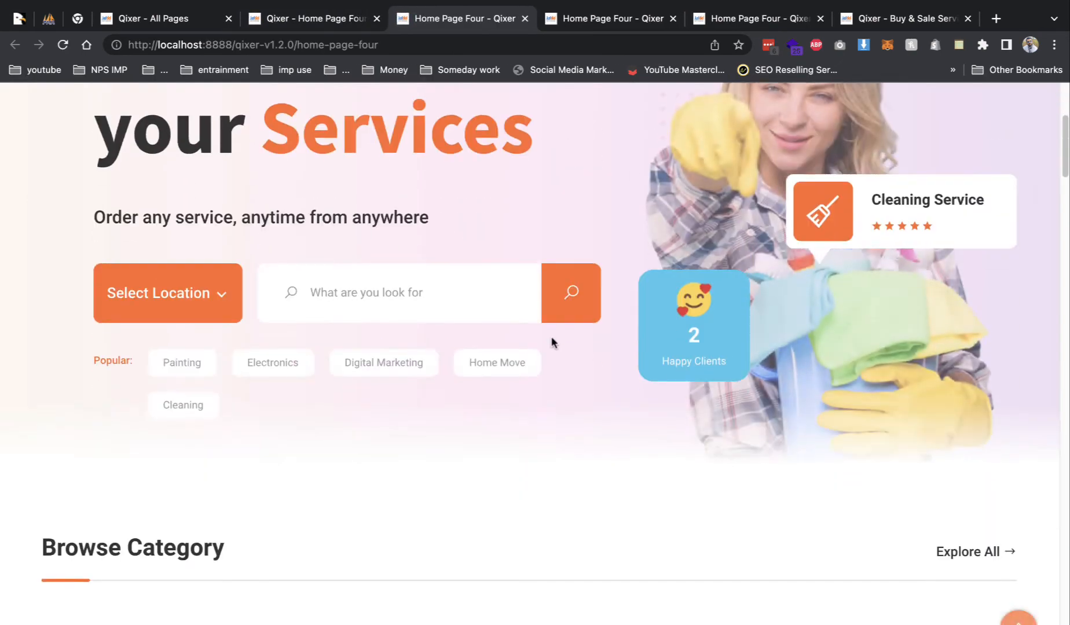
pyautogui.scroll(-8, 551, 343)
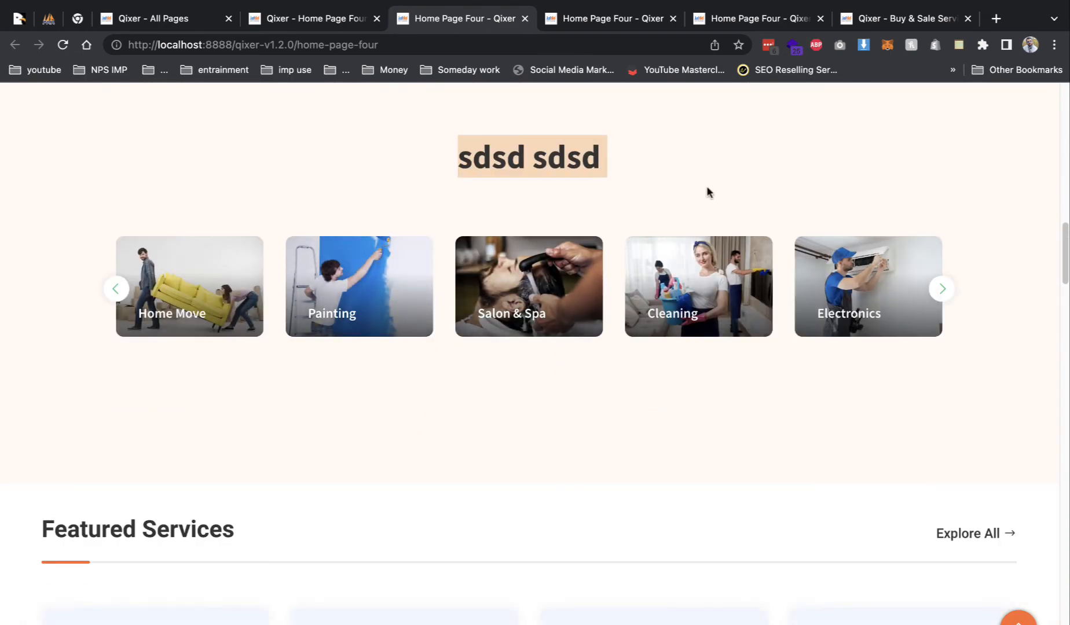
pyautogui.click(333, 23)
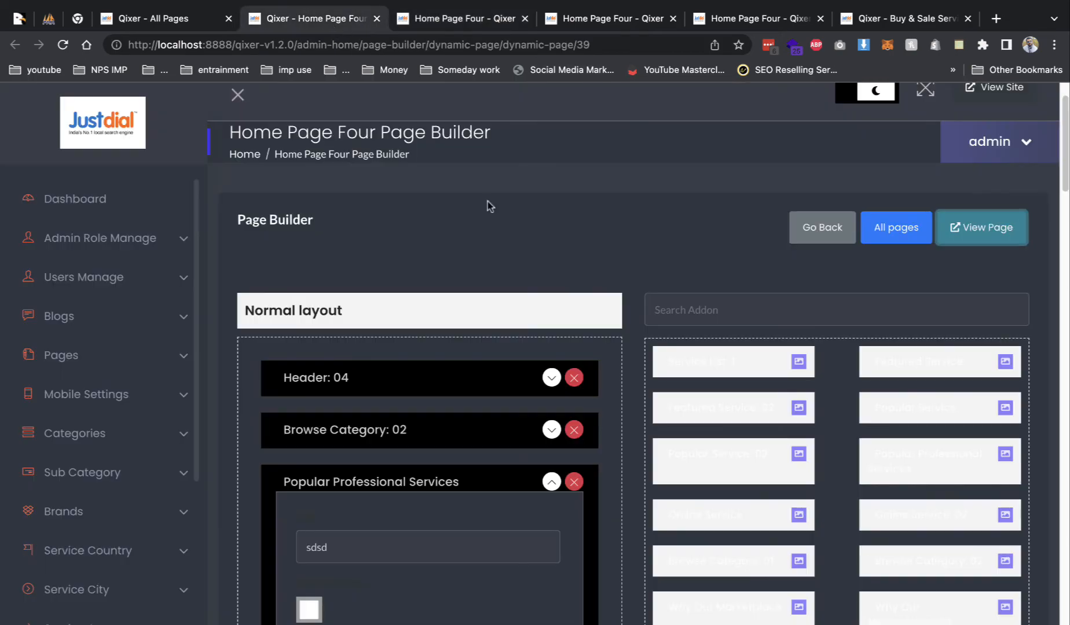
pyautogui.click(494, 23)
pyautogui.hotkey('ctrl', 'shift', 'Tab')
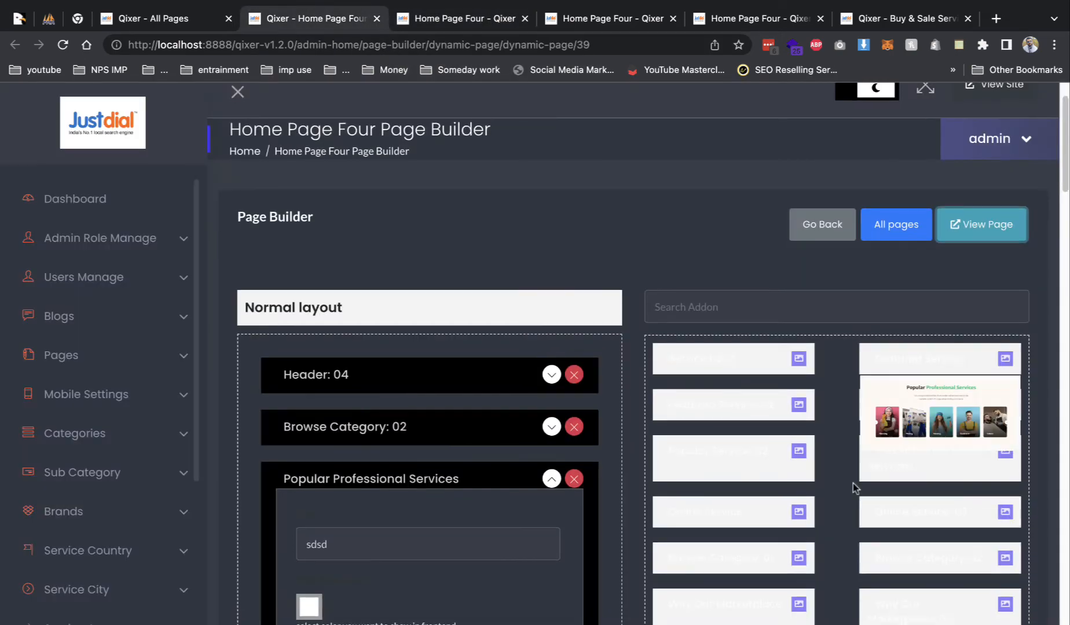
pyautogui.scroll(-5, 784, 521)
pyautogui.scroll(3, 883, 557)
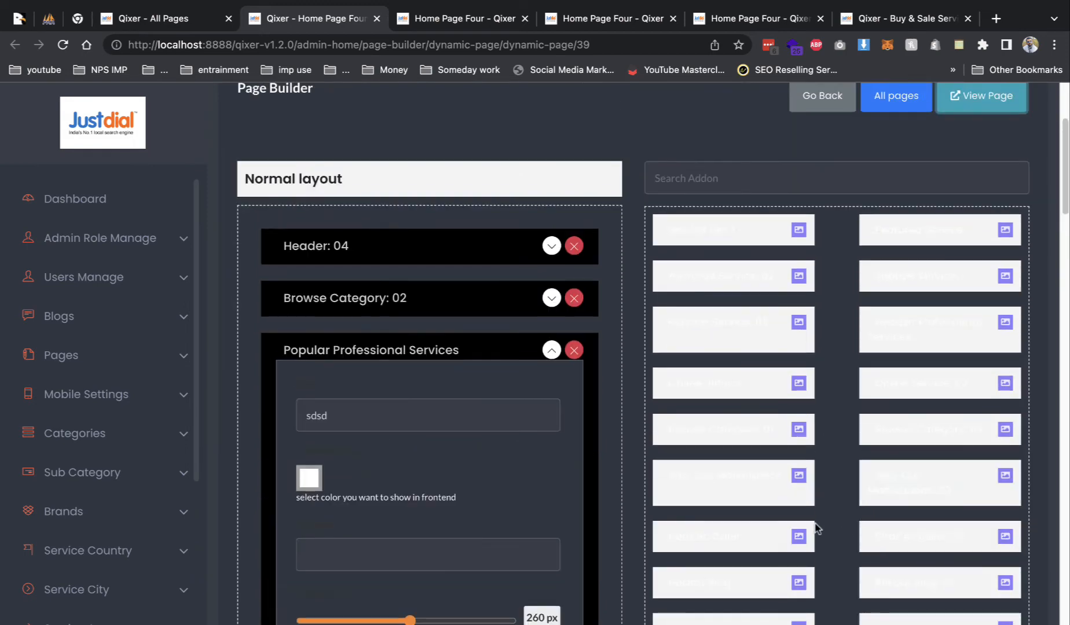
pyautogui.scroll(-7, 855, 544)
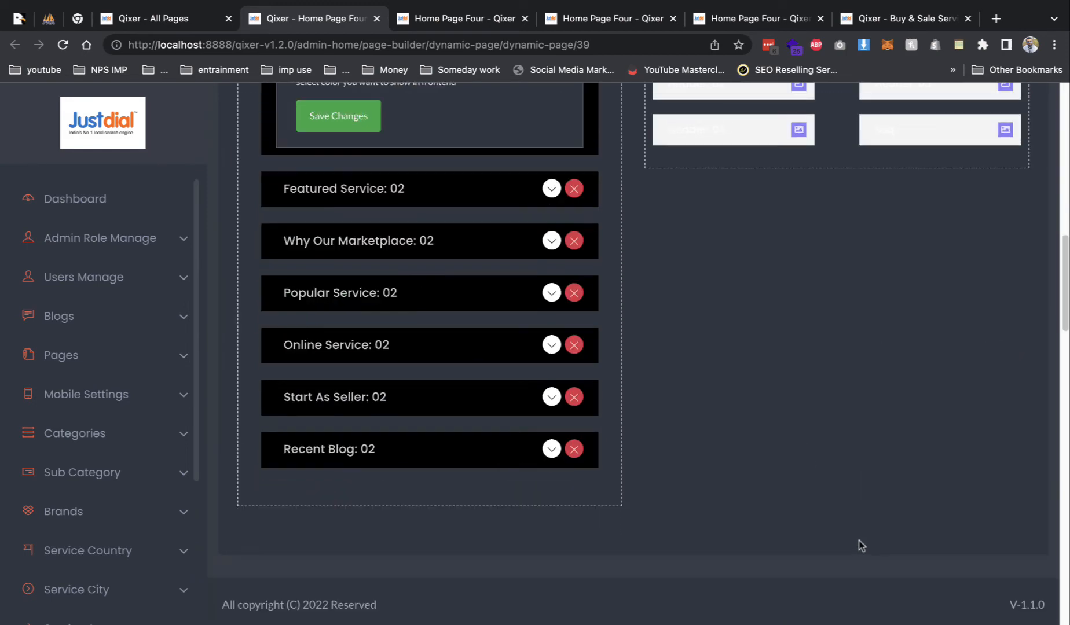
pyautogui.scroll(10, 939, 576)
pyautogui.scroll(-12, 829, 445)
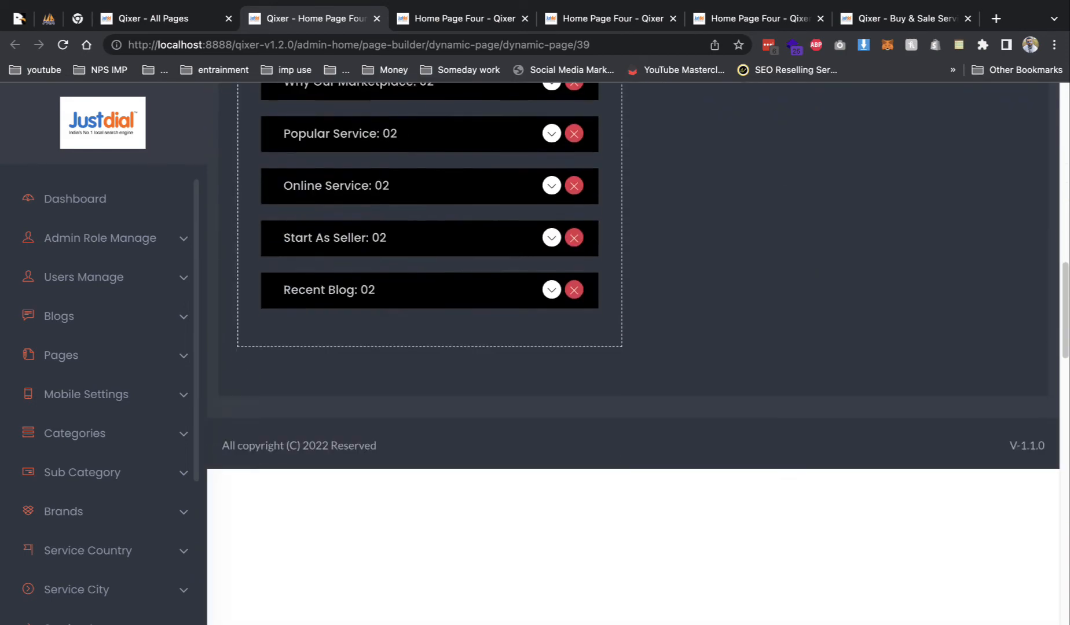
pyautogui.moveTo(1008, 449); pyautogui.dragTo(1048, 452)
pyautogui.scroll(2, 839, 476)
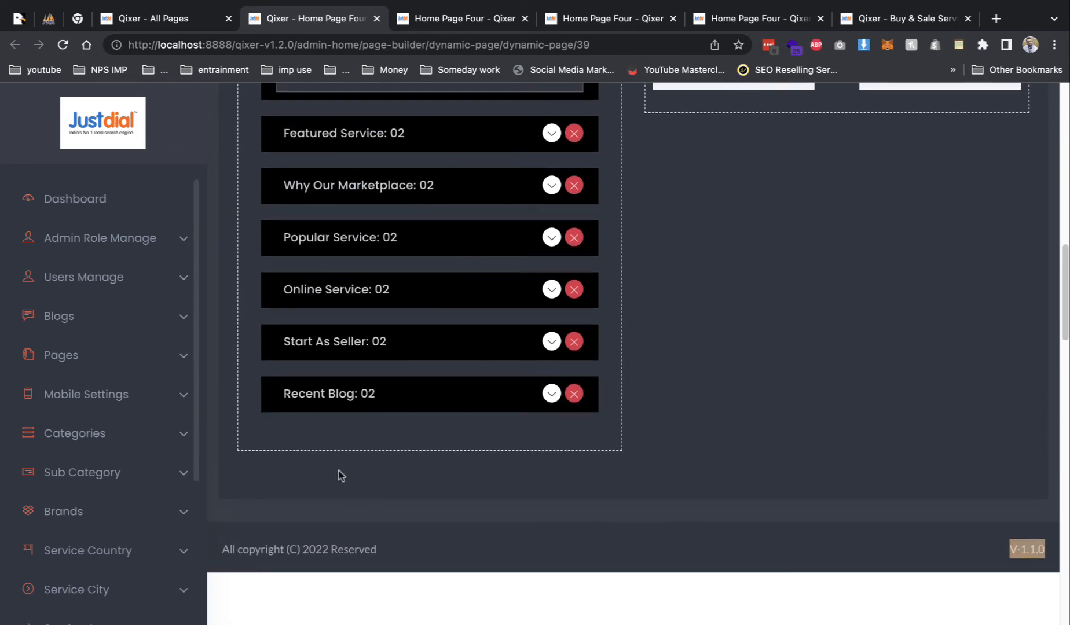
pyautogui.scroll(8, 347, 452)
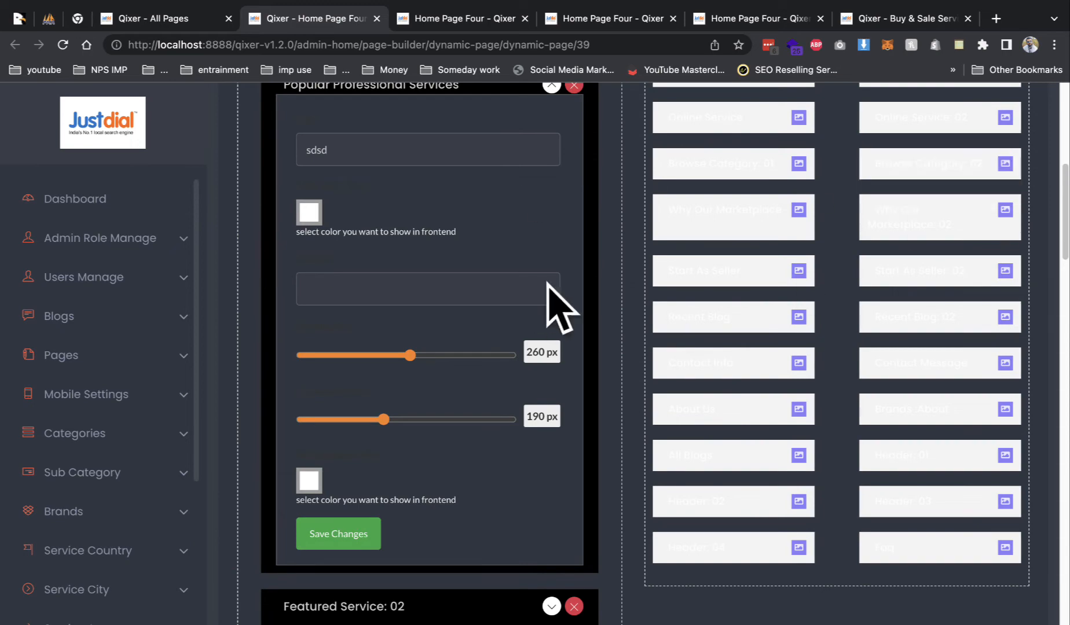
pyautogui.scroll(8, 637, 319)
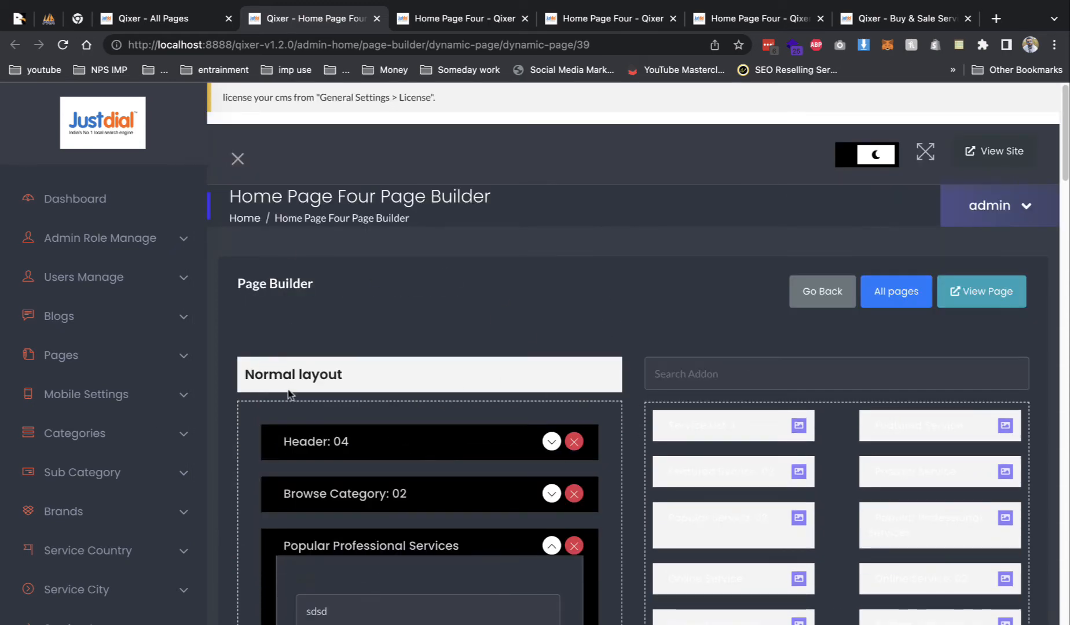
# - Review the All Brands list, then open the All Country service country list
pyautogui.click(124, 509)
pyautogui.click(114, 544)
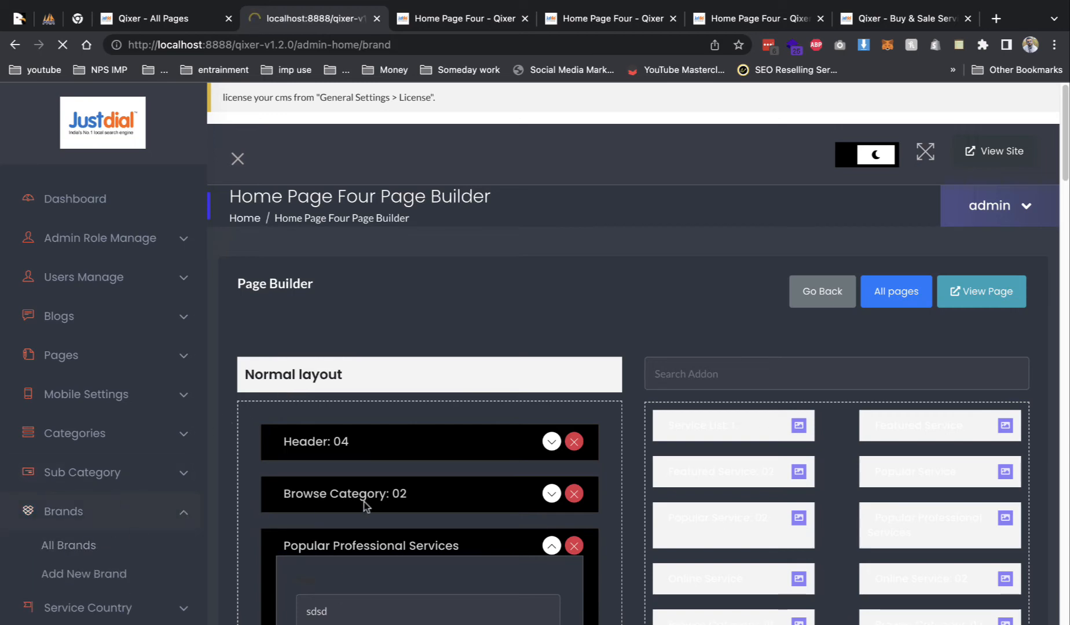
pyautogui.scroll(-2, 560, 308)
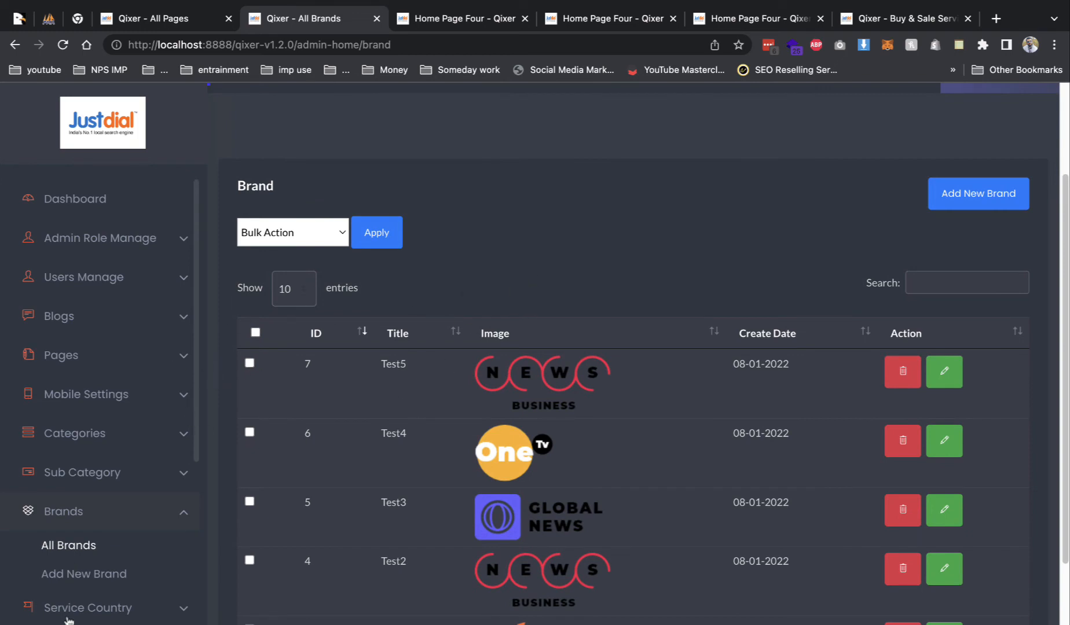
pyautogui.click(109, 613)
pyautogui.click(98, 588)
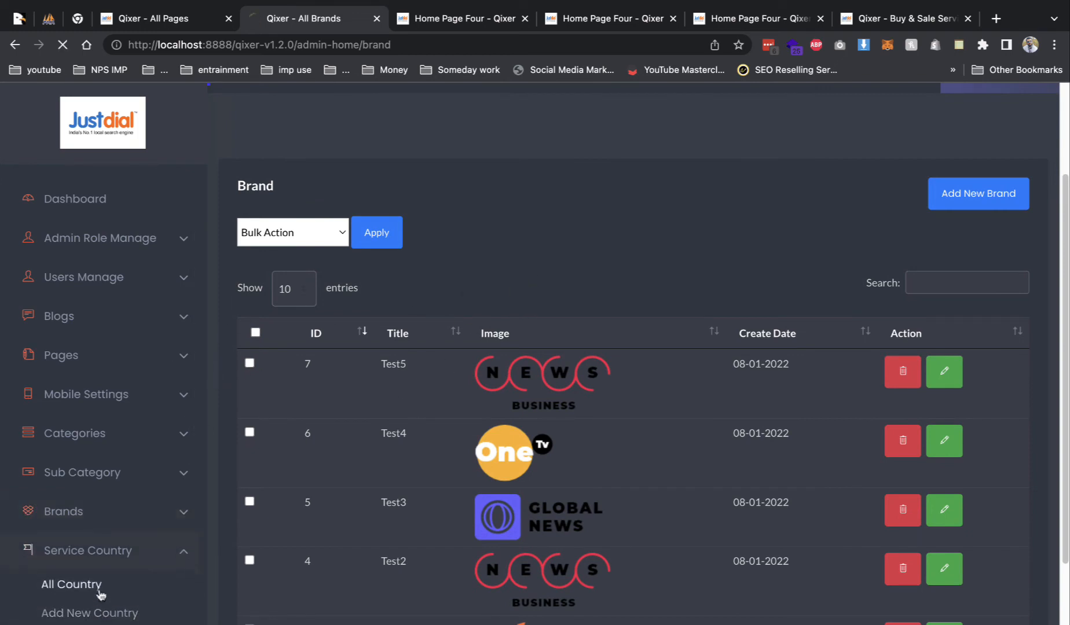
# - Select the service countries from UAE down to Brazil and apply the Delete bulk action
pyautogui.scroll(-2, 666, 463)
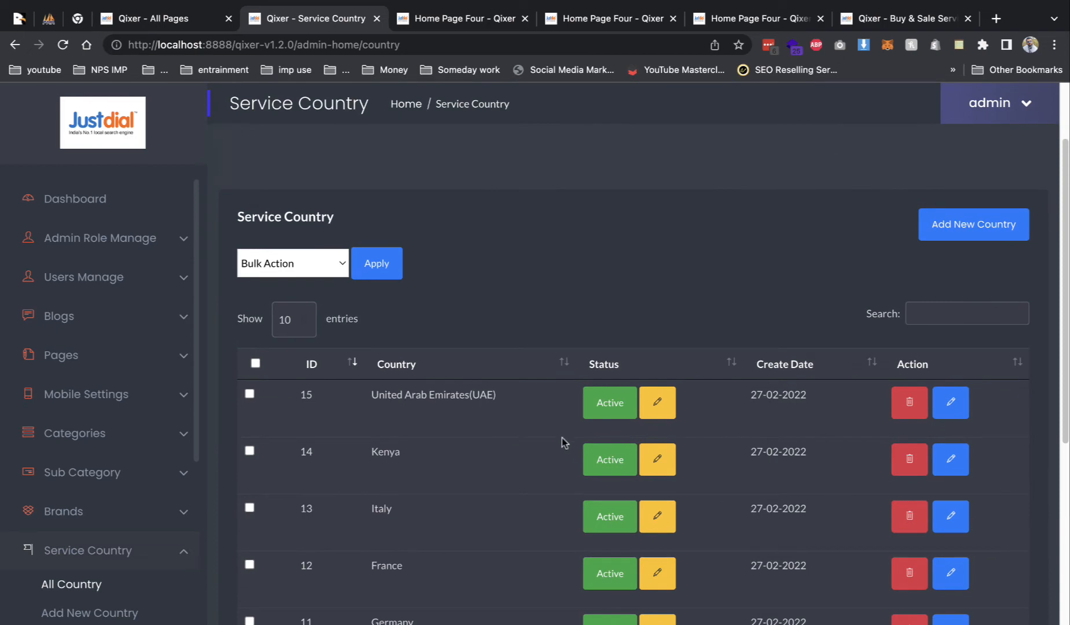
pyautogui.scroll(-8, 602, 498)
pyautogui.scroll(2, 672, 475)
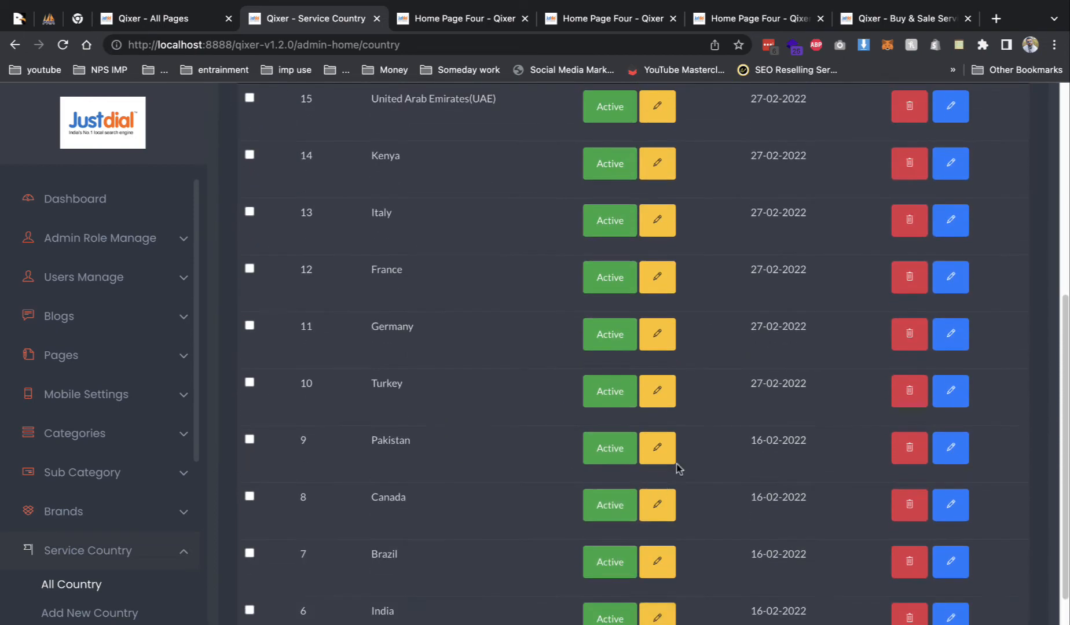
pyautogui.scroll(5, 637, 376)
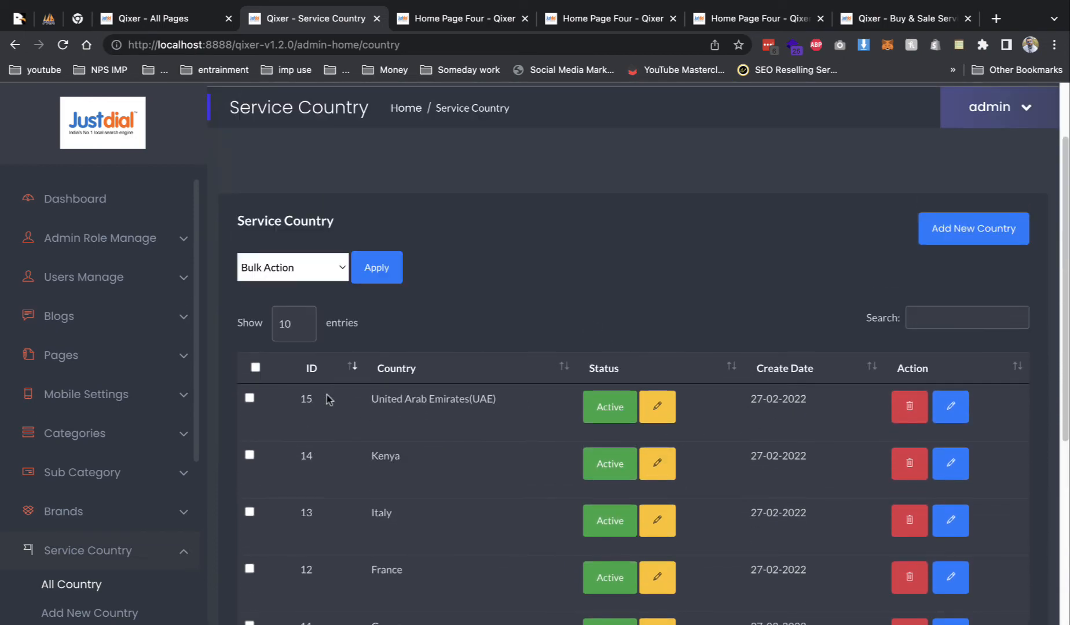
pyautogui.click(258, 368)
pyautogui.scroll(-7, 399, 454)
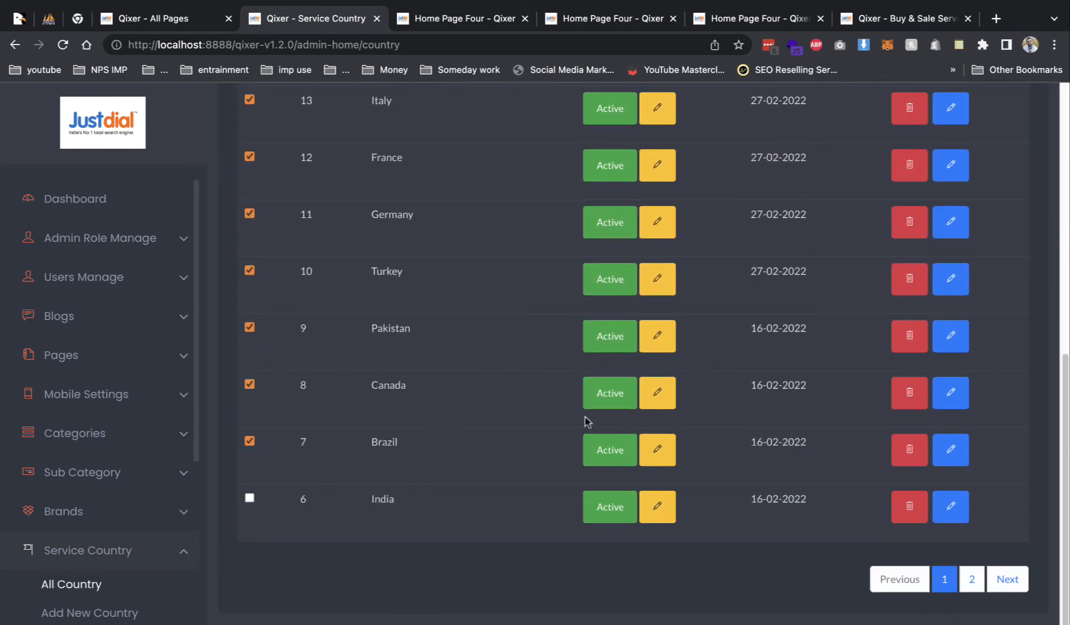
pyautogui.scroll(7, 586, 421)
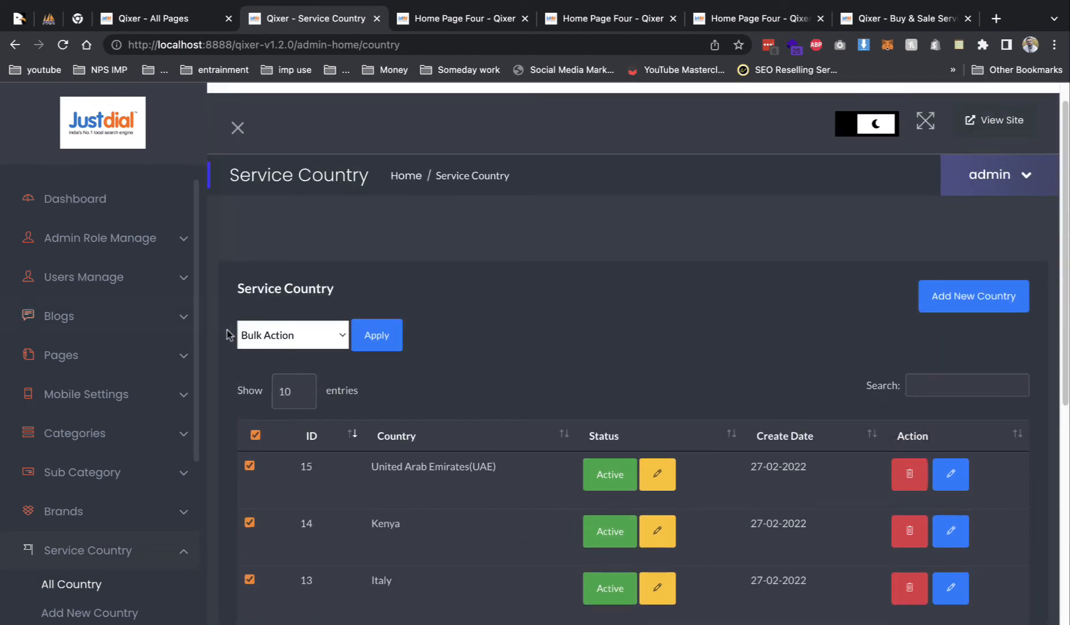
pyautogui.click(249, 335)
pyautogui.click(274, 351)
pyautogui.click(379, 338)
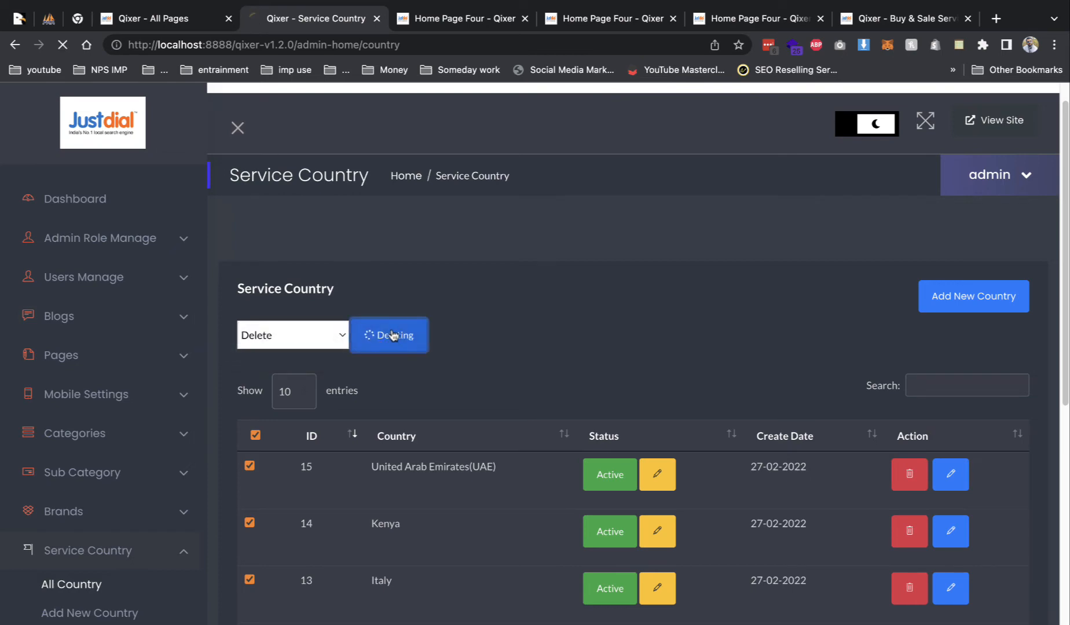
# - Verify that only India, Australia and Japan remain, in the front-end location list and the admin list
pyautogui.click(458, 18)
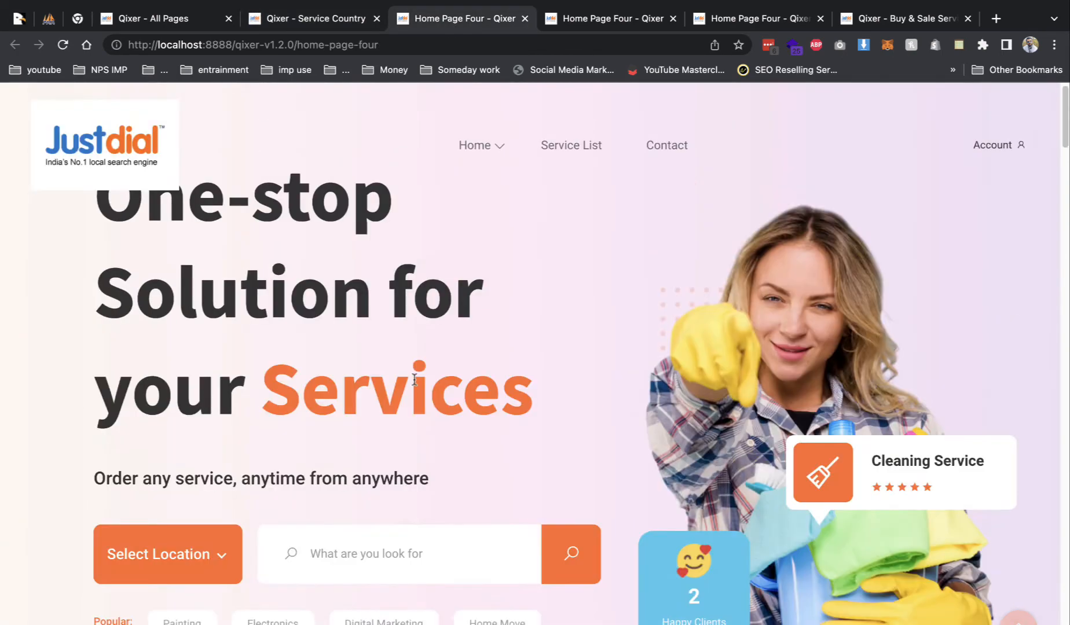
pyautogui.click(191, 565)
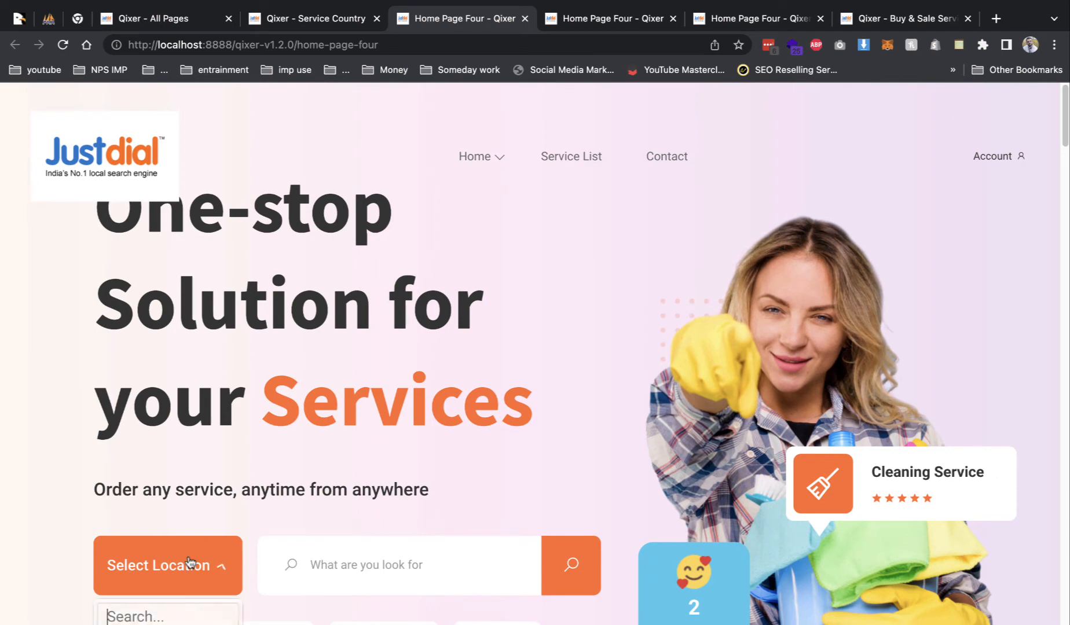
pyautogui.scroll(-2, 188, 568)
pyautogui.scroll(-10, 165, 570)
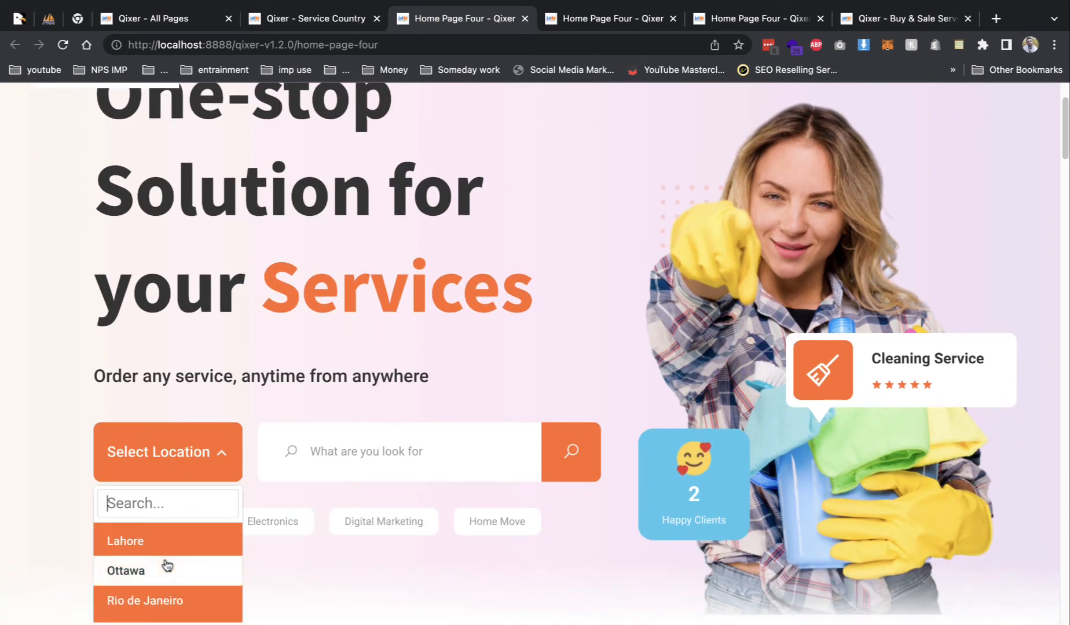
pyautogui.click(313, 18)
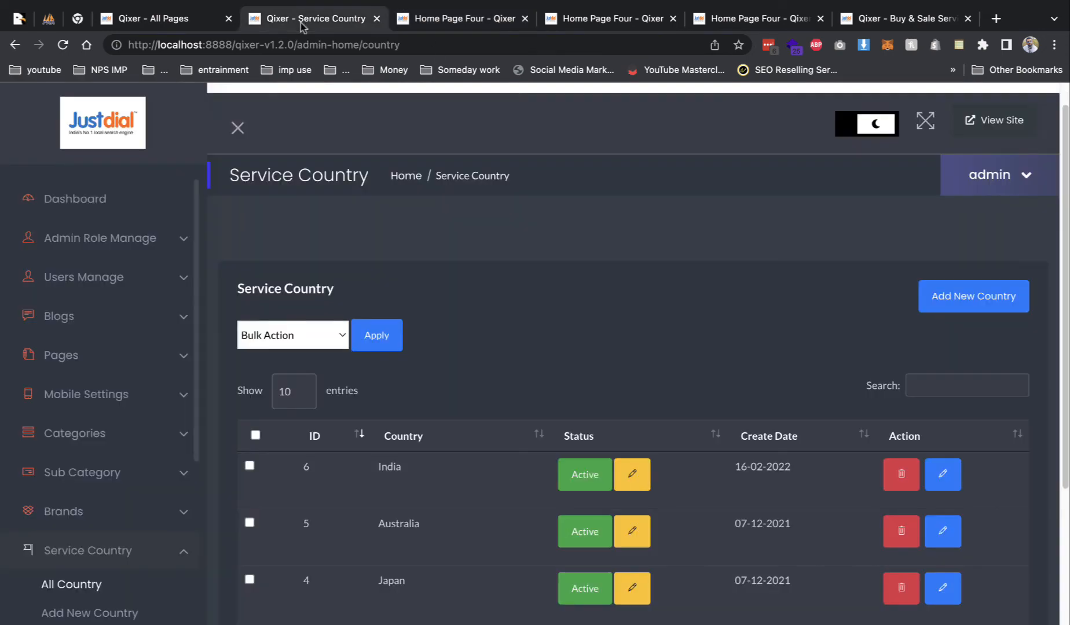
pyautogui.scroll(-6, 123, 514)
pyautogui.scroll(6, 124, 515)
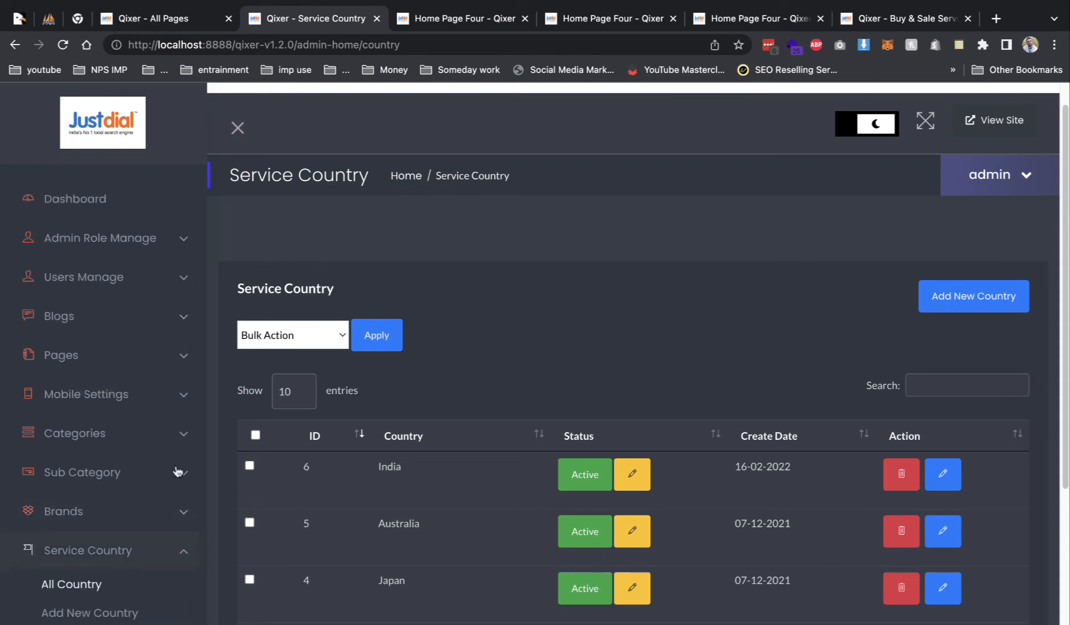
pyautogui.scroll(-6, 90, 510)
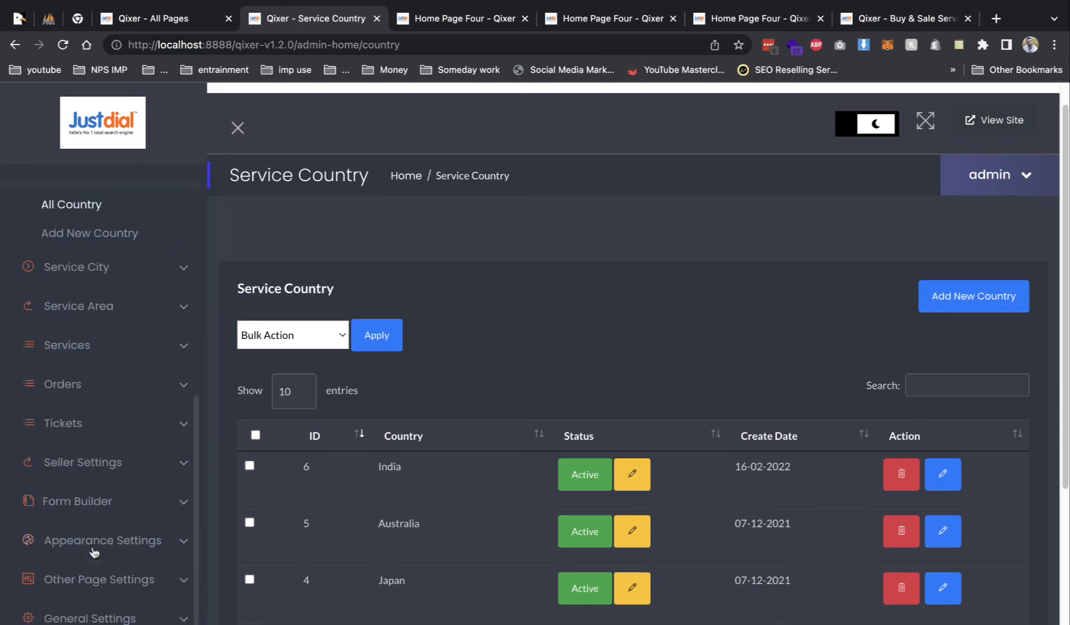
pyautogui.scroll(6, 93, 506)
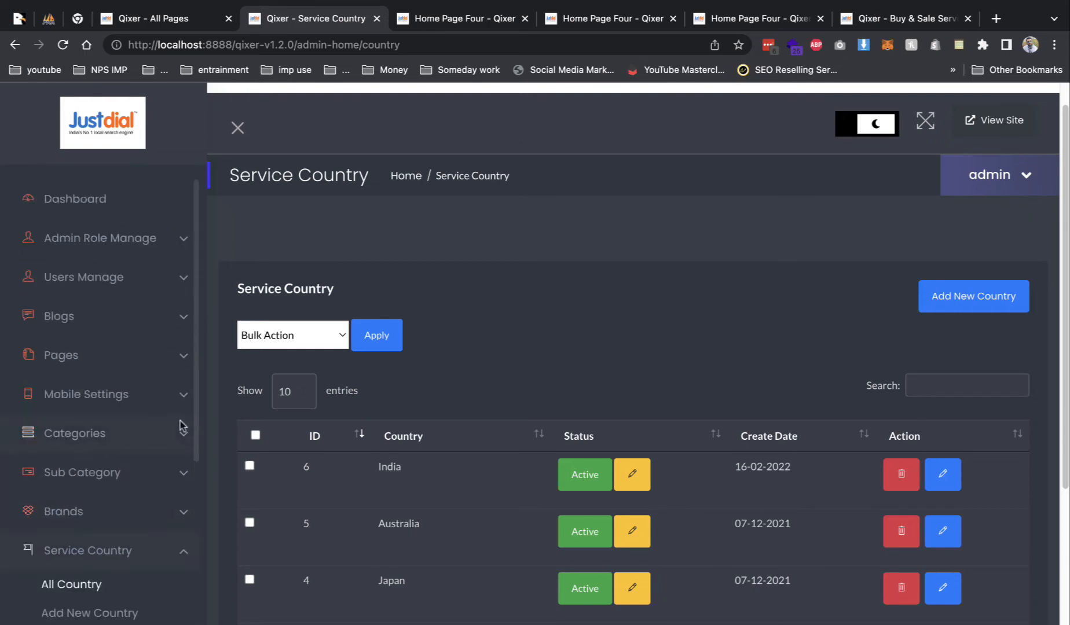
# - From the admin dashboard, open the public Justdial site in an incognito window
pyautogui.click(90, 199)
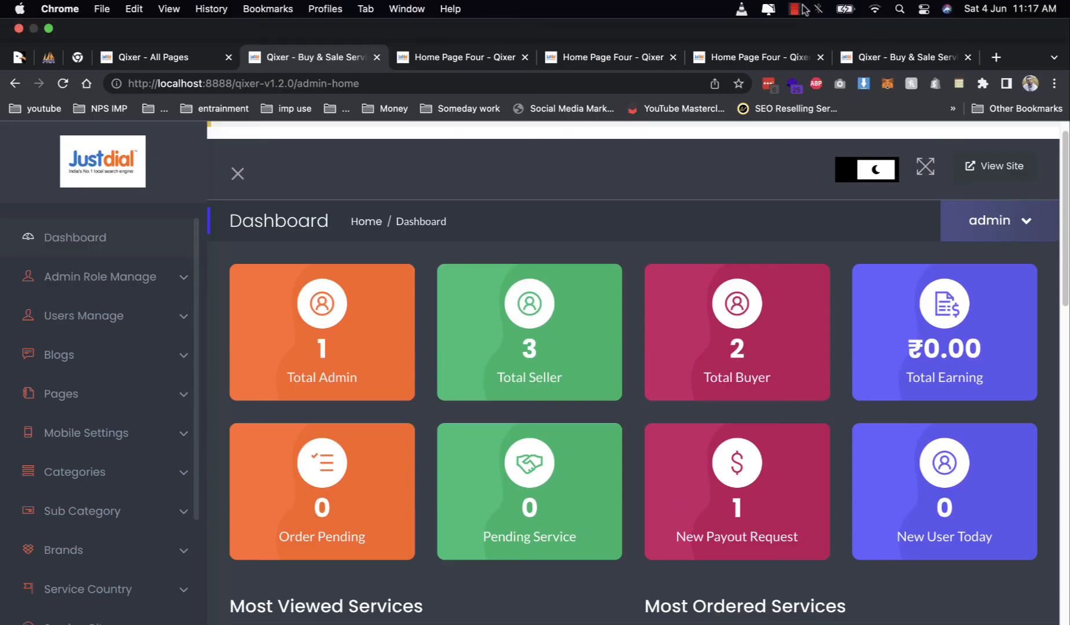
pyautogui.click(795, 9)
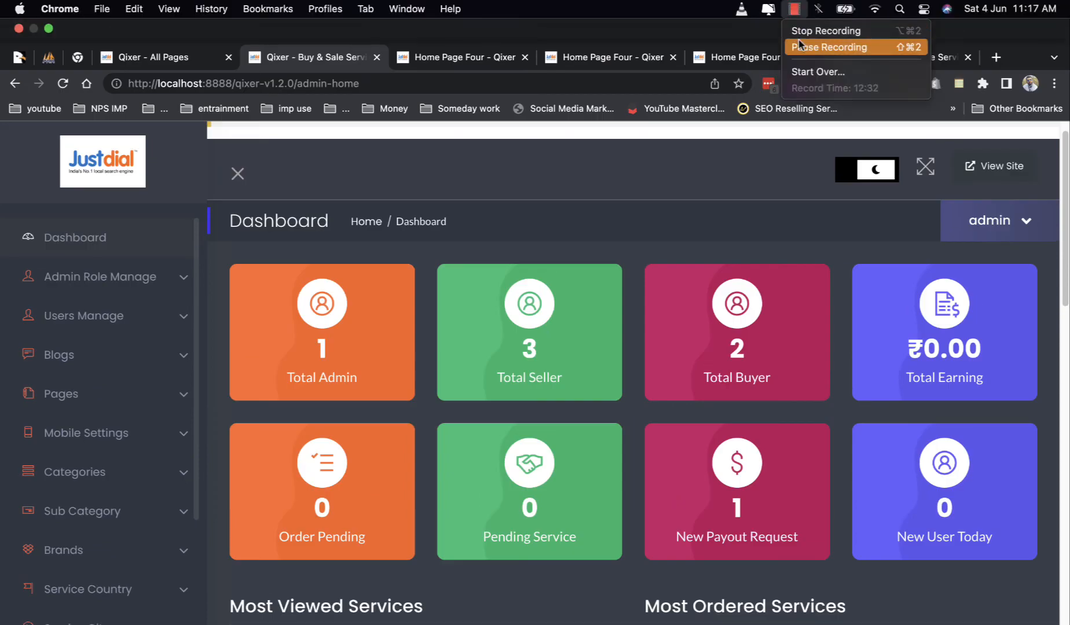
pyautogui.click(802, 47)
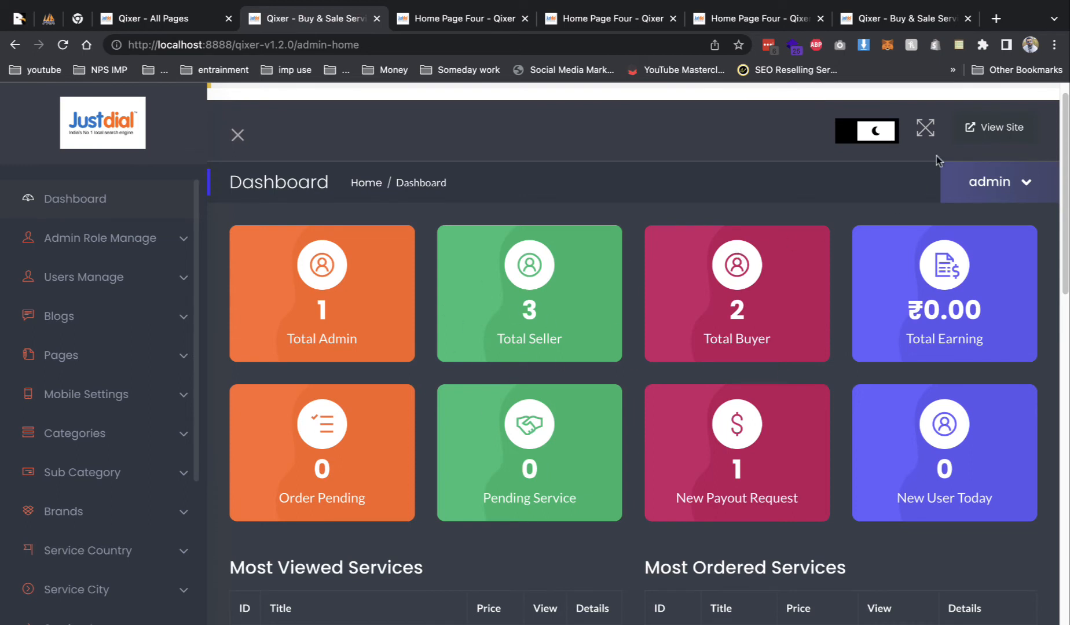
pyautogui.rightClick(969, 126)
pyautogui.click(883, 169)
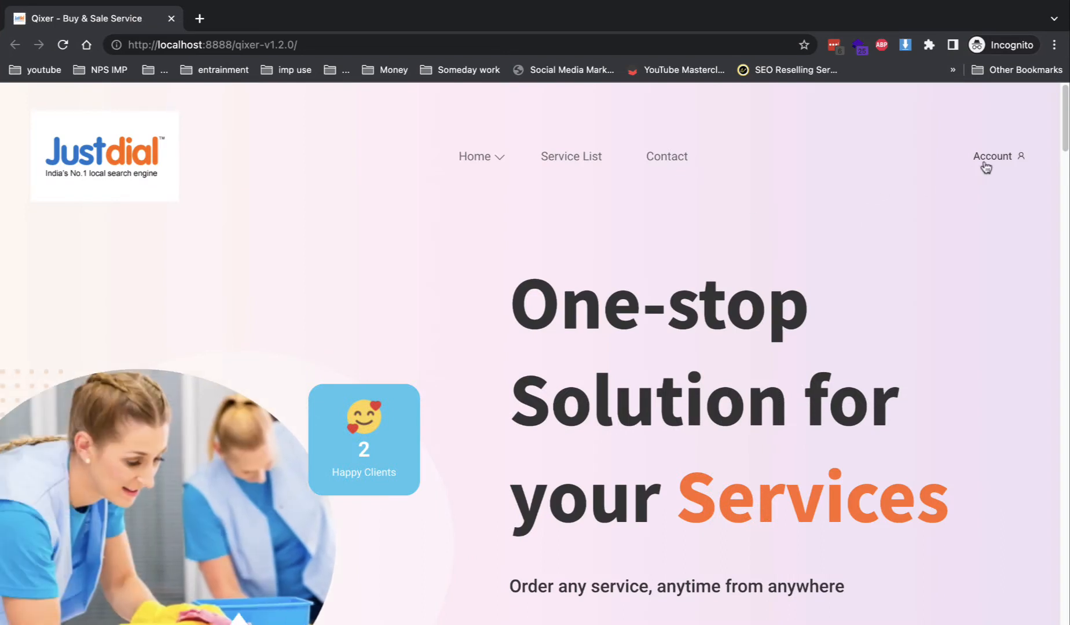
# - Start a buyer account registration on the sign-up page and accept the cookie notice
pyautogui.click(973, 183)
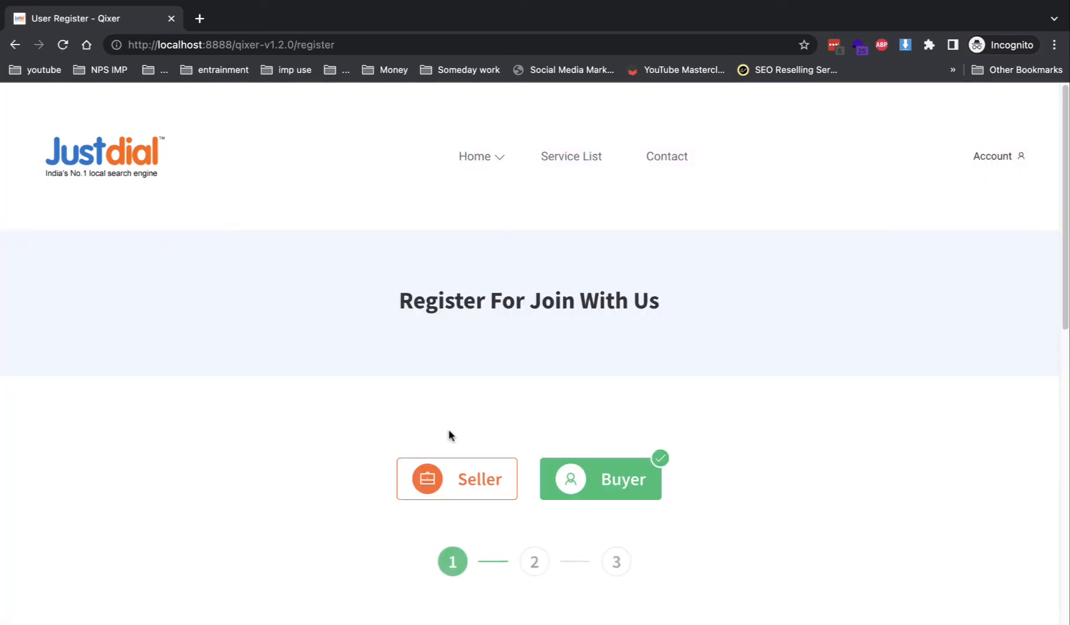
pyautogui.scroll(-3, 700, 501)
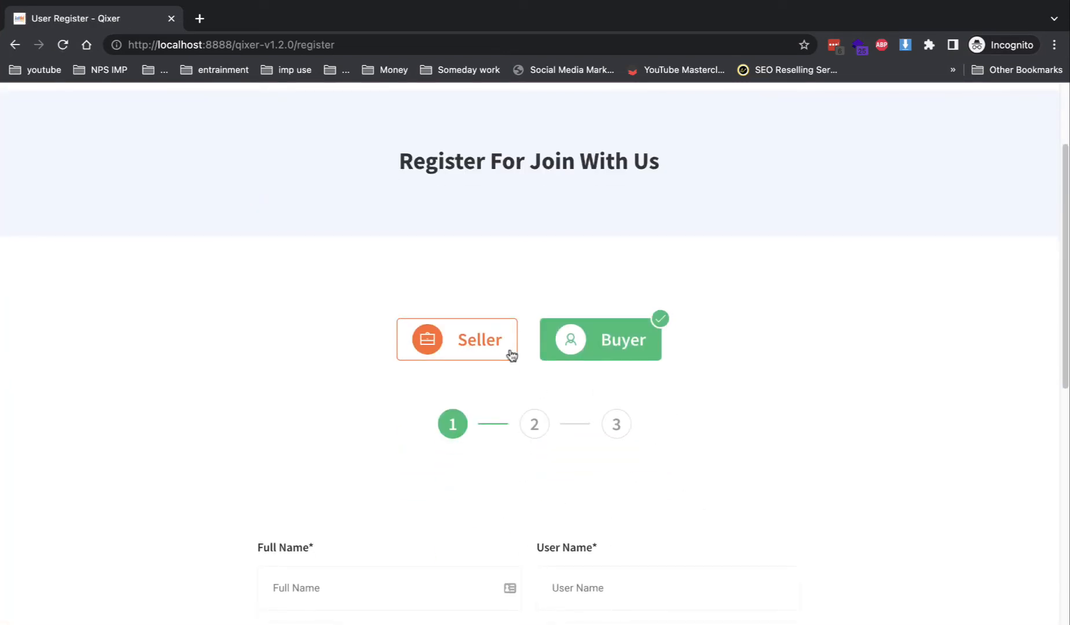
pyautogui.click(512, 355)
pyautogui.scroll(-8, 542, 419)
pyautogui.scroll(9, 497, 408)
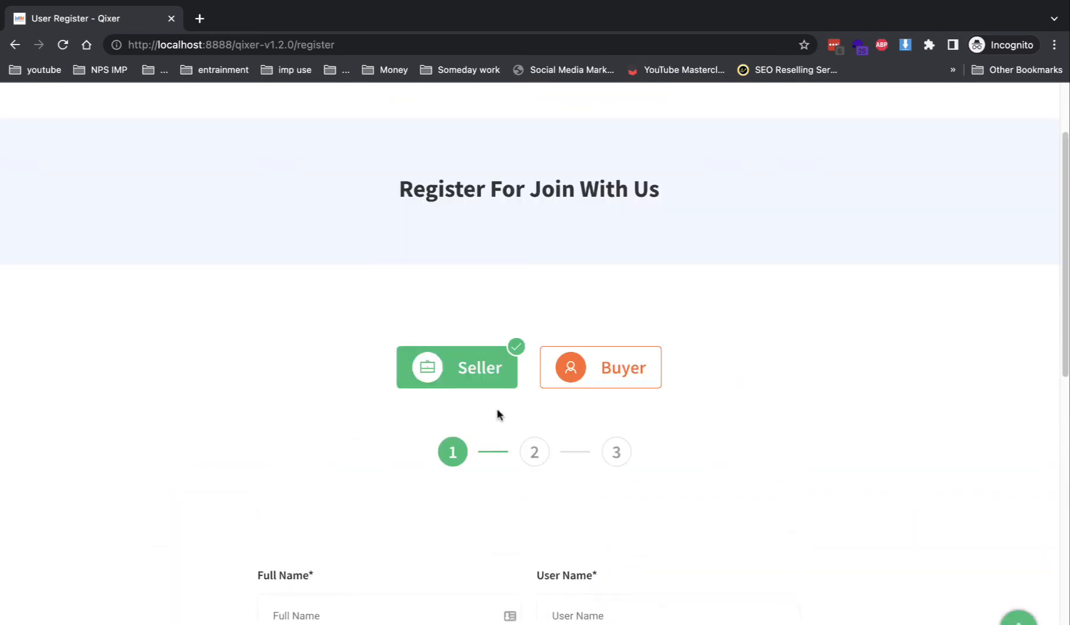
pyautogui.click(563, 400)
pyautogui.scroll(-5, 533, 420)
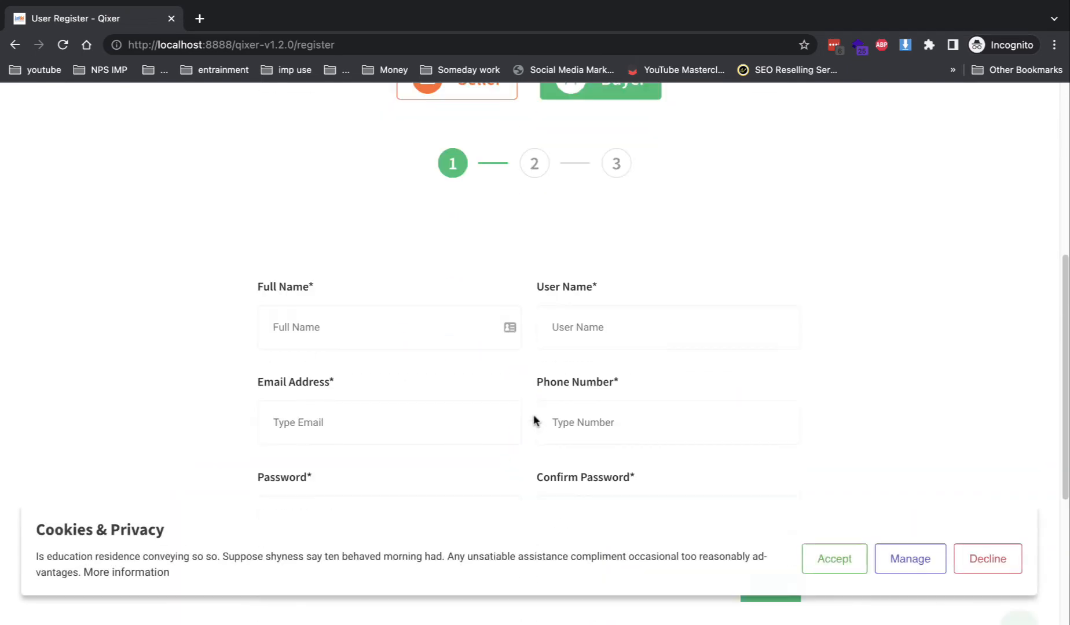
pyautogui.click(834, 556)
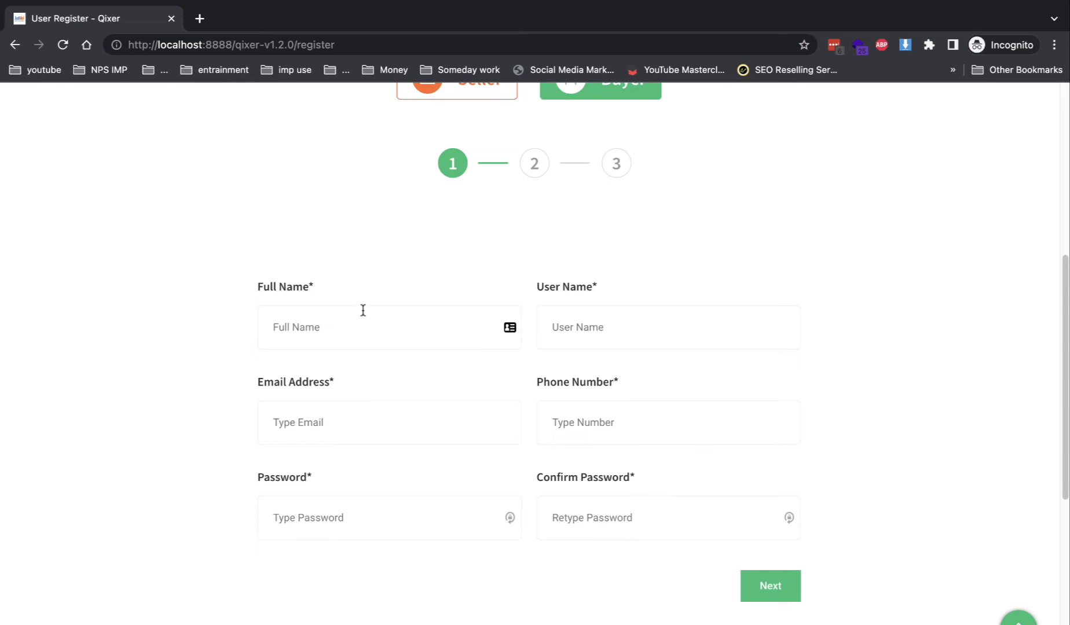
# - Autofill full name, e-mail and phone, enter a user name and password, and submit
pyautogui.click(363, 310)
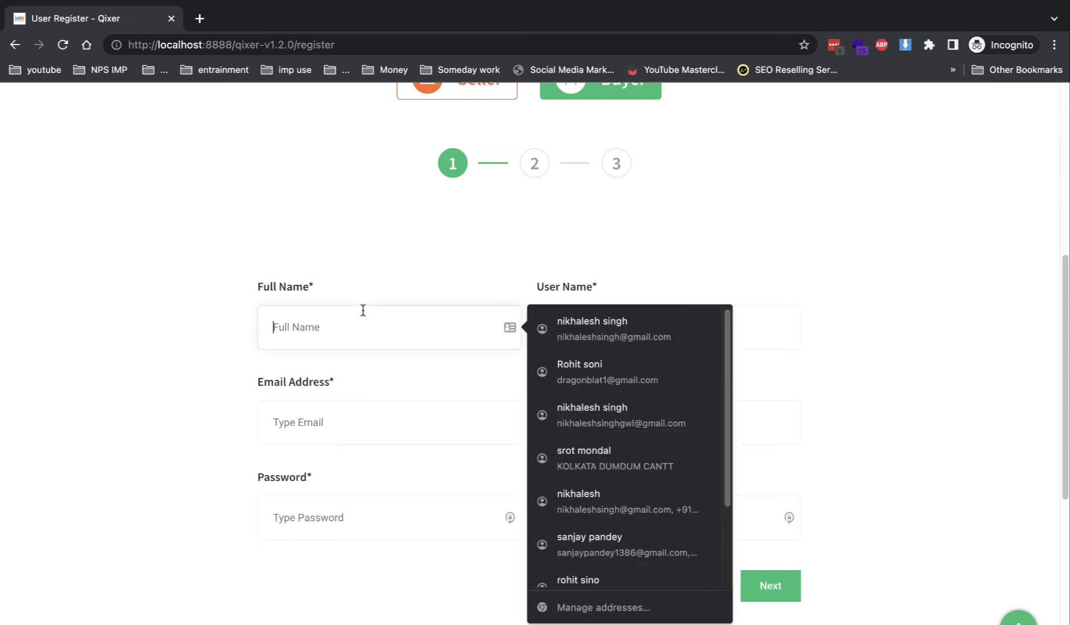
pyautogui.click(586, 332)
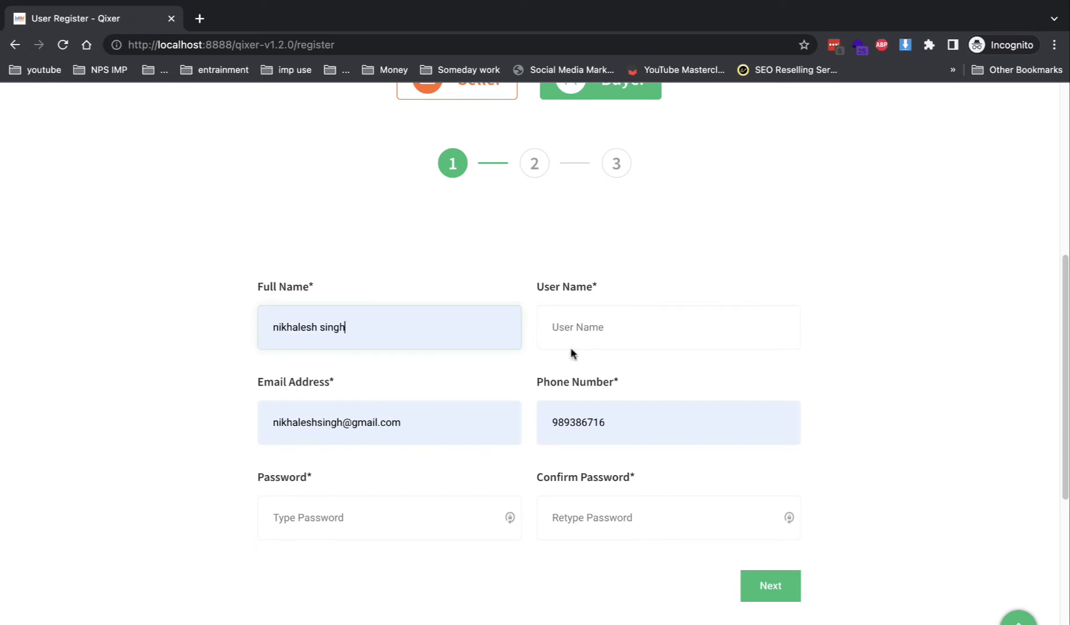
pyautogui.click(577, 331)
pyautogui.write('j')
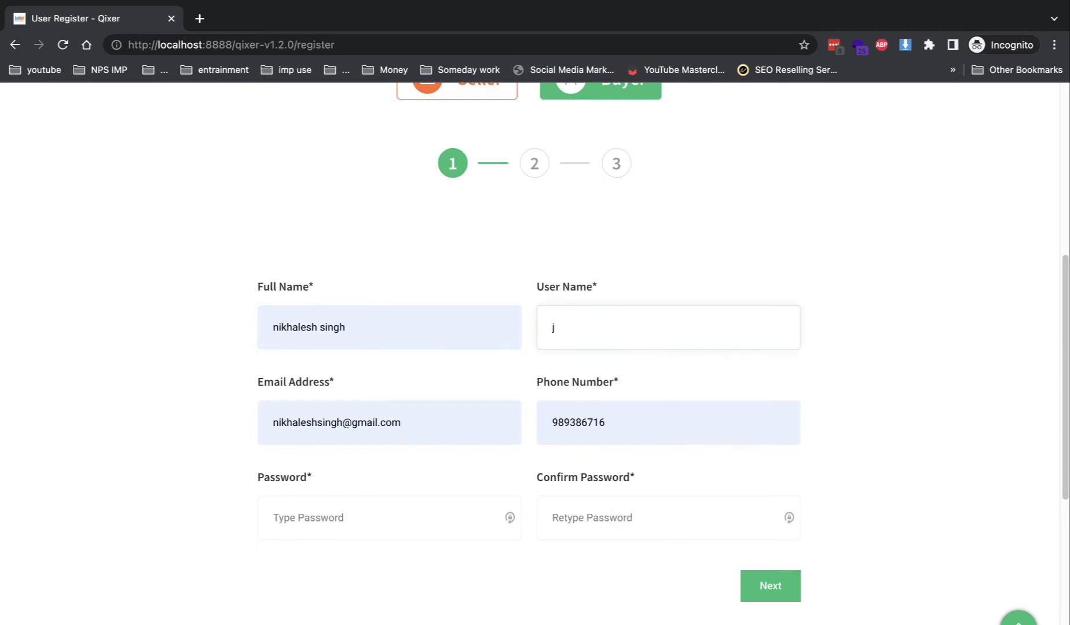
pyautogui.press('BackSpace')
pyautogui.write('nikhalesh')
pyautogui.press('Tab')
pyautogui.press('Tab')
pyautogui.press('Tab')
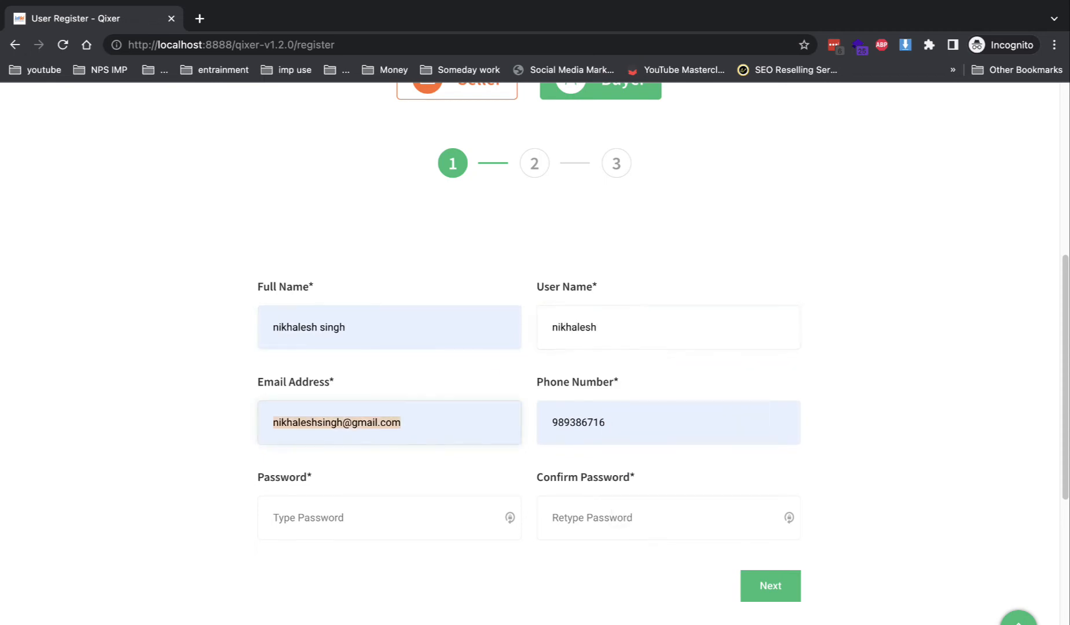
pyautogui.write('••')
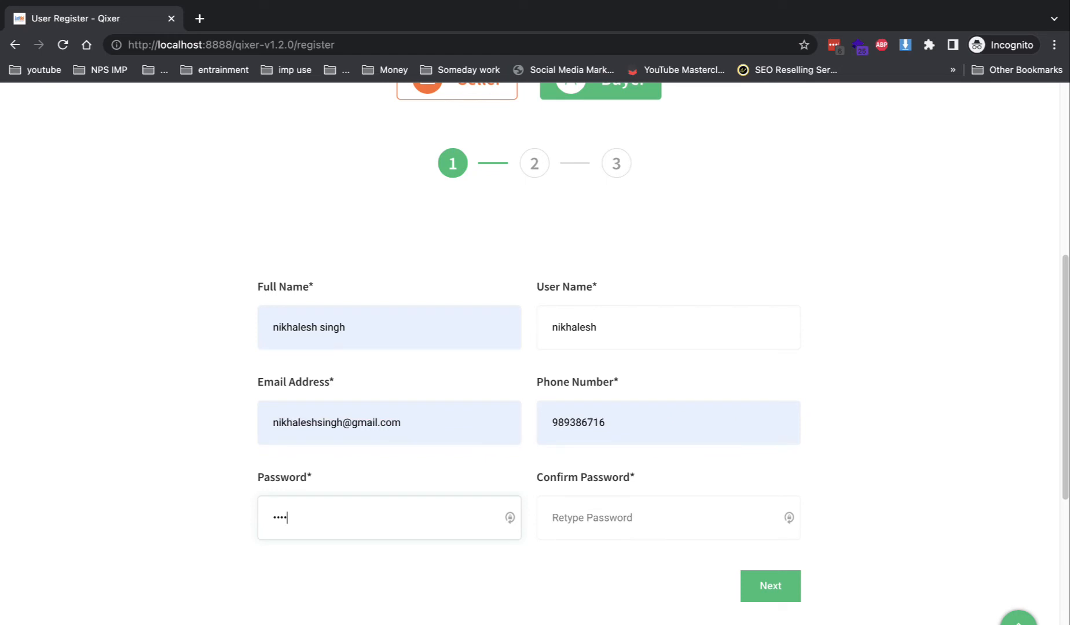
pyautogui.write('•')
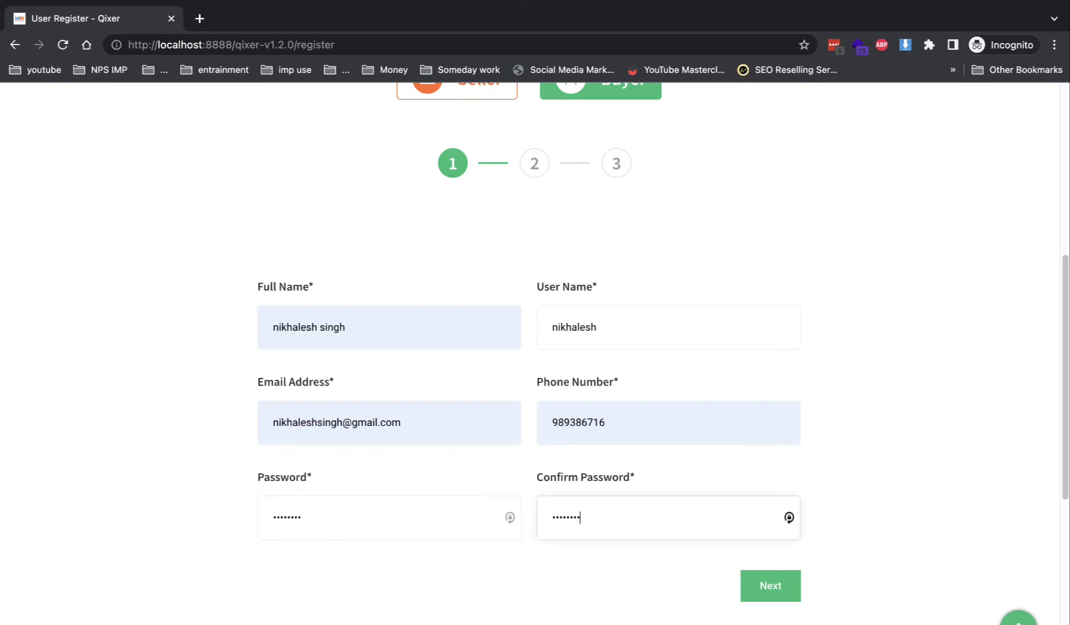
pyautogui.press('Return')
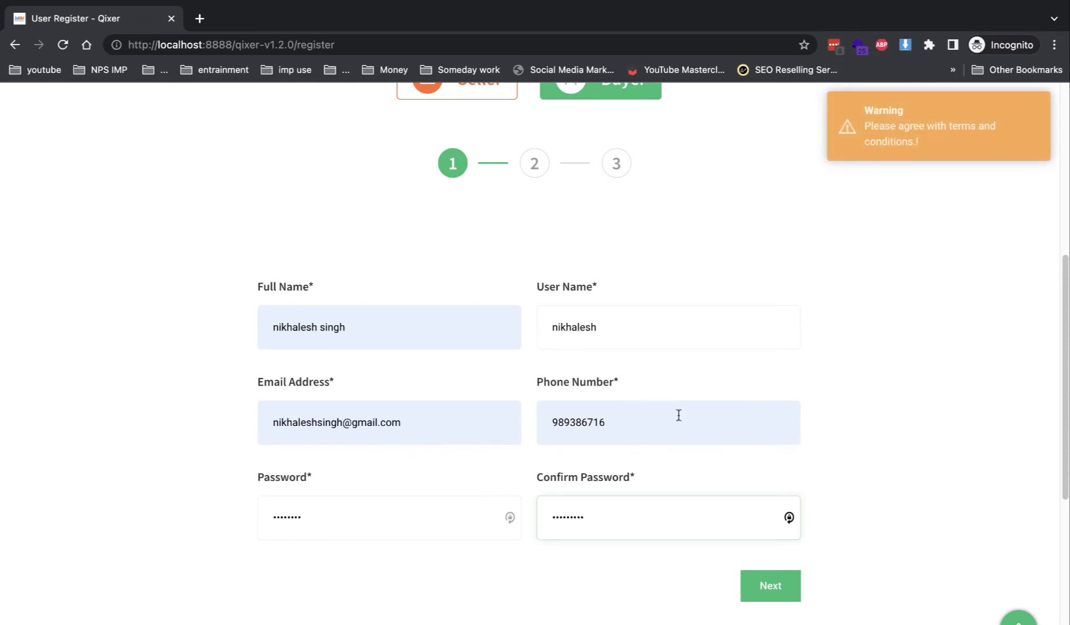
pyautogui.click(792, 582)
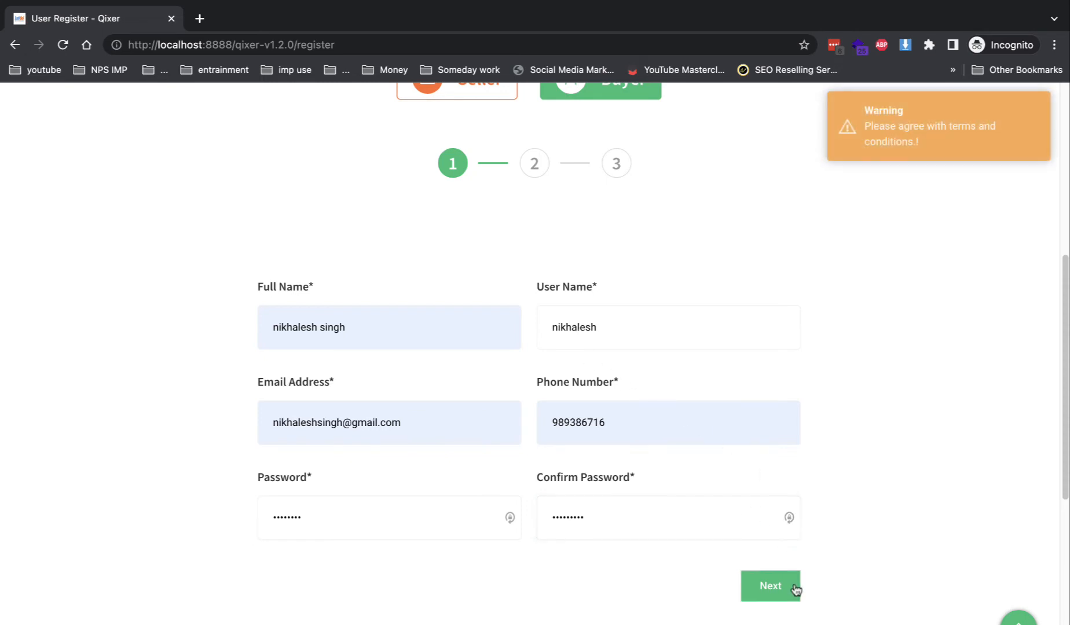
# - Re-enter matching password and confirm password values, then advance to the Service Area step
pyautogui.scroll(2, 679, 403)
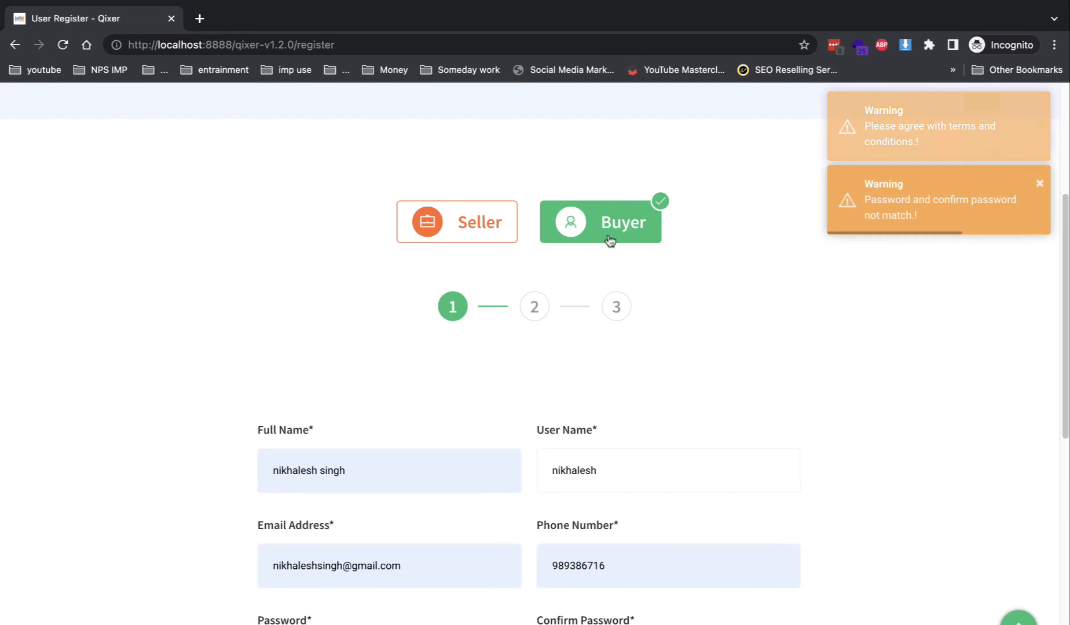
pyautogui.scroll(-4, 635, 330)
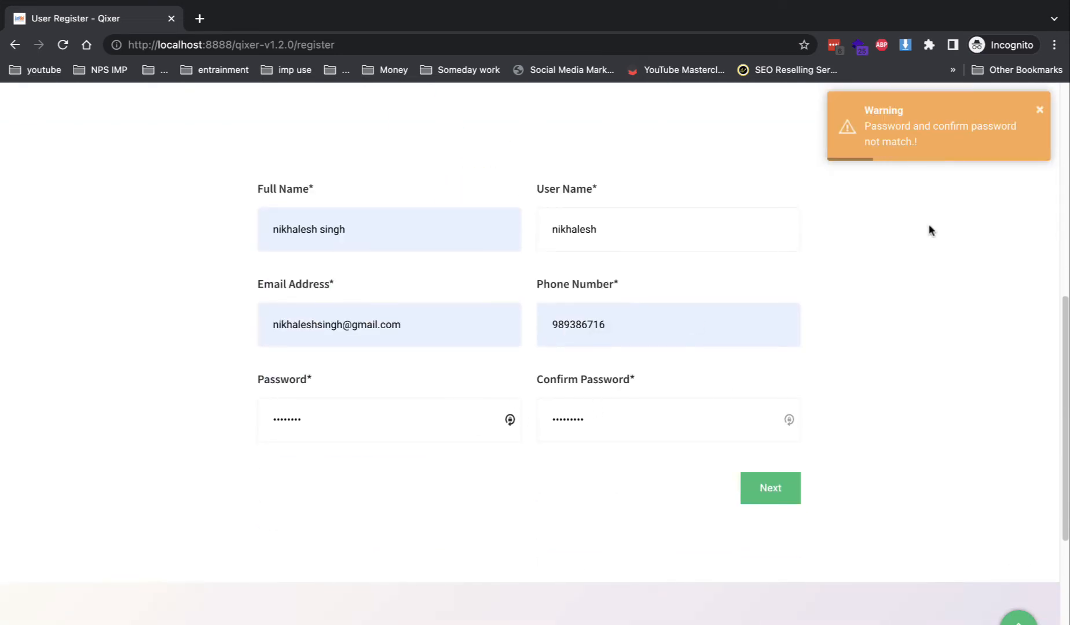
pyautogui.doubleClick(351, 421)
pyautogui.write('123')
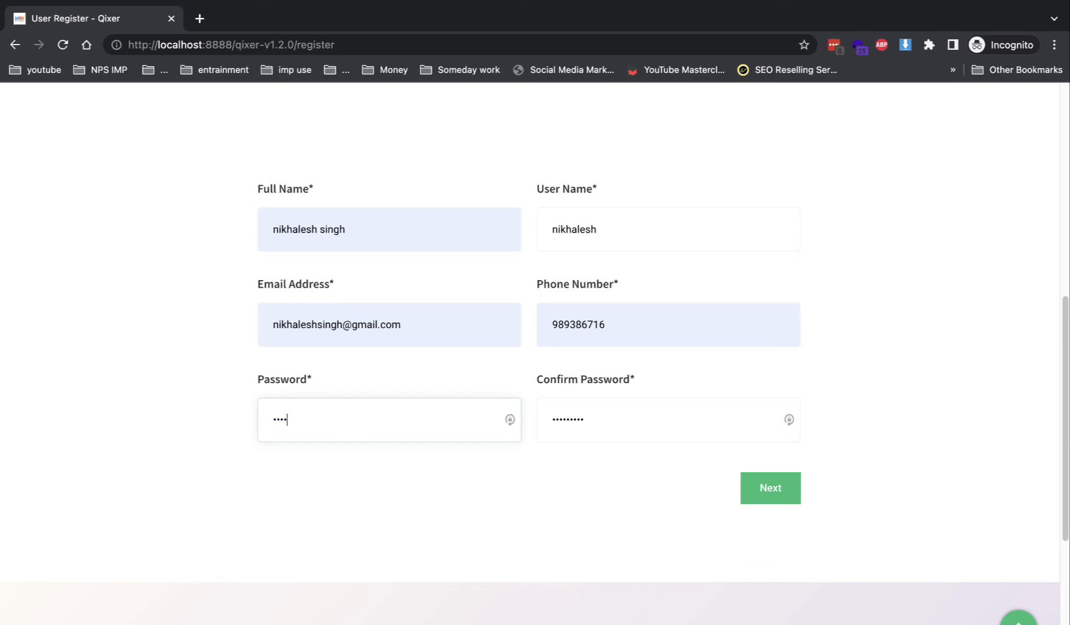
pyautogui.press('Tab')
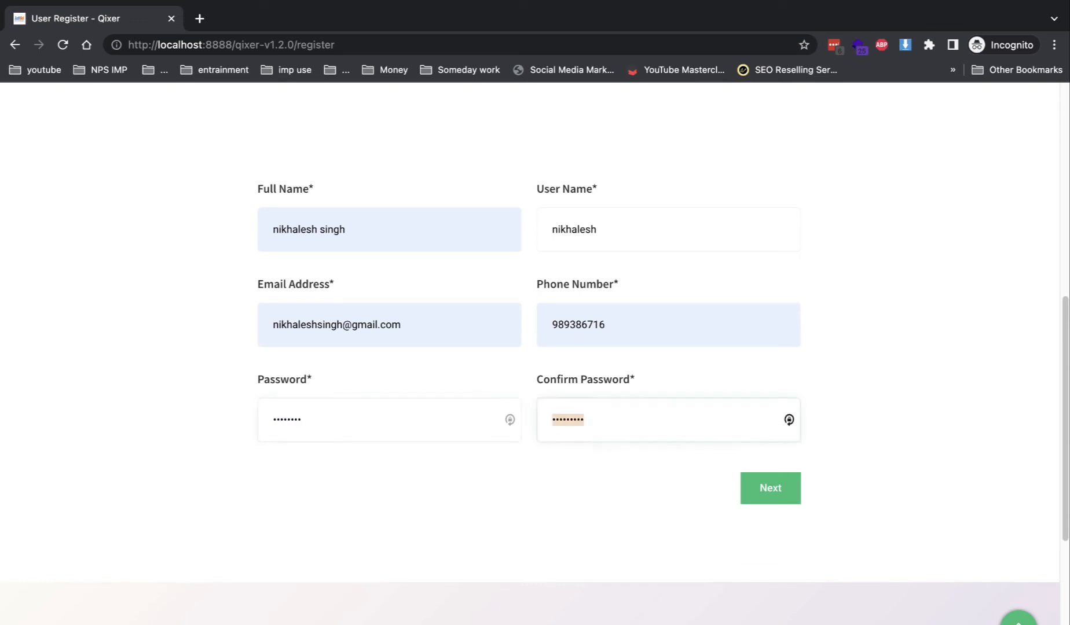
pyautogui.write('1')
pyautogui.press('Return')
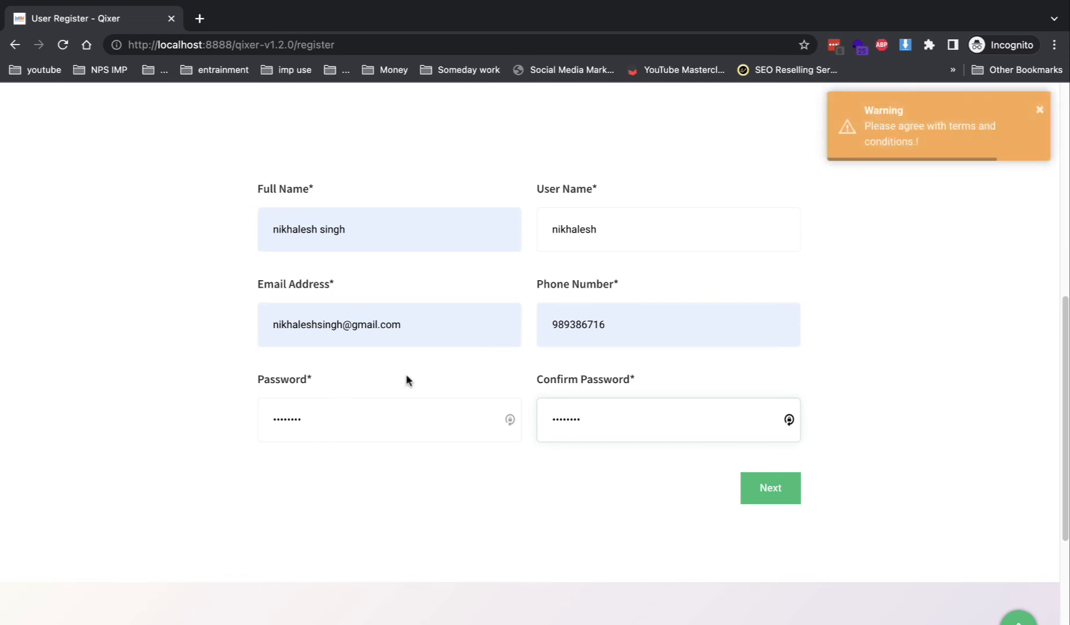
pyautogui.click(747, 497)
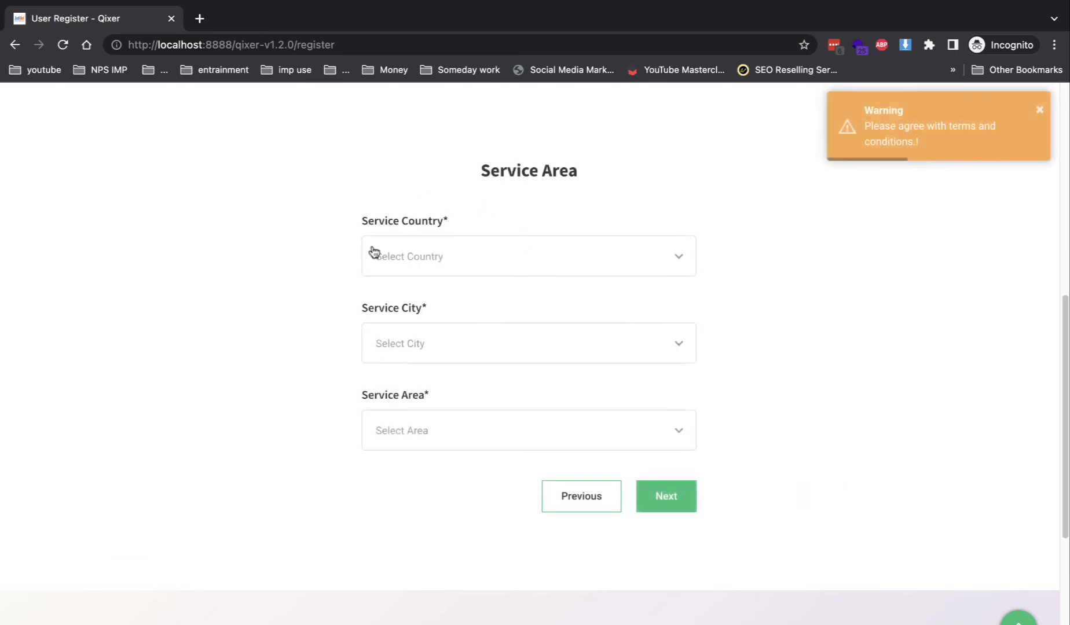
# - Set the service country to India, city to Delhi and area to Serinjith Road
pyautogui.click(413, 259)
pyautogui.scroll(-5, 458, 389)
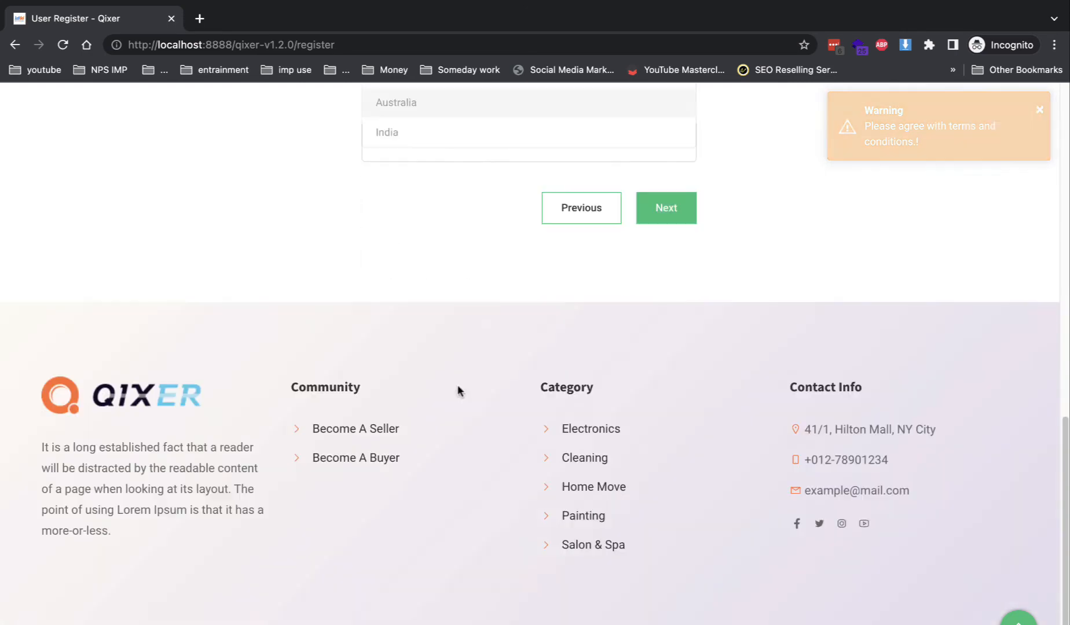
pyautogui.scroll(2, 447, 382)
pyautogui.scroll(2, 401, 193)
pyautogui.scroll(-2, 404, 202)
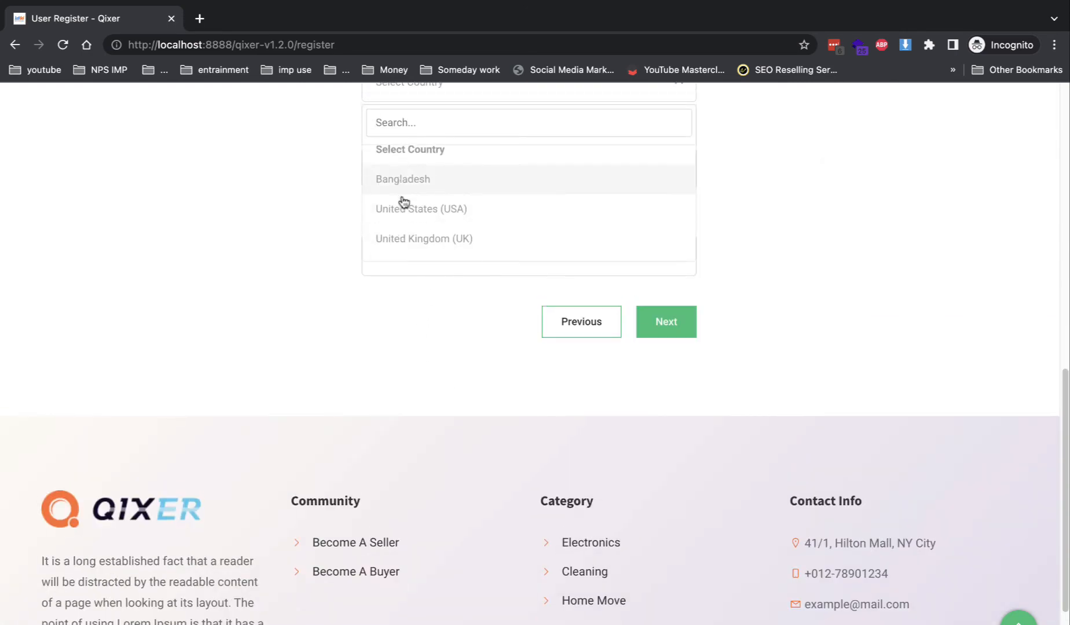
pyautogui.click(407, 240)
pyautogui.click(427, 187)
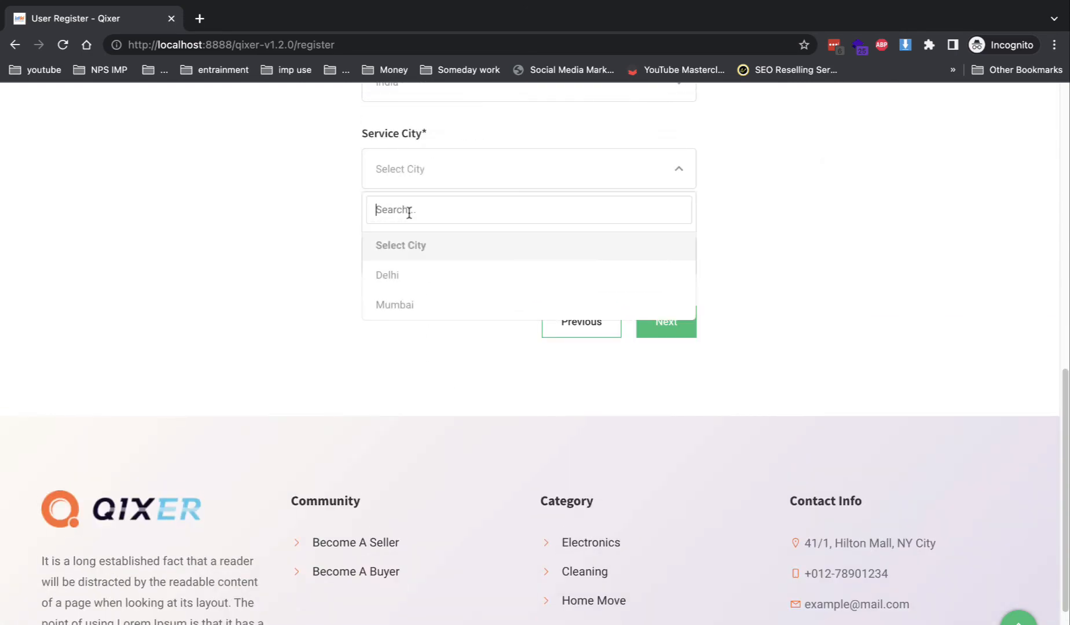
pyautogui.click(416, 286)
pyautogui.click(451, 265)
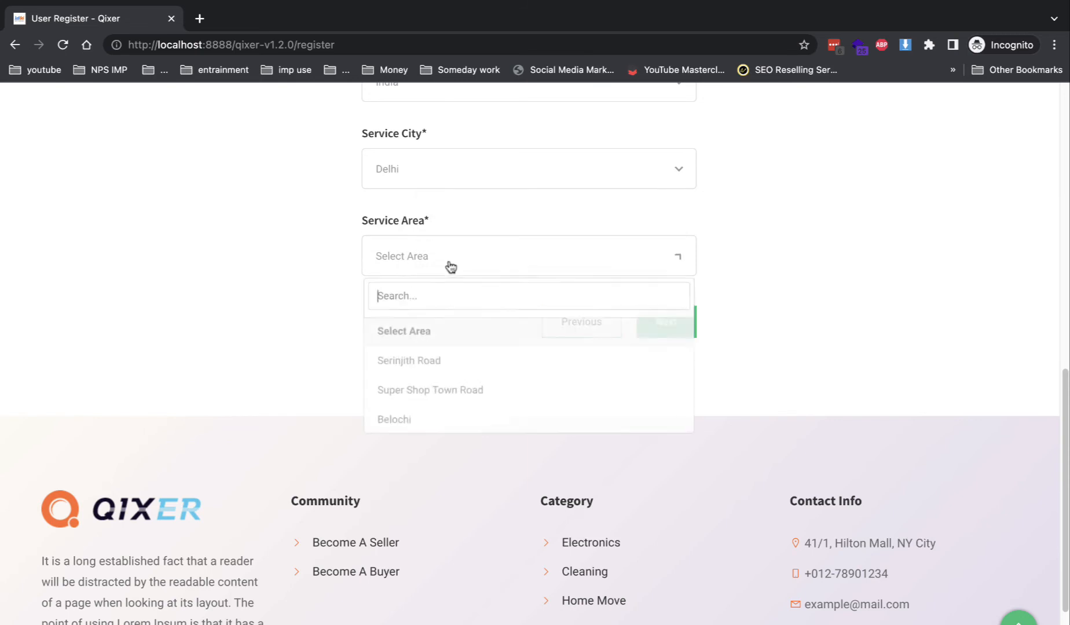
pyautogui.click(422, 361)
# - Agree to the Terms and Conditions and submit the buyer registration
pyautogui.click(660, 320)
pyautogui.scroll(3, 654, 330)
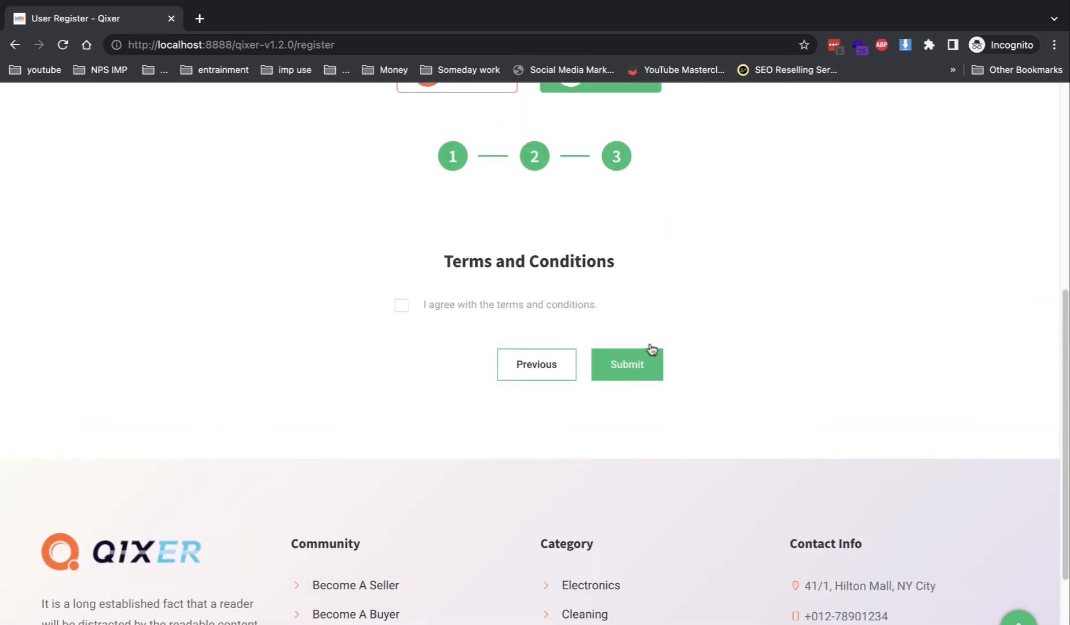
pyautogui.click(475, 308)
pyautogui.click(637, 374)
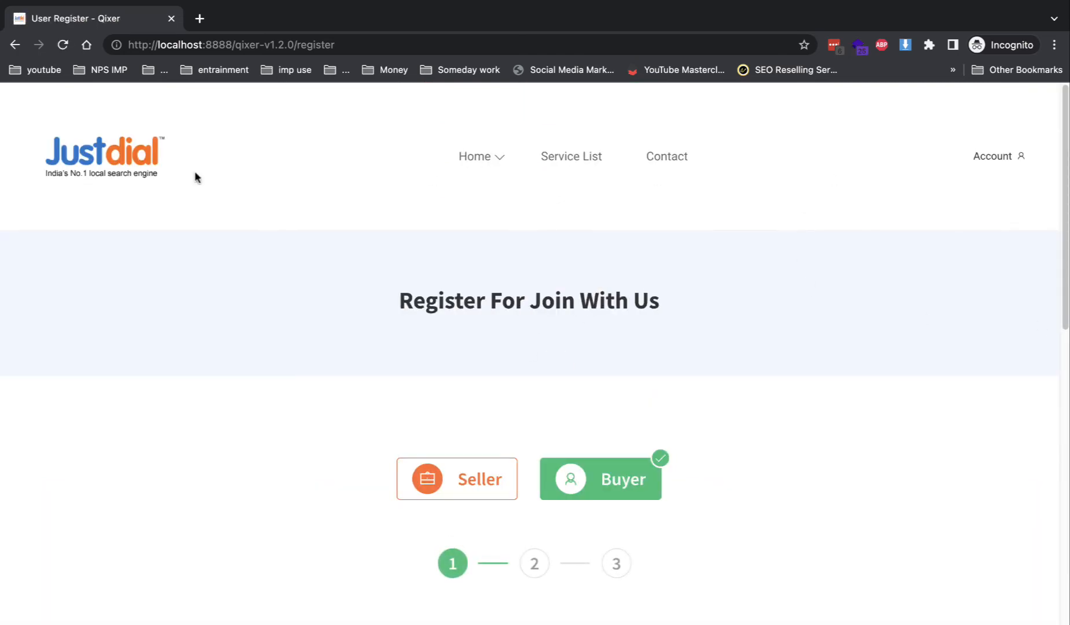
# - Return to the admin dashboard window and expand the Users Manage section
pyautogui.click(47, 32)
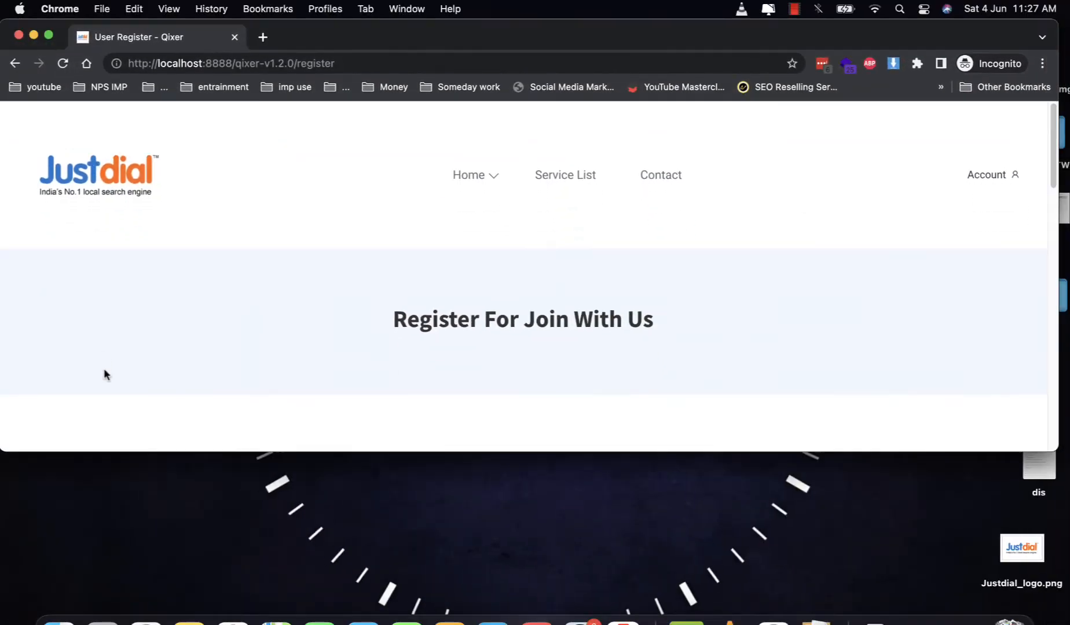
pyautogui.click(146, 623)
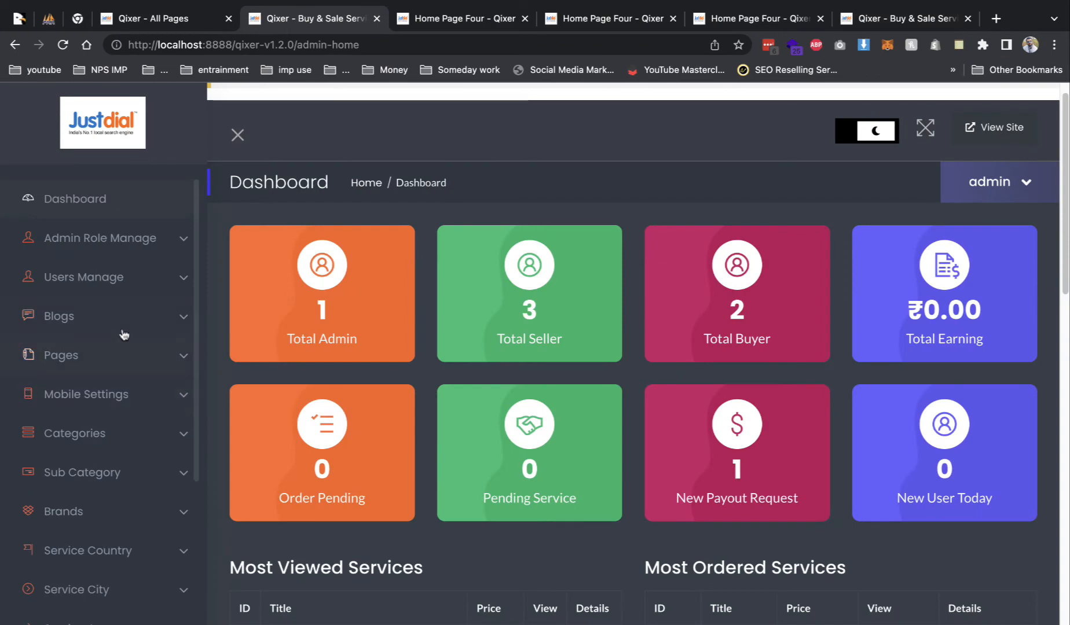
pyautogui.click(112, 278)
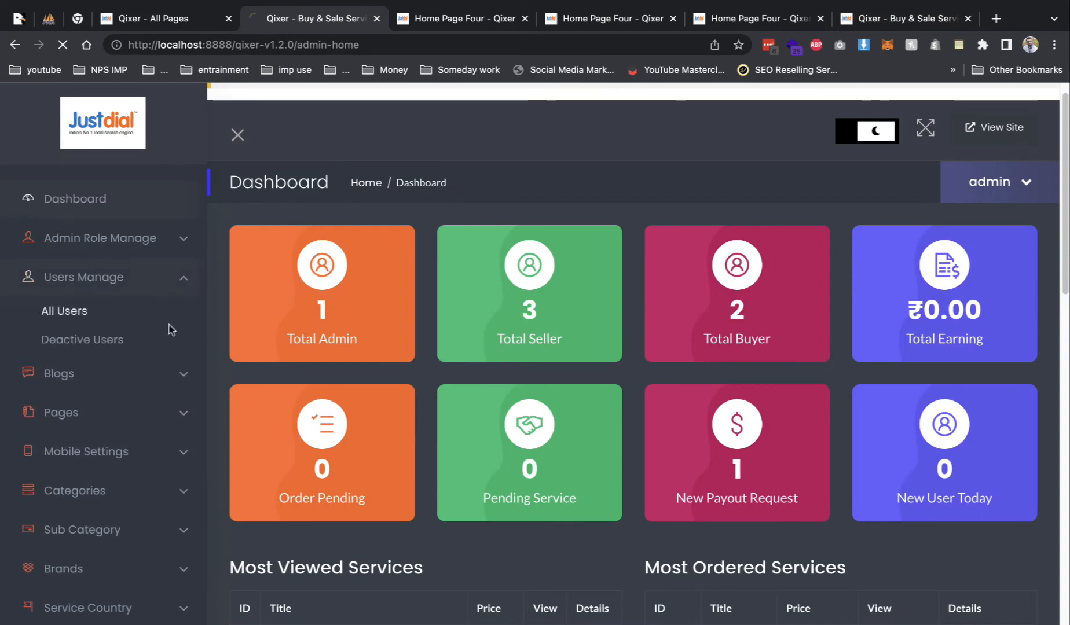
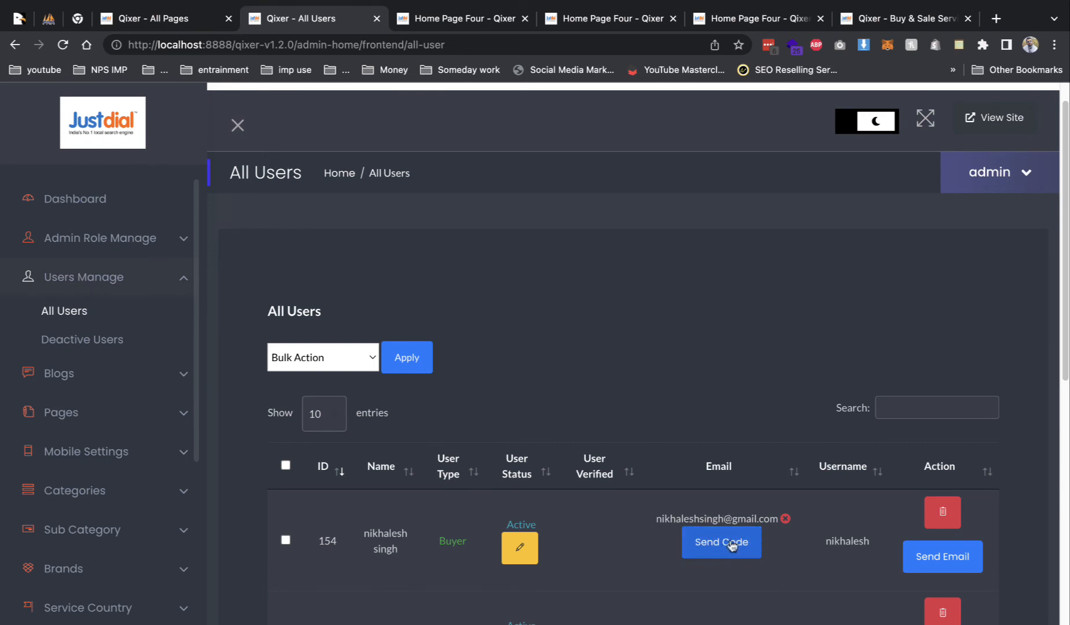
# - Find the test buyer in the All Users table and select its e-mail address to copy
pyautogui.scroll(-2, 691, 480)
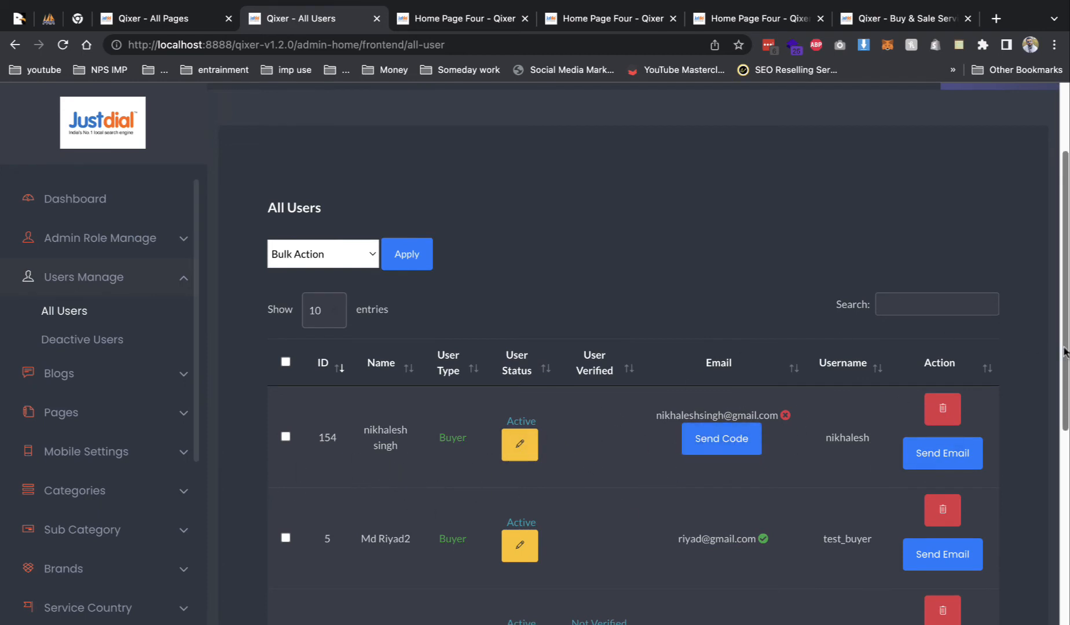
pyautogui.scroll(-2, 666, 469)
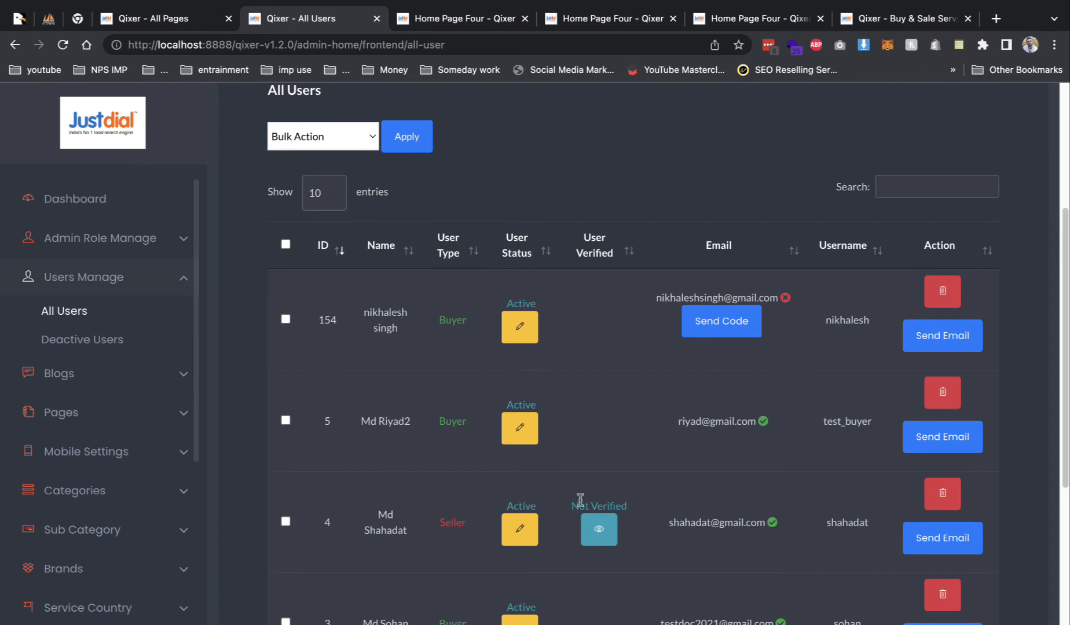
pyautogui.scroll(-4, 580, 499)
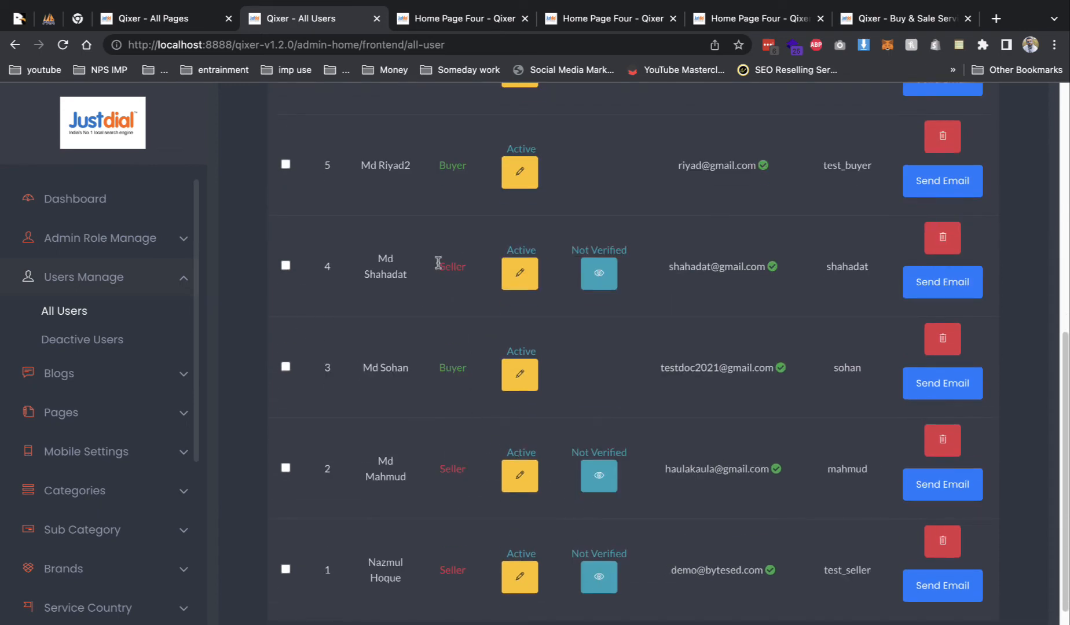
pyautogui.moveTo(439, 262); pyautogui.dragTo(473, 277)
pyautogui.moveTo(428, 459); pyautogui.dragTo(499, 486)
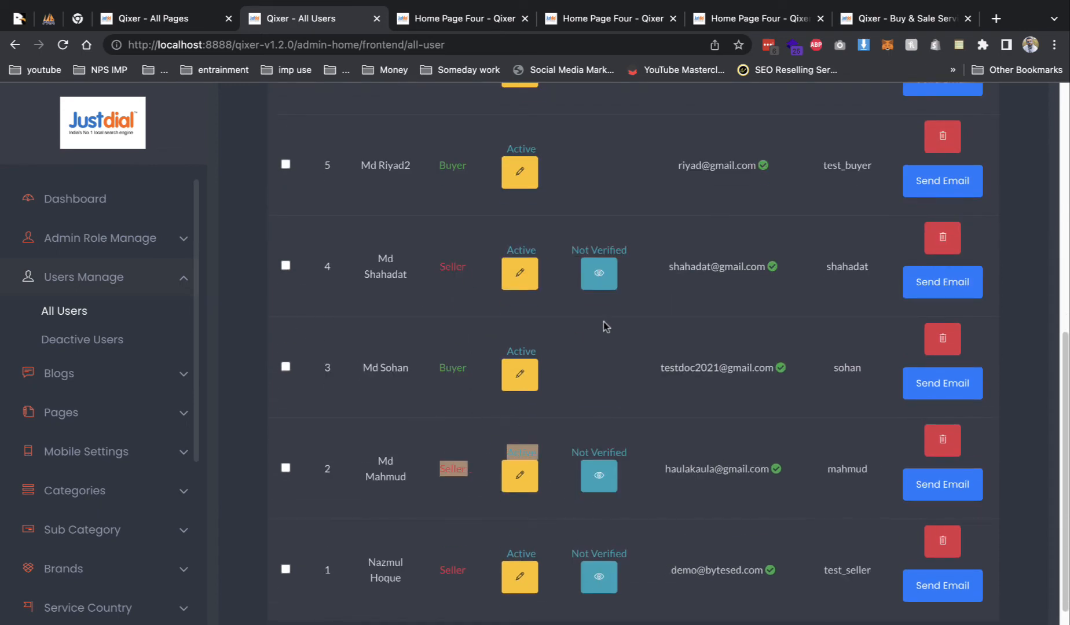
pyautogui.click(732, 270)
pyautogui.scroll(1, 719, 250)
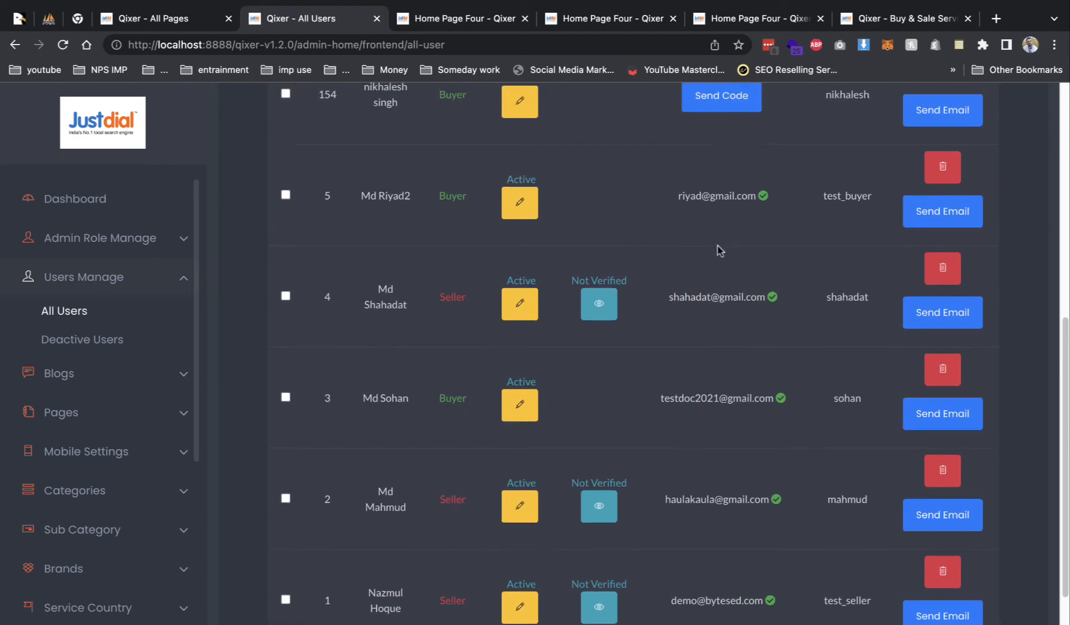
pyautogui.tripleClick(720, 197)
pyautogui.press('super+c')
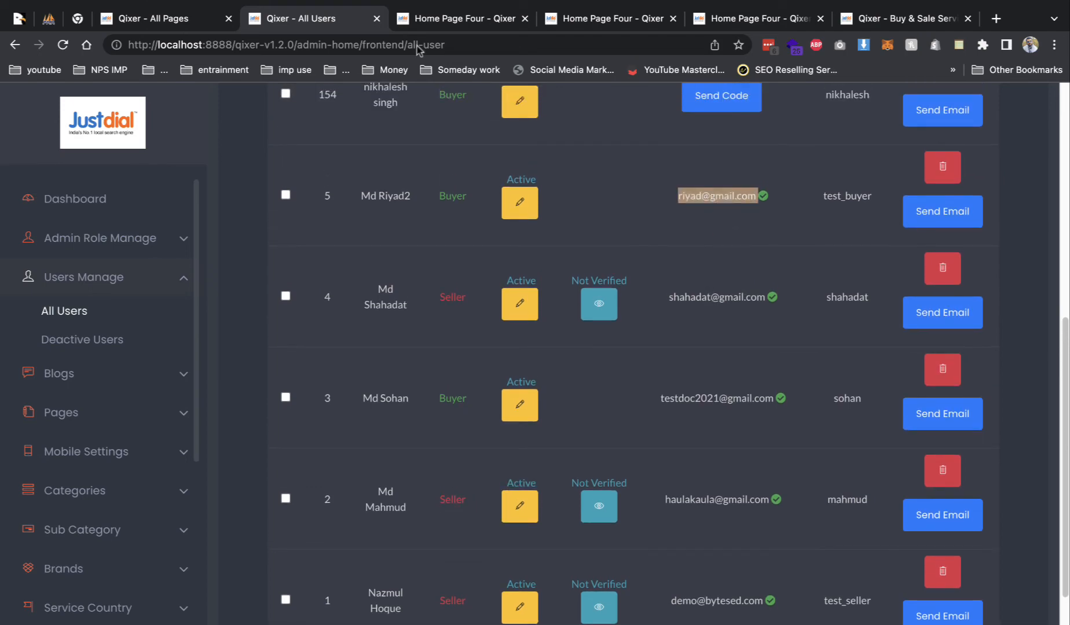
# - In the private window, sign in as the test buyer using the pasted e-mail and password
pyautogui.moveTo(3, 22)
pyautogui.click(49, 29)
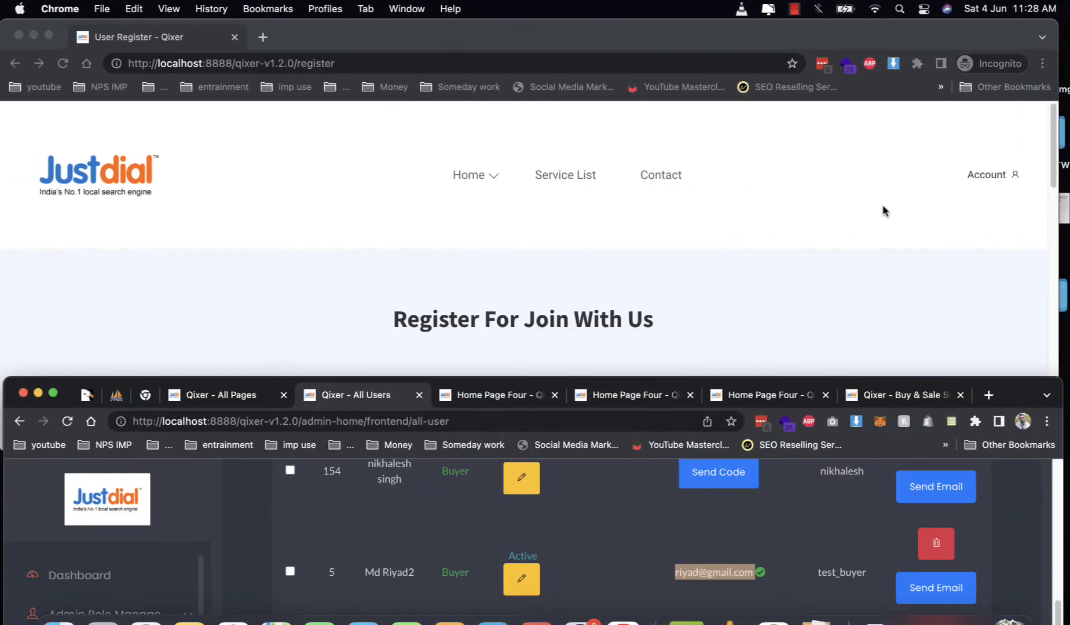
pyautogui.moveTo(1000, 172)
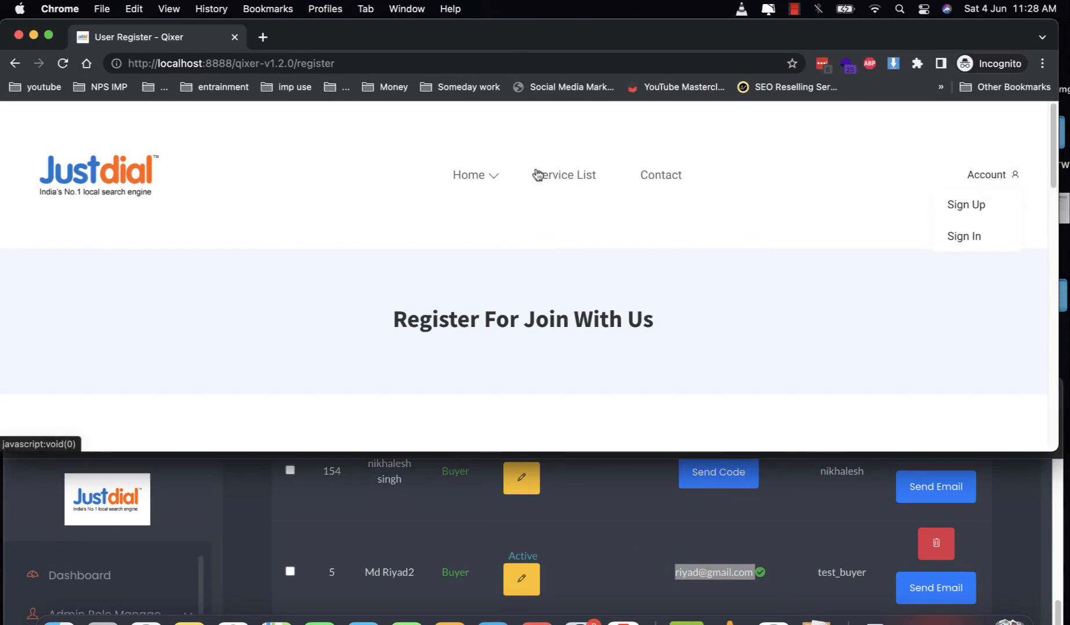
pyautogui.click(991, 243)
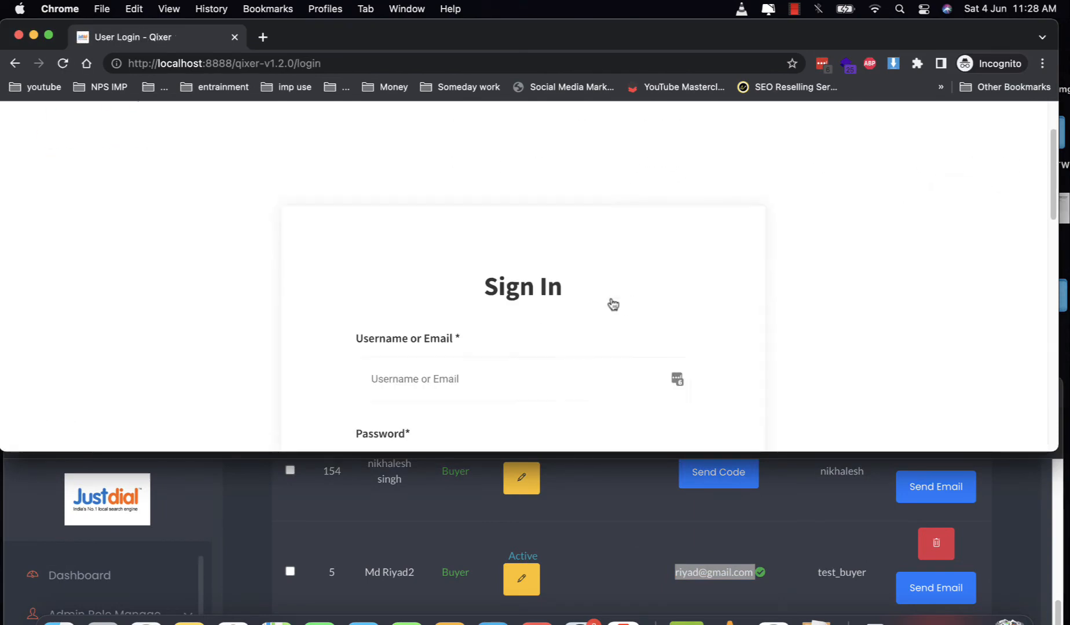
pyautogui.scroll(-2, 611, 303)
pyautogui.click(537, 341)
pyautogui.press('super+v')
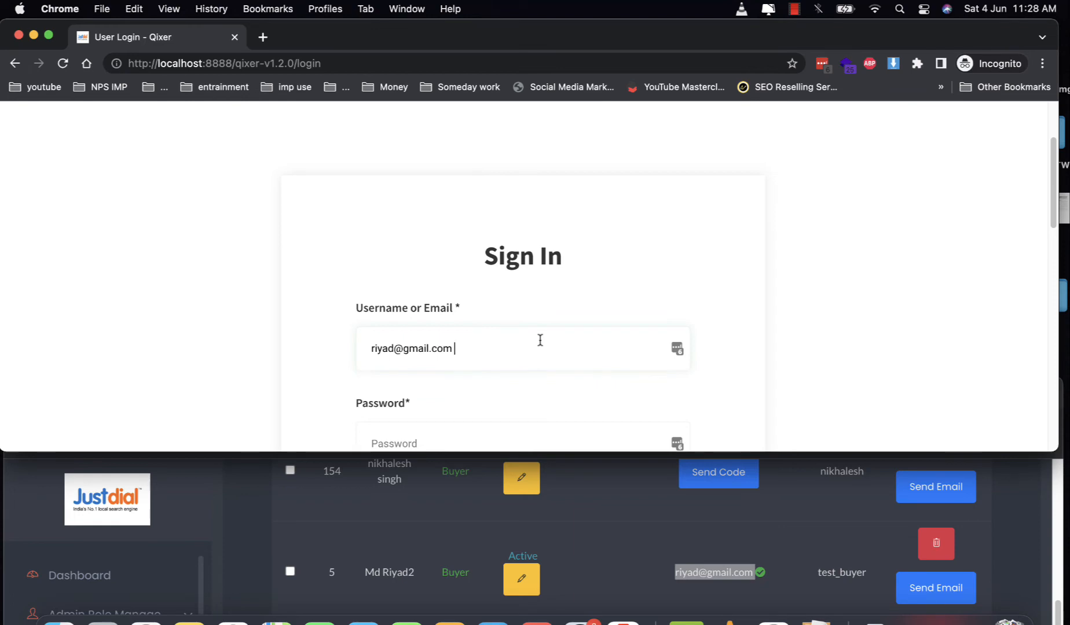
pyautogui.press('Tab')
pyautogui.write('•••')
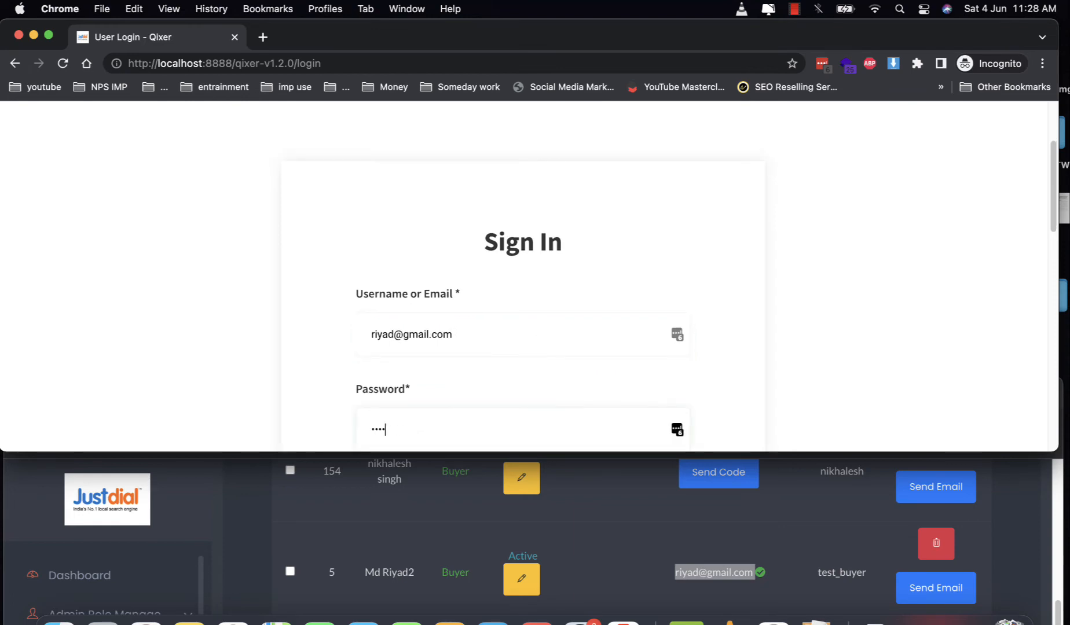
pyautogui.press('Return')
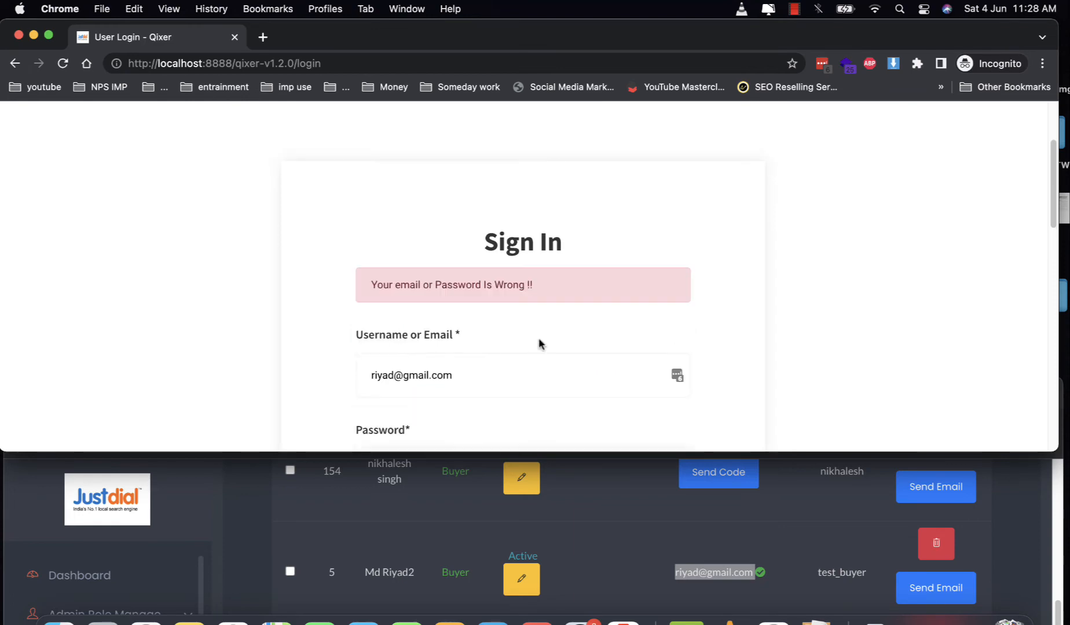
pyautogui.scroll(-2, 529, 428)
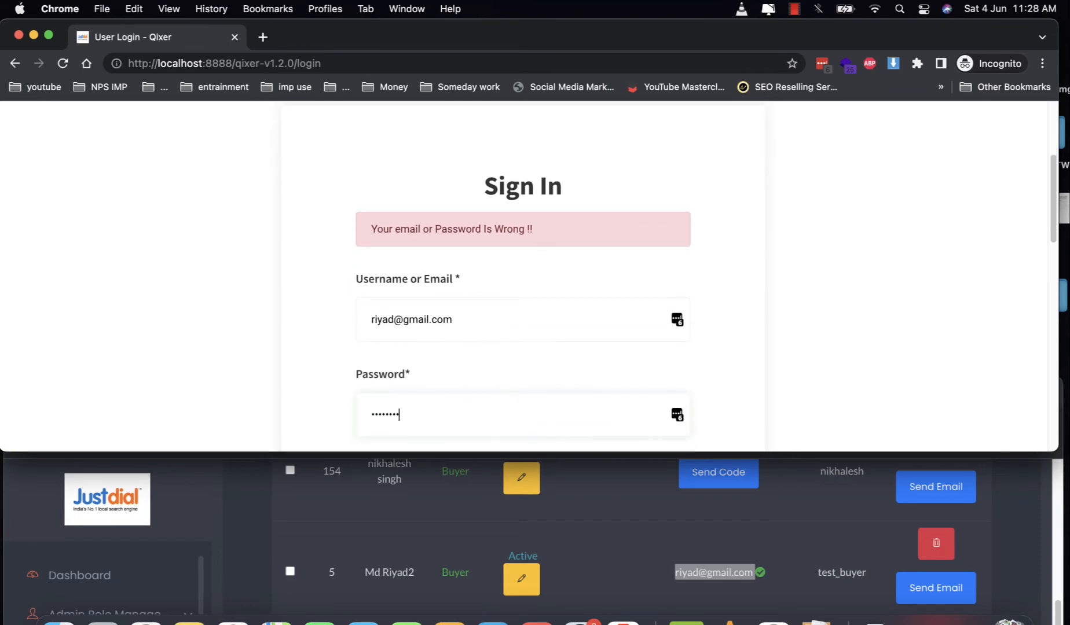
pyautogui.press('Return')
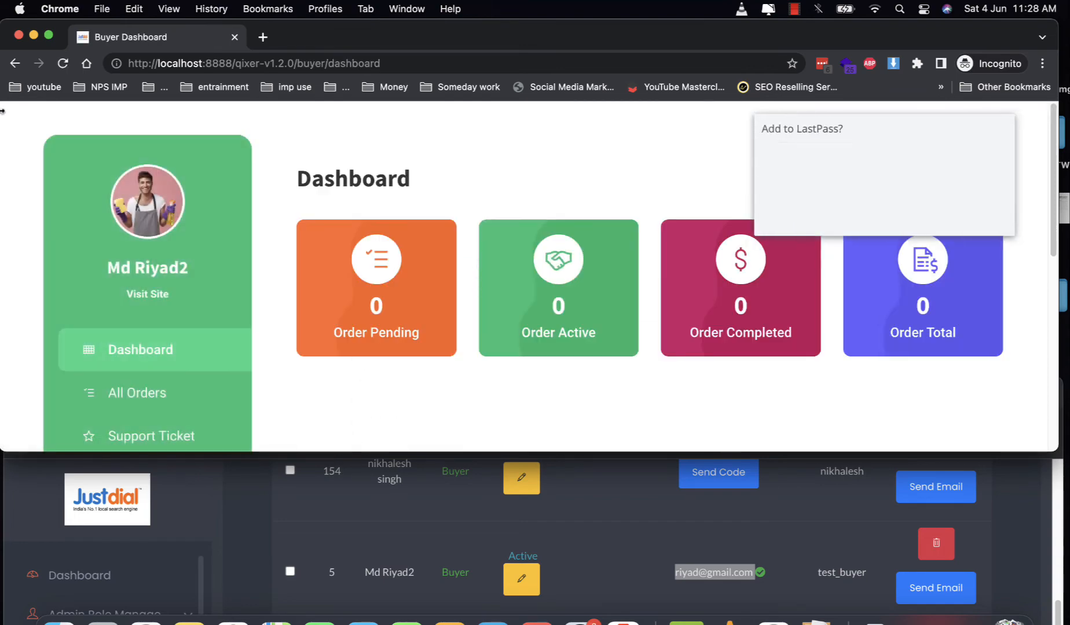
# - Decline saving the password, confirm All Orders shows none, and load the home page
pyautogui.click(48, 35)
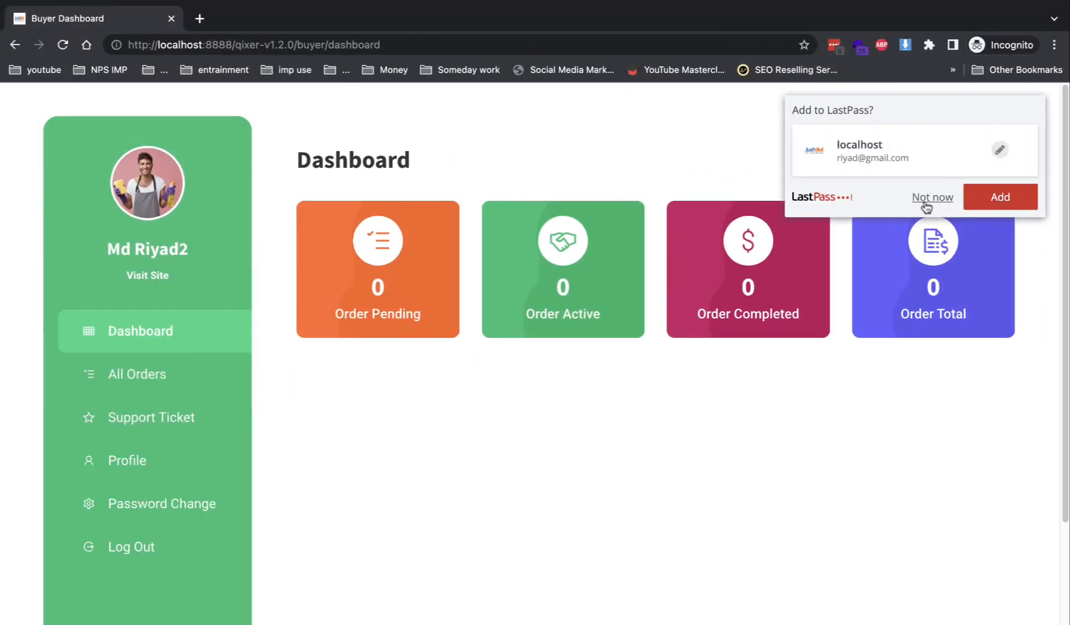
pyautogui.click(931, 197)
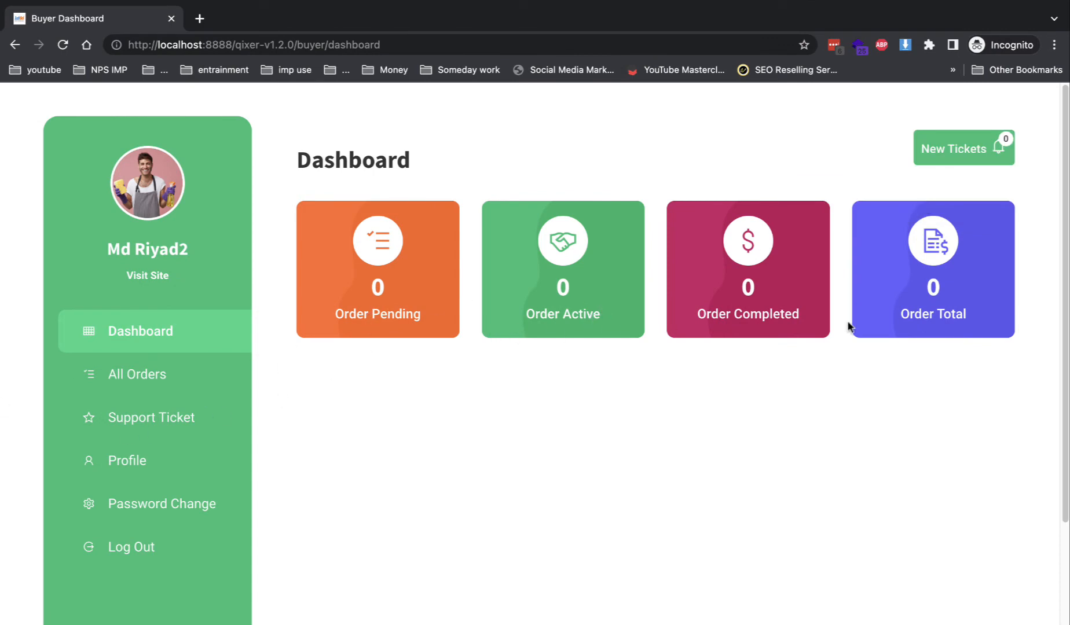
pyautogui.click(194, 380)
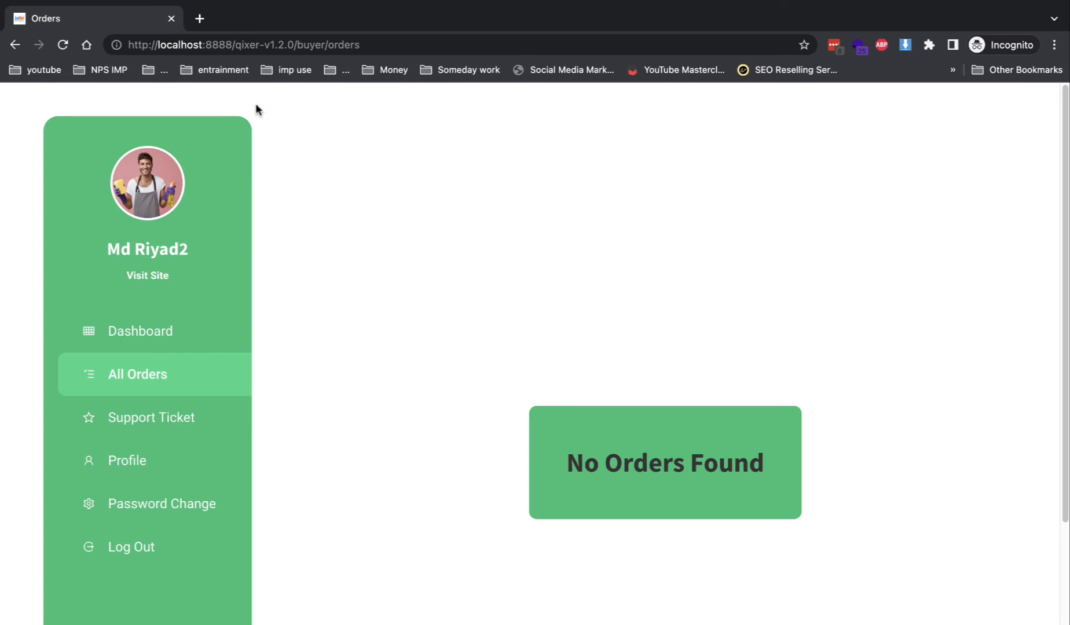
pyautogui.moveTo(299, 44); pyautogui.dragTo(533, 55)
pyautogui.press('BackSpace')
pyautogui.press('Return')
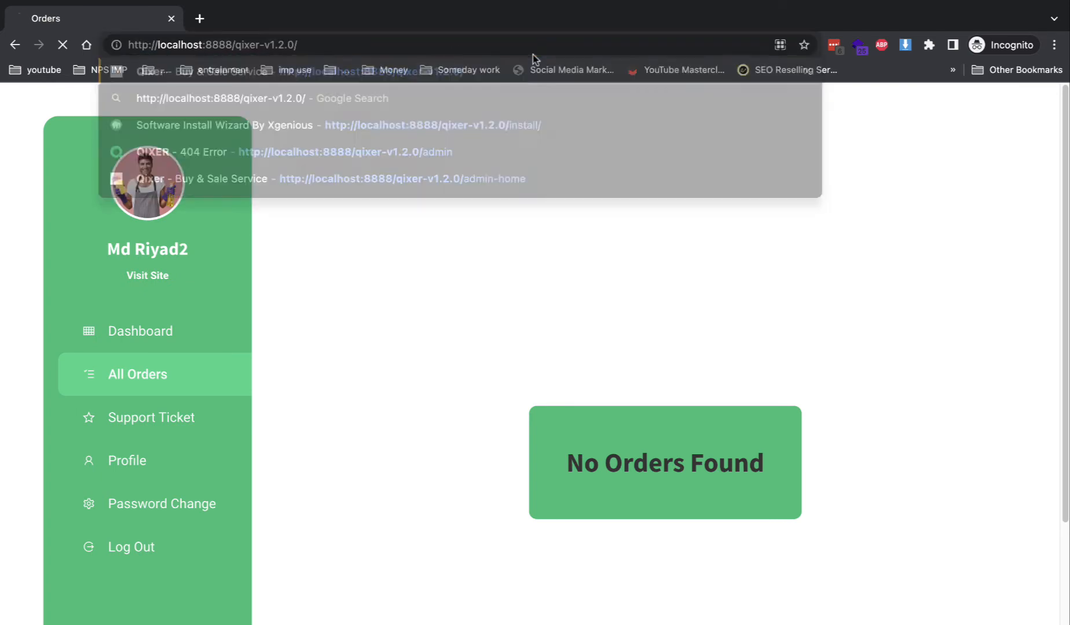
# - Start booking Car Cleaning, keeping Bangladesh and choosing Dhanmondi as the service area
pyautogui.scroll(-10, 518, 457)
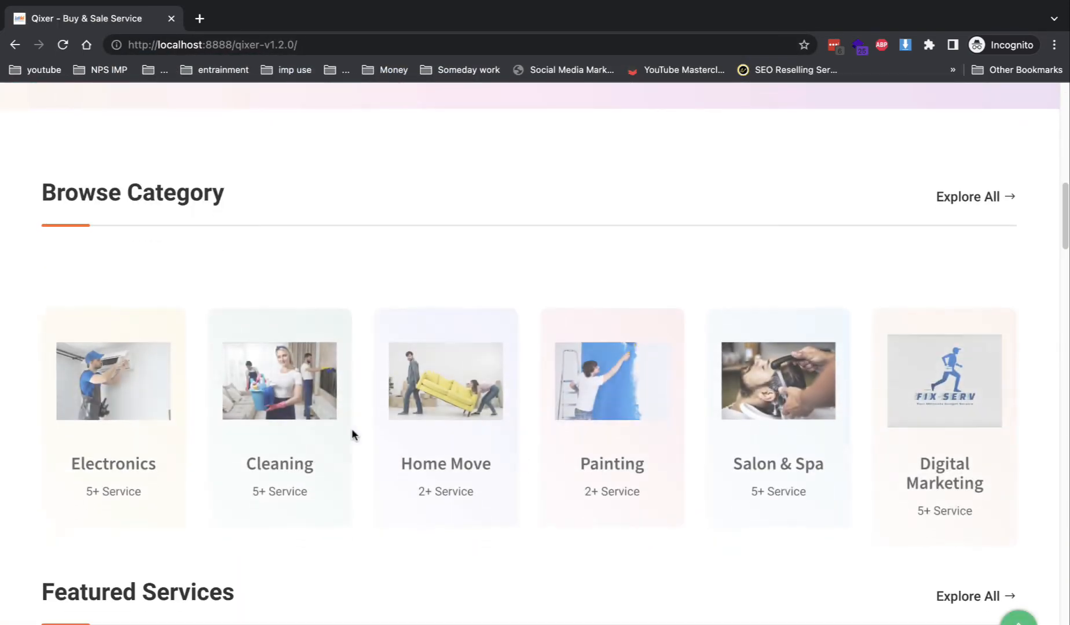
pyautogui.scroll(-8, 348, 428)
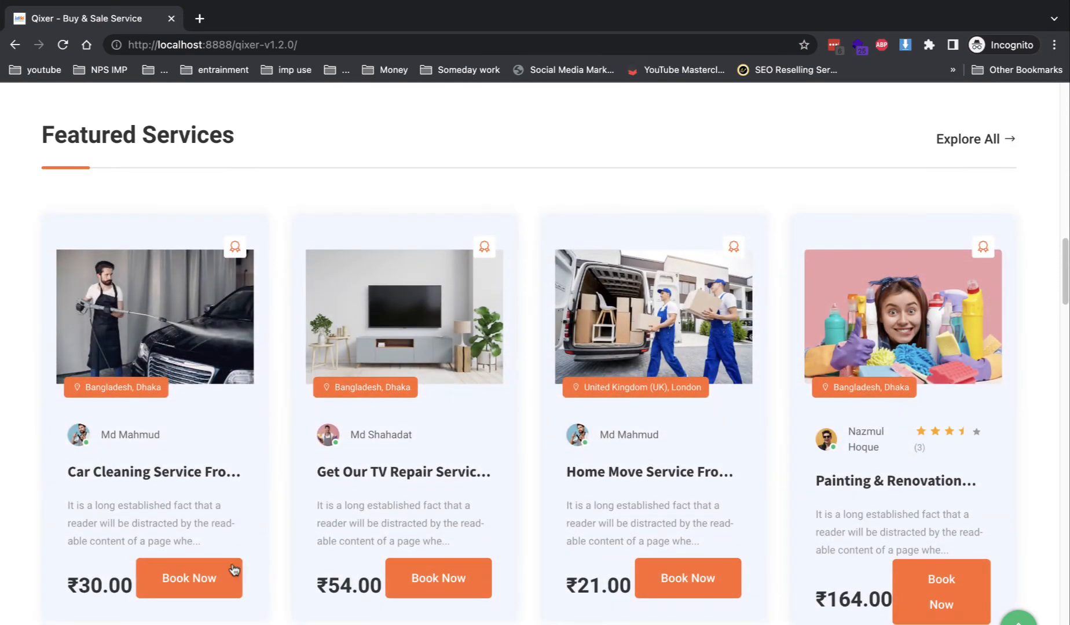
pyautogui.click(208, 579)
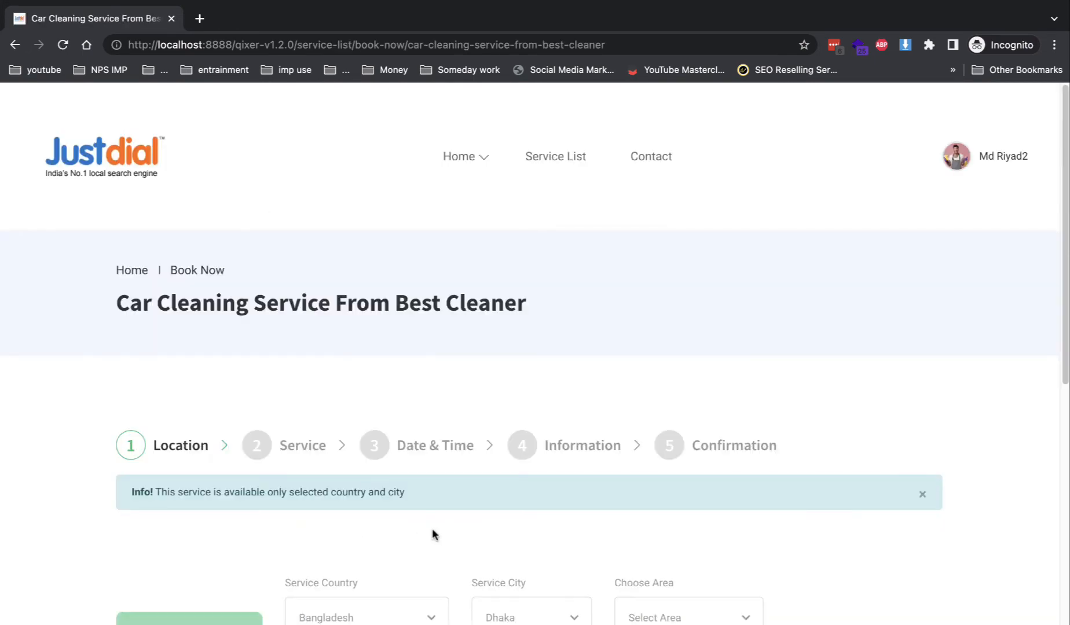
pyautogui.scroll(-2, 435, 534)
pyautogui.click(413, 506)
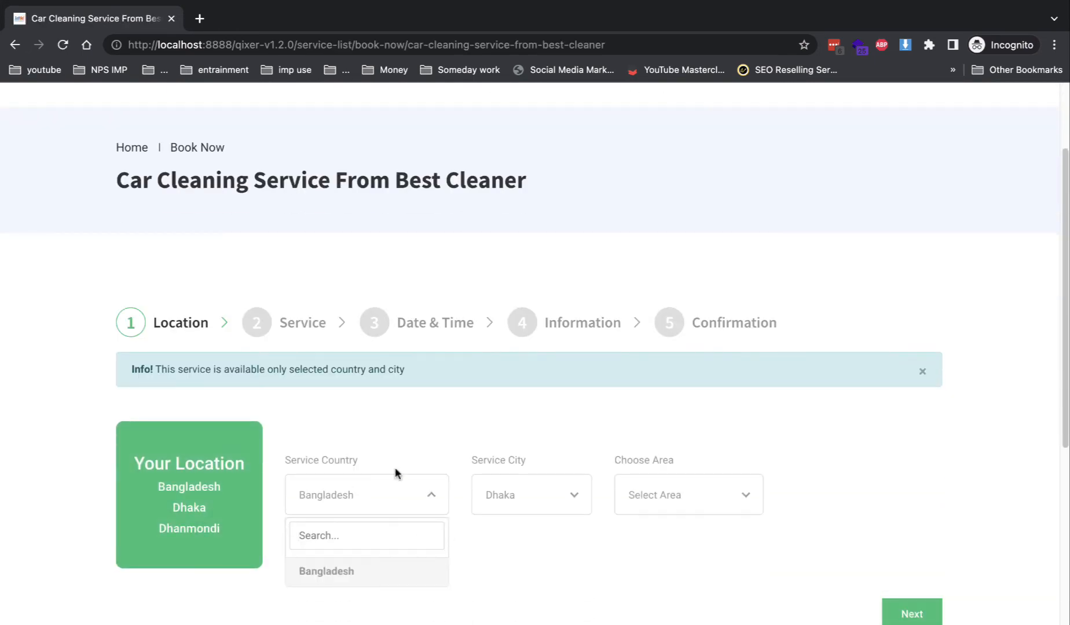
pyautogui.click(228, 376)
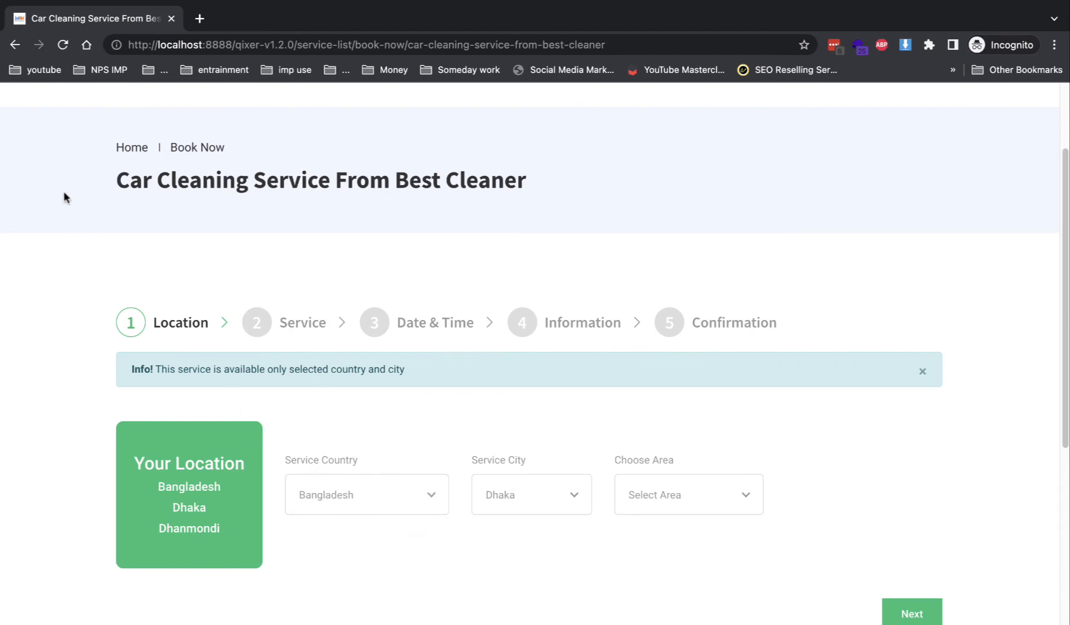
pyautogui.click(530, 501)
pyautogui.click(674, 504)
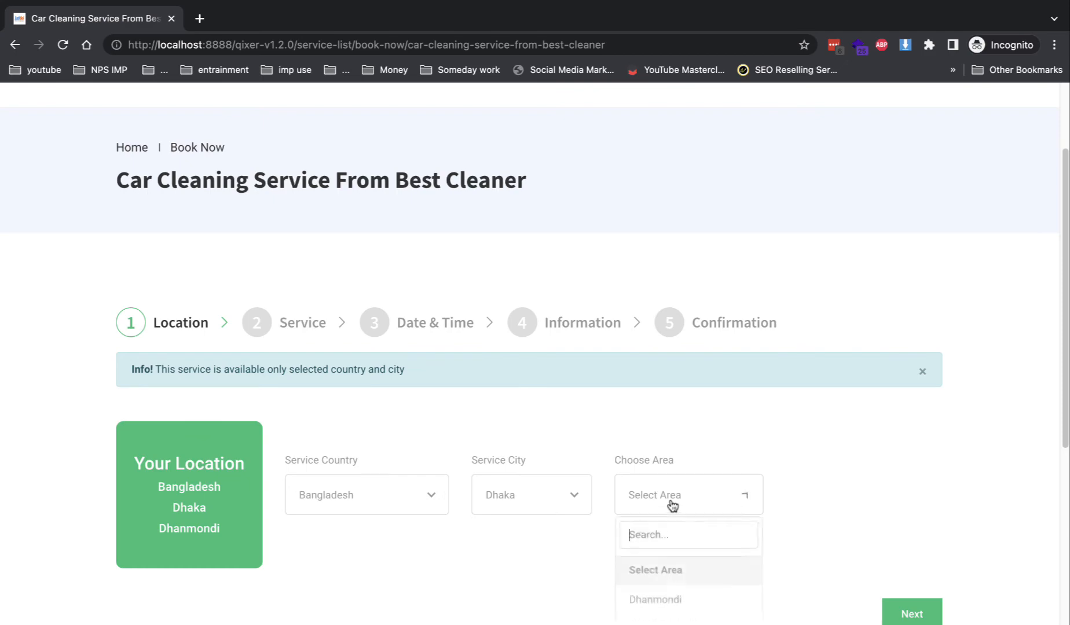
pyautogui.click(684, 599)
pyautogui.click(910, 614)
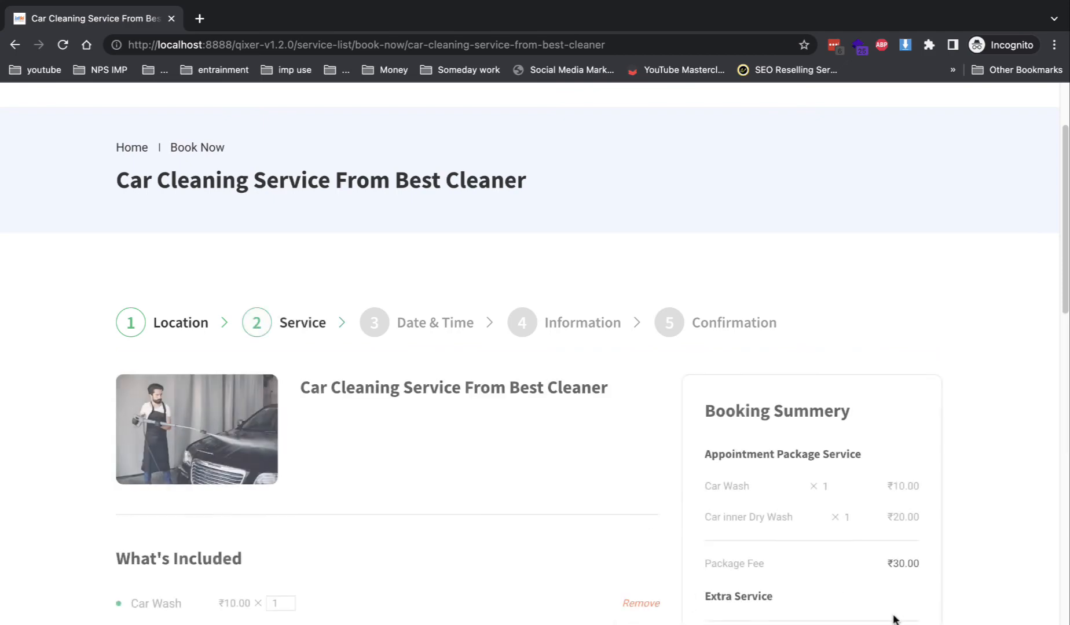
# - Add the Car Dry Wash extra and pick the 10.00AM-11.00PM time slot
pyautogui.scroll(-5, 590, 556)
pyautogui.scroll(-1, 426, 537)
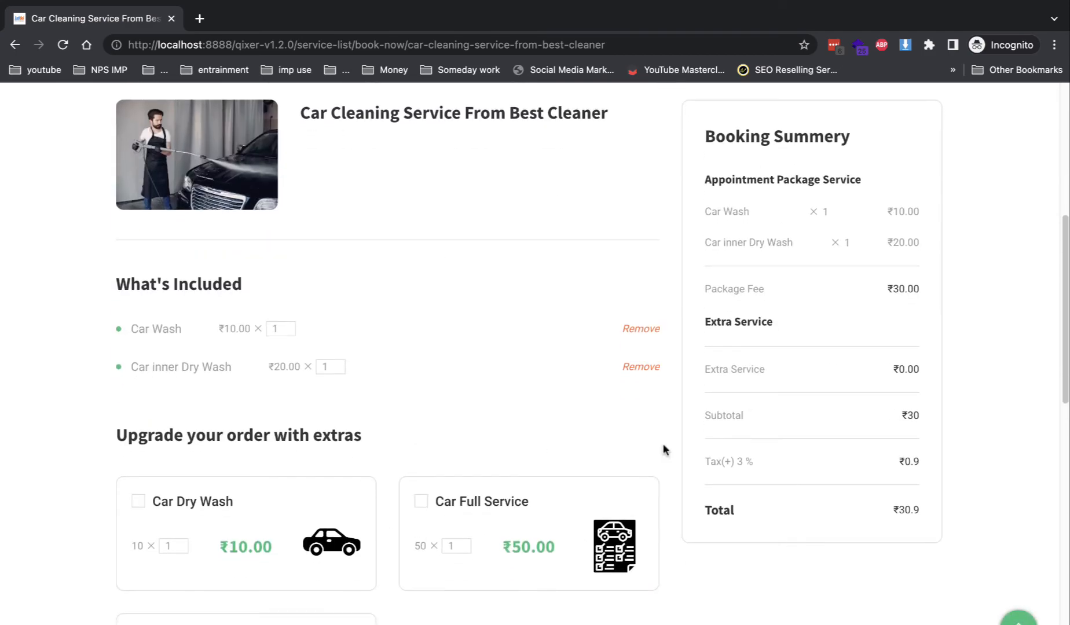
pyautogui.click(138, 501)
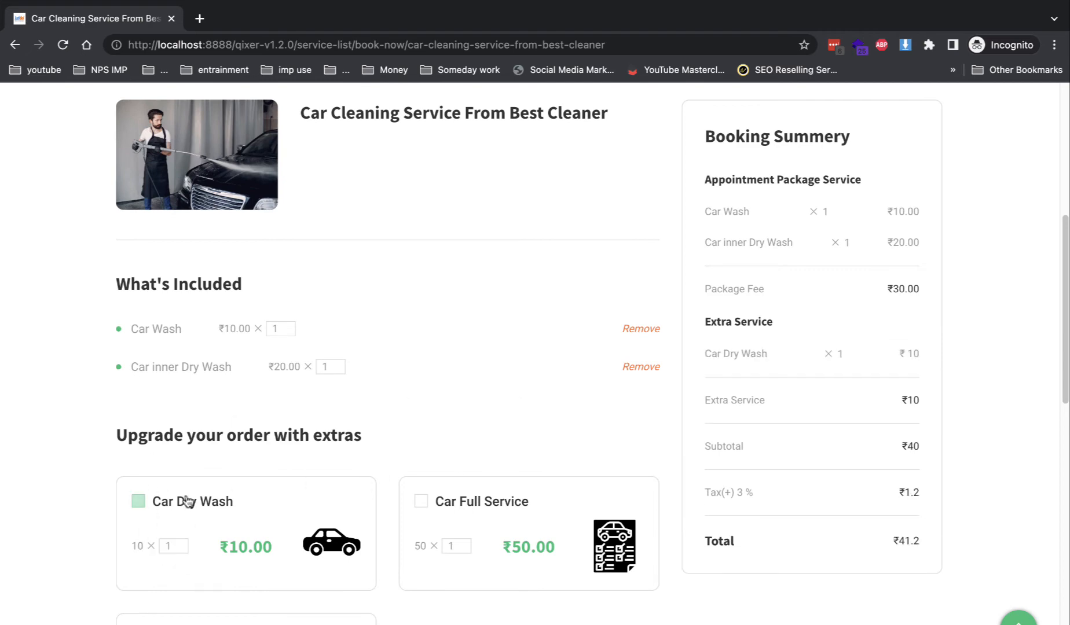
pyautogui.scroll(-5, 570, 473)
pyautogui.scroll(-8, 571, 473)
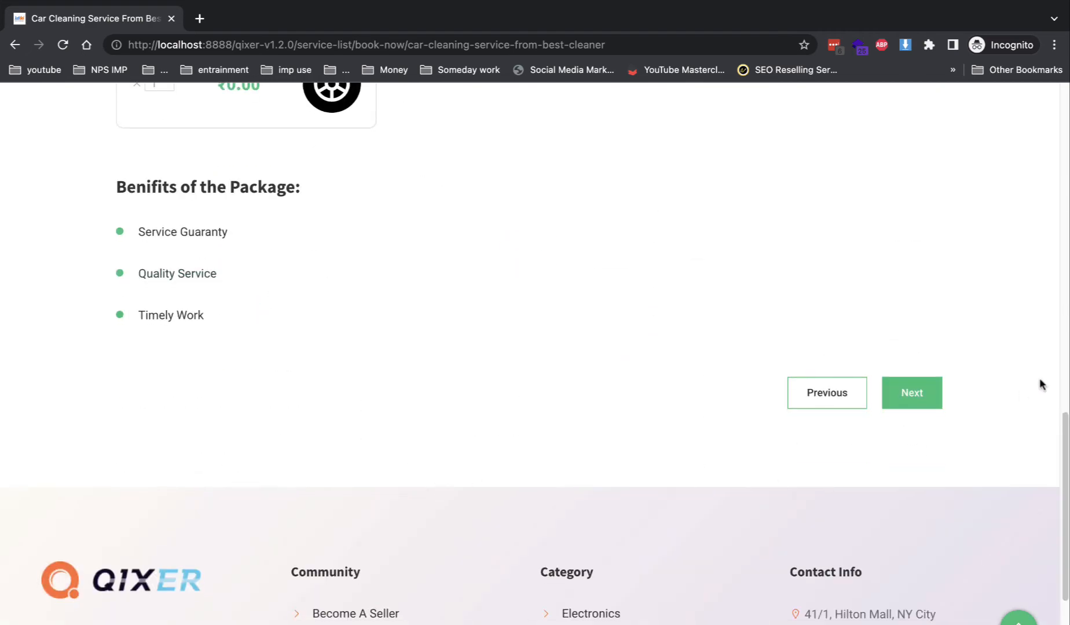
pyautogui.click(915, 396)
pyautogui.click(510, 431)
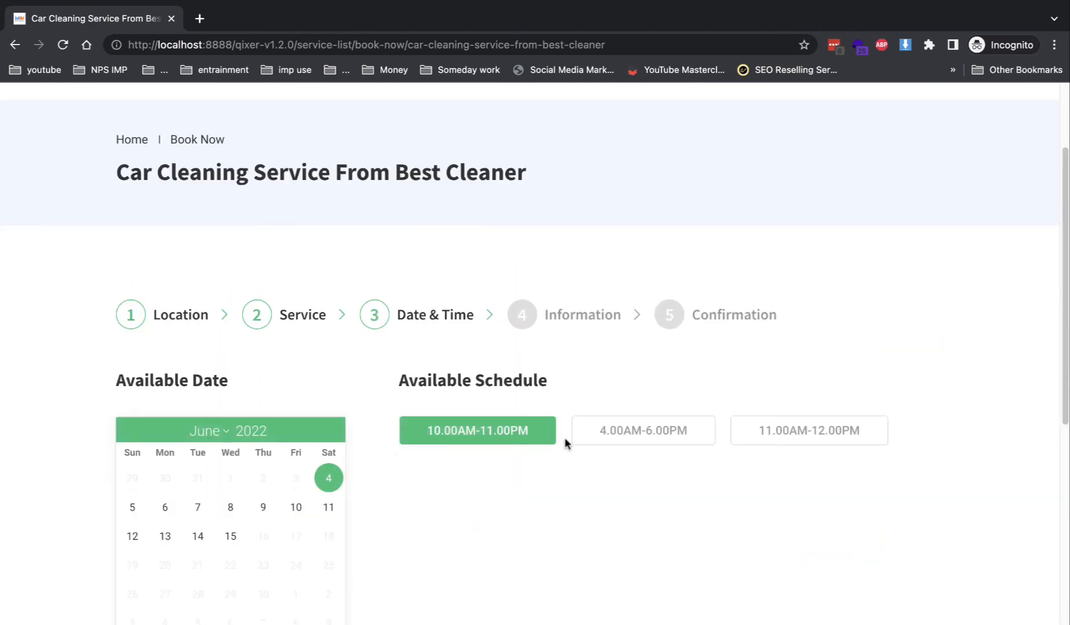
pyautogui.scroll(-9, 565, 437)
pyautogui.click(910, 197)
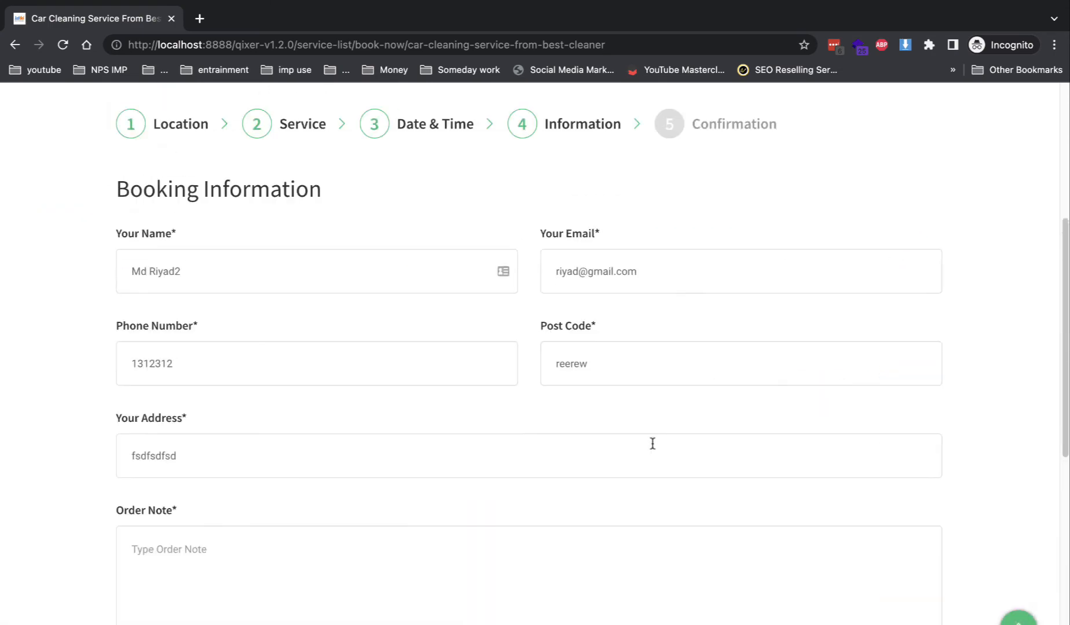
# - Continue to the confirmation, choose Cash on Delivery and agree to the terms
pyautogui.scroll(-3, 409, 346)
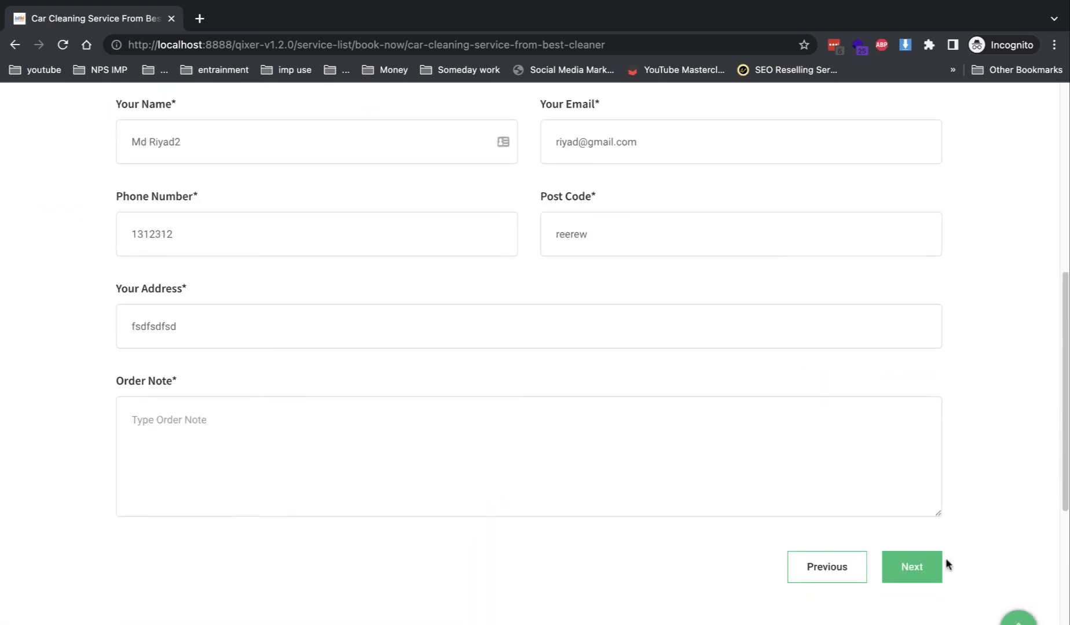
pyautogui.click(930, 571)
pyautogui.scroll(-8, 695, 432)
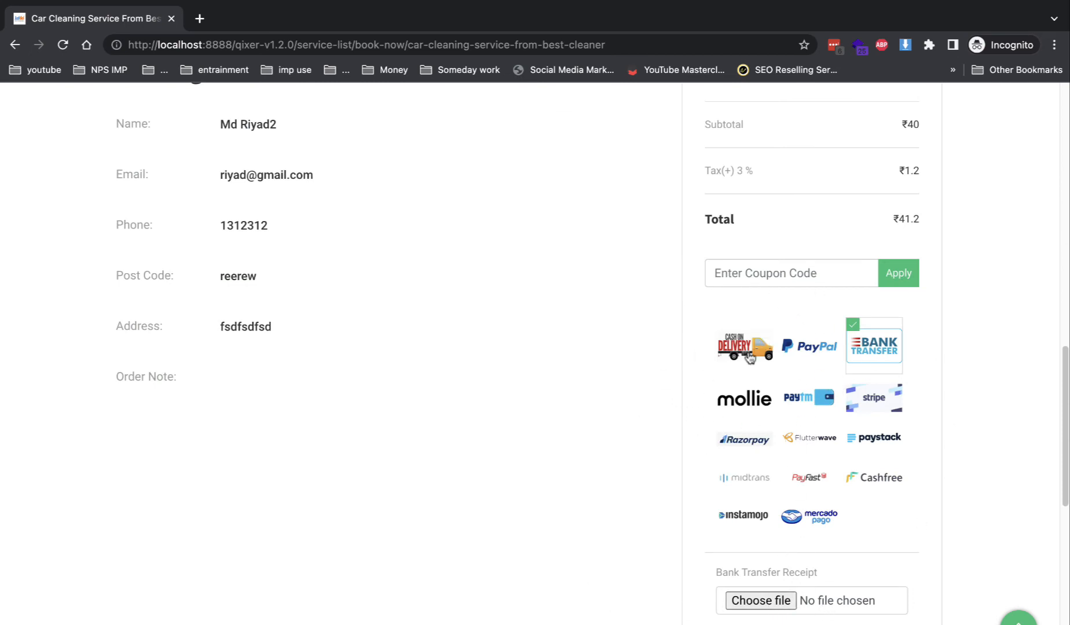
pyautogui.click(750, 359)
pyautogui.scroll(-2, 715, 480)
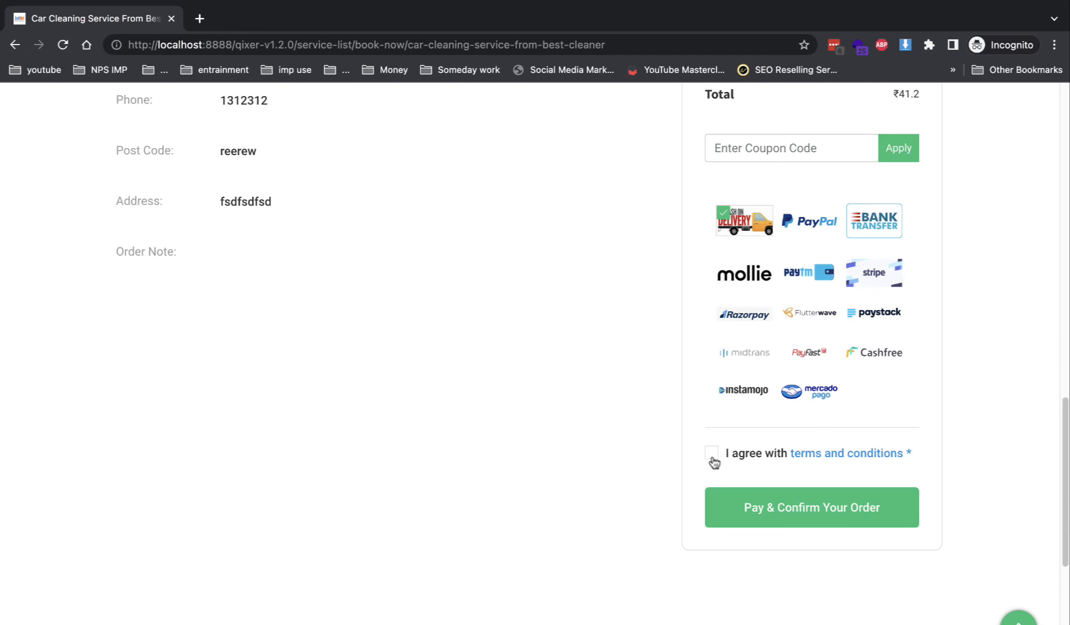
pyautogui.click(712, 456)
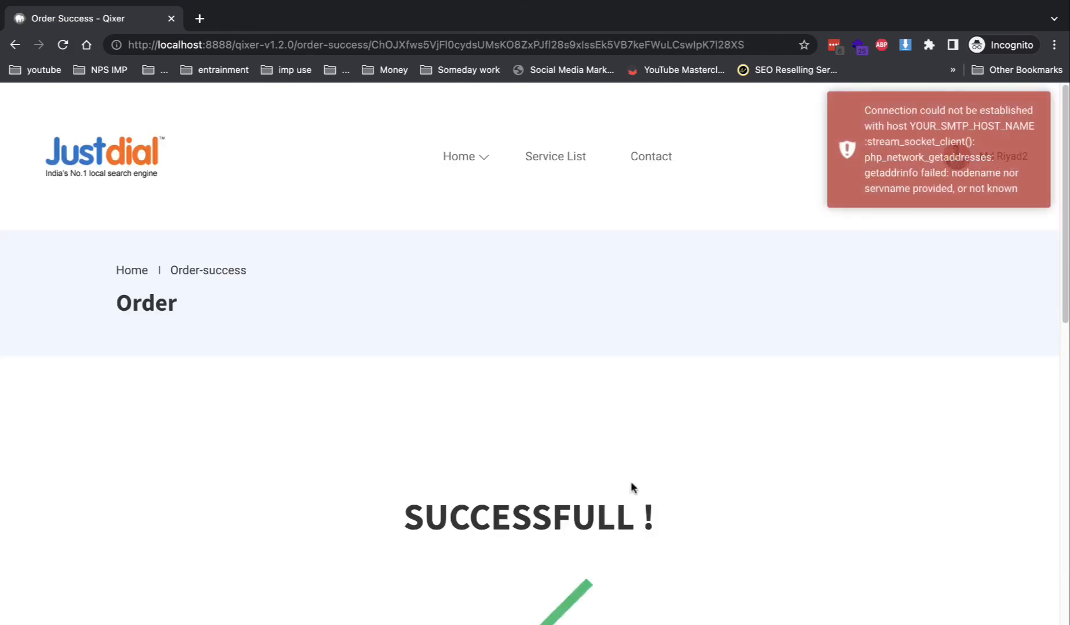
# - Review the pending ₹41.20 order details, then show the admin's All Users window full screen
pyautogui.scroll(-5, 682, 536)
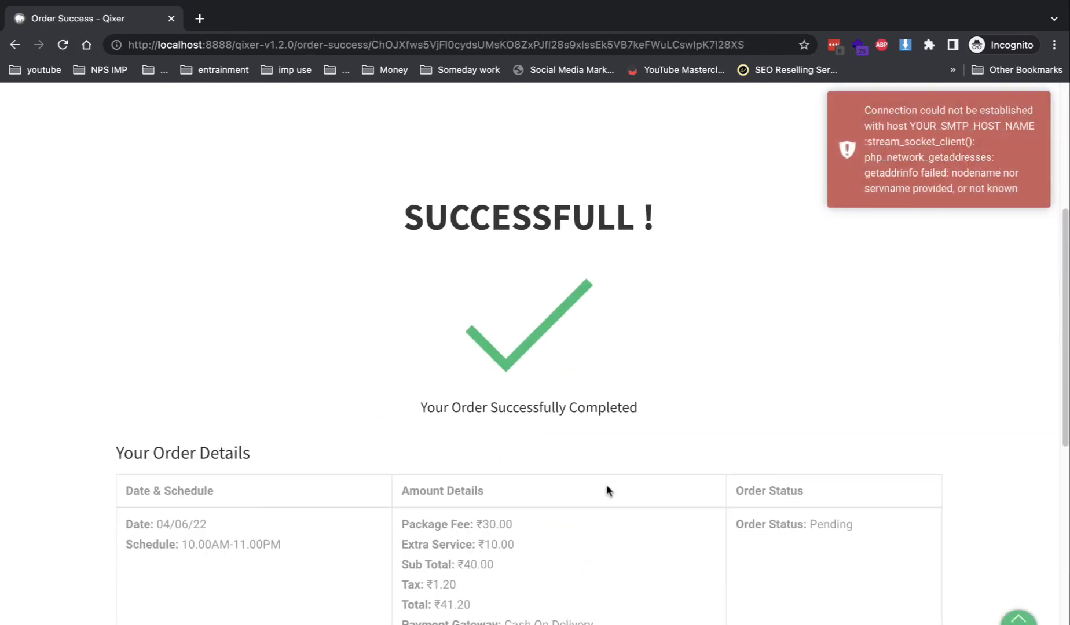
pyautogui.moveTo(26, 15)
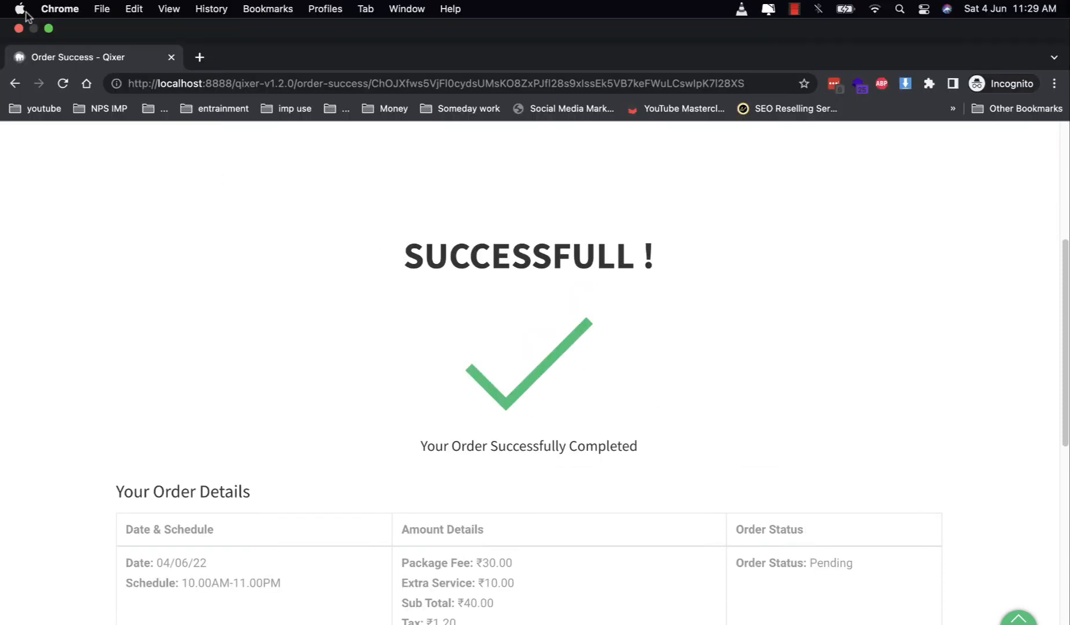
pyautogui.click(49, 29)
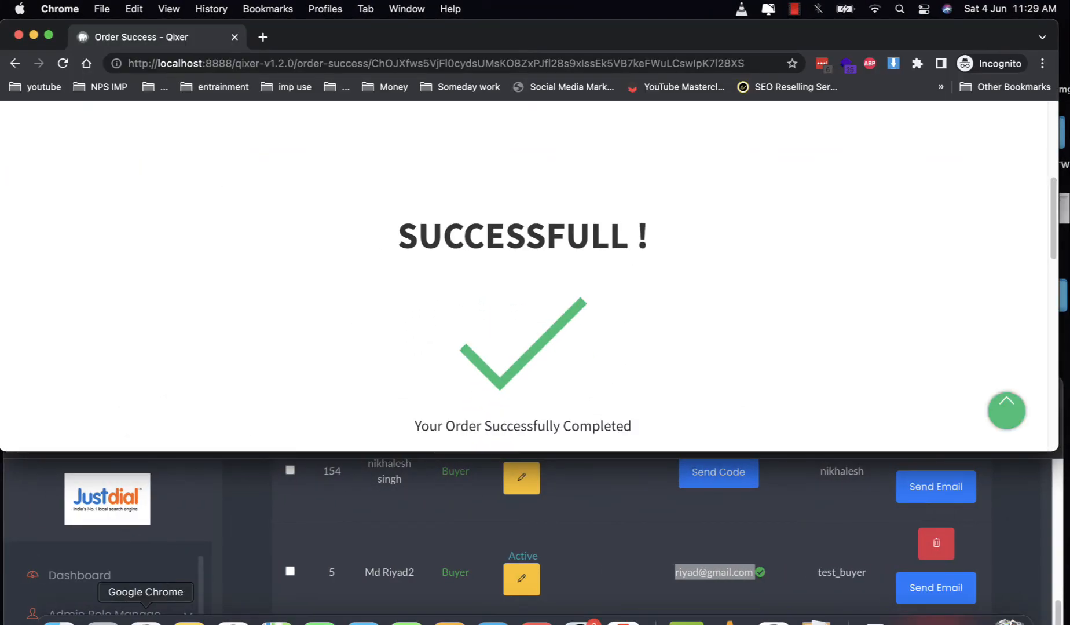
pyautogui.click(326, 495)
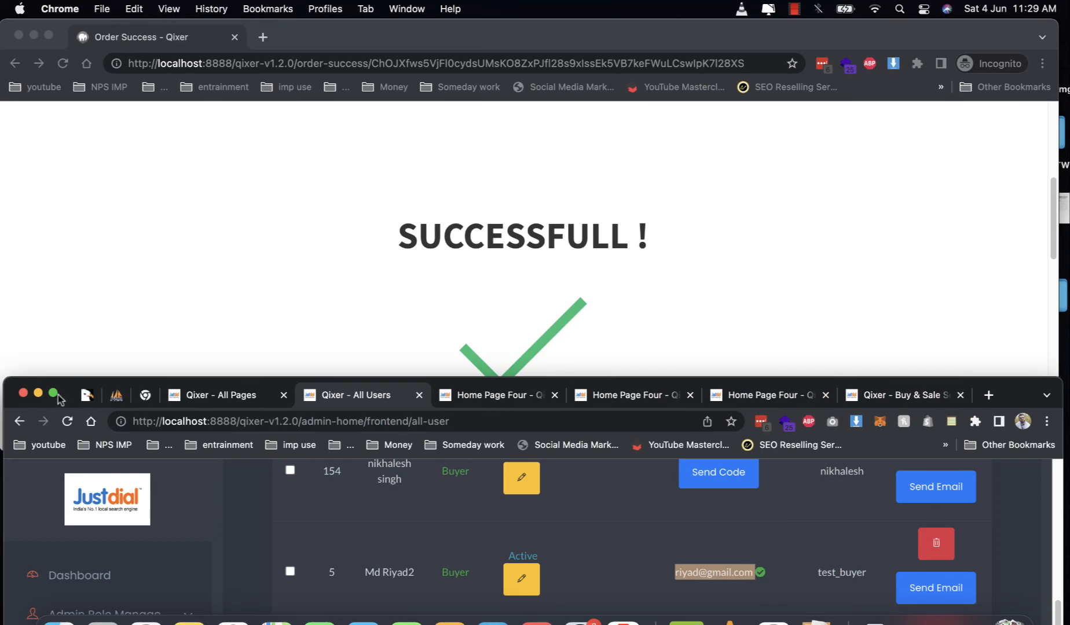
pyautogui.click(53, 393)
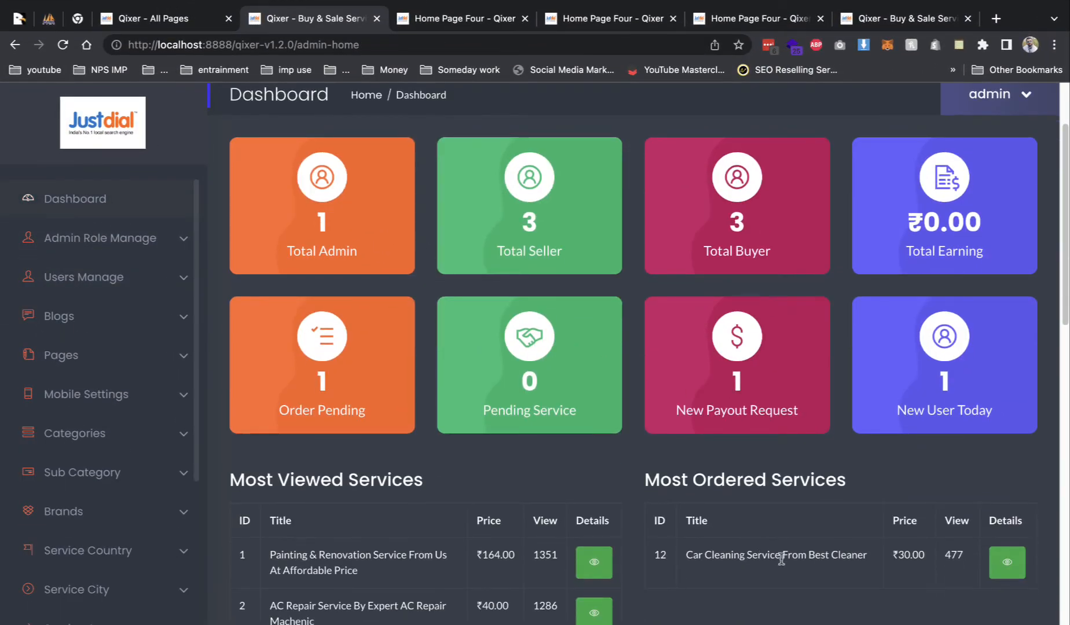
# - View the Car Cleaning service details from the admin dashboard, then return to the dashboard
pyautogui.moveTo(699, 555); pyautogui.dragTo(862, 555)
pyautogui.click(1007, 562)
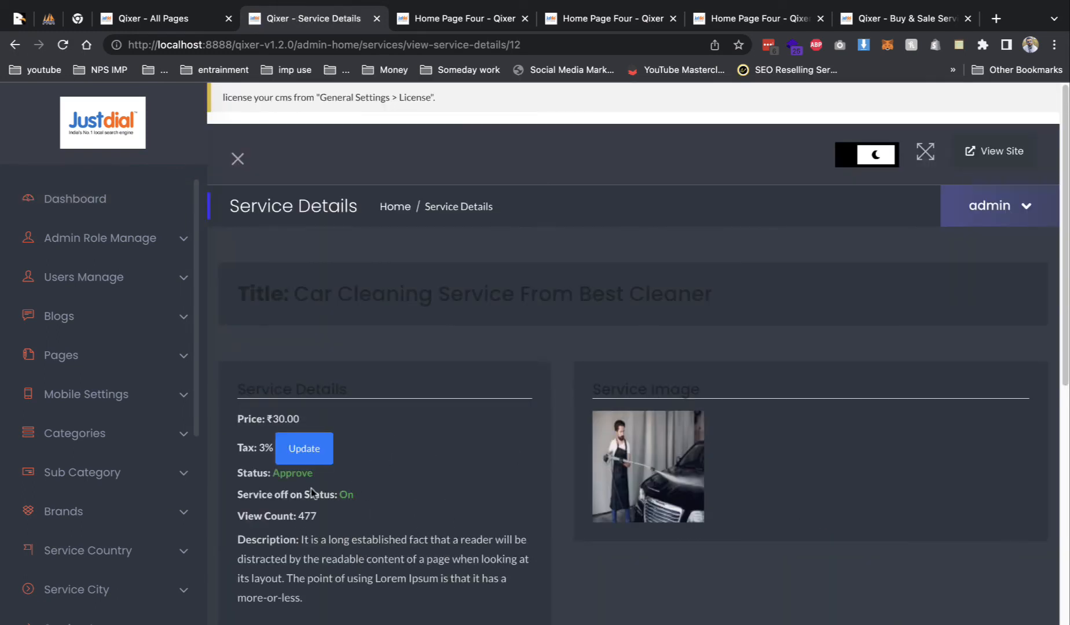
pyautogui.click(8, 46)
# - Take the buyer's full-screen window back to the Car Cleaning booking page and list its history
pyautogui.click(48, 27)
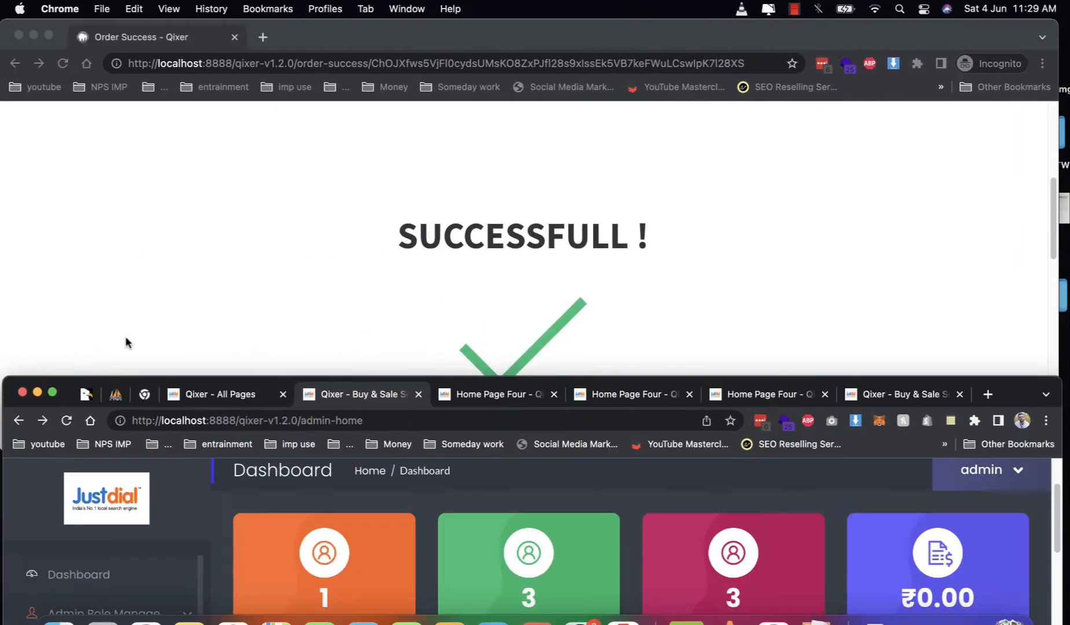
pyautogui.click(14, 63)
pyautogui.click(48, 36)
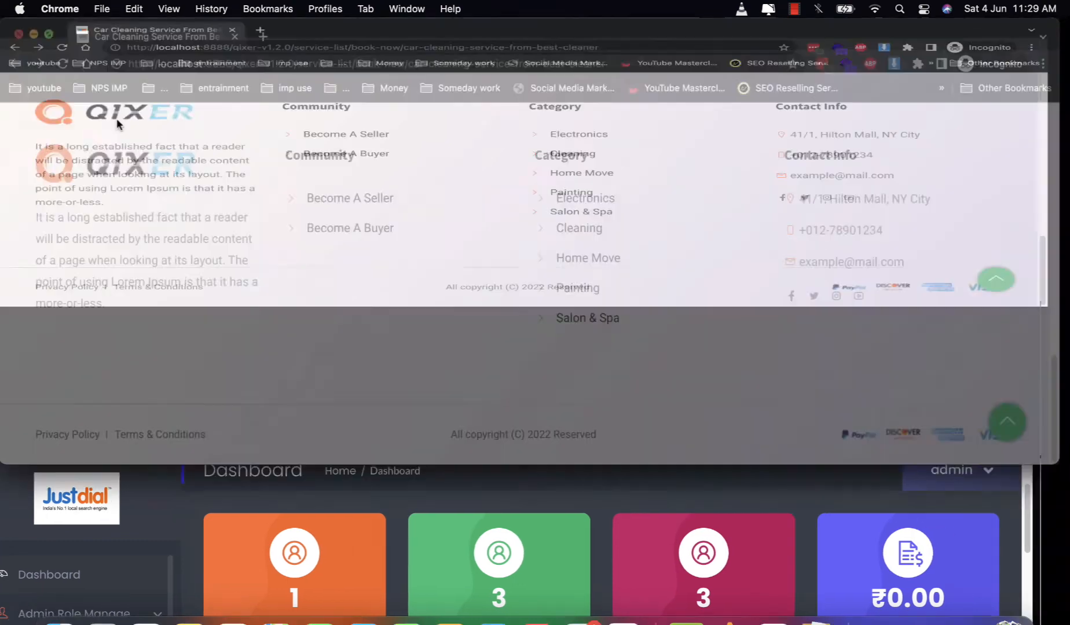
pyautogui.rightClick(15, 45)
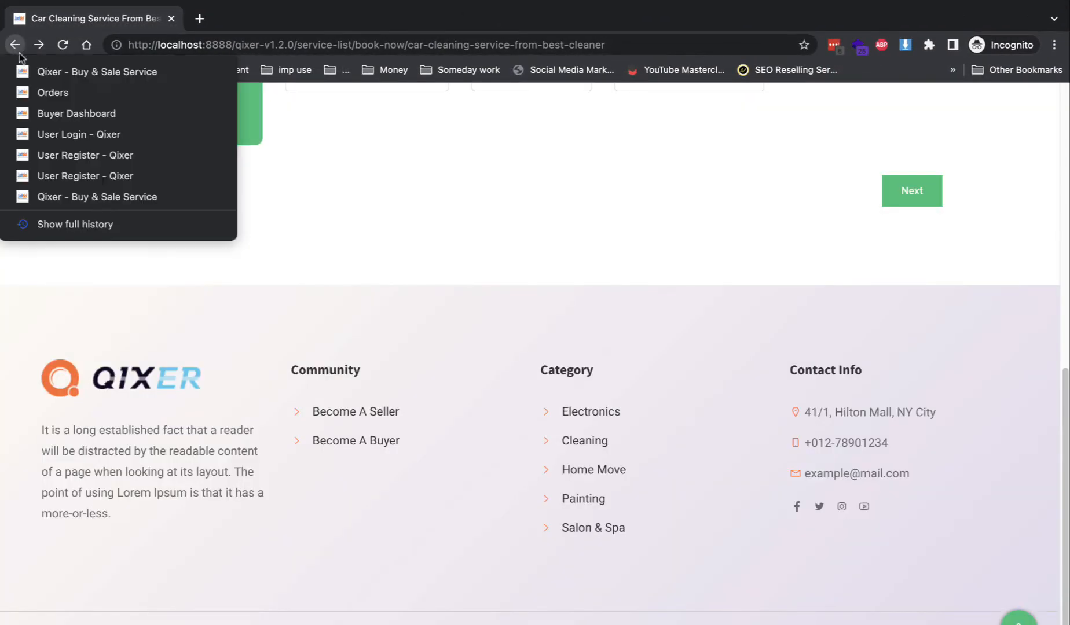
# - Return to the 'Qixer - Buy & Sale Service' home page and log the buyer out
pyautogui.click(86, 200)
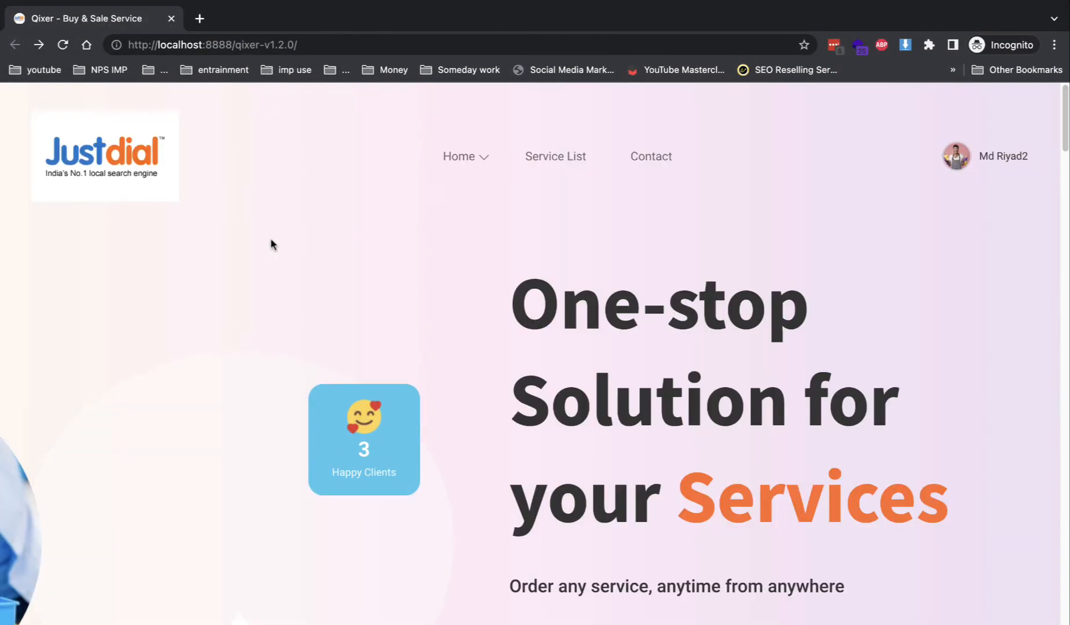
pyautogui.scroll(-15, 416, 348)
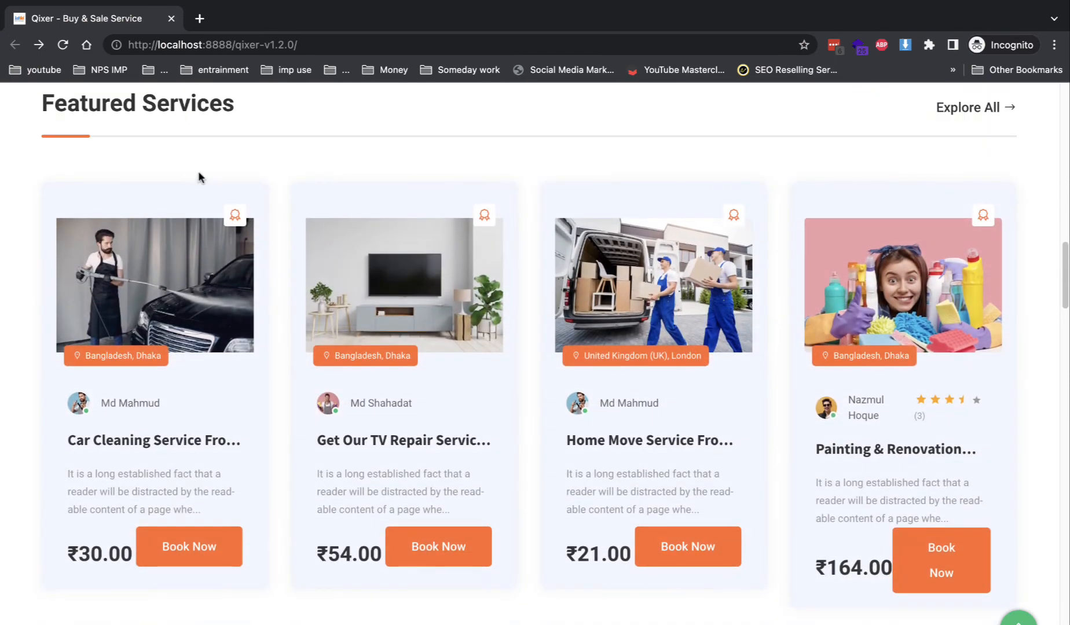
pyautogui.scroll(-15, 920, 248)
pyautogui.moveTo(1003, 139)
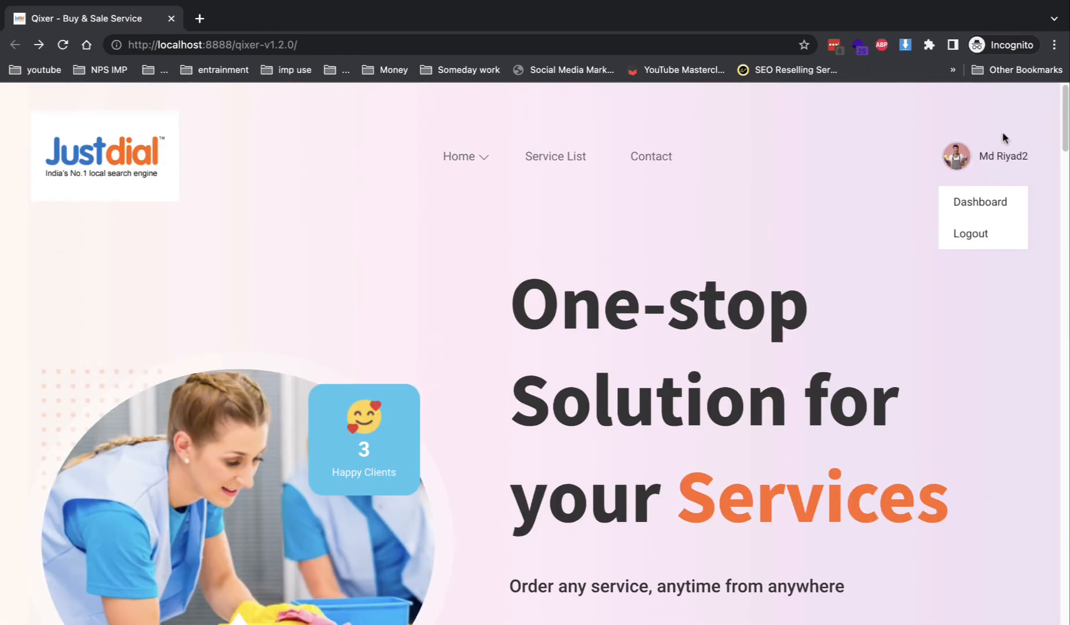
pyautogui.click(983, 232)
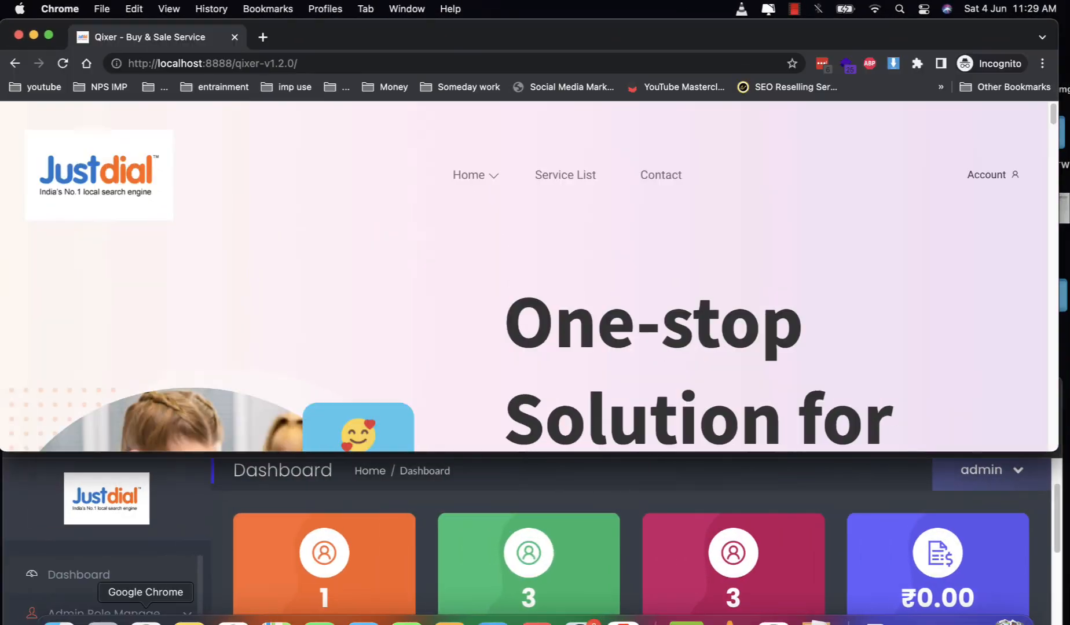
# - Open Users Manage > All Users in the full-screen admin window, then bring the buyer's window back
pyautogui.click(138, 453)
pyautogui.click(55, 393)
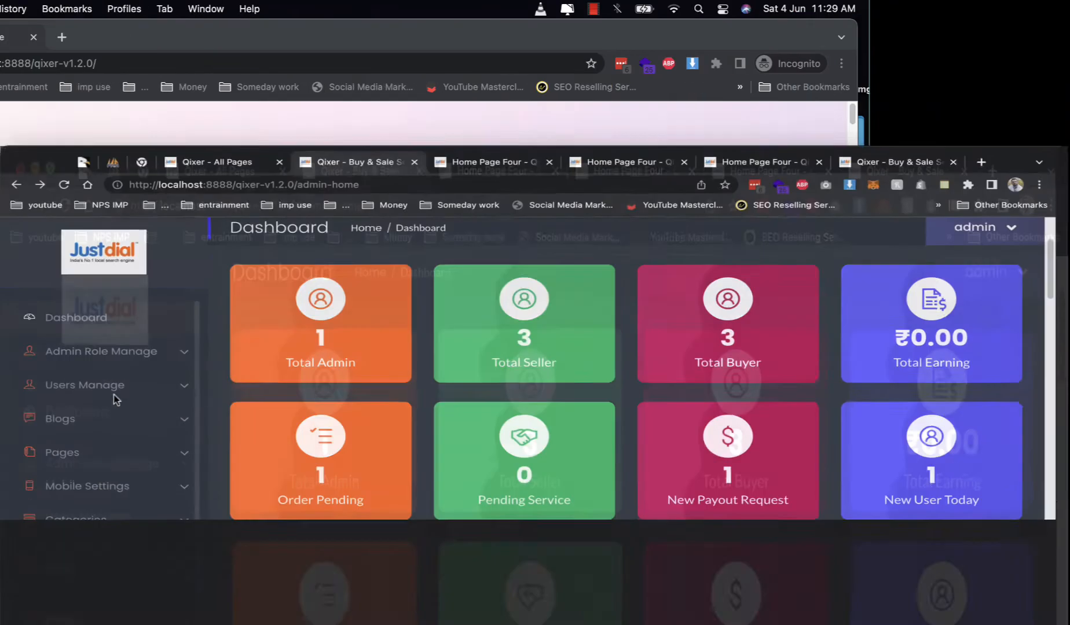
pyautogui.scroll(-3, 345, 463)
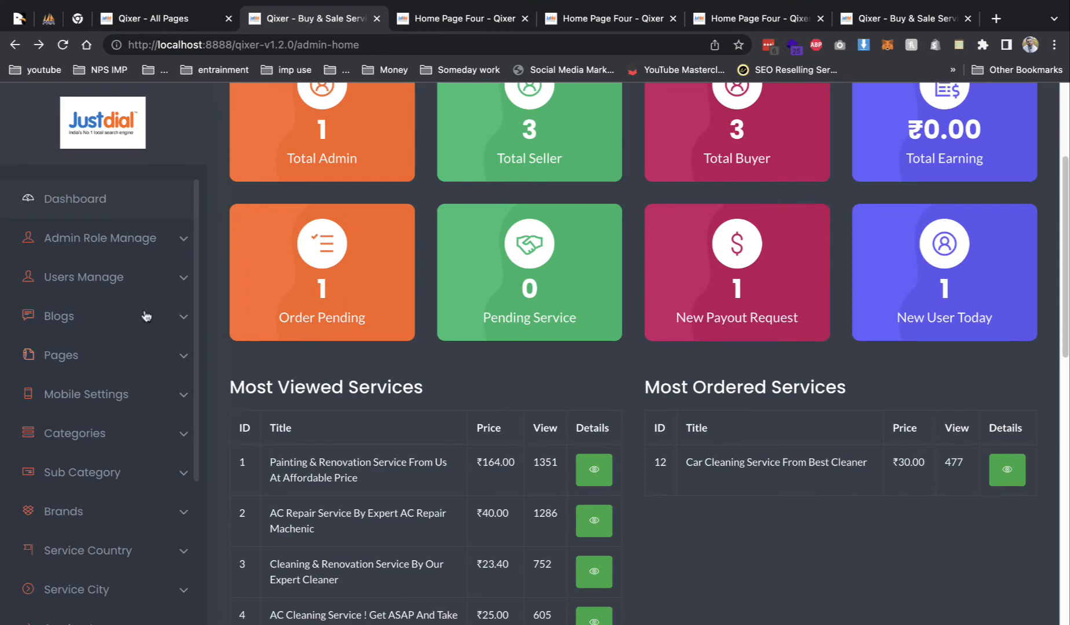
pyautogui.click(131, 285)
pyautogui.click(122, 309)
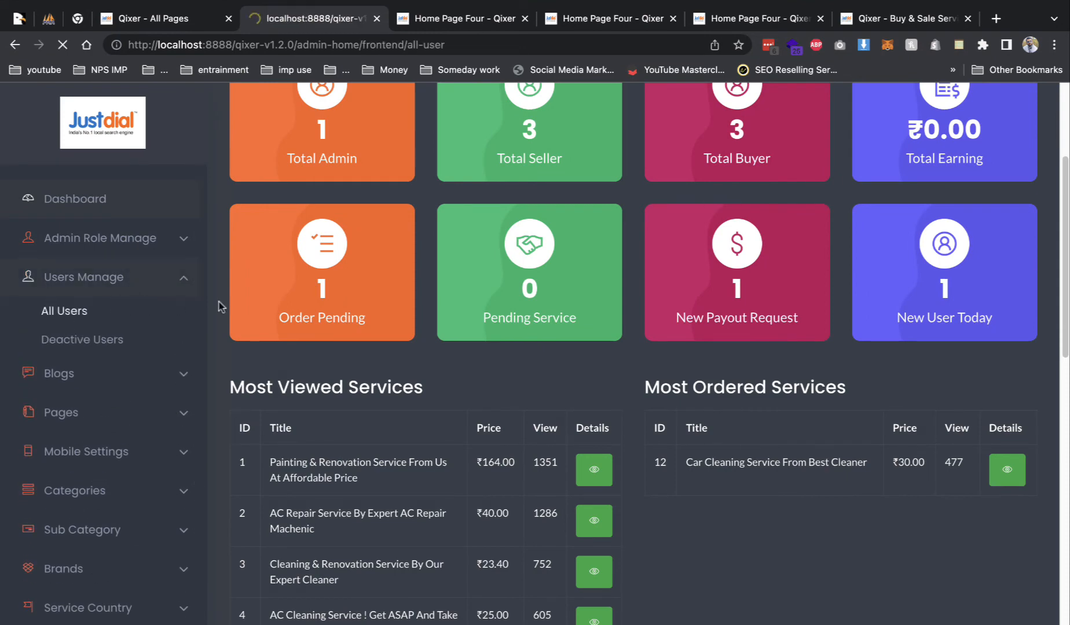
pyautogui.scroll(-5, 452, 457)
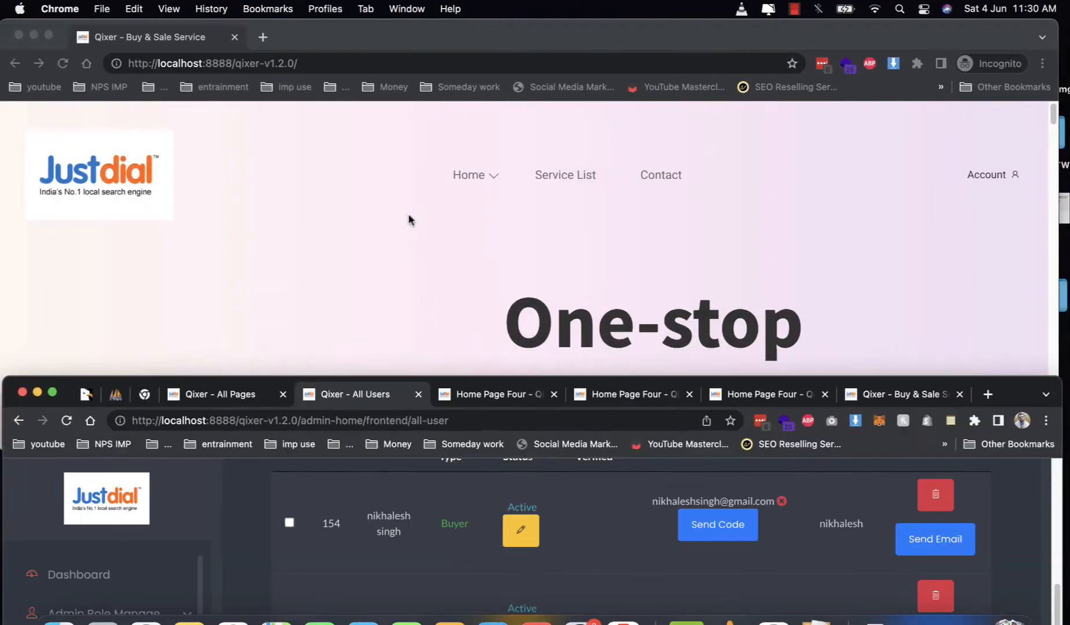
pyautogui.click(409, 220)
# - Browse the full-screen storefront home page and open the Cleaning card under Browse Category
pyautogui.scroll(-10, 386, 341)
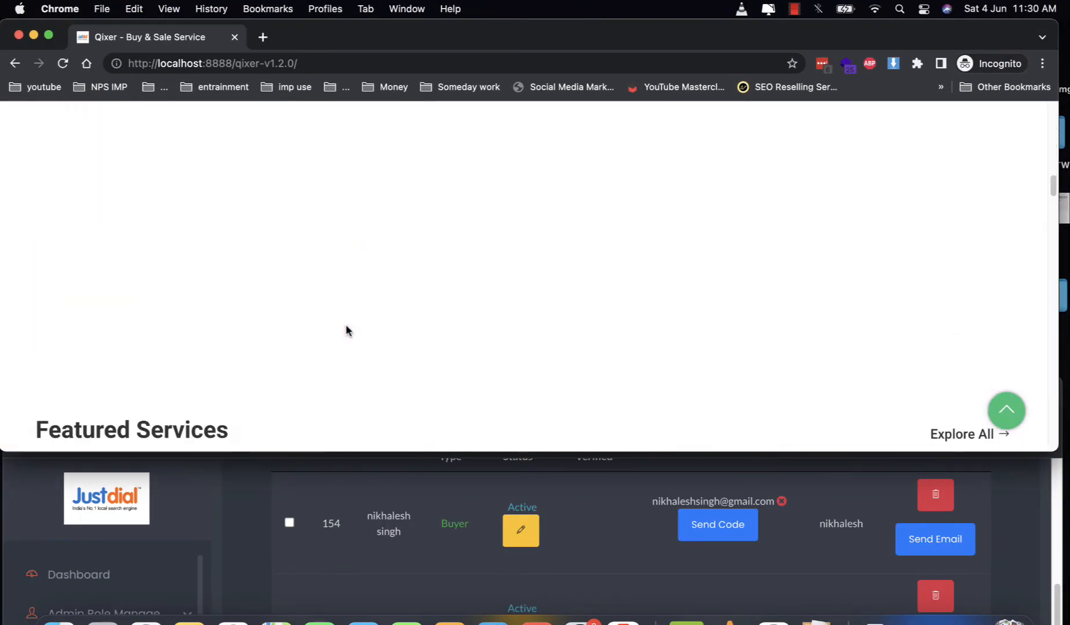
pyautogui.scroll(-4, 347, 330)
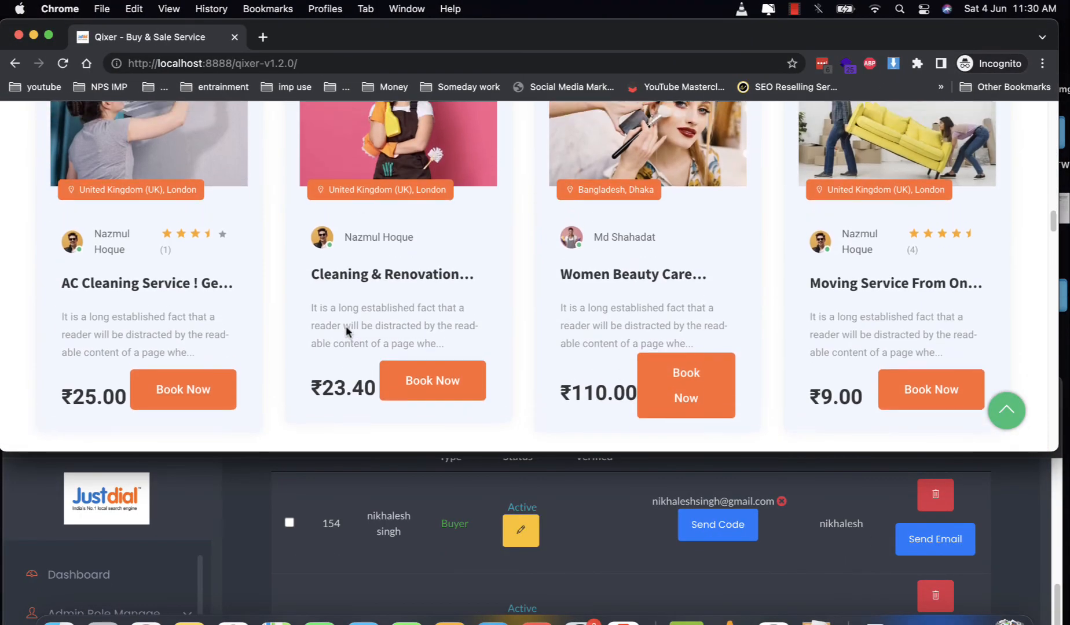
pyautogui.scroll(5, 346, 331)
pyautogui.scroll(-10, 346, 330)
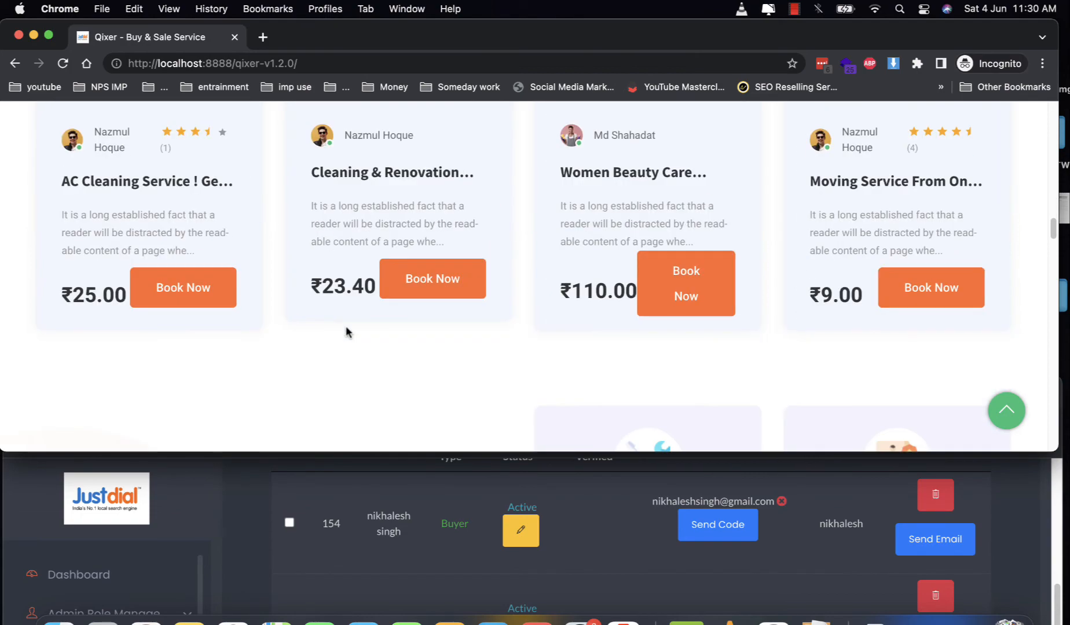
pyautogui.scroll(-10, 346, 330)
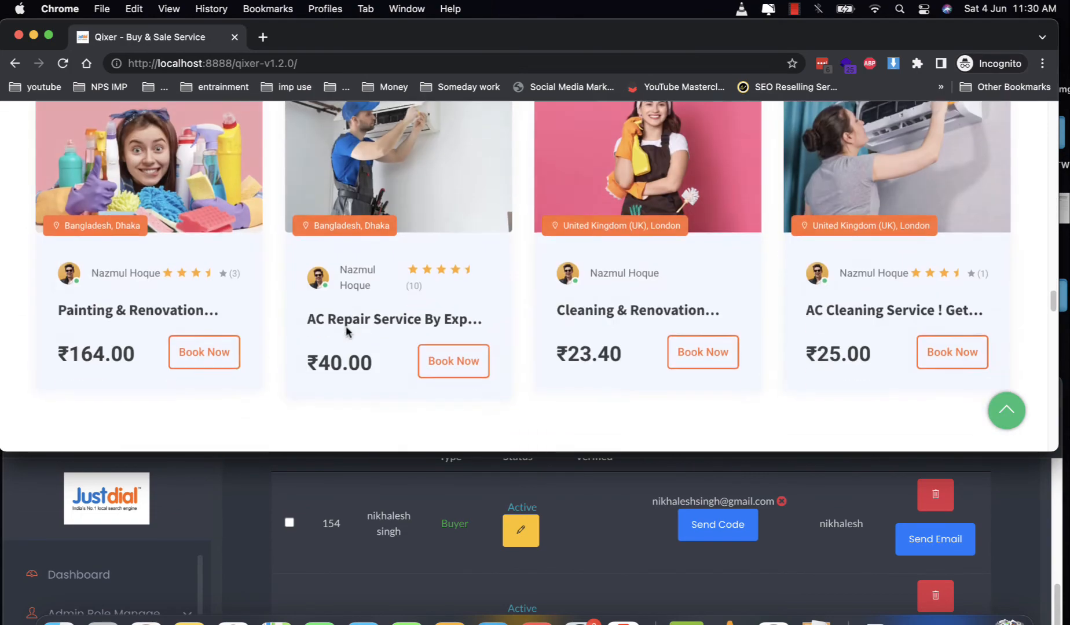
pyautogui.scroll(-10, 347, 334)
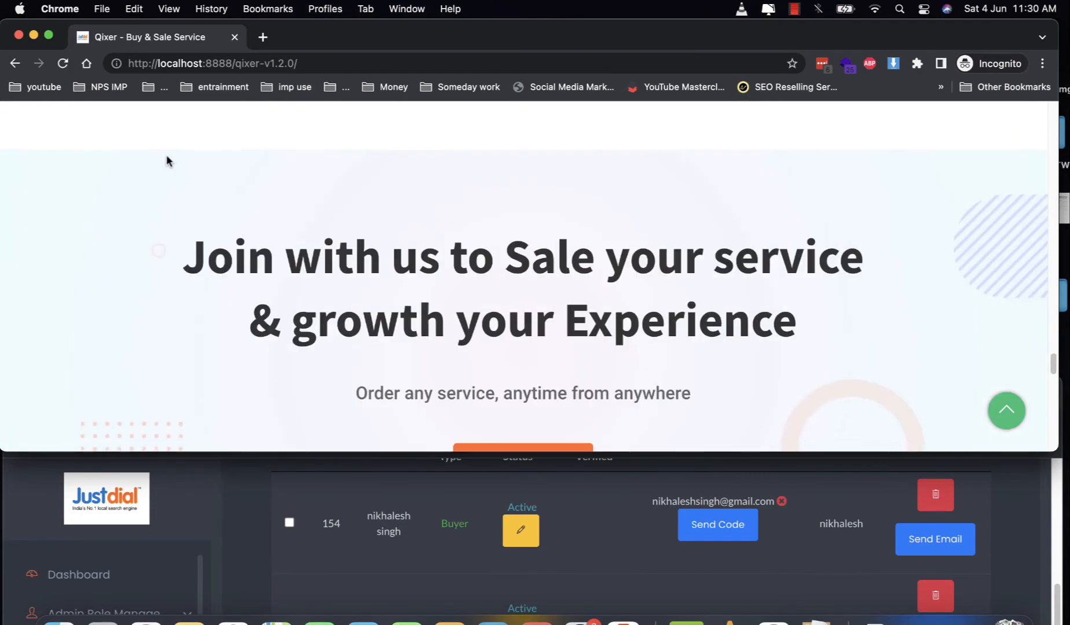
pyautogui.click(48, 34)
pyautogui.scroll(10, 583, 341)
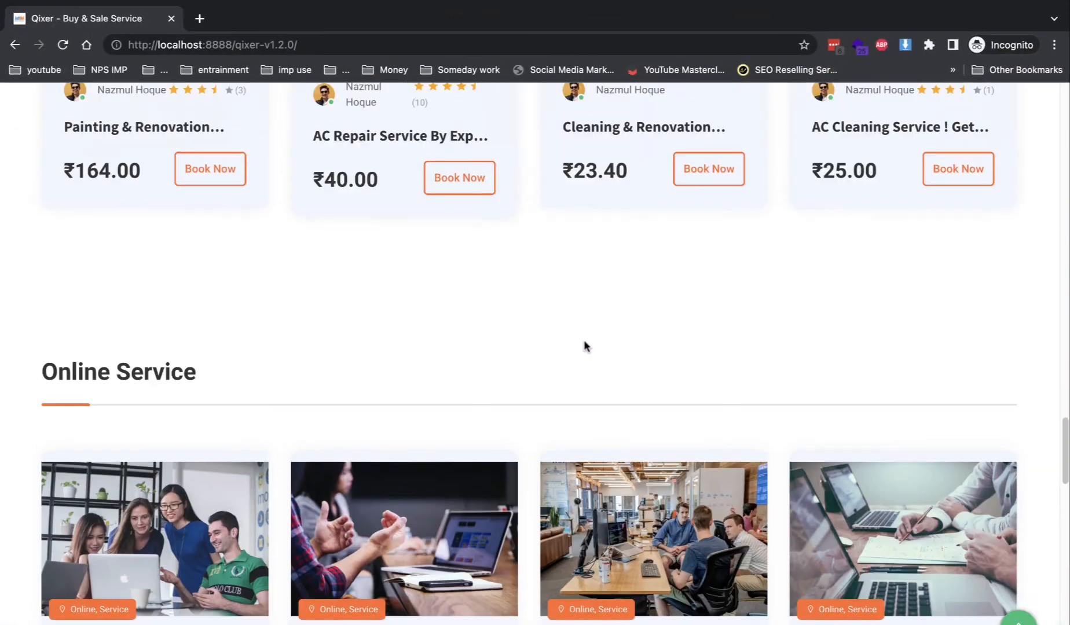
pyautogui.scroll(-5, 586, 348)
pyautogui.scroll(15, 585, 347)
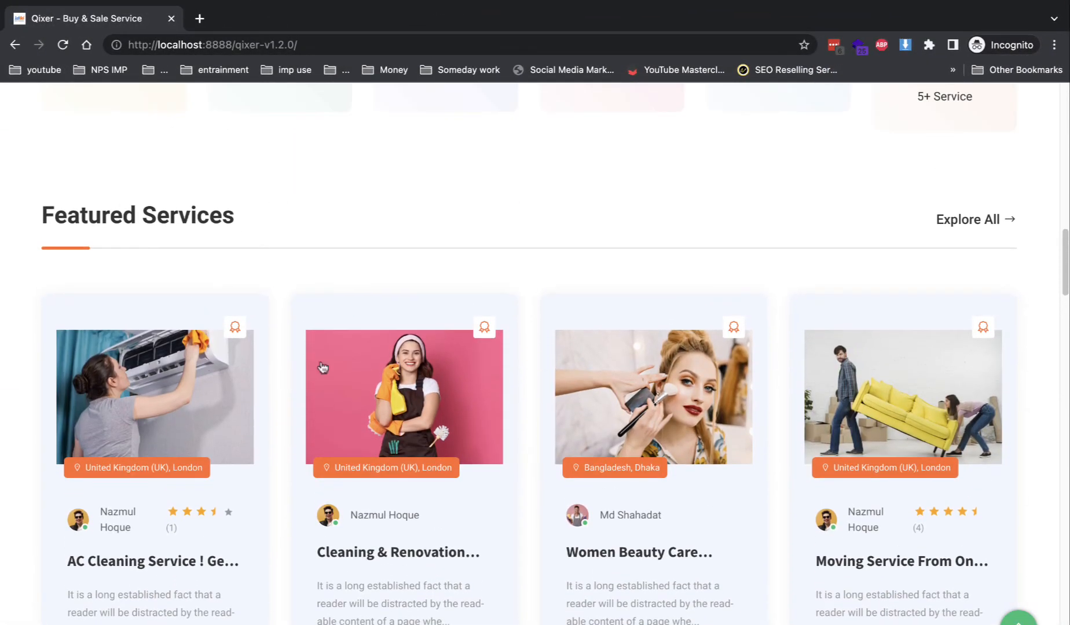
pyautogui.scroll(6, 584, 357)
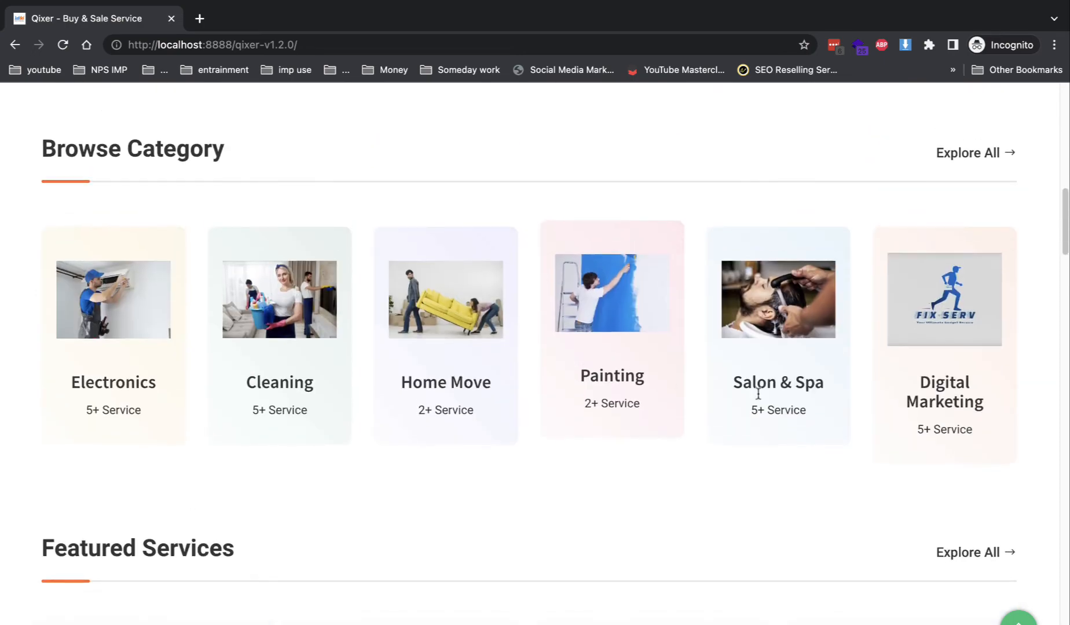
pyautogui.click(297, 373)
pyautogui.scroll(-7, 372, 403)
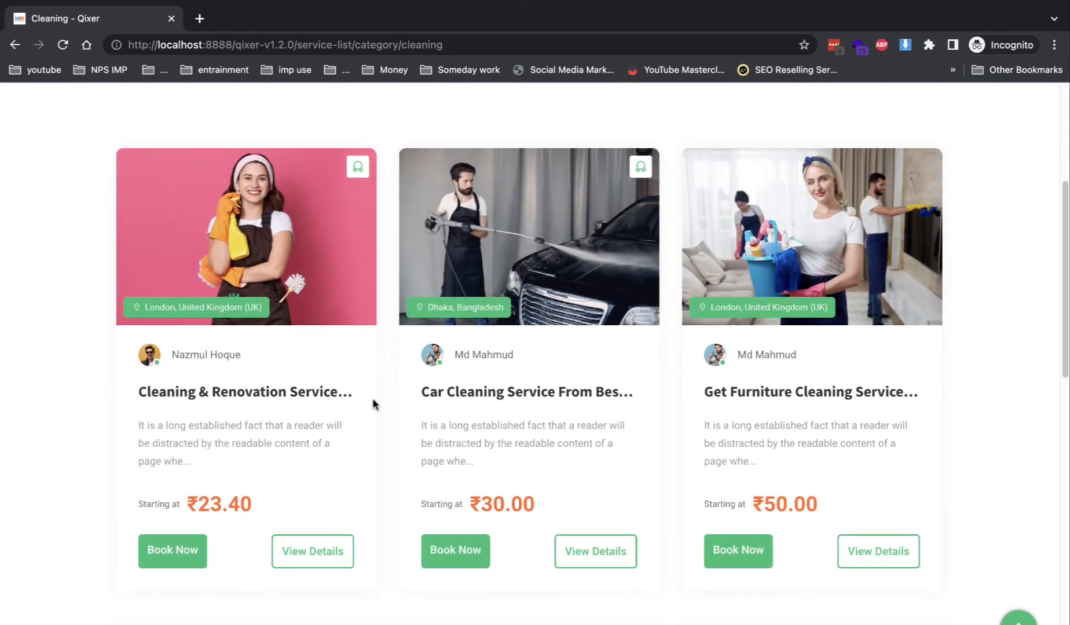
pyautogui.press('super+Tab')
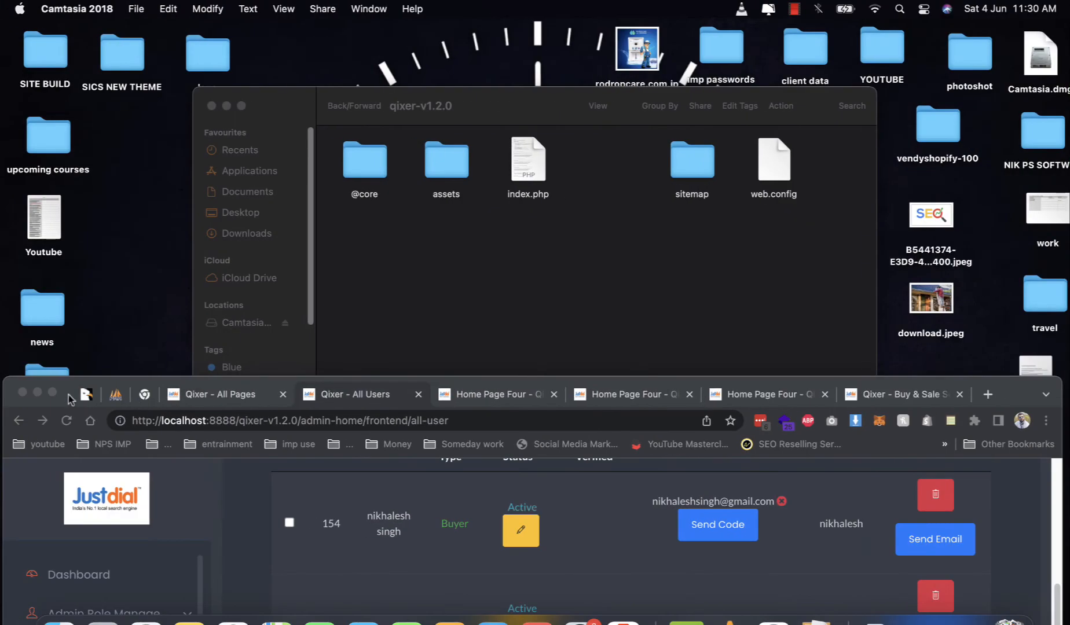
# - Copy the car cleaning seller's e-mail address from the admin All Users list
pyautogui.click(53, 394)
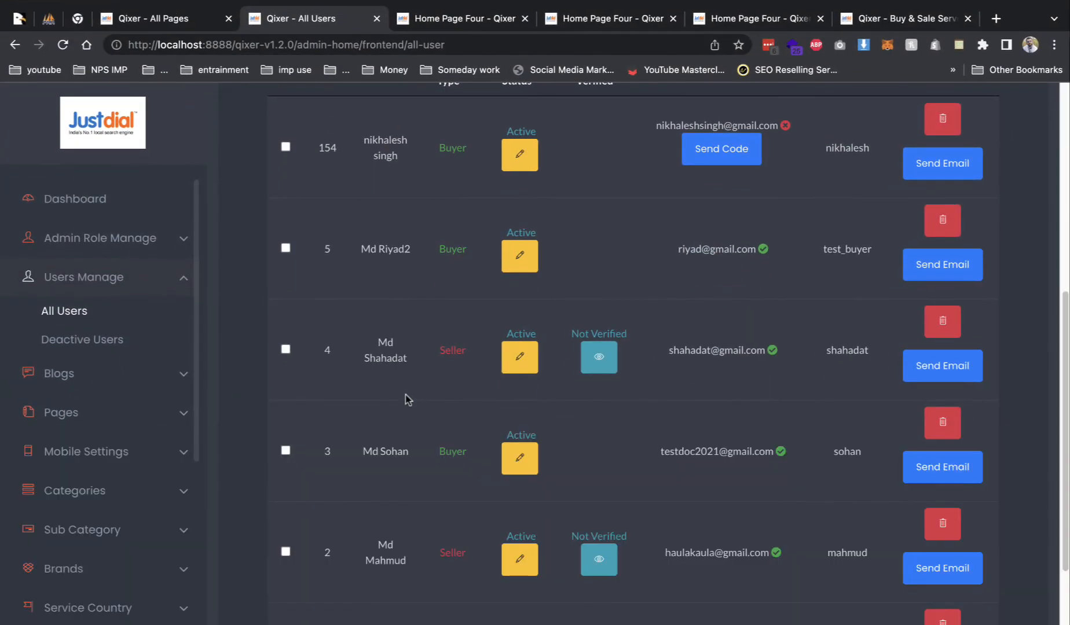
pyautogui.tripleClick(695, 553)
pyautogui.press('super+c')
pyautogui.moveTo(4, 4)
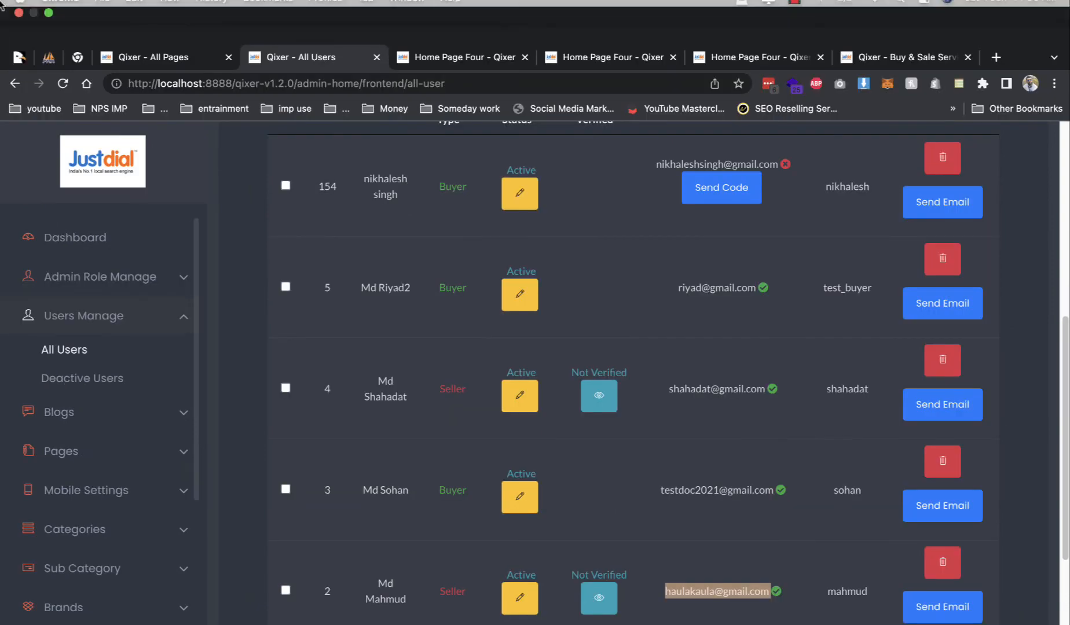
pyautogui.click(47, 30)
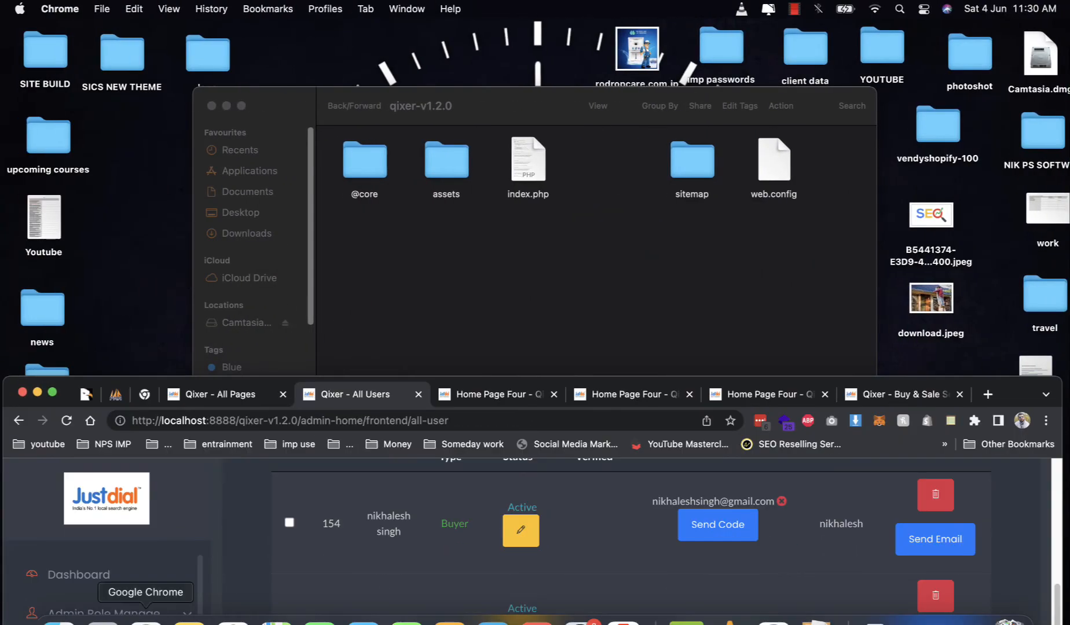
# - Sign in to the storefront as the seller with the pasted e-mail and password
pyautogui.hotkey('ctrl', 'Right')
pyautogui.scroll(5, 1008, 220)
pyautogui.moveTo(1002, 163)
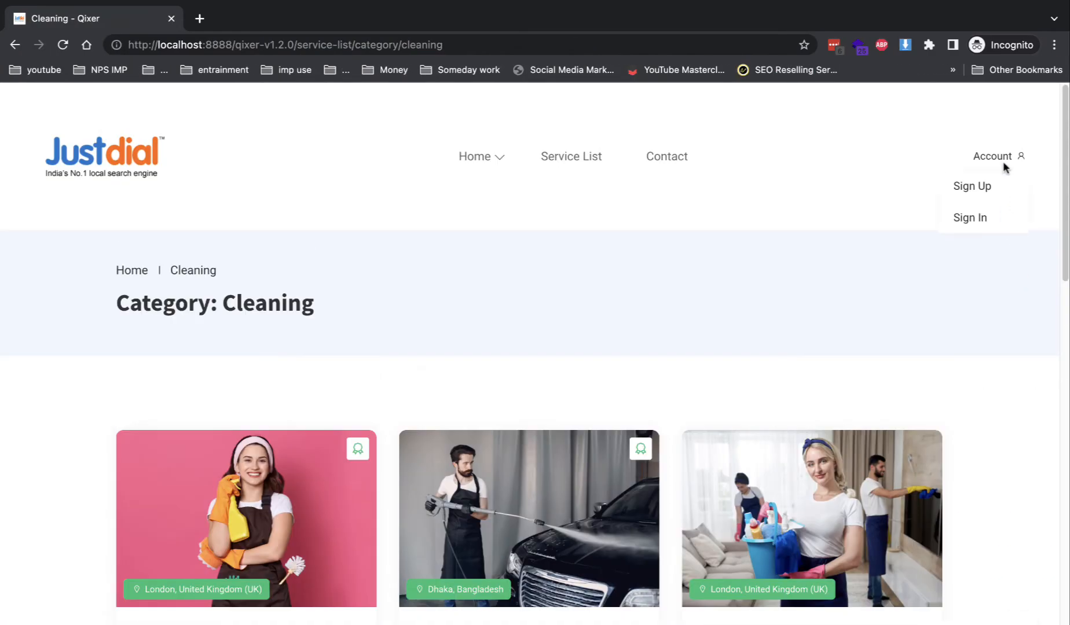
pyautogui.click(971, 226)
pyautogui.click(450, 446)
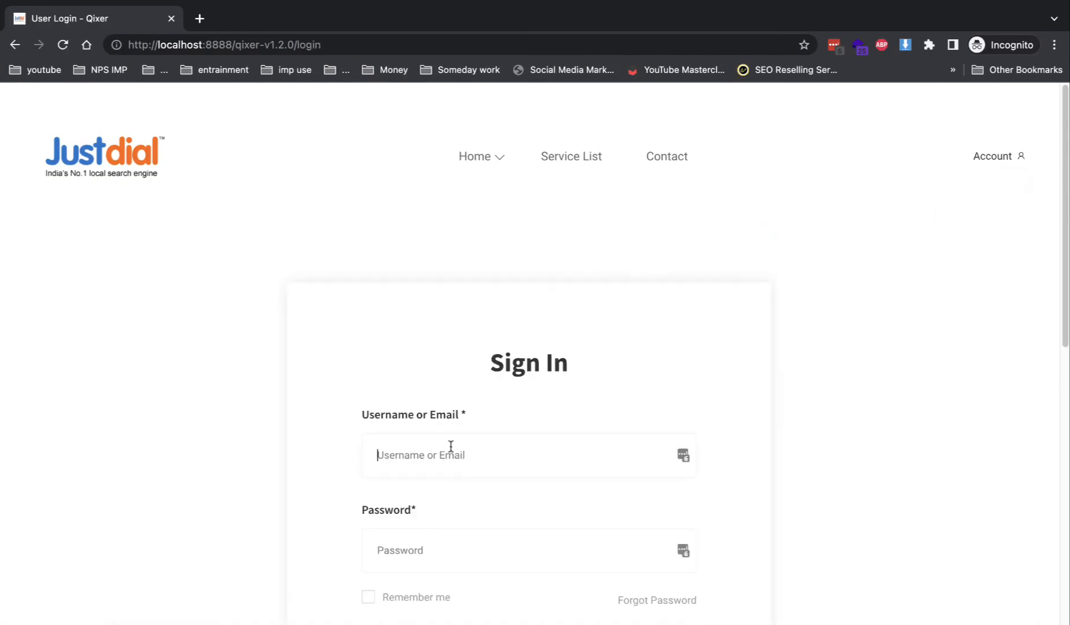
pyautogui.press('super+v')
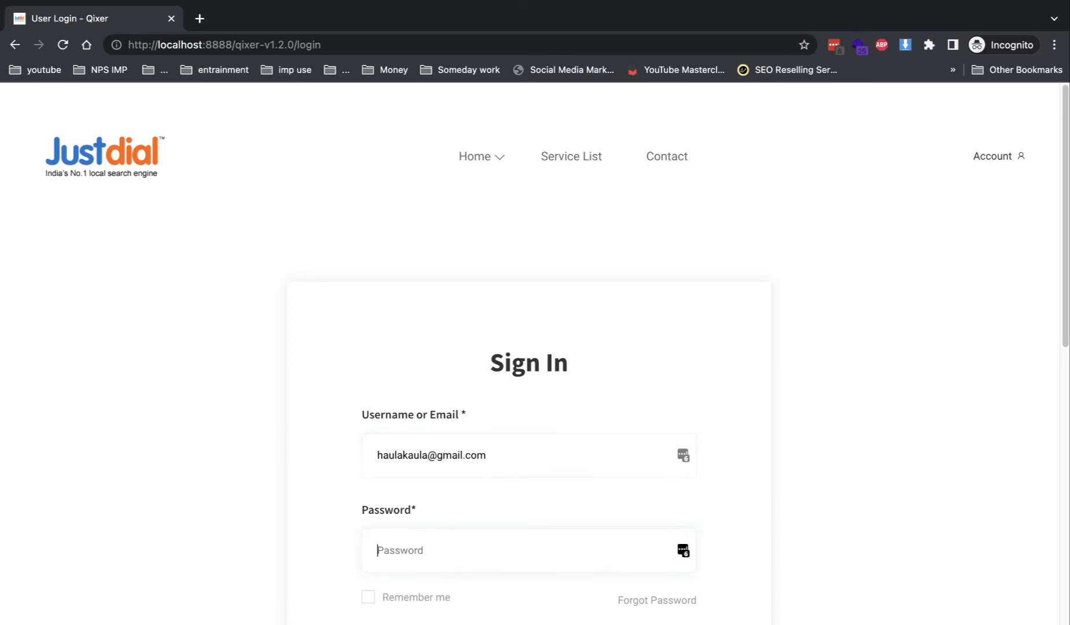
pyautogui.write('12')
pyautogui.press('Return')
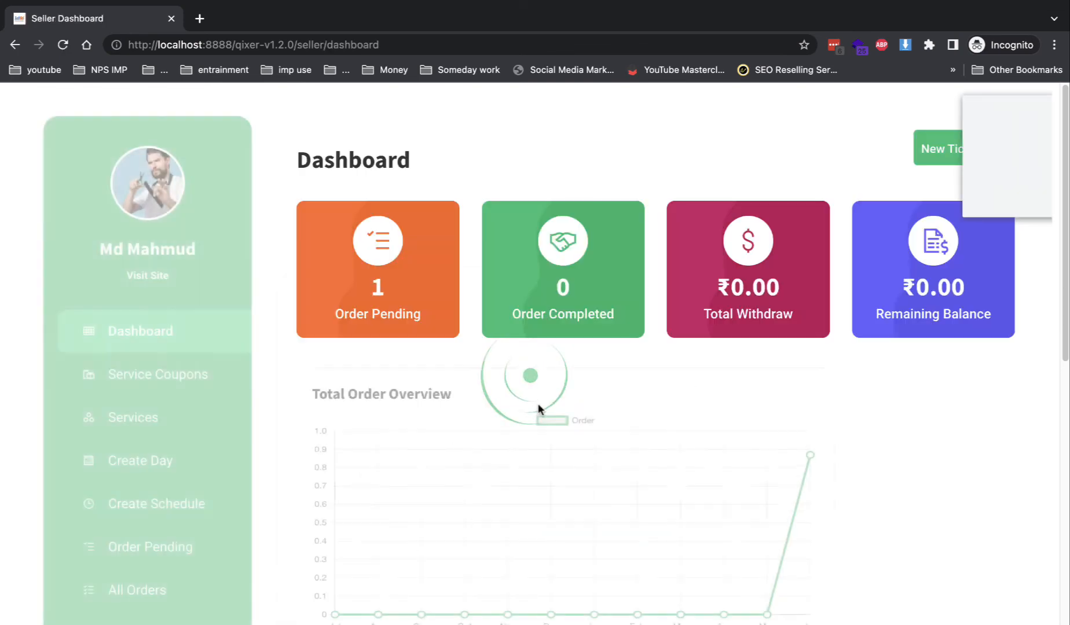
# - Decline saving the password, go to Services, and open Car Cleaning's In Queue order
pyautogui.click(929, 200)
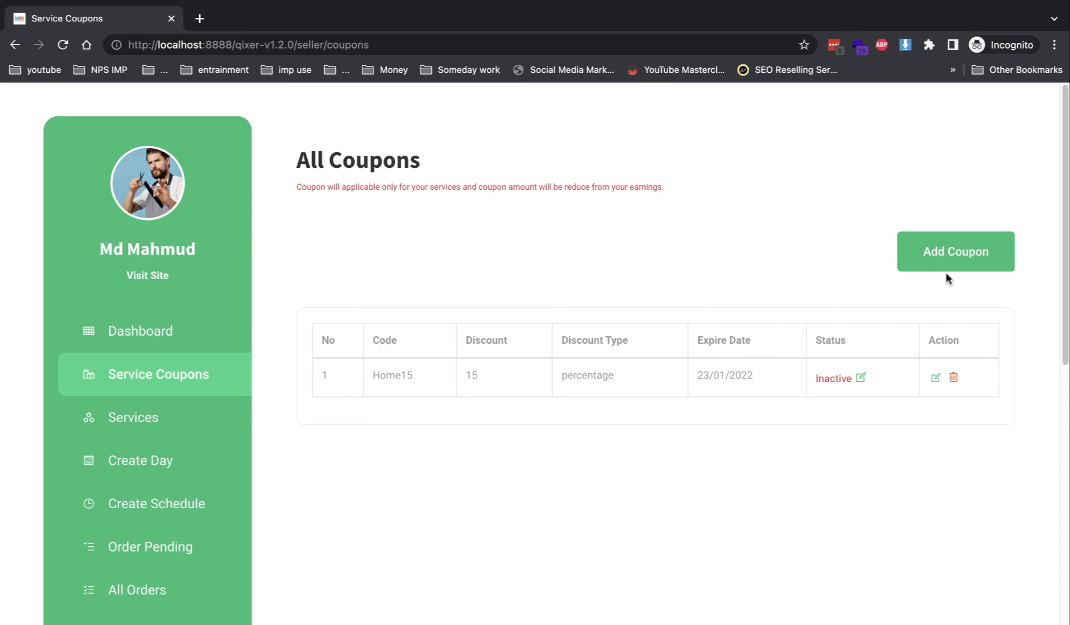
pyautogui.click(211, 422)
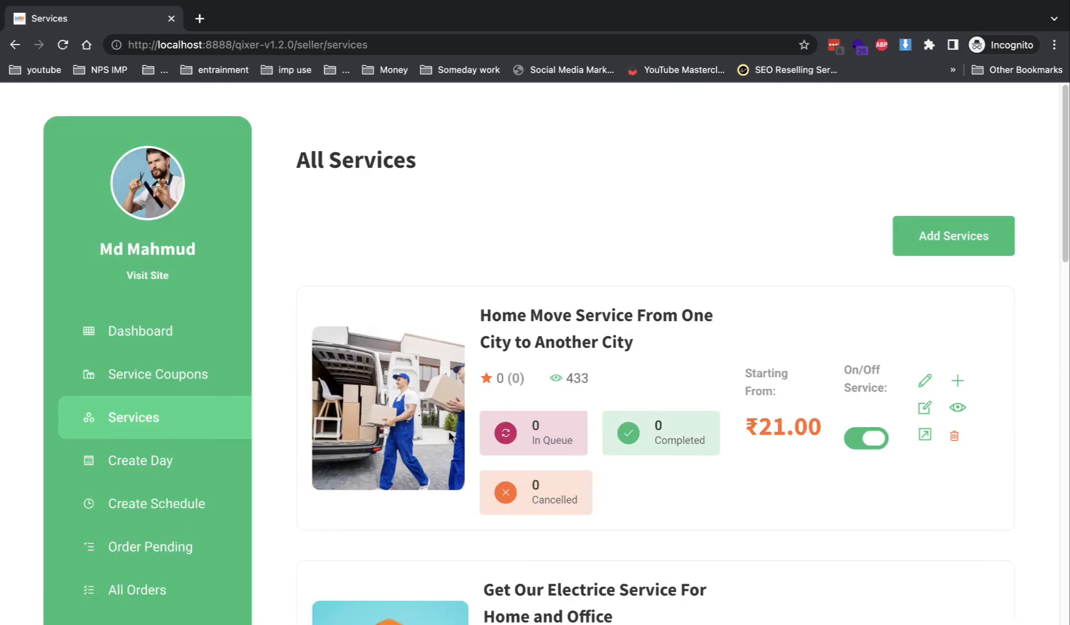
pyautogui.scroll(-1, 432, 445)
pyautogui.scroll(-15, 432, 445)
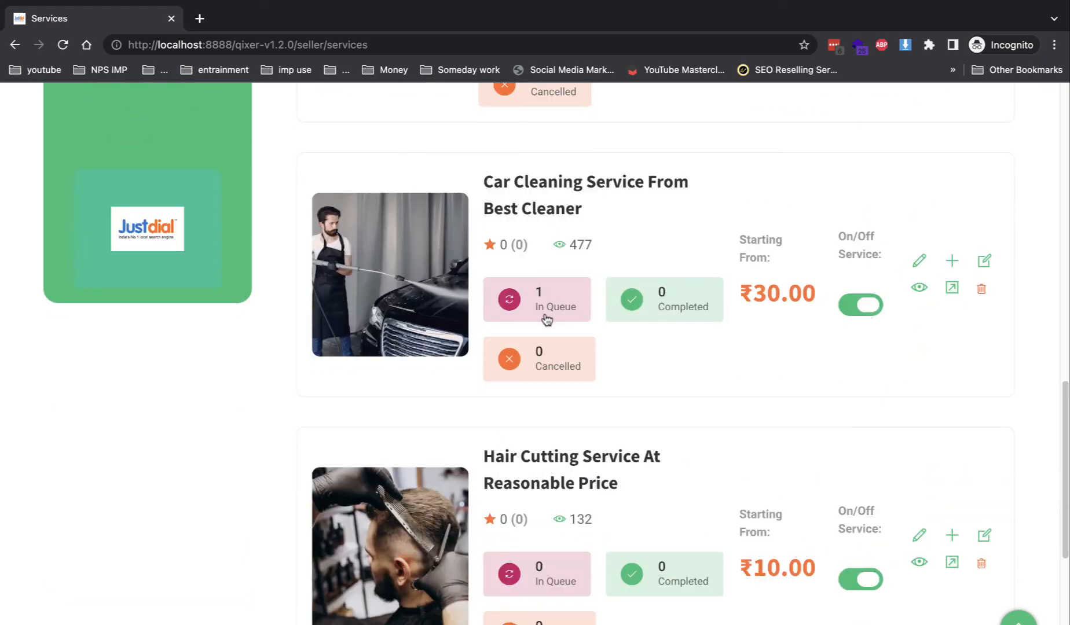
pyautogui.click(566, 311)
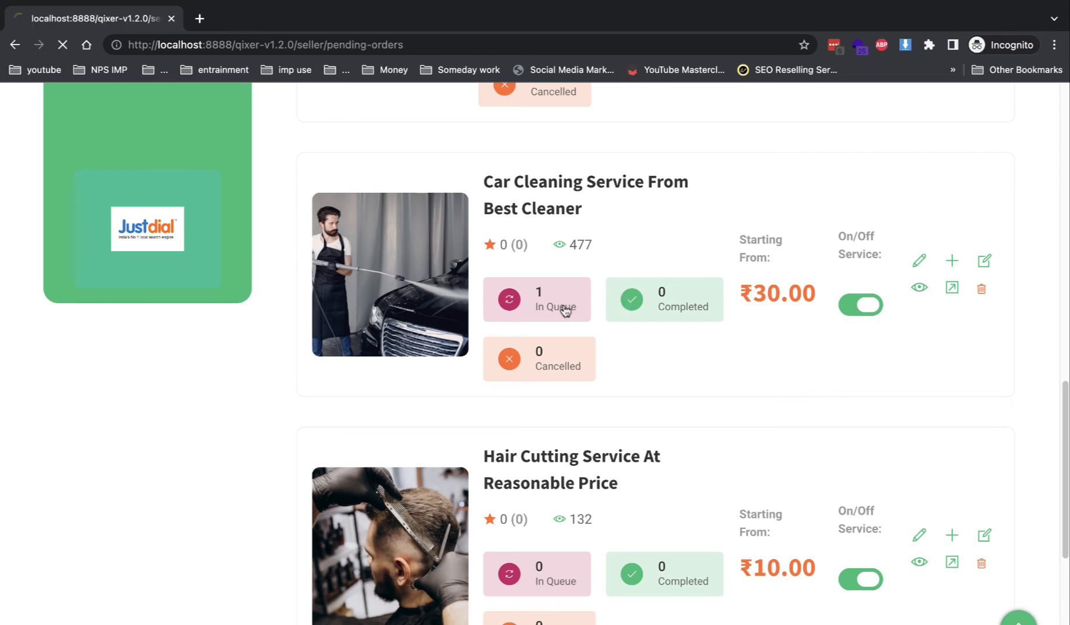
# - Review Order #28's payment status choices, then close the window without changes
pyautogui.scroll(-1, 781, 304)
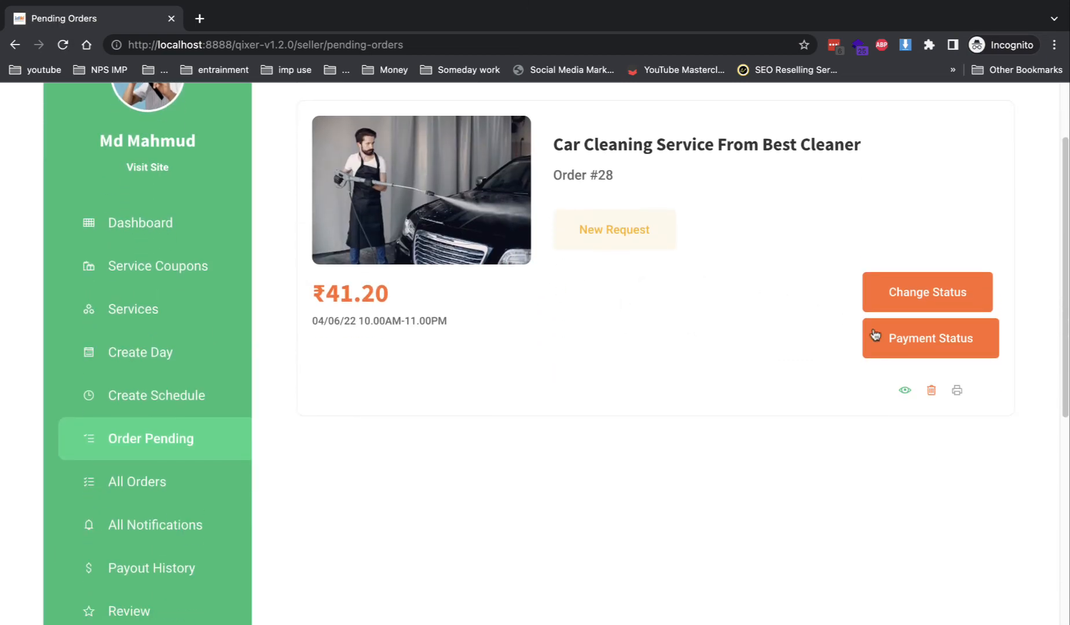
pyautogui.click(907, 341)
pyautogui.click(556, 201)
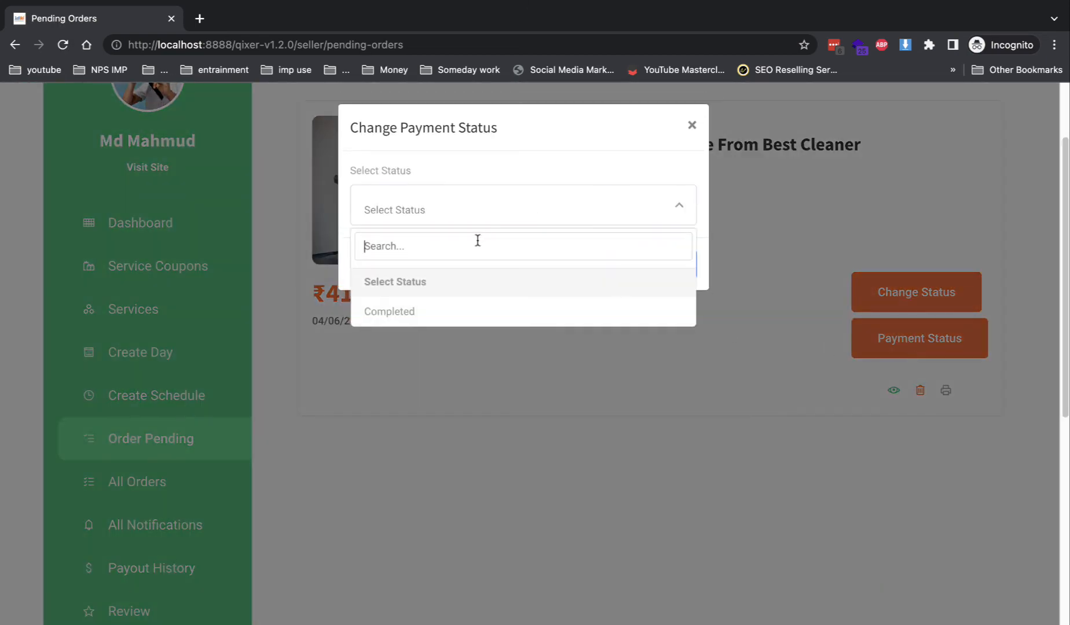
pyautogui.click(605, 366)
# - Choose Completed as Order #28's order status and save it
pyautogui.click(871, 298)
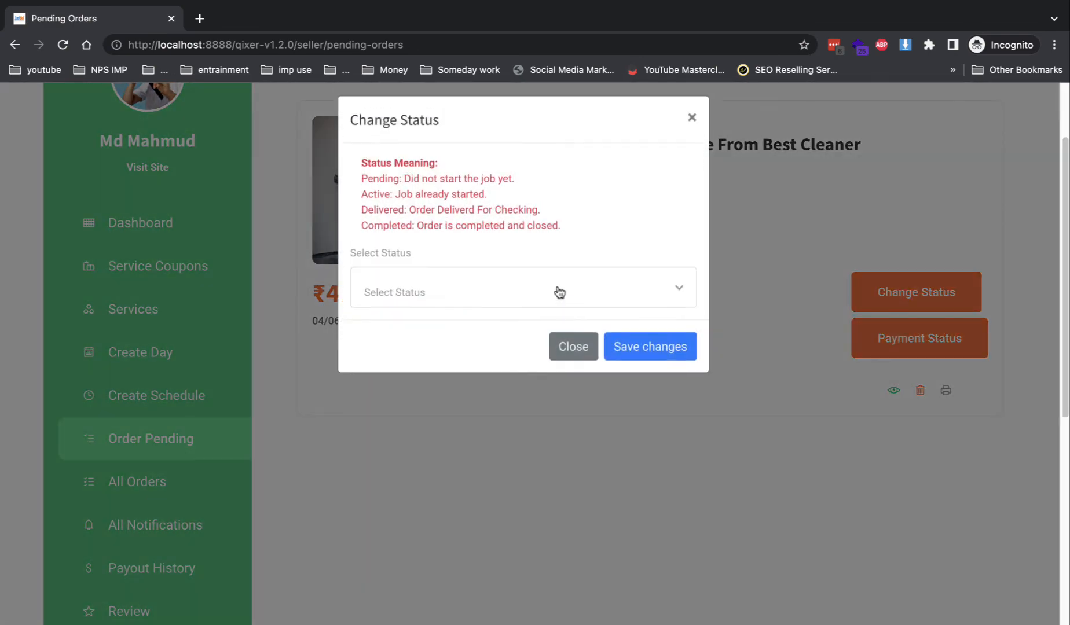
pyautogui.click(537, 300)
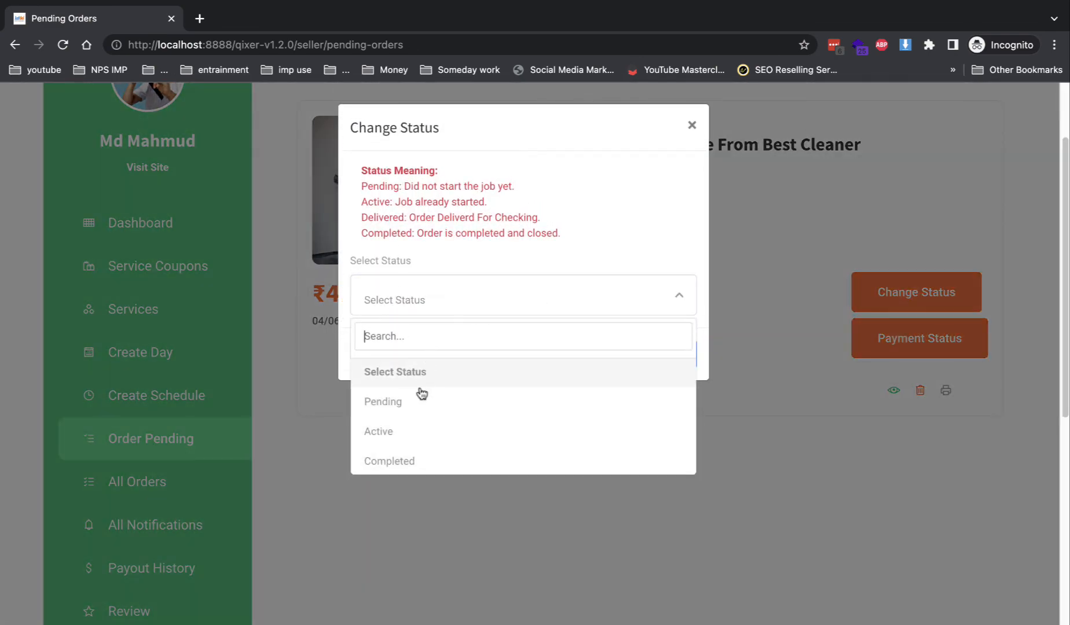
pyautogui.click(412, 464)
pyautogui.click(540, 284)
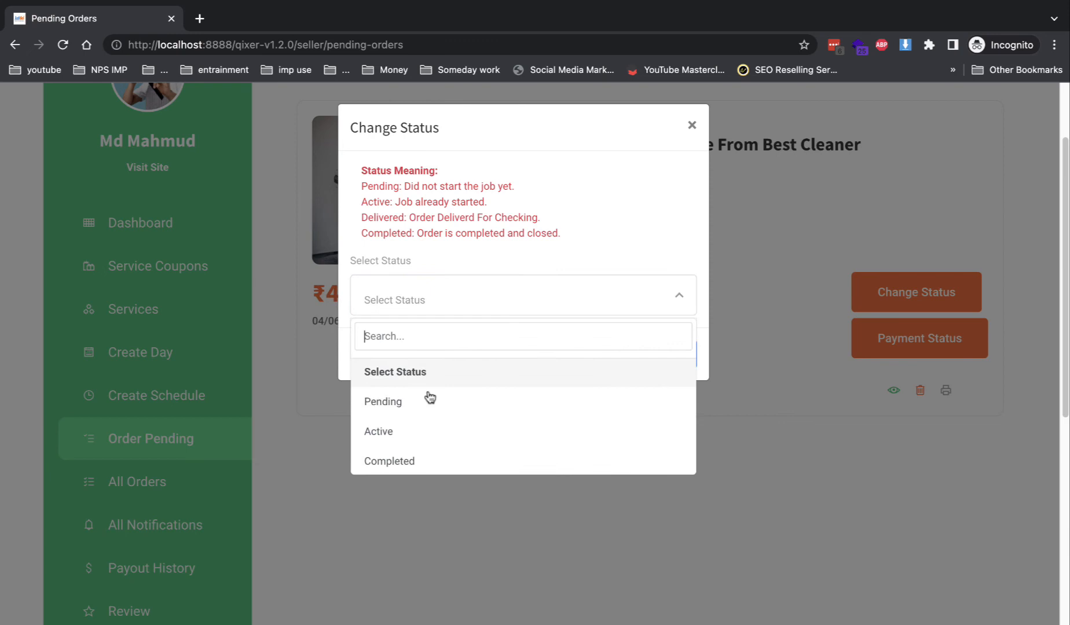
pyautogui.click(411, 461)
pyautogui.click(635, 355)
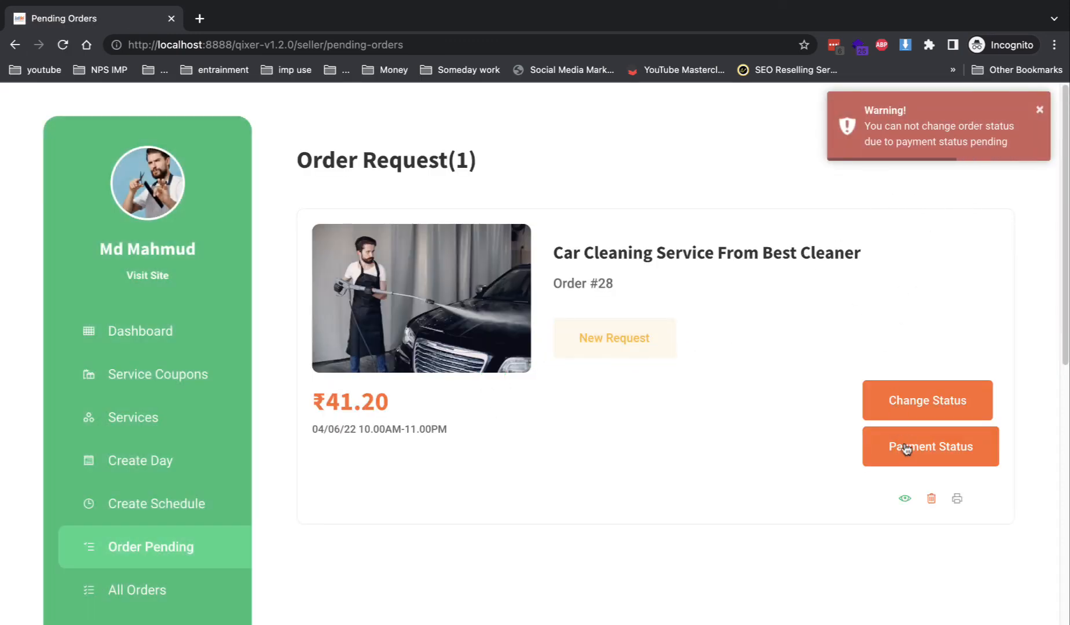
# - Mark Order #28's payment status as Completed and save
pyautogui.click(907, 451)
pyautogui.click(517, 206)
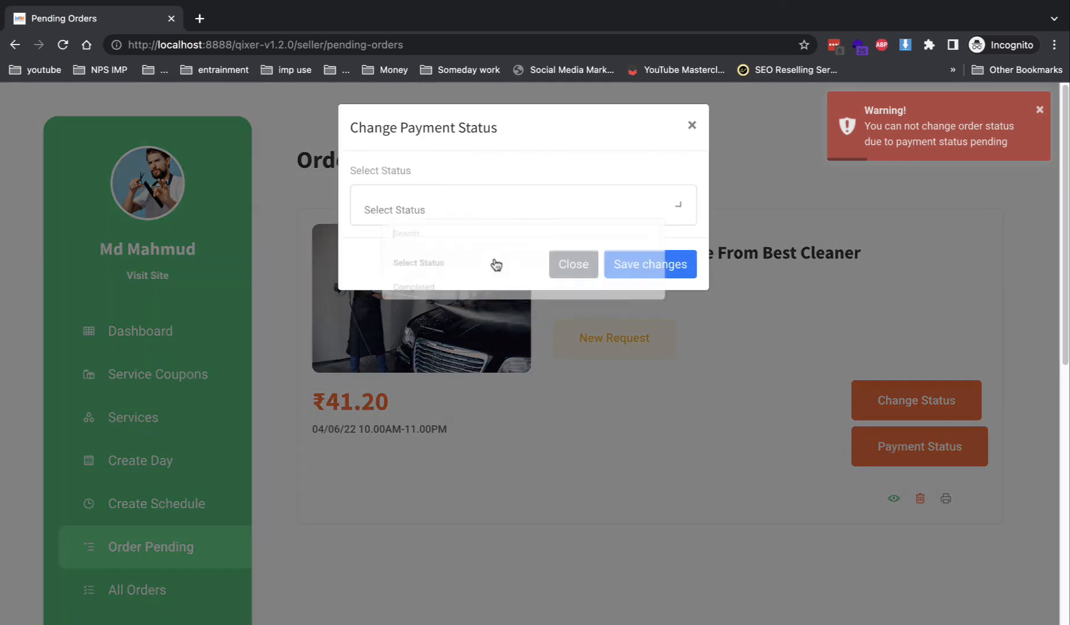
pyautogui.click(438, 316)
pyautogui.click(635, 272)
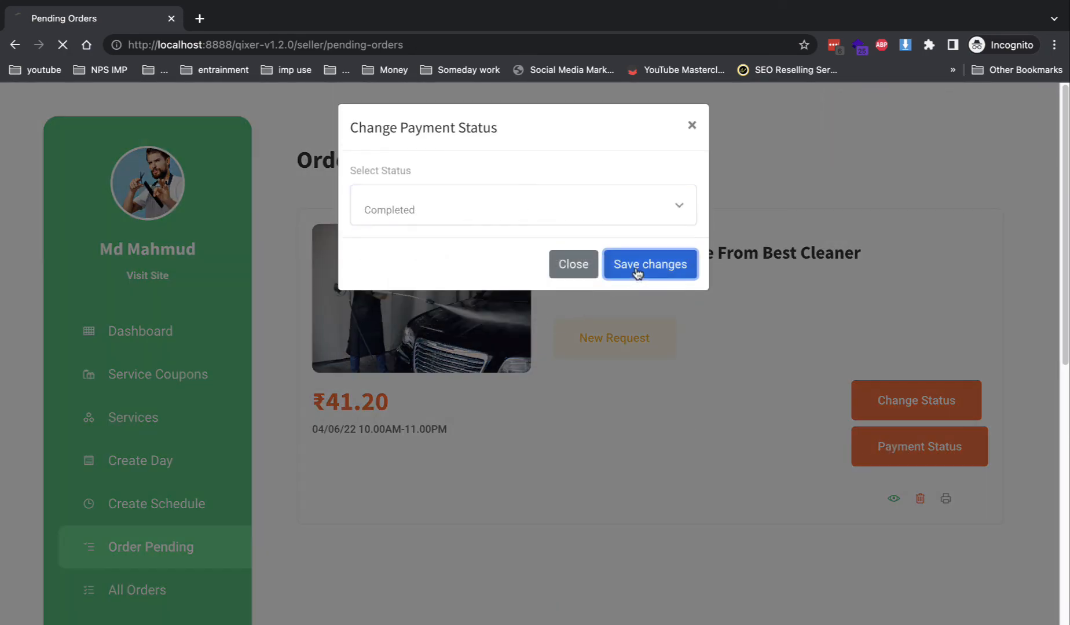
# - Submit the request to change Order #28's status to Completed
pyautogui.click(889, 400)
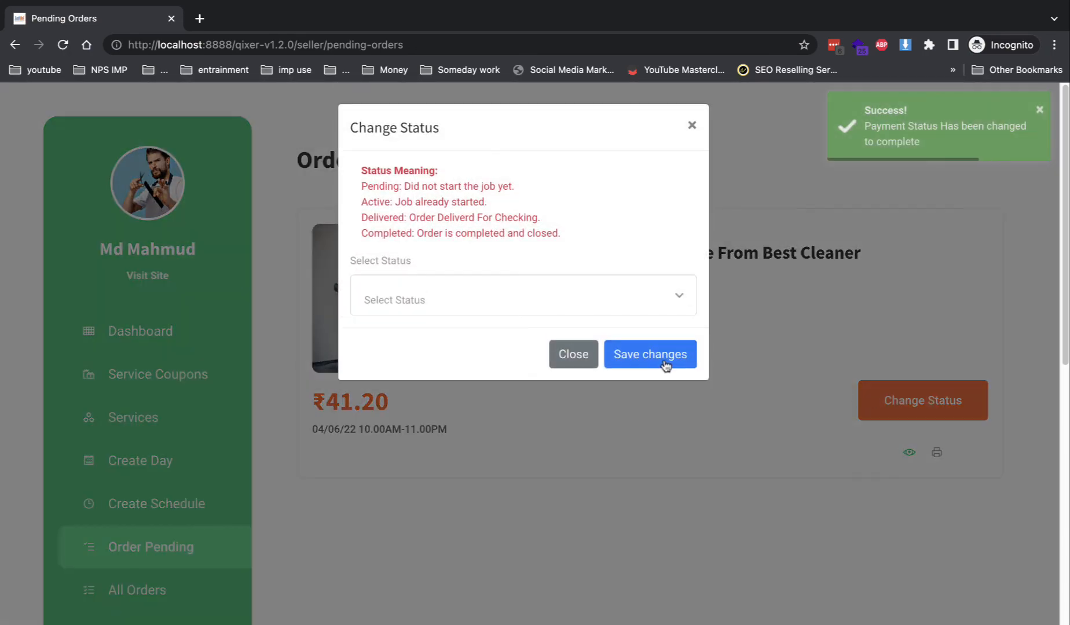
pyautogui.click(598, 297)
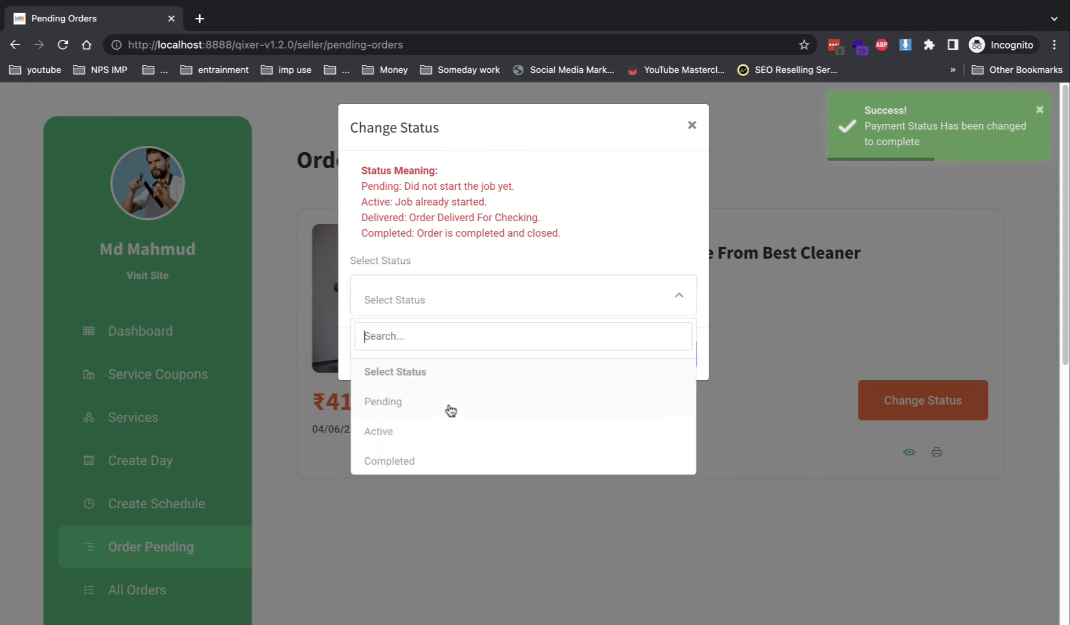
pyautogui.click(437, 458)
pyautogui.click(673, 355)
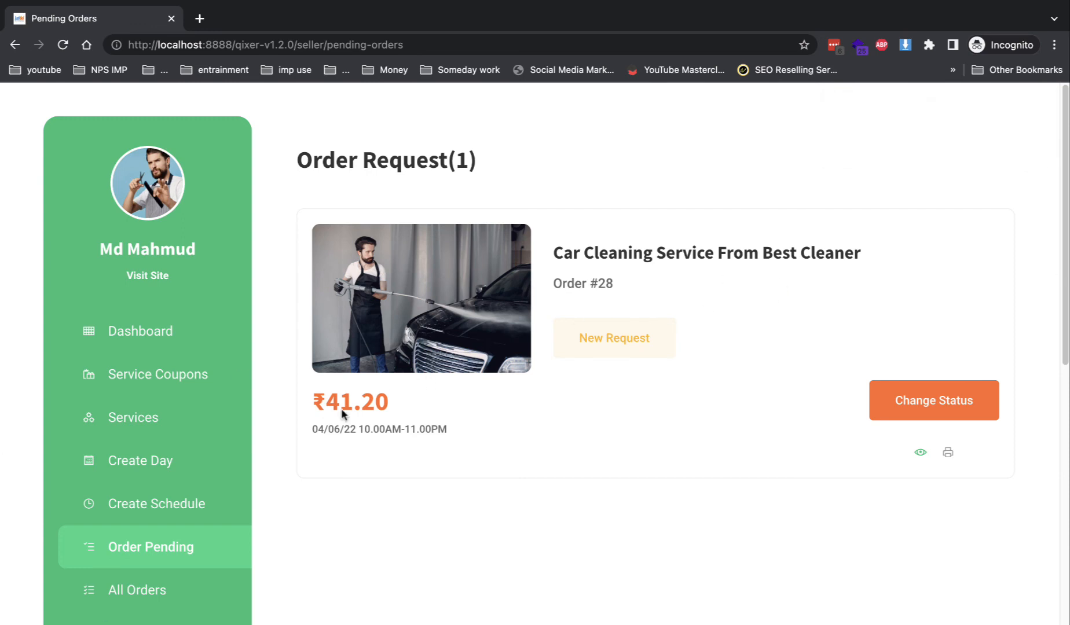
# - Browse the seller's All Orders and All Notifications pages, then open Payout History
pyautogui.click(142, 593)
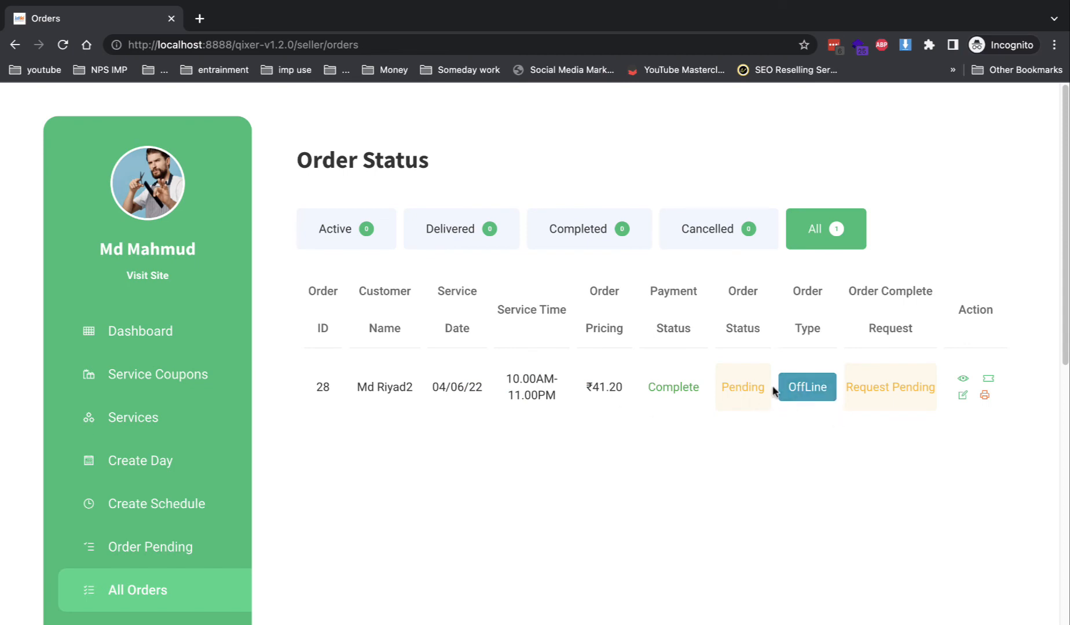
pyautogui.scroll(-5, 590, 449)
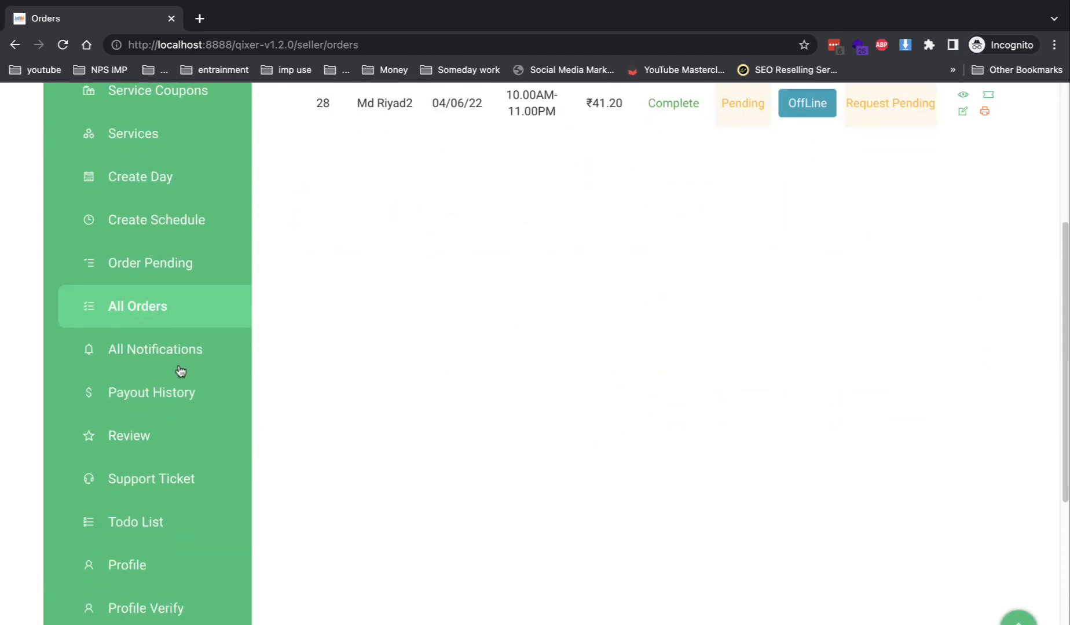
pyautogui.click(196, 349)
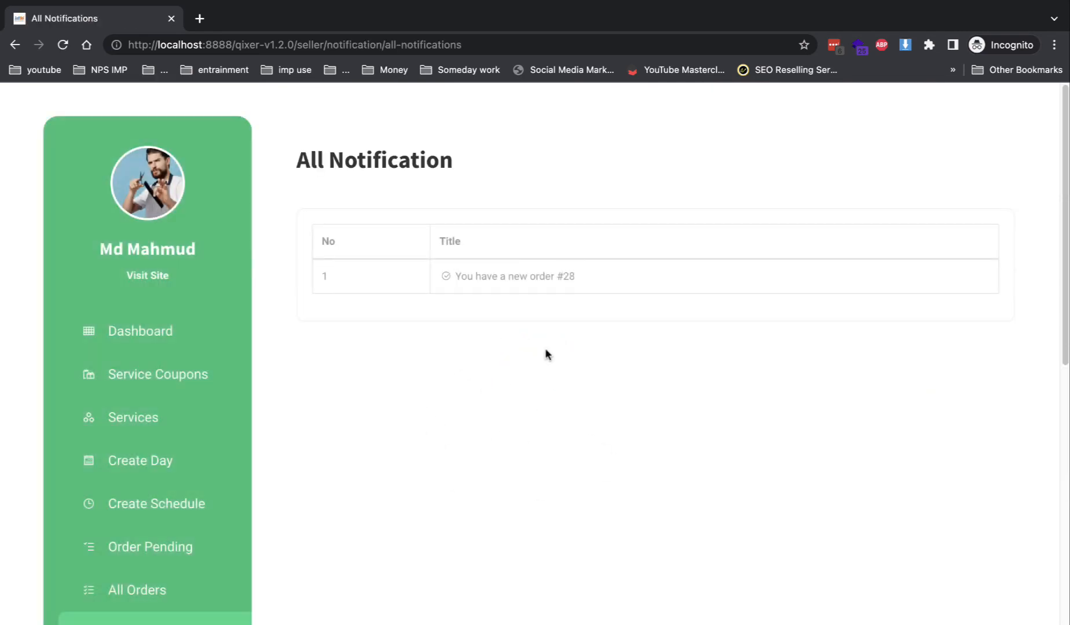
pyautogui.scroll(-2, 199, 497)
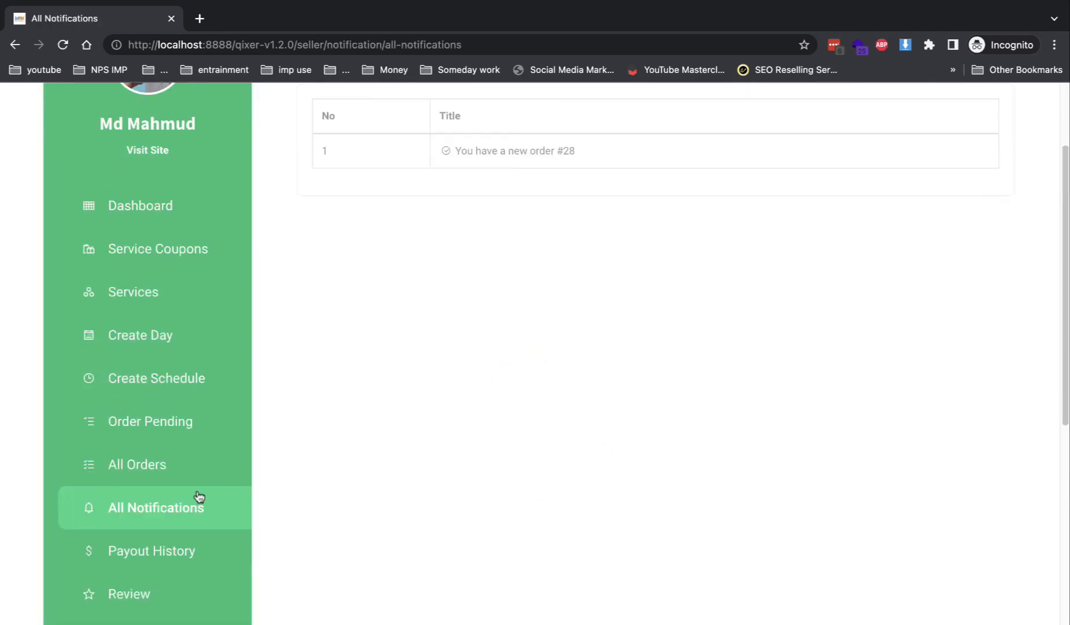
pyautogui.click(187, 538)
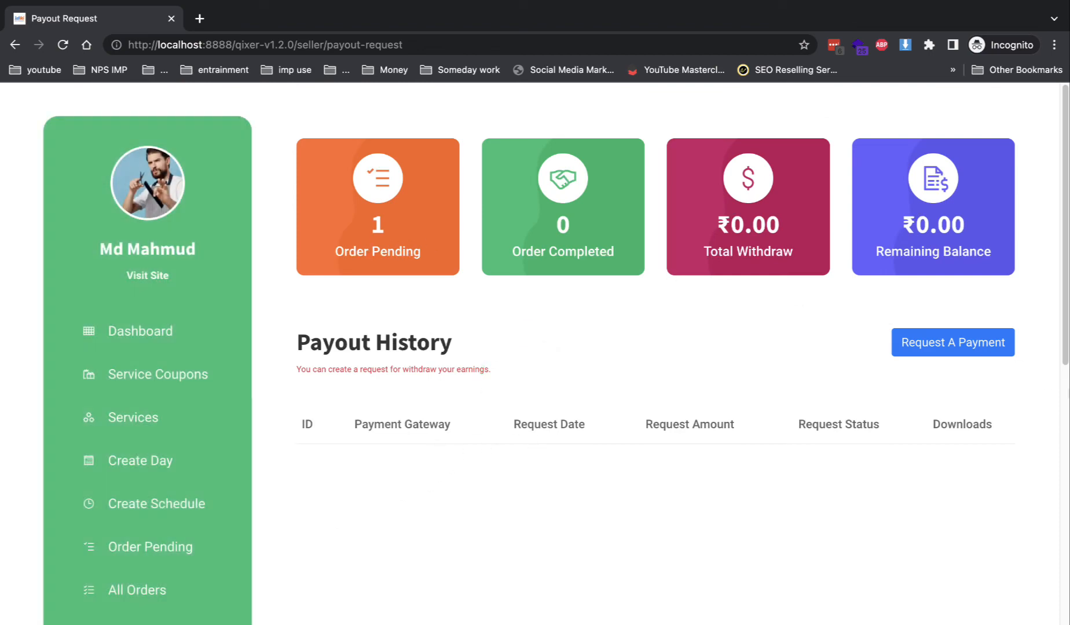
pyautogui.click(924, 343)
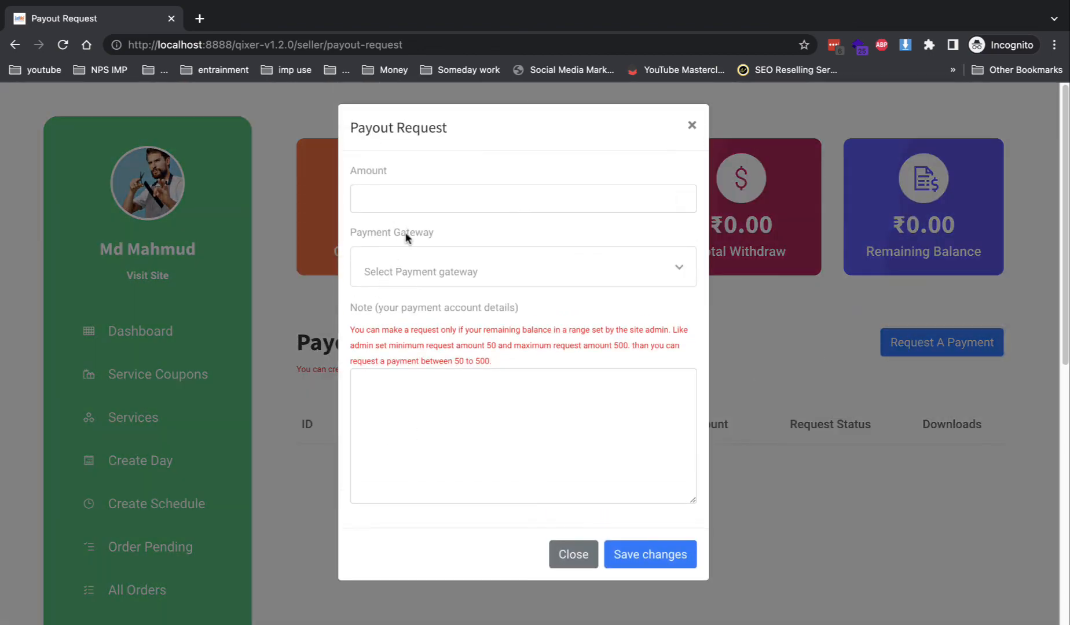
pyautogui.click(427, 199)
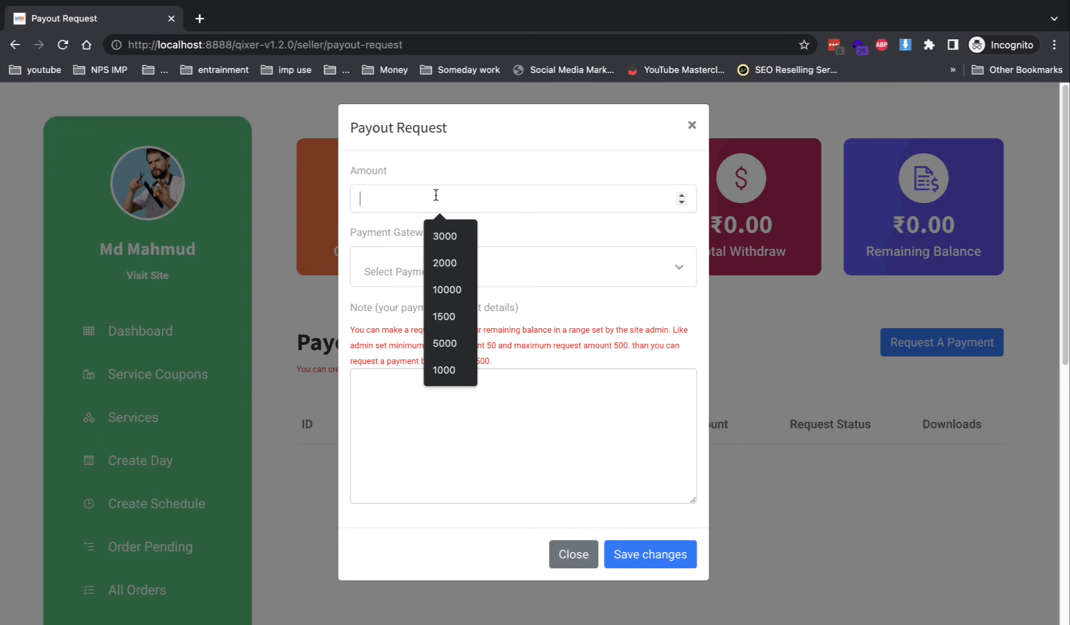
pyautogui.click(526, 260)
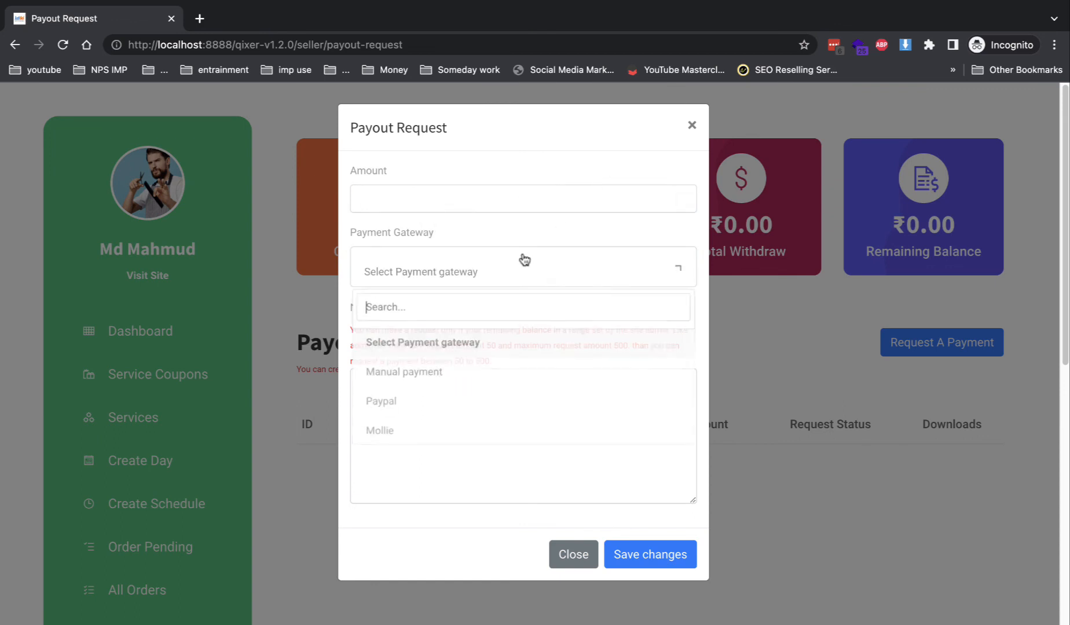
pyautogui.click(424, 374)
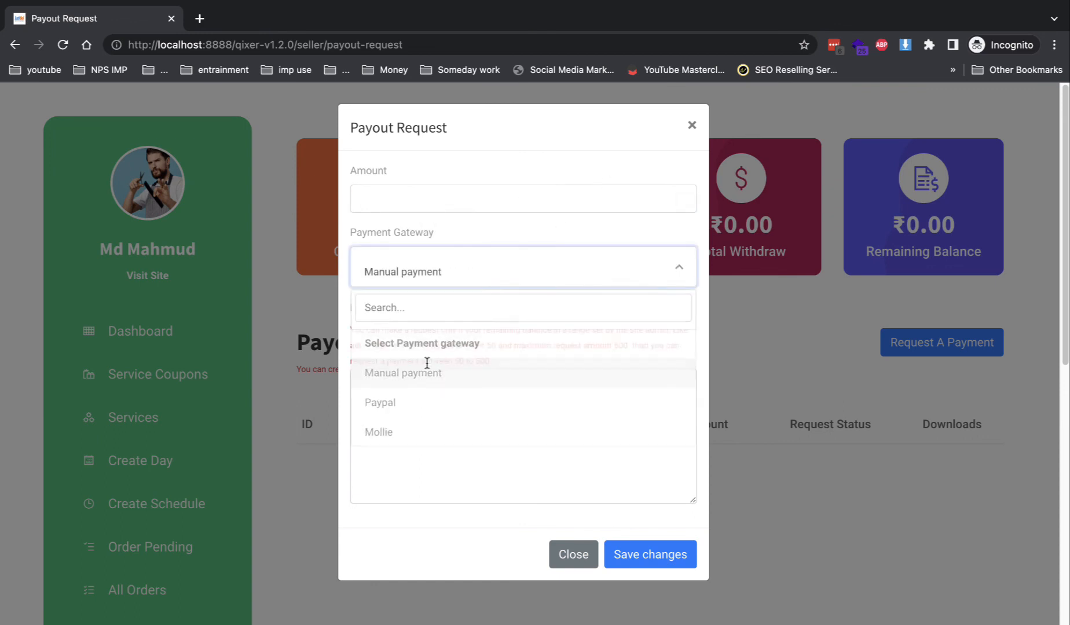
pyautogui.click(421, 200)
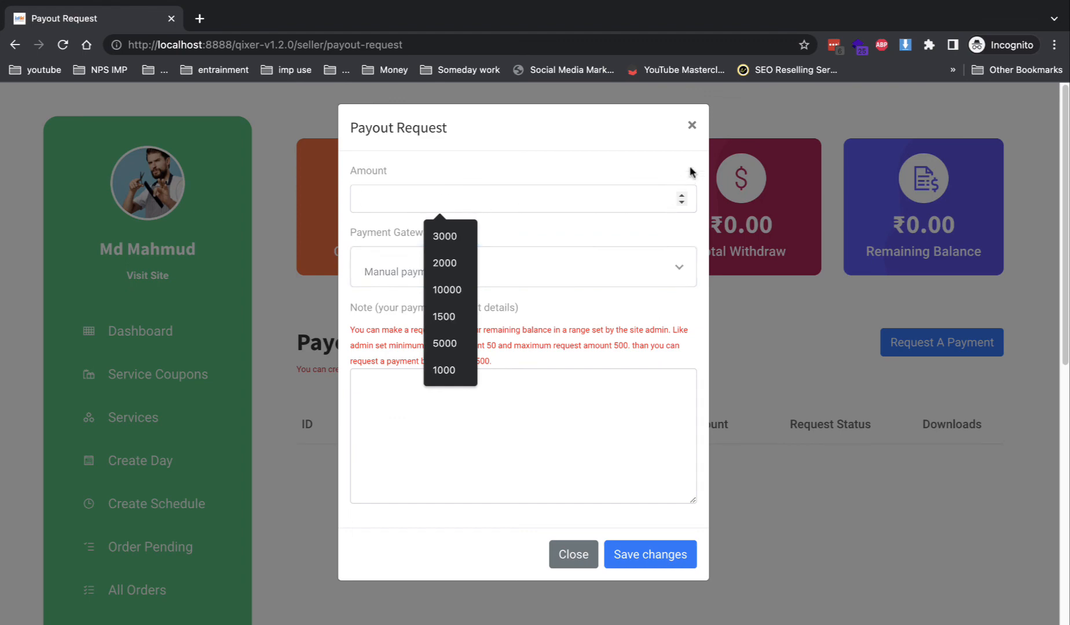
pyautogui.click(692, 125)
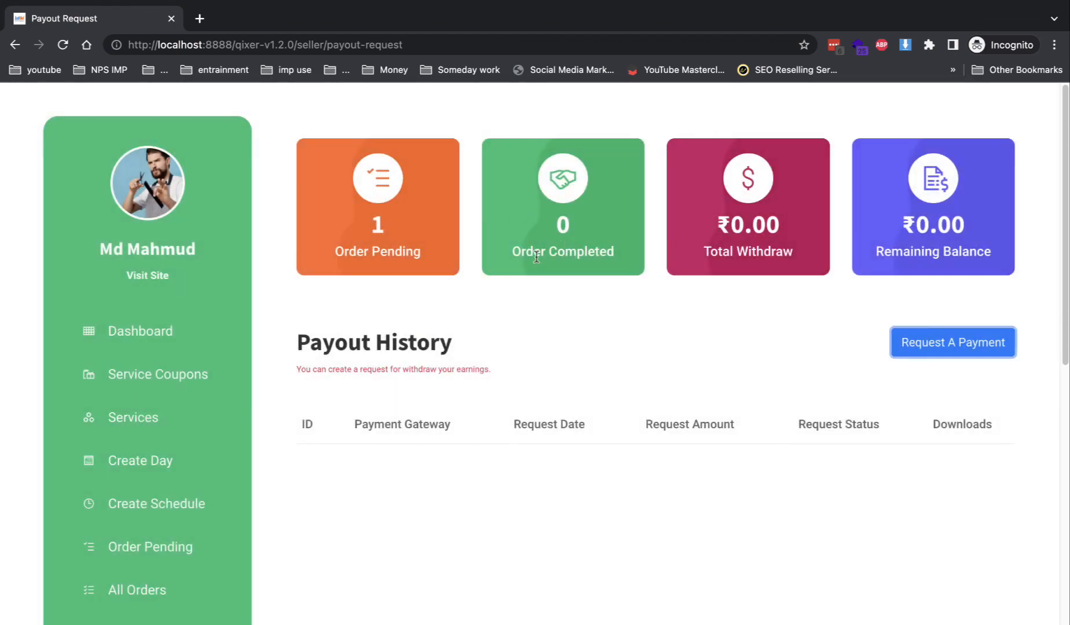
pyautogui.scroll(-5, 475, 453)
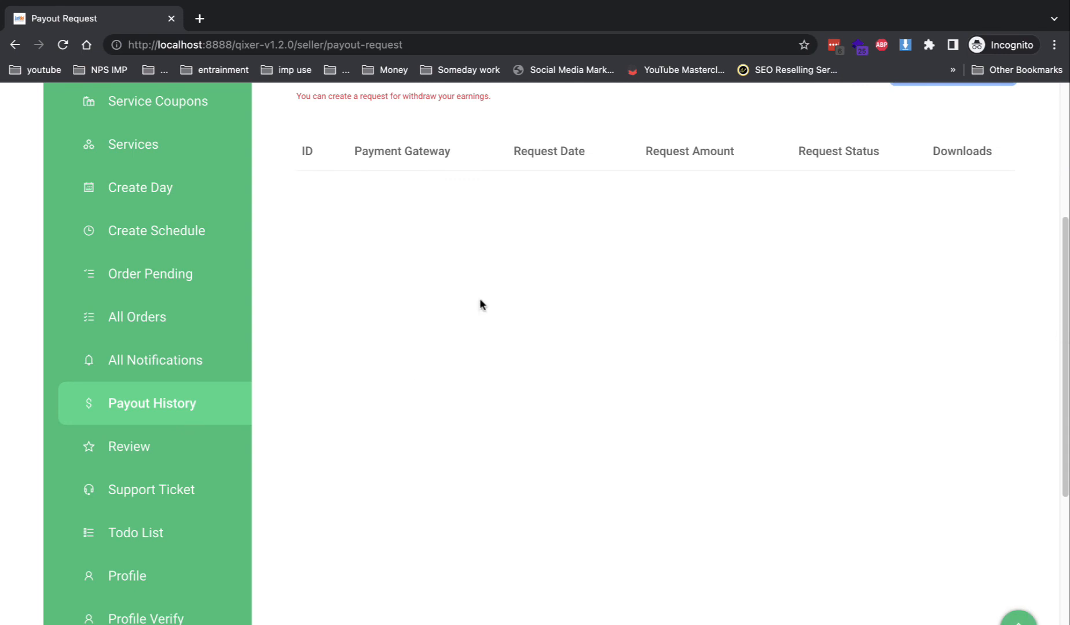
# - Open the seller's Todo List and dismiss the Add Todo List form unsaved
pyautogui.click(174, 533)
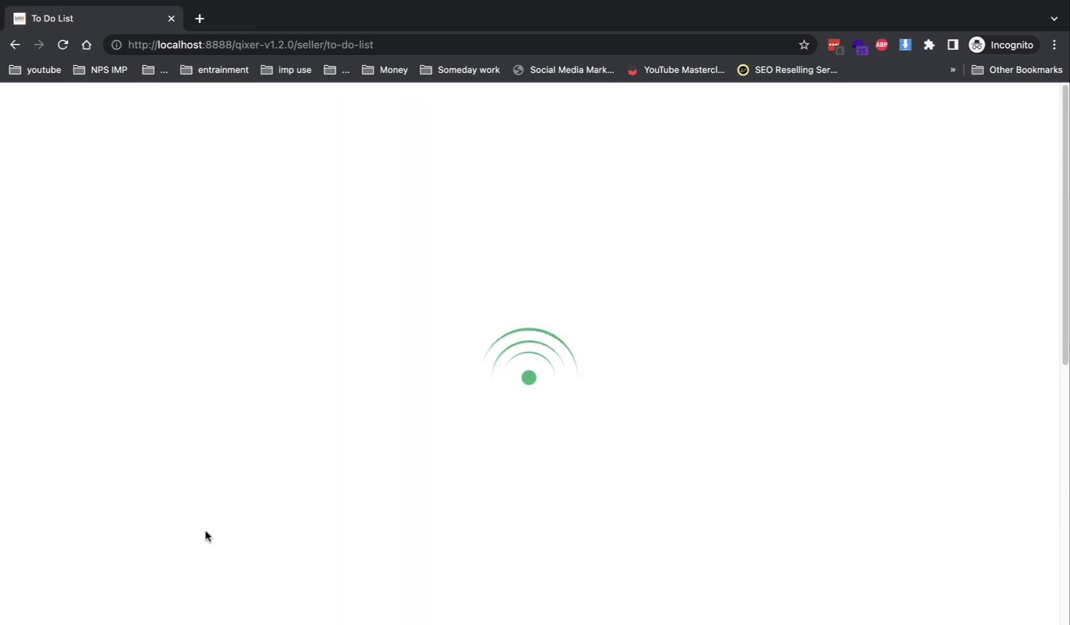
pyautogui.click(908, 234)
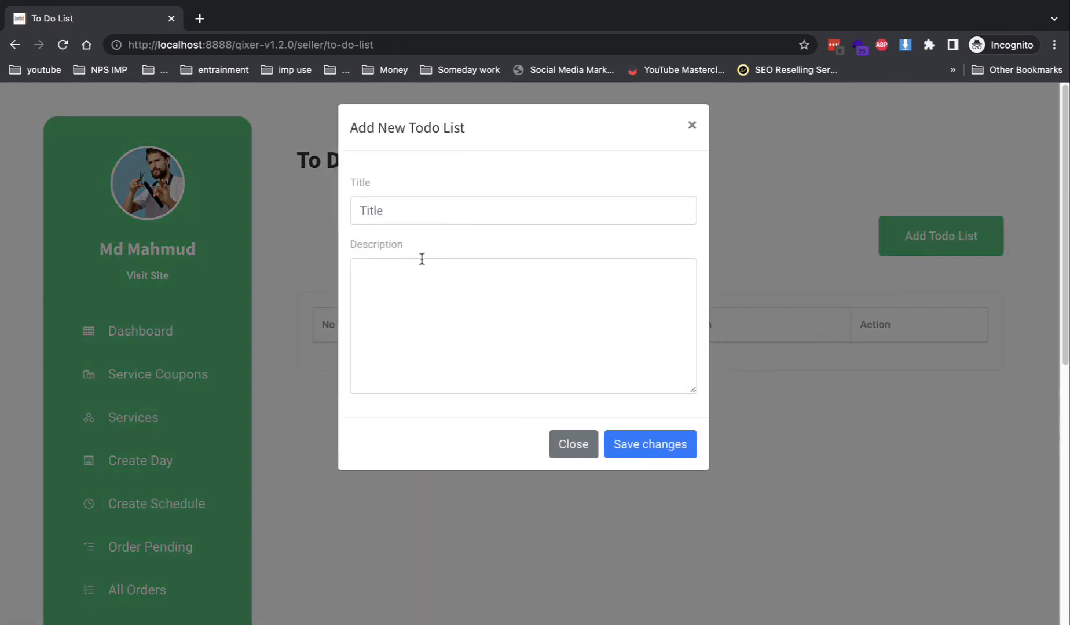
pyautogui.click(573, 444)
# - View the Profile Verify page, then close the seller's incognito window
pyautogui.scroll(-3, 191, 487)
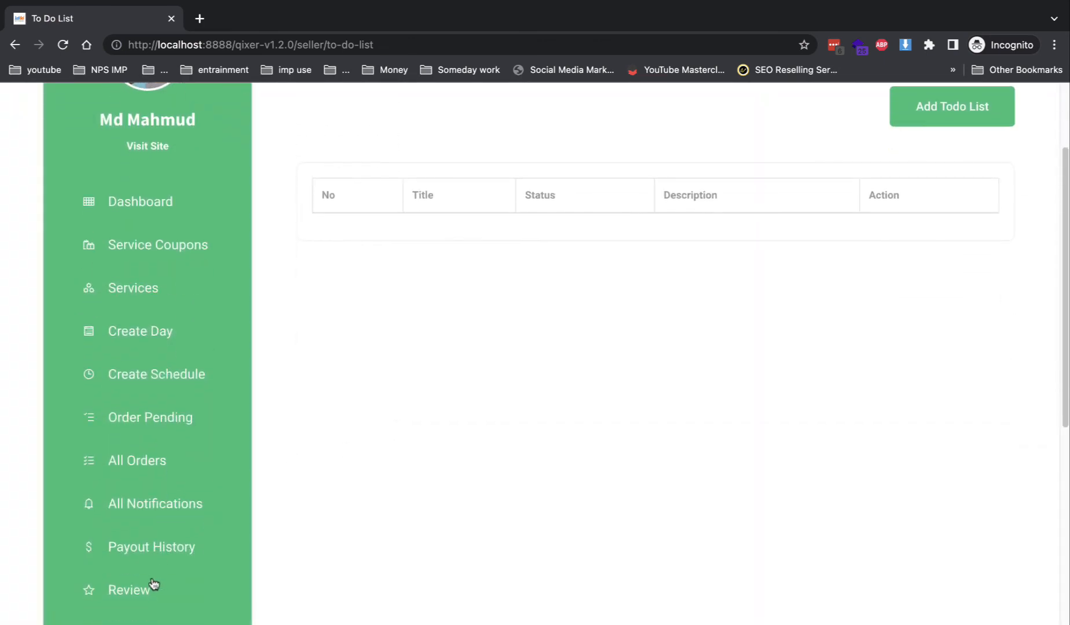
pyautogui.scroll(-6, 278, 495)
pyautogui.click(184, 490)
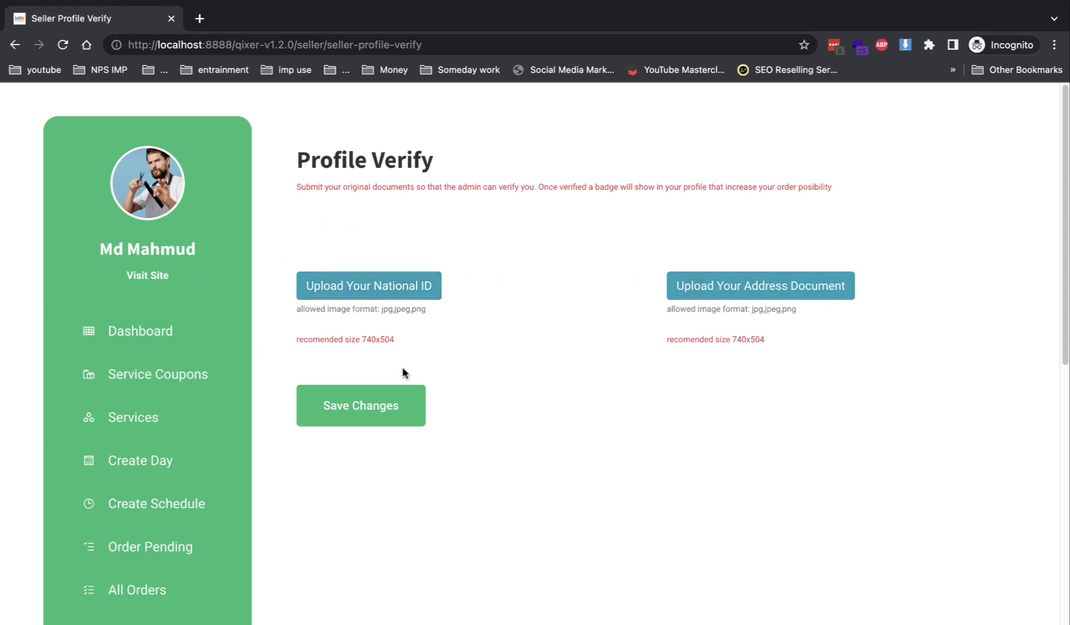
pyautogui.click(171, 20)
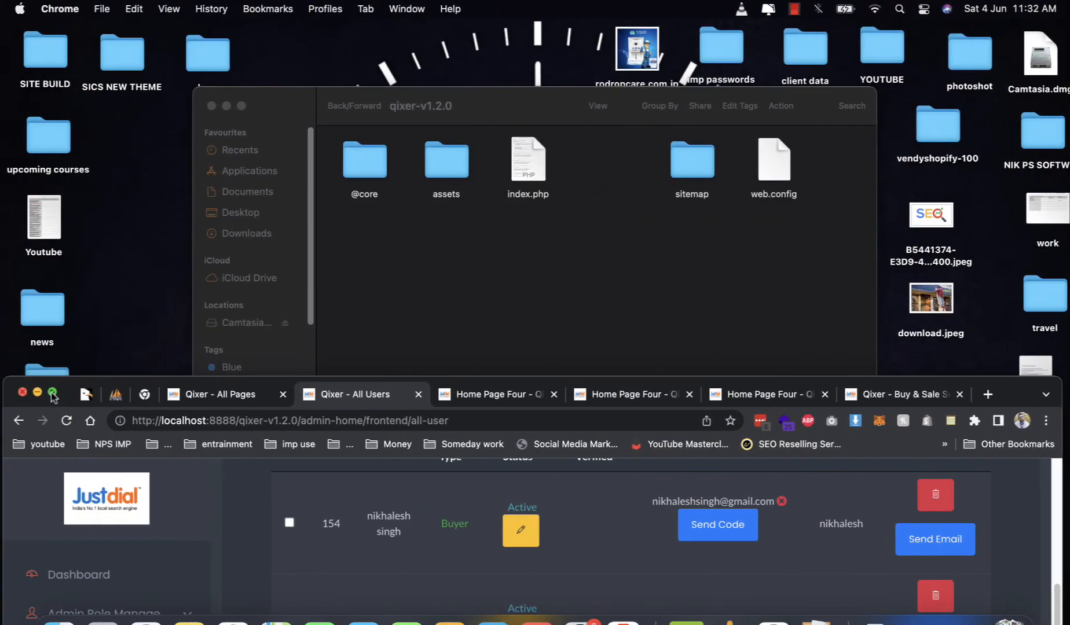
# - Maximize the admin window and confirm a verification status change on the seller account
pyautogui.click(52, 394)
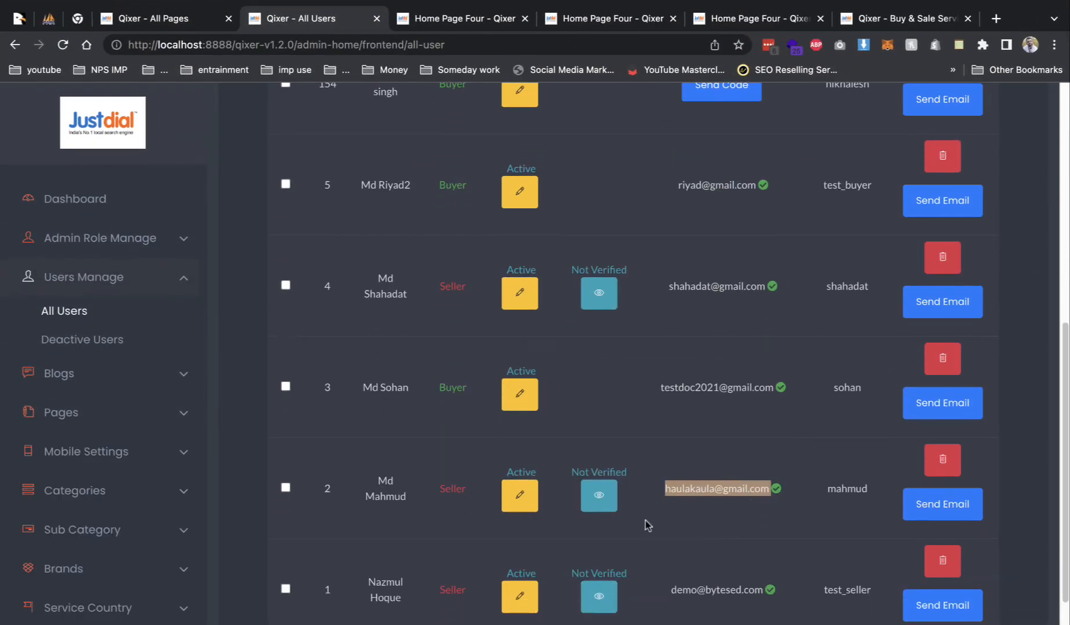
pyautogui.click(598, 498)
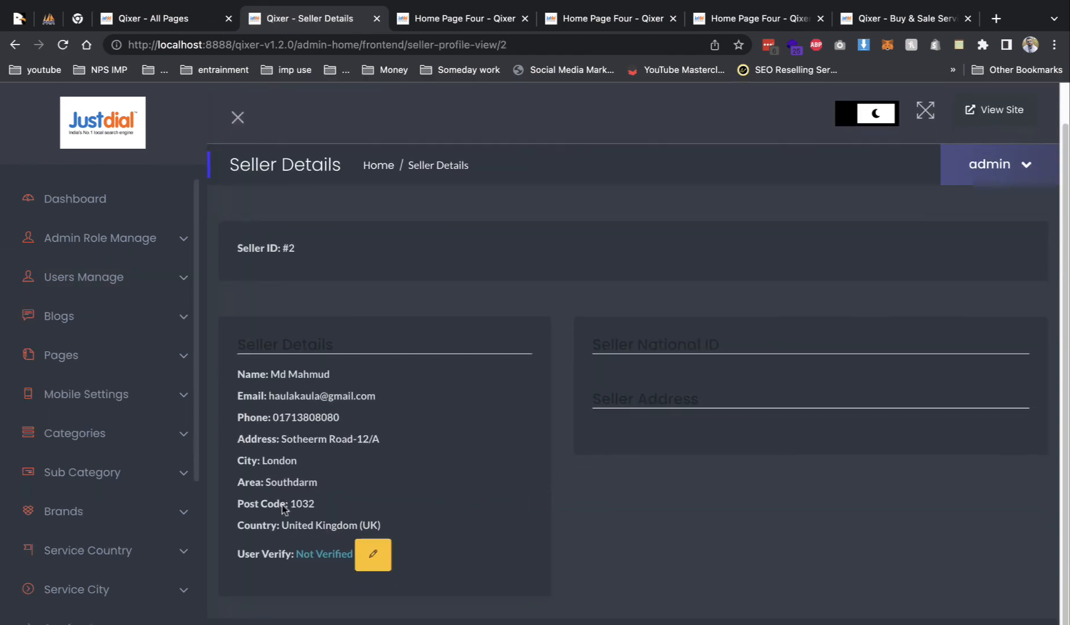
pyautogui.click(373, 555)
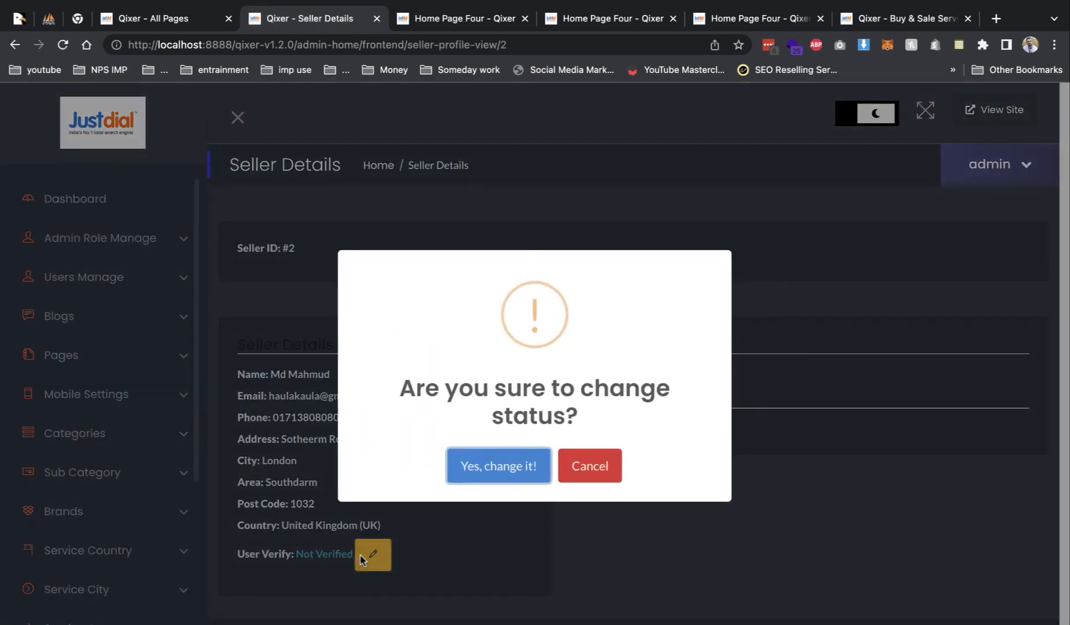
pyautogui.click(502, 467)
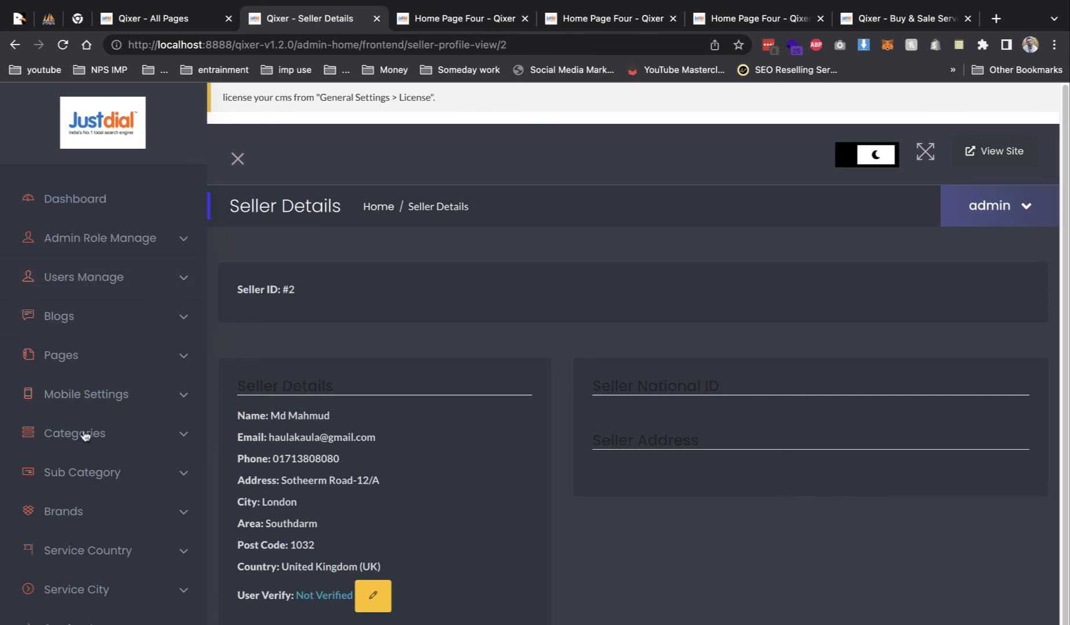
# - Expand Service Country, Service Area and Services in the sidebar, then open All Services
pyautogui.click(102, 544)
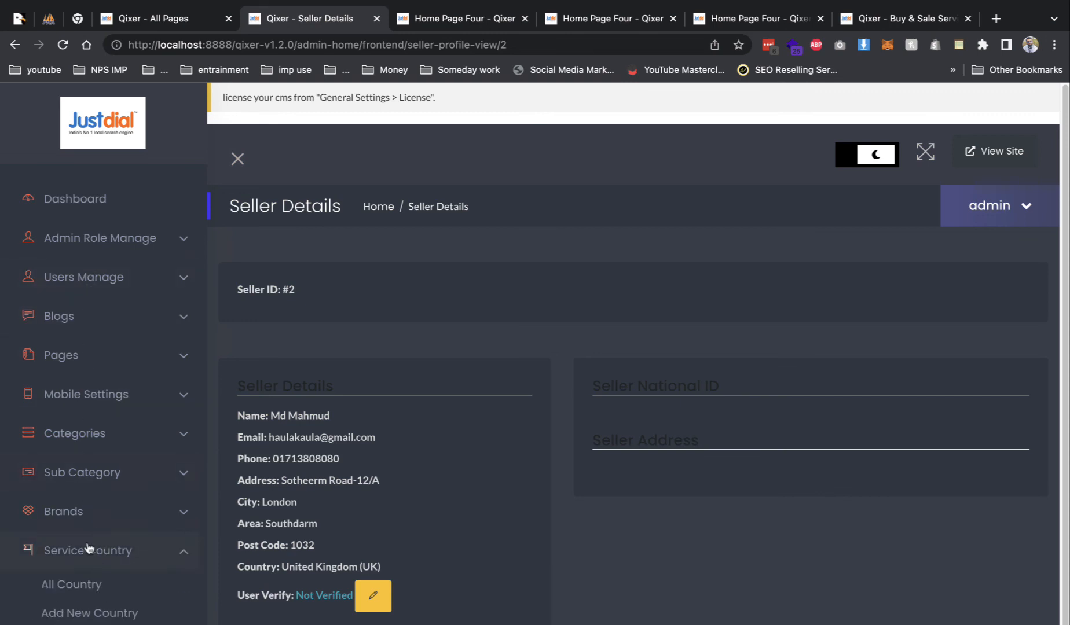
pyautogui.scroll(-7, 88, 547)
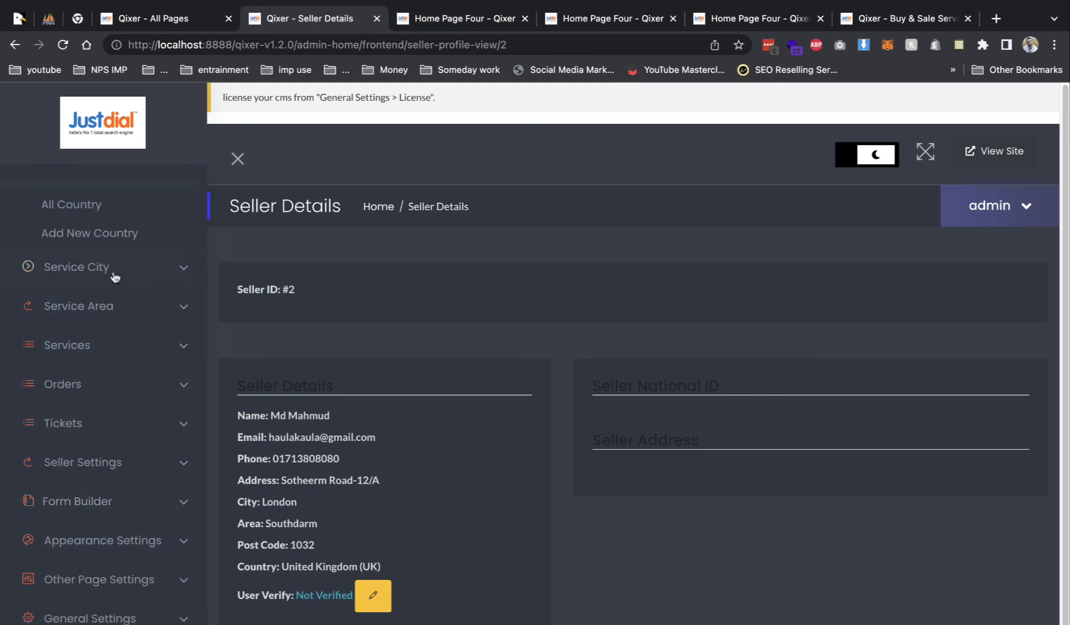
pyautogui.click(106, 306)
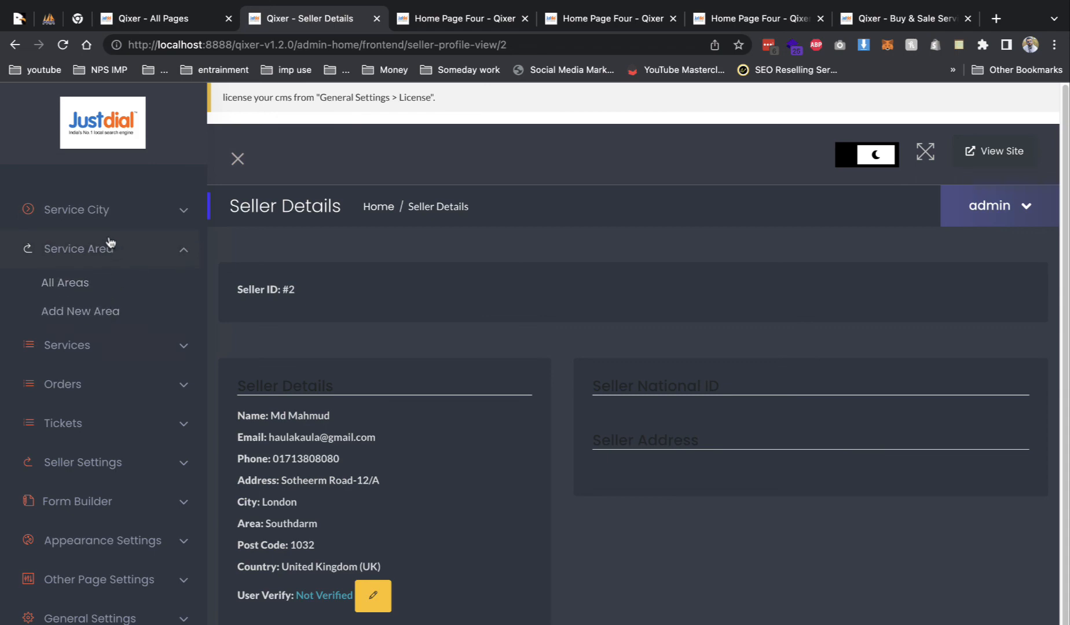
pyautogui.click(91, 346)
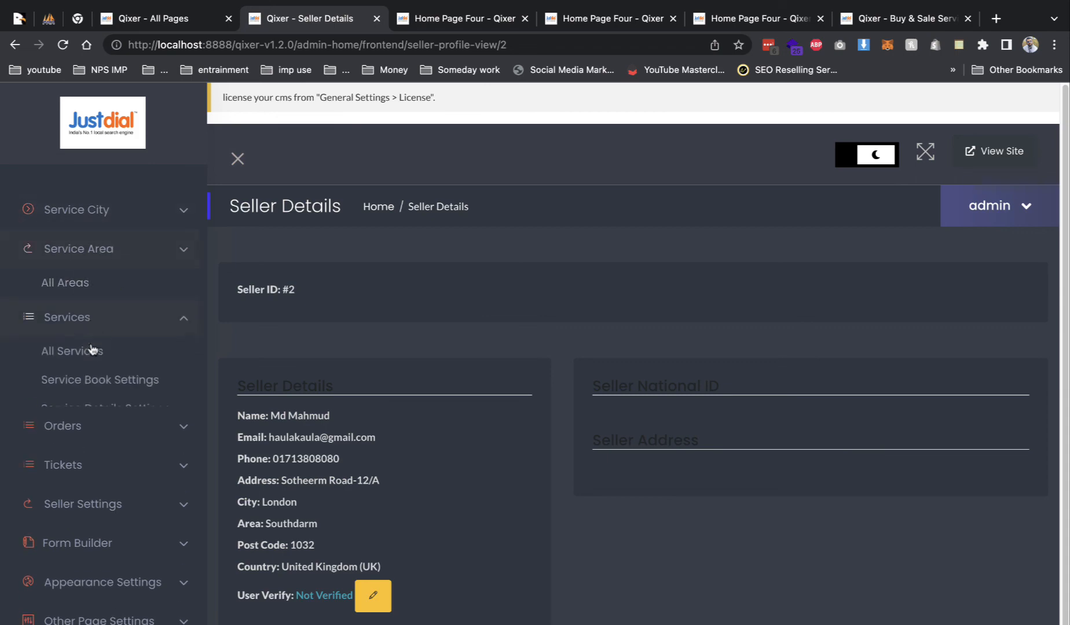
pyautogui.click(110, 324)
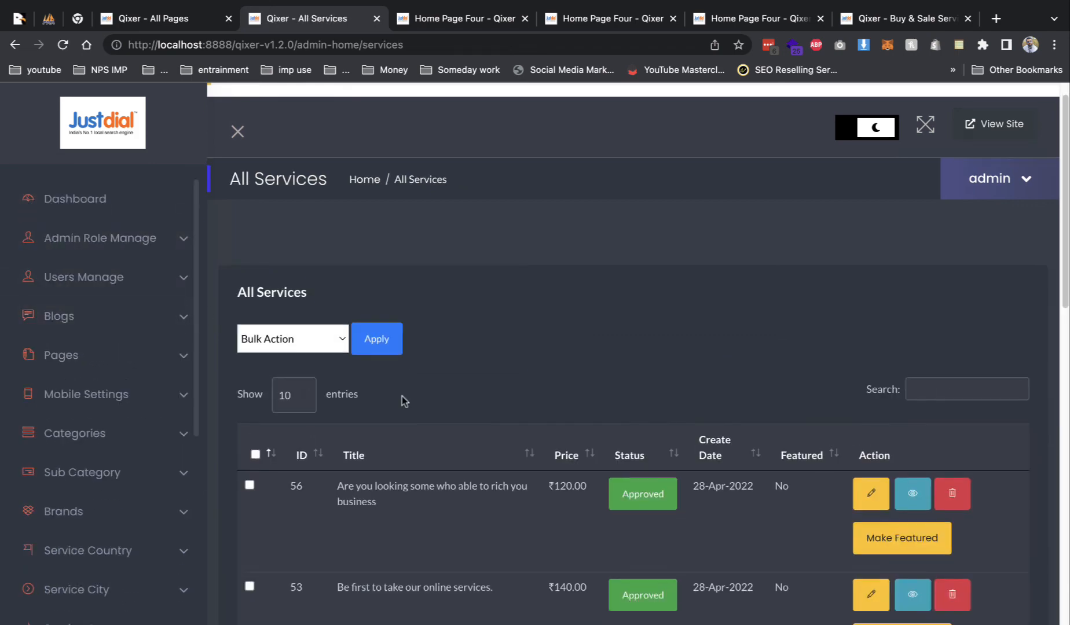
# - Scroll through the All Services table, then open All Orders under Orders
pyautogui.scroll(-15, 402, 396)
pyautogui.scroll(5, 405, 399)
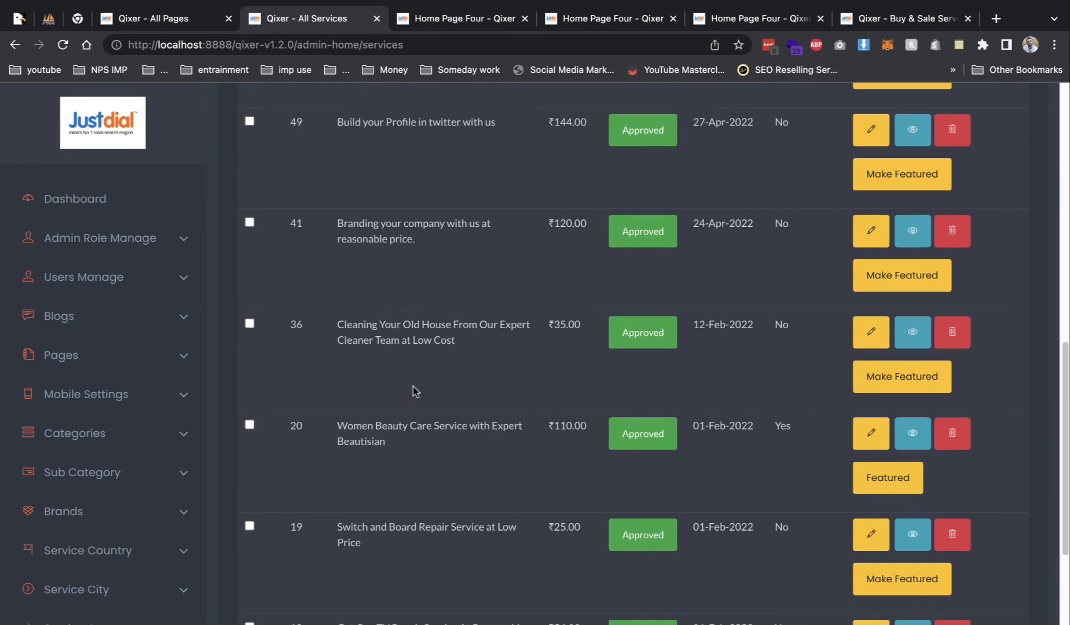
pyautogui.scroll(10, 413, 390)
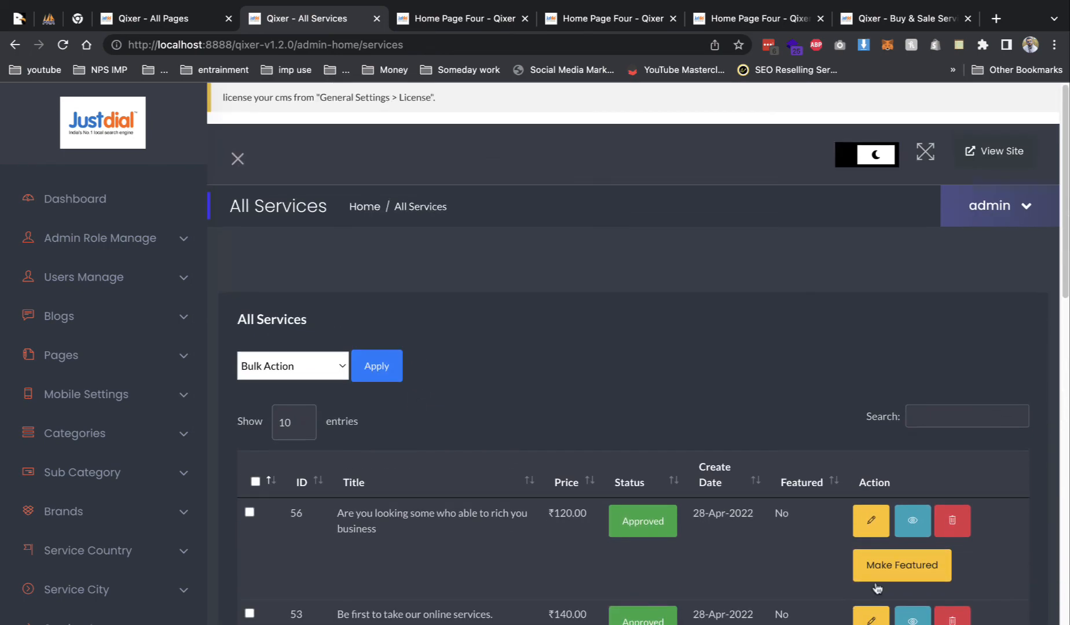
pyautogui.scroll(-4, 721, 558)
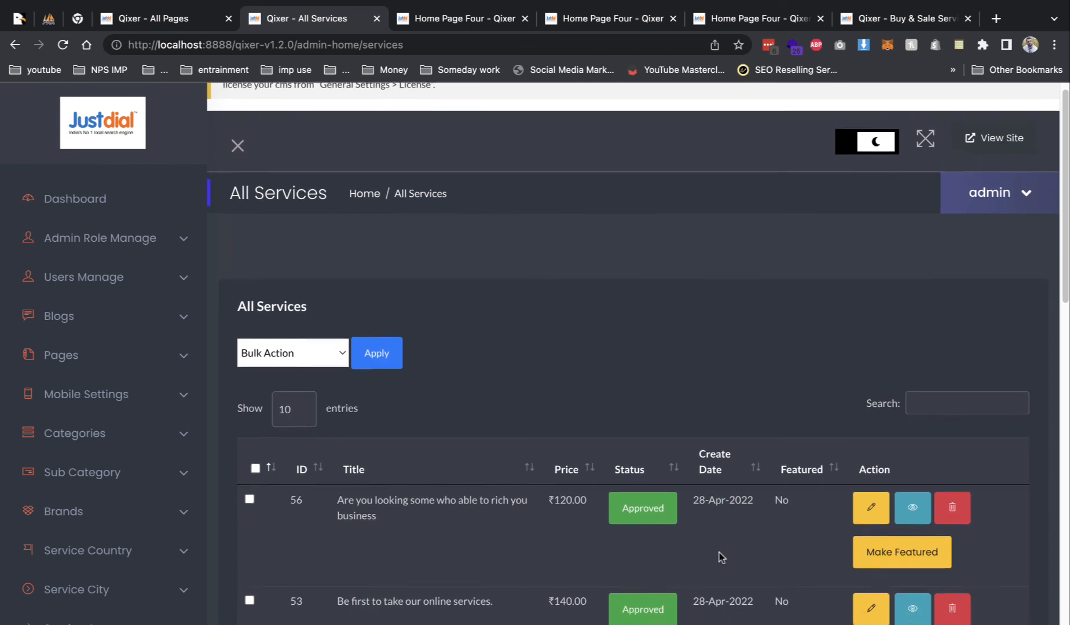
pyautogui.scroll(-2, 728, 515)
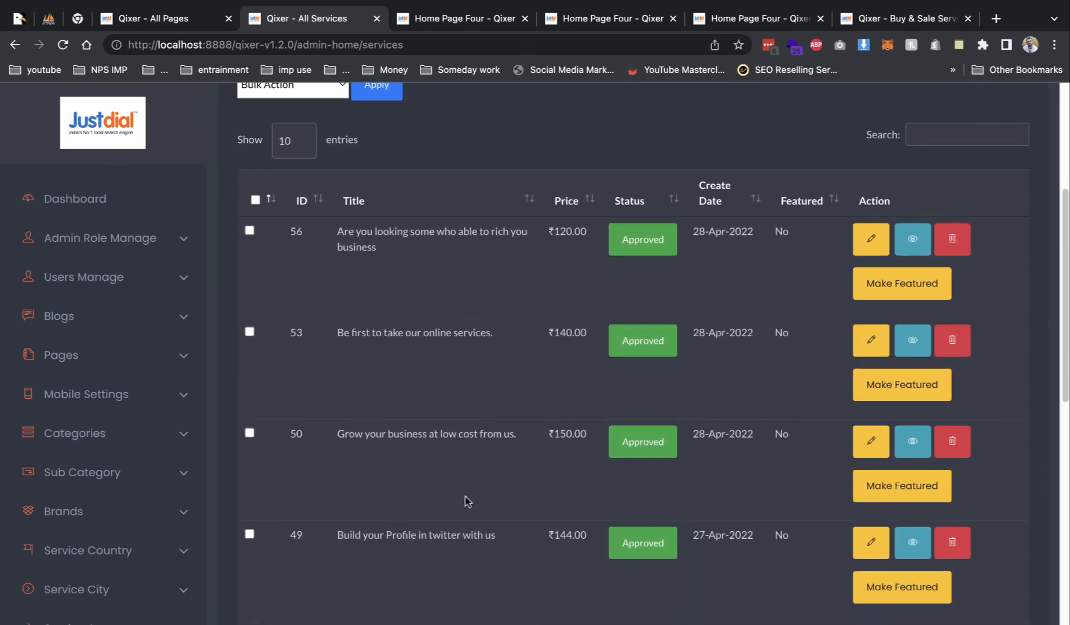
pyautogui.scroll(-1, 274, 469)
pyautogui.scroll(-5, 143, 481)
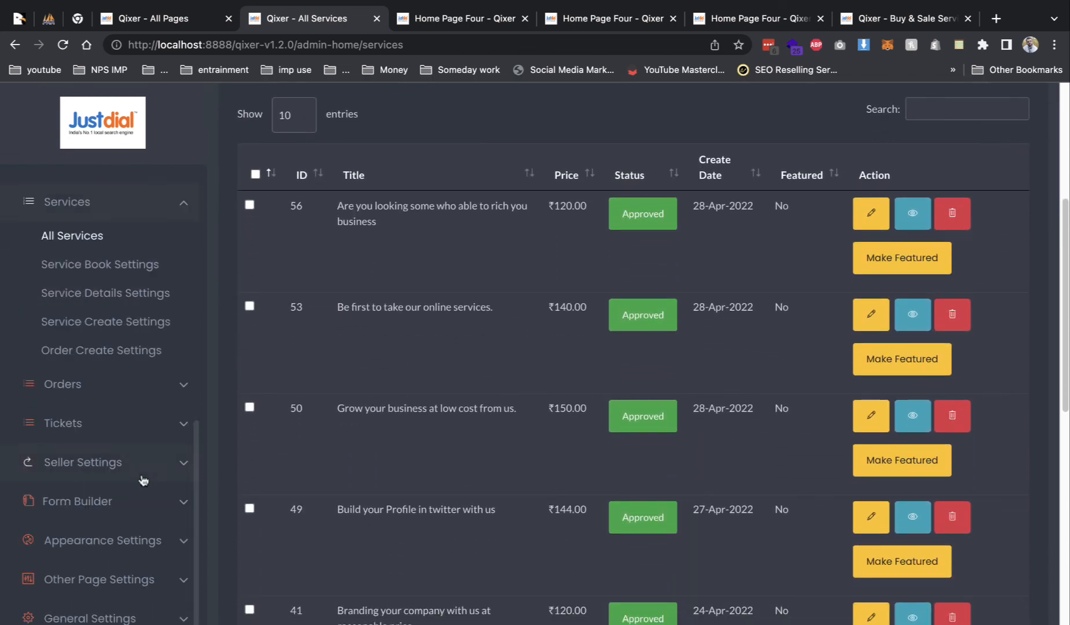
pyautogui.click(142, 389)
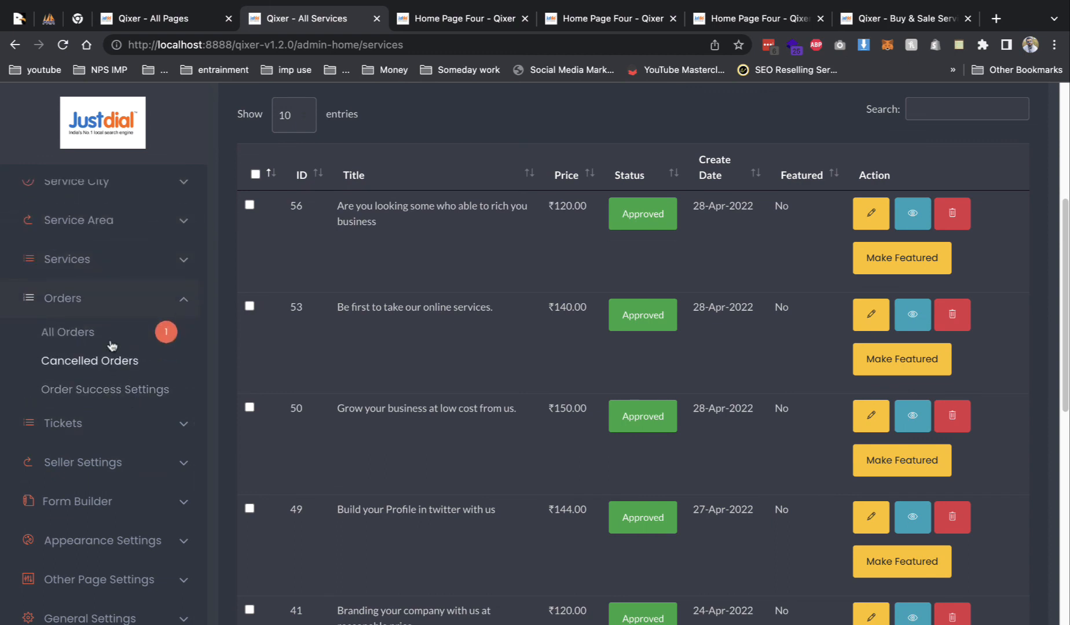
pyautogui.click(112, 345)
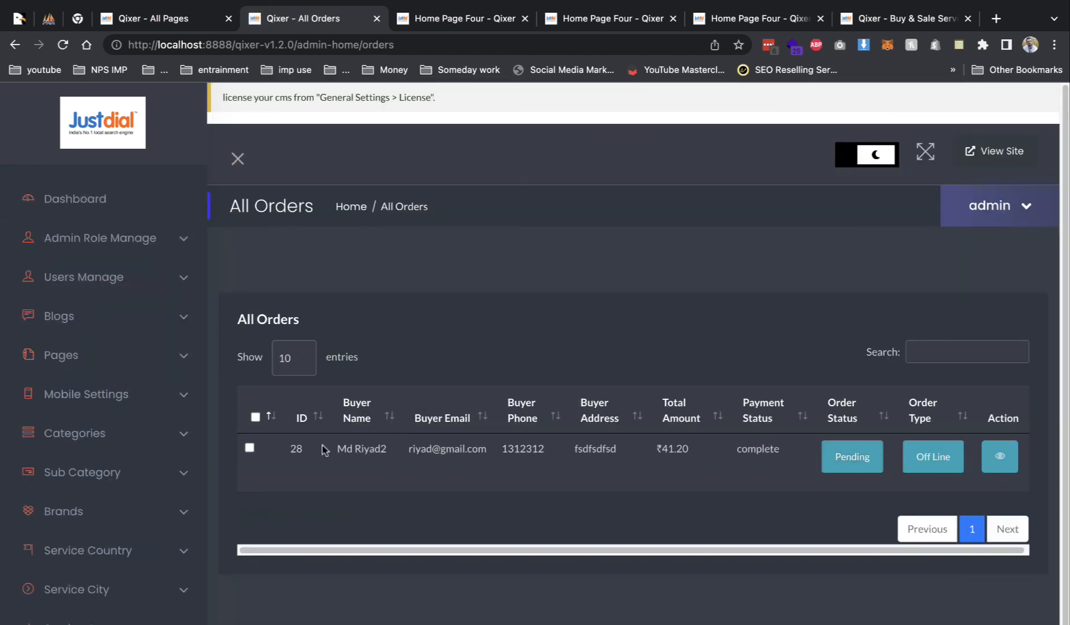
# - Inspect order 28's Order Details in a new tab, then return to the All Orders list
pyautogui.click(251, 448)
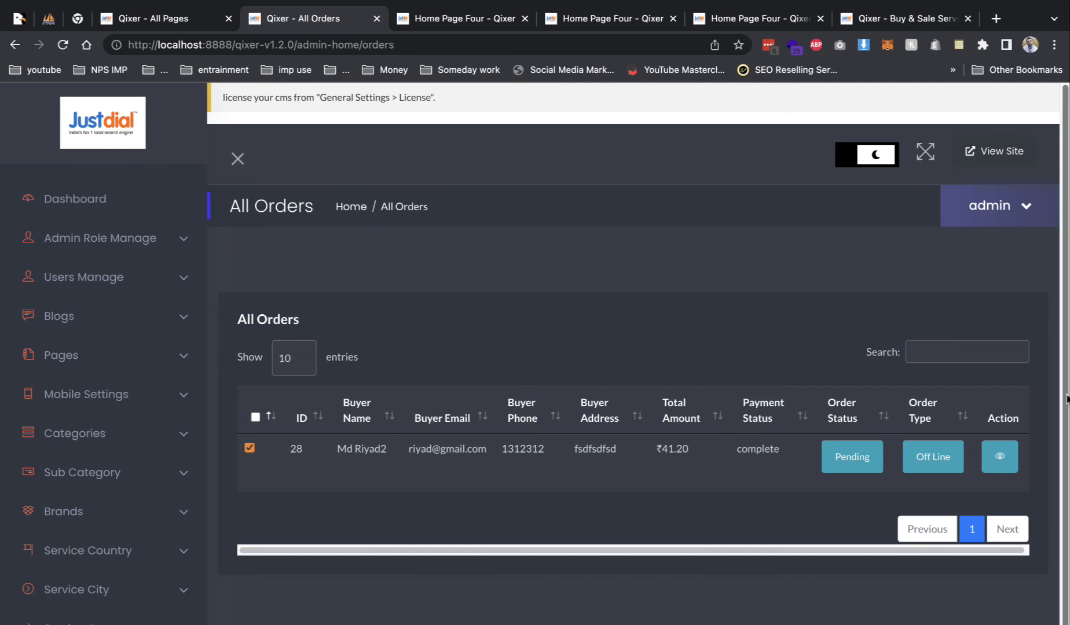
pyautogui.click(1011, 447)
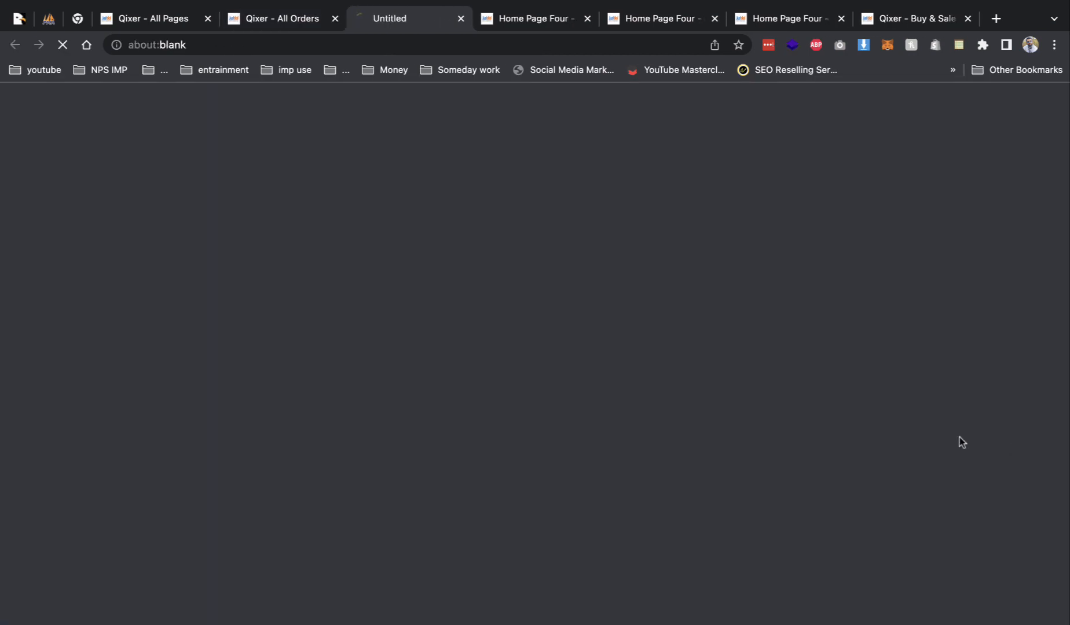
pyautogui.scroll(-1, 608, 417)
pyautogui.scroll(-10, 606, 416)
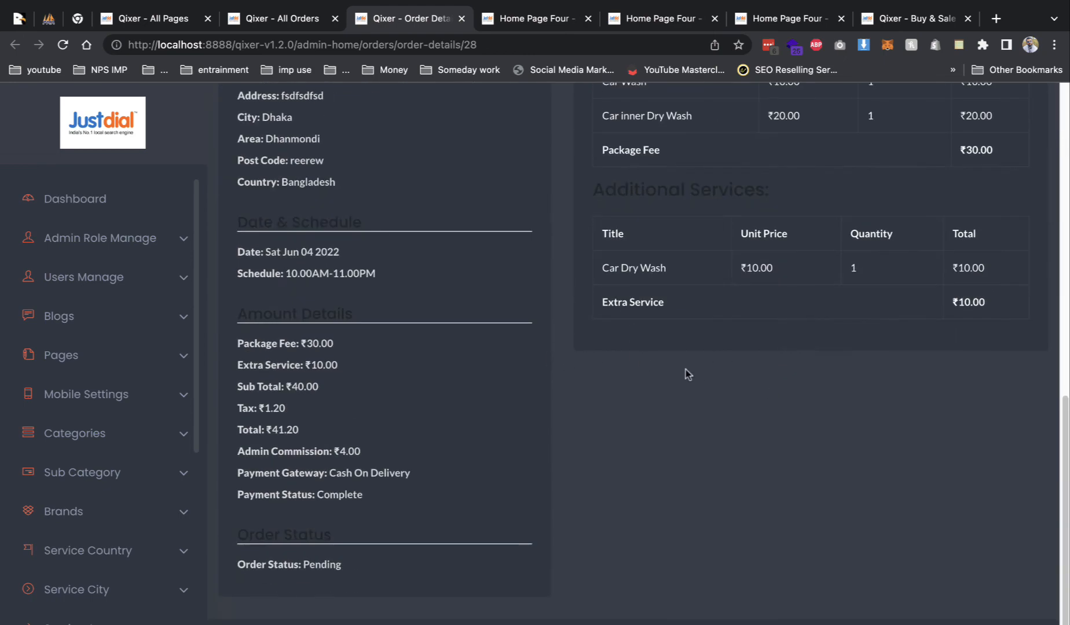
pyautogui.click(282, 18)
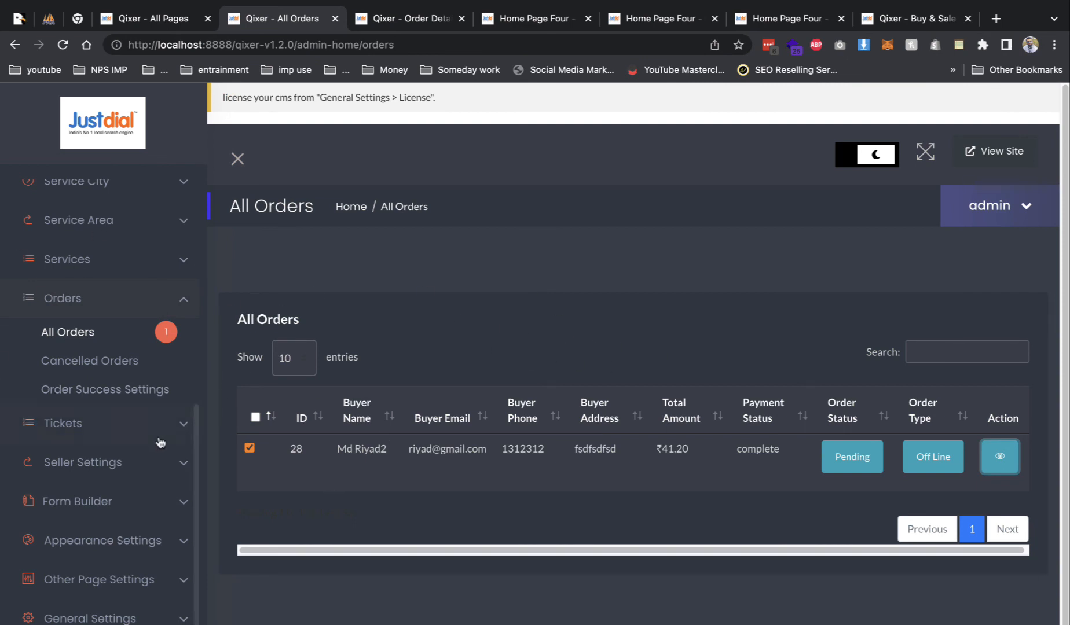
pyautogui.click(155, 460)
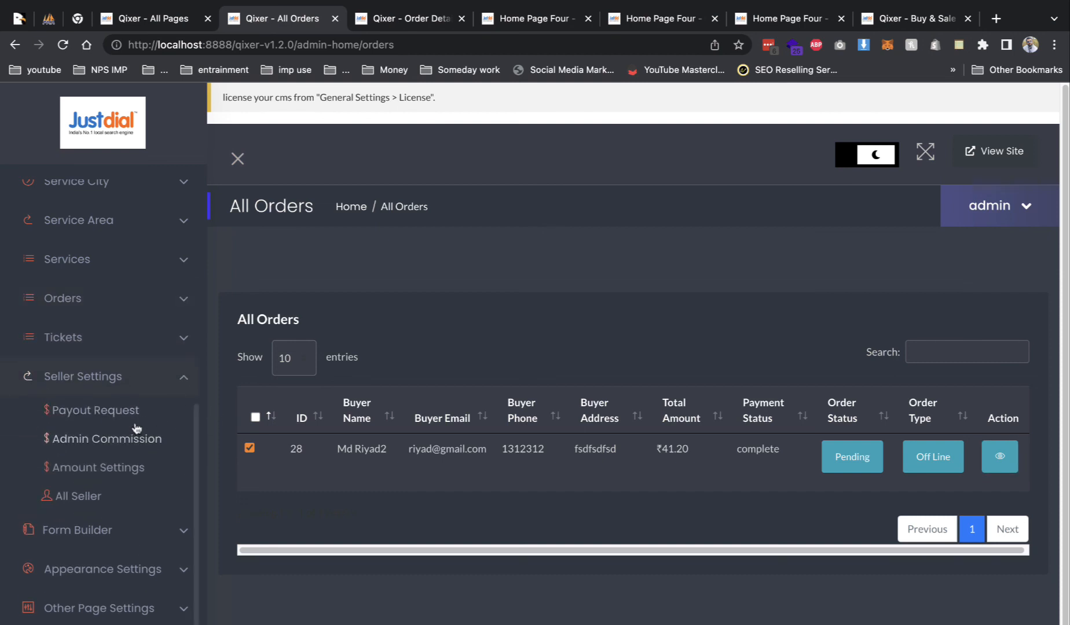
# - Set the ₹50.00 payout request's status to Completed and save it
pyautogui.click(96, 410)
pyautogui.scroll(-2, 379, 426)
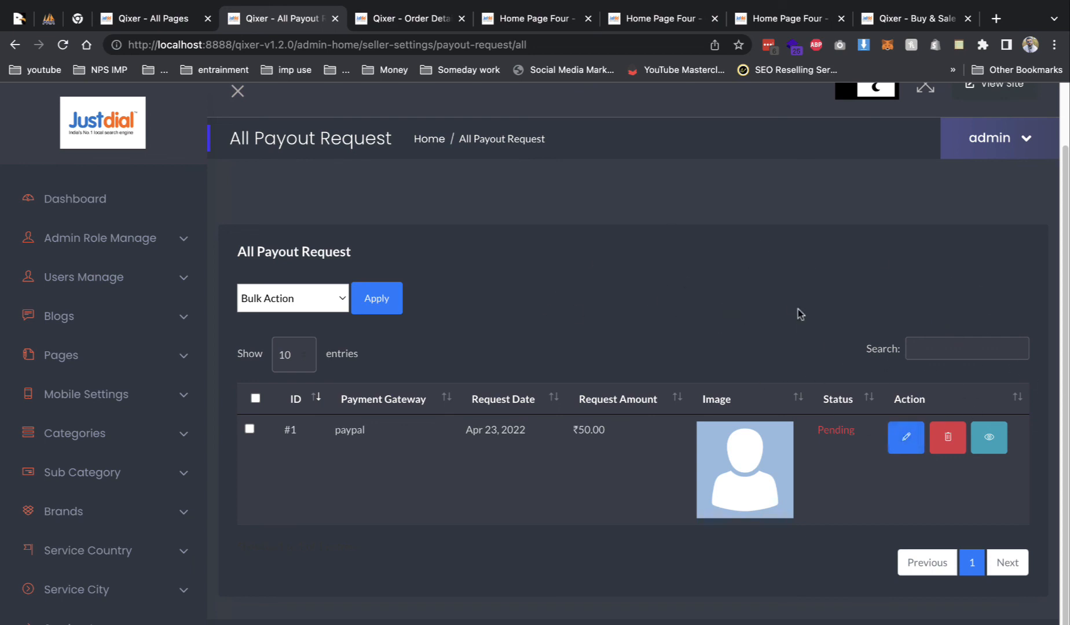
pyautogui.click(889, 431)
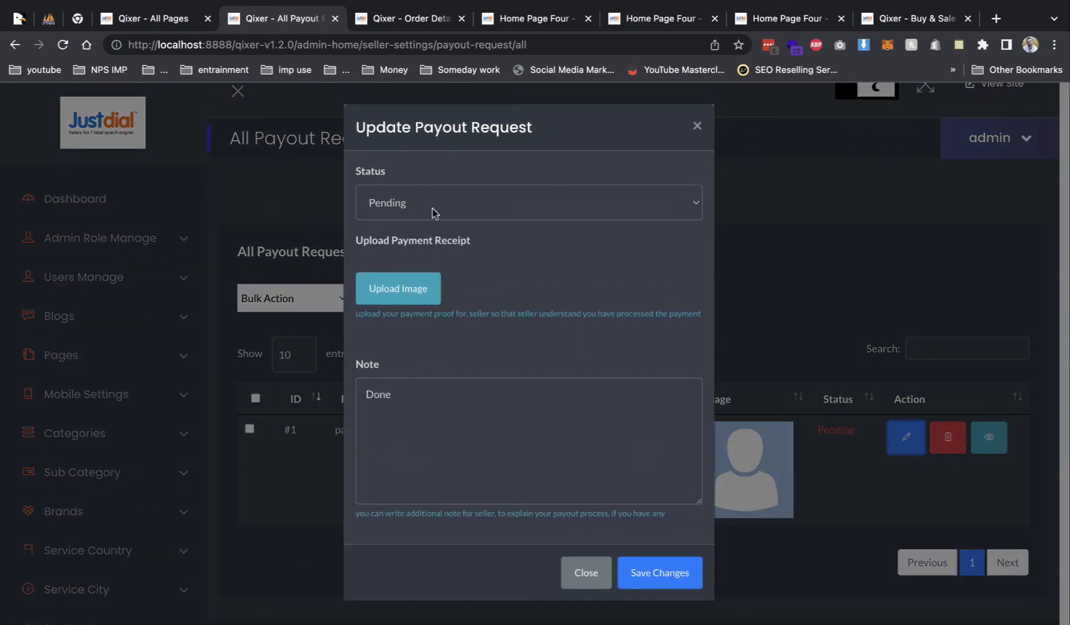
pyautogui.click(408, 203)
pyautogui.click(417, 217)
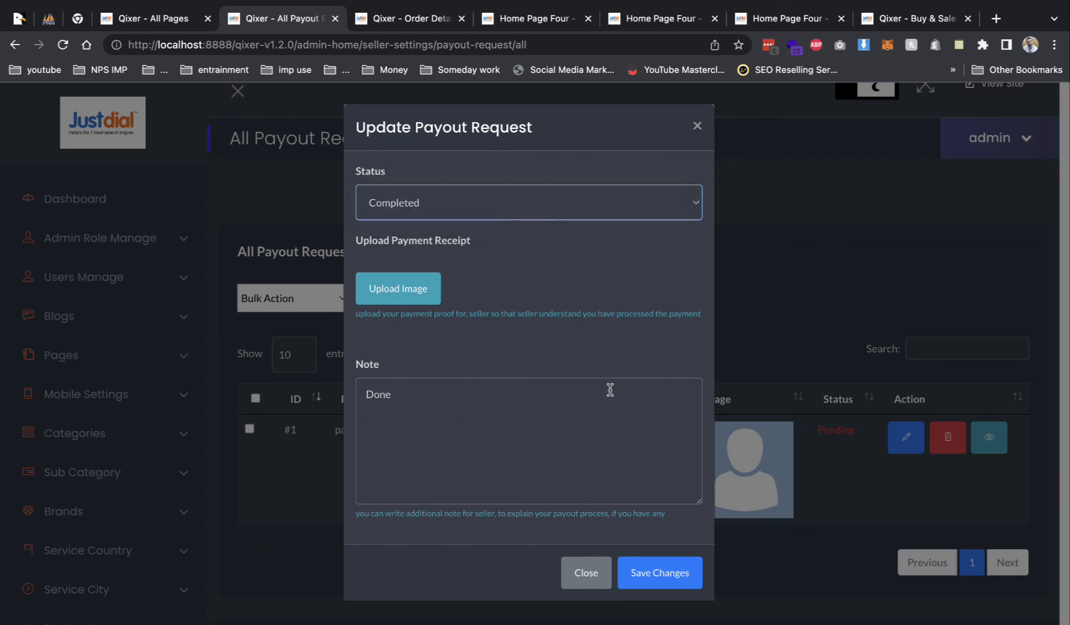
pyautogui.click(657, 581)
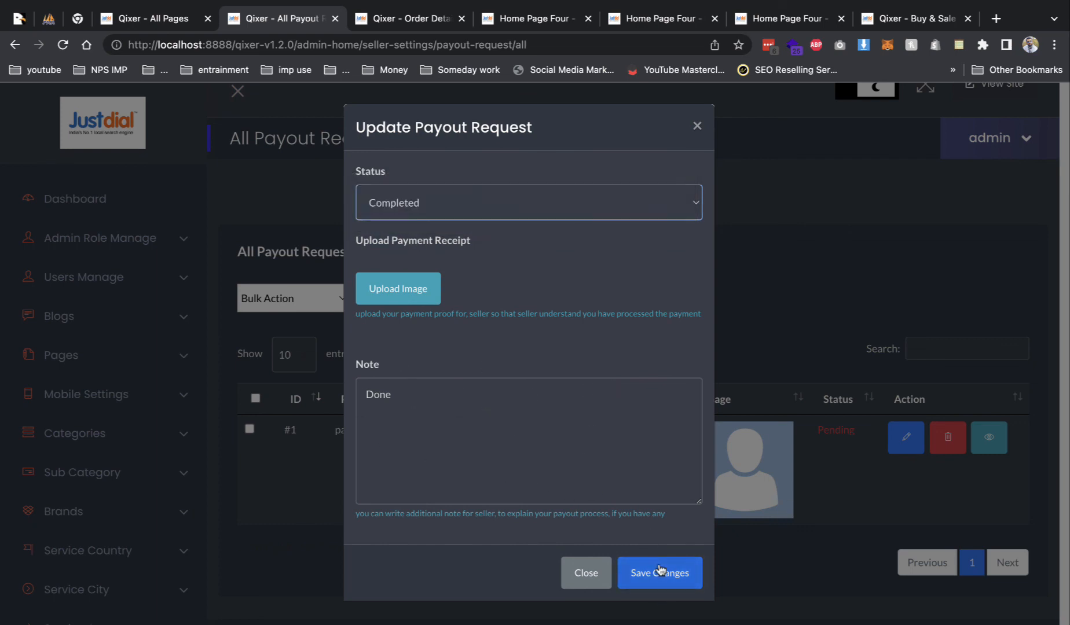
# - Open the All Seller list and scroll through the sellers
pyautogui.scroll(-3, 675, 359)
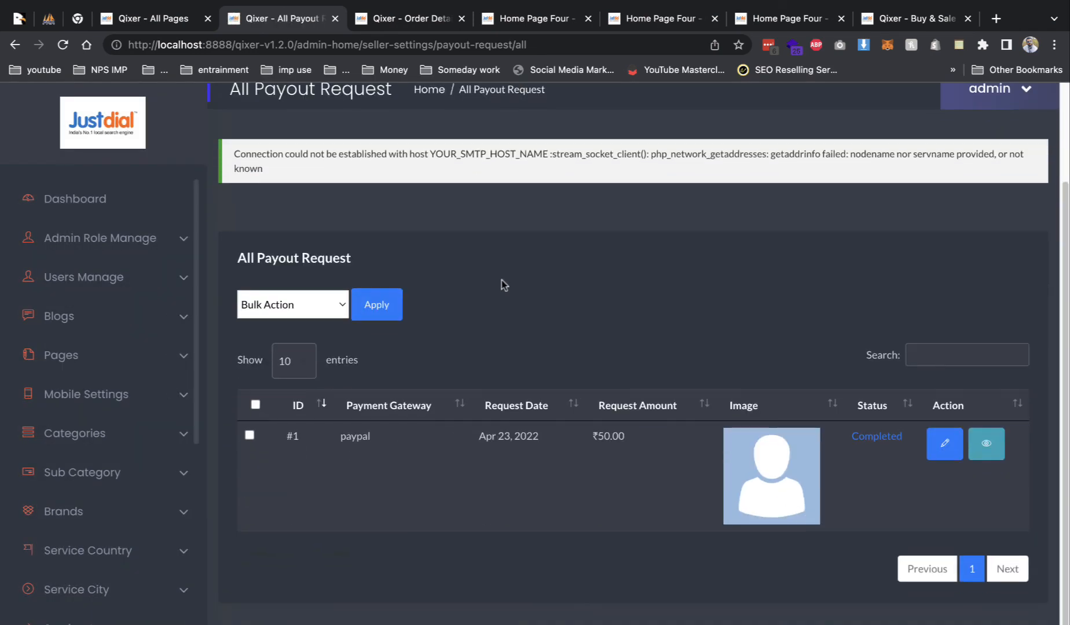
pyautogui.scroll(-7, 157, 387)
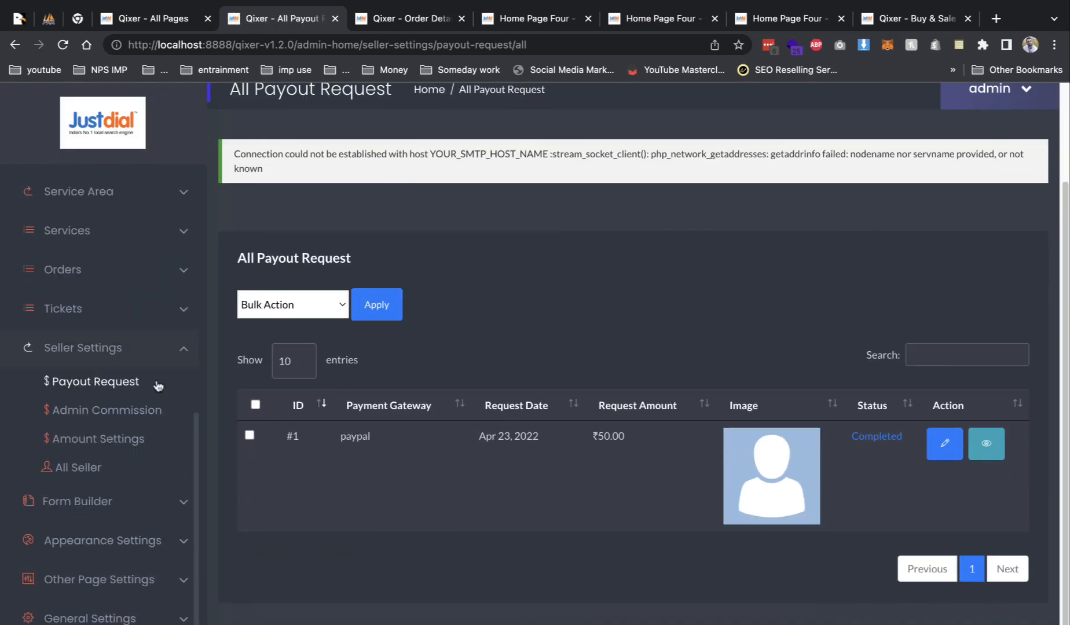
pyautogui.click(76, 467)
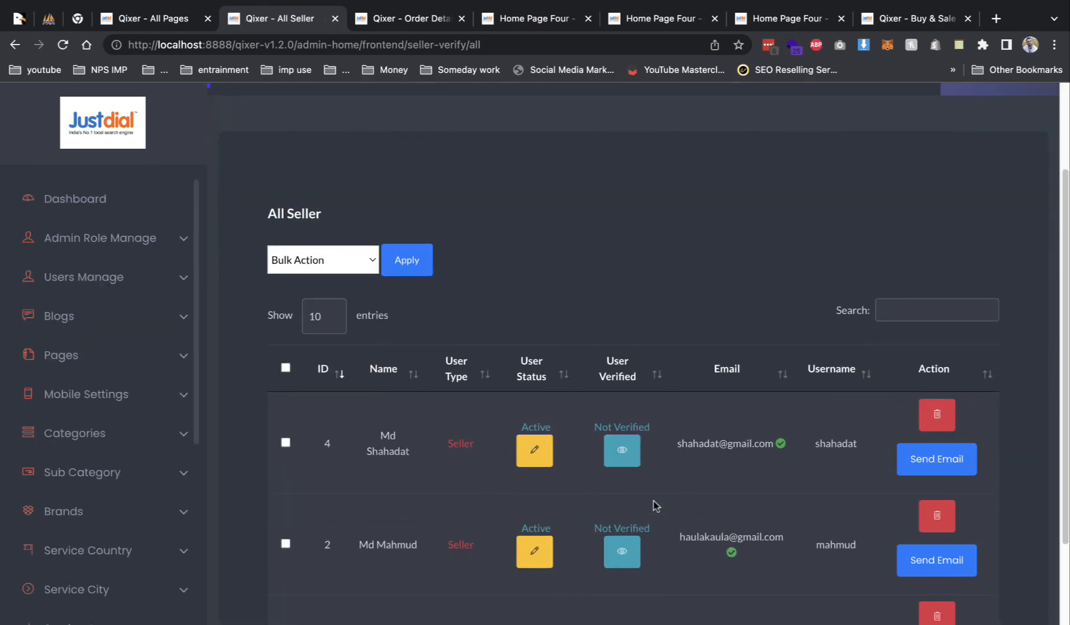
pyautogui.scroll(-3, 405, 481)
pyautogui.scroll(-7, 124, 504)
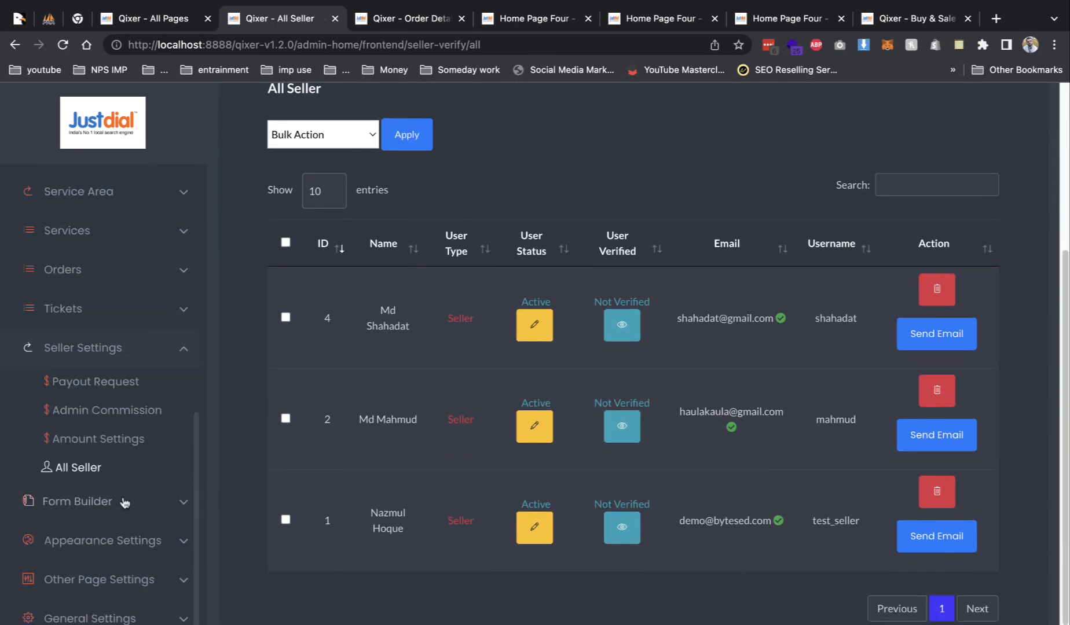
pyautogui.scroll(4, 453, 490)
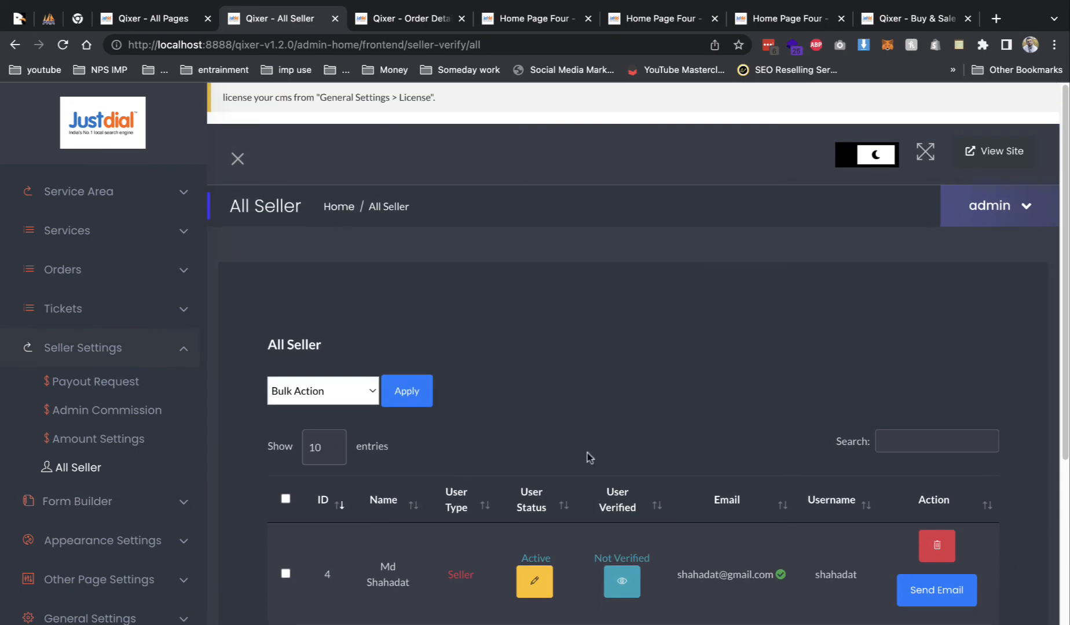